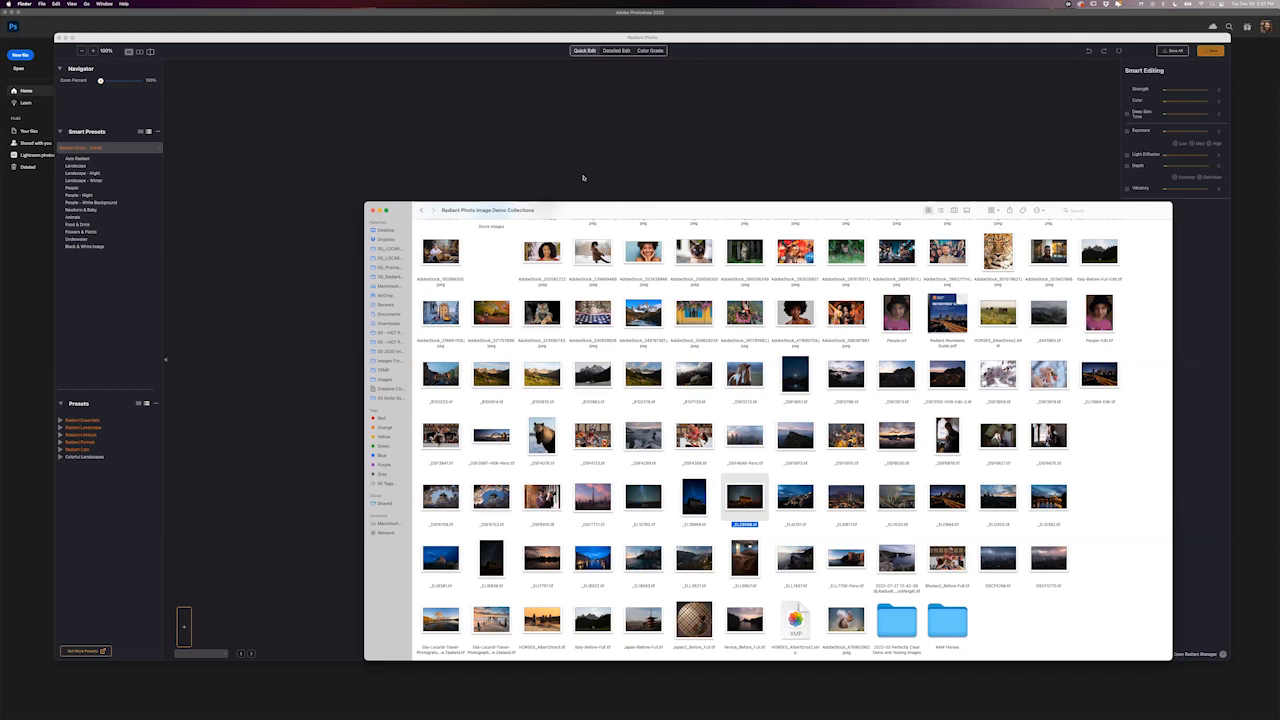
Load the coastal sunset photo from the Radiant Photo Image Demo Collections folder into Radiant Photo
{"action": "left_click_drag", "start_coordinate": [584, 200], "coordinate": [583, 194]}
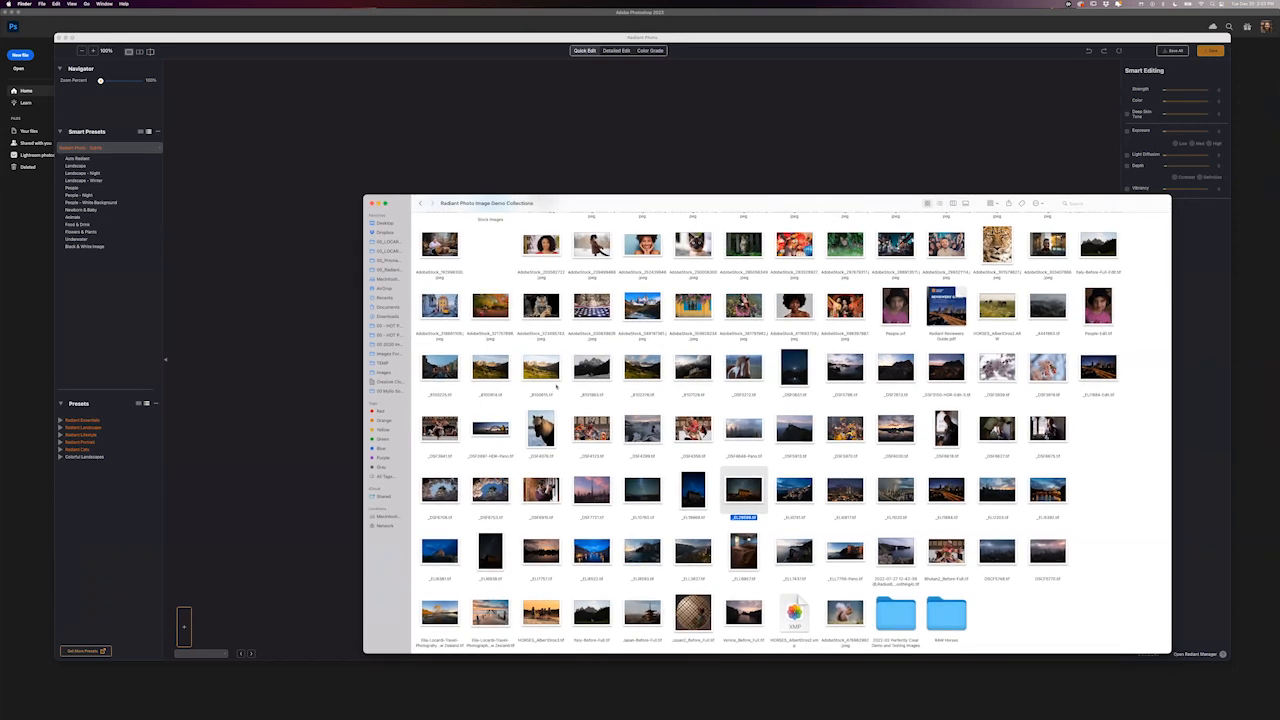
{"action": "left_click", "coordinate": [688, 384]}
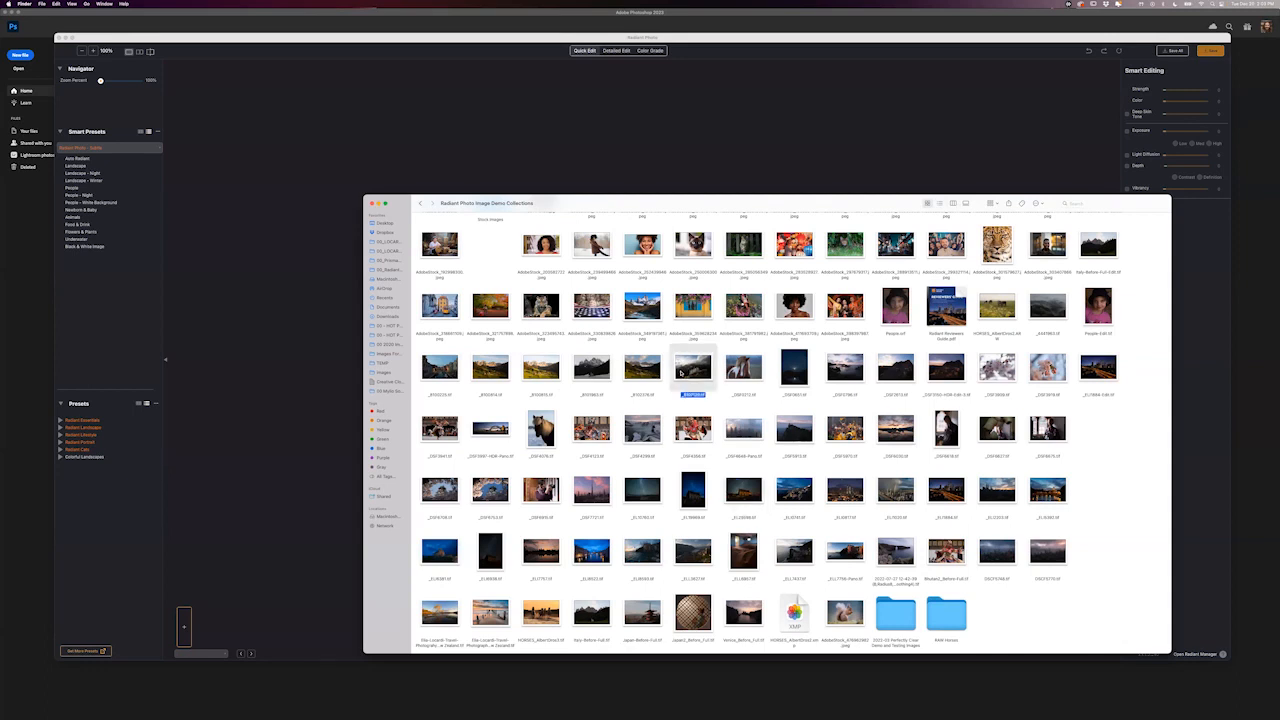
{"action": "left_click", "coordinate": [795, 432]}
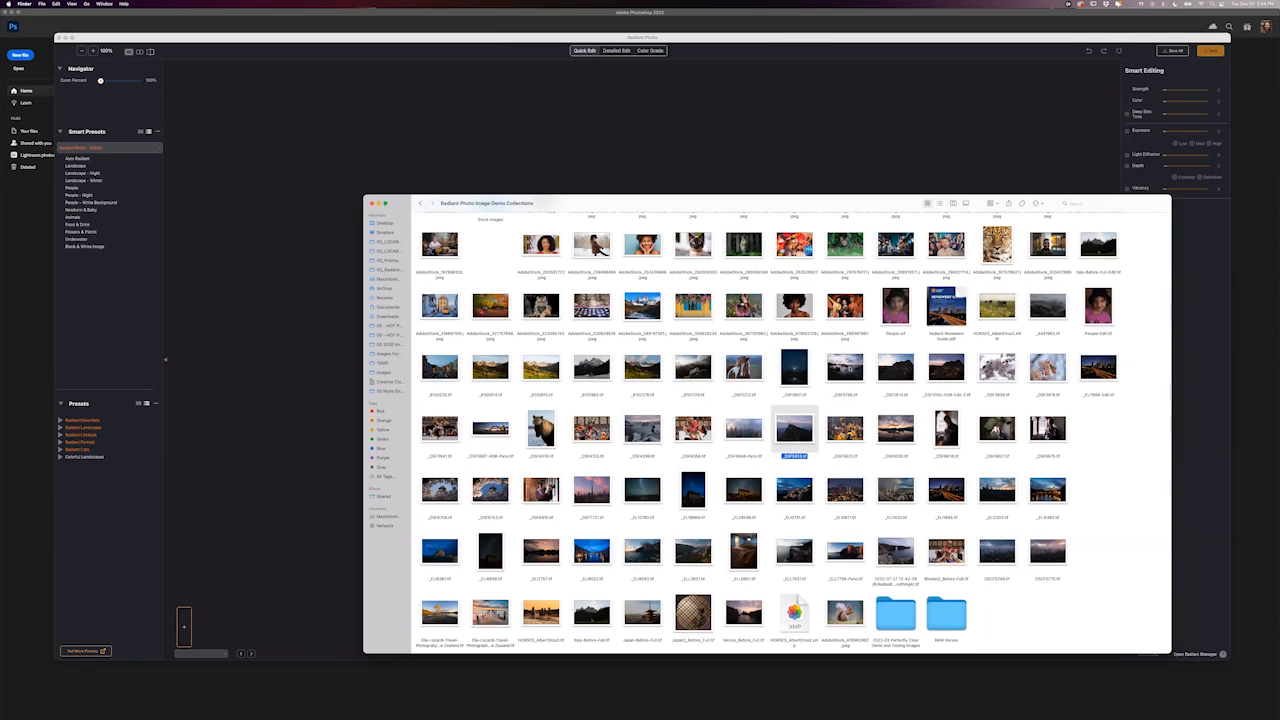
{"action": "left_click", "coordinate": [848, 383]}
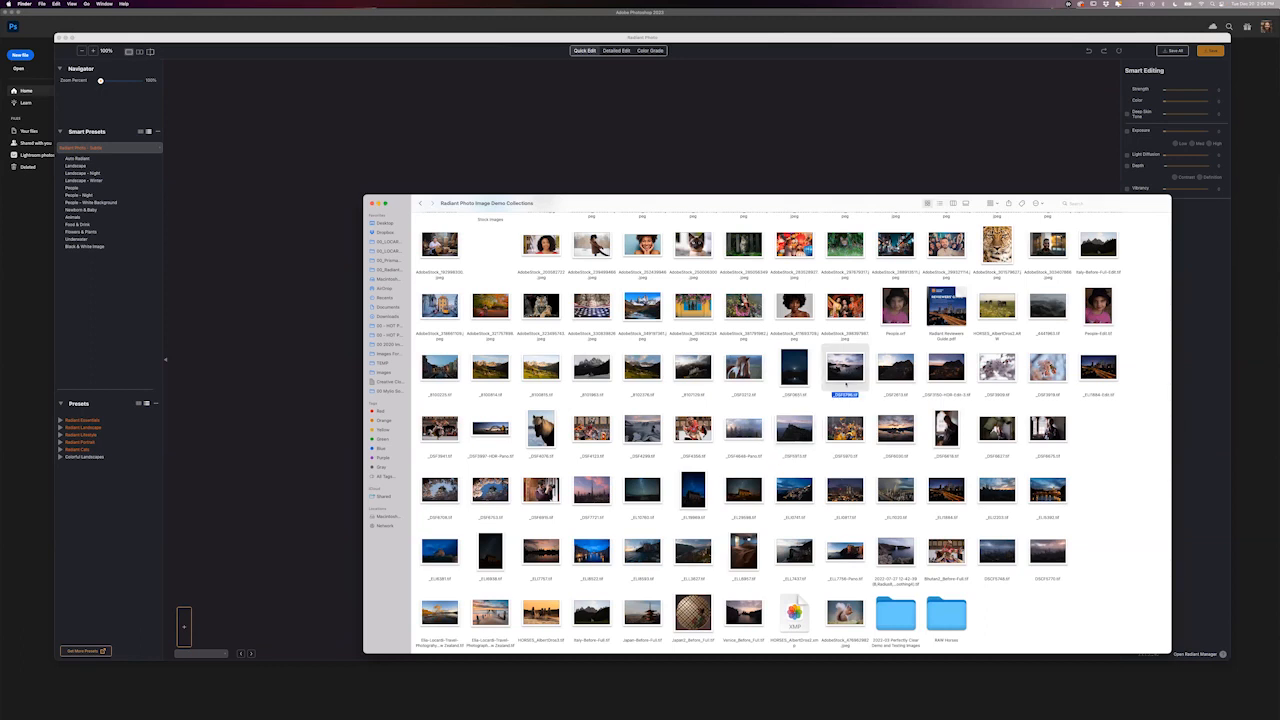
{"action": "left_click_drag", "start_coordinate": [846, 377], "coordinate": [630, 121]}
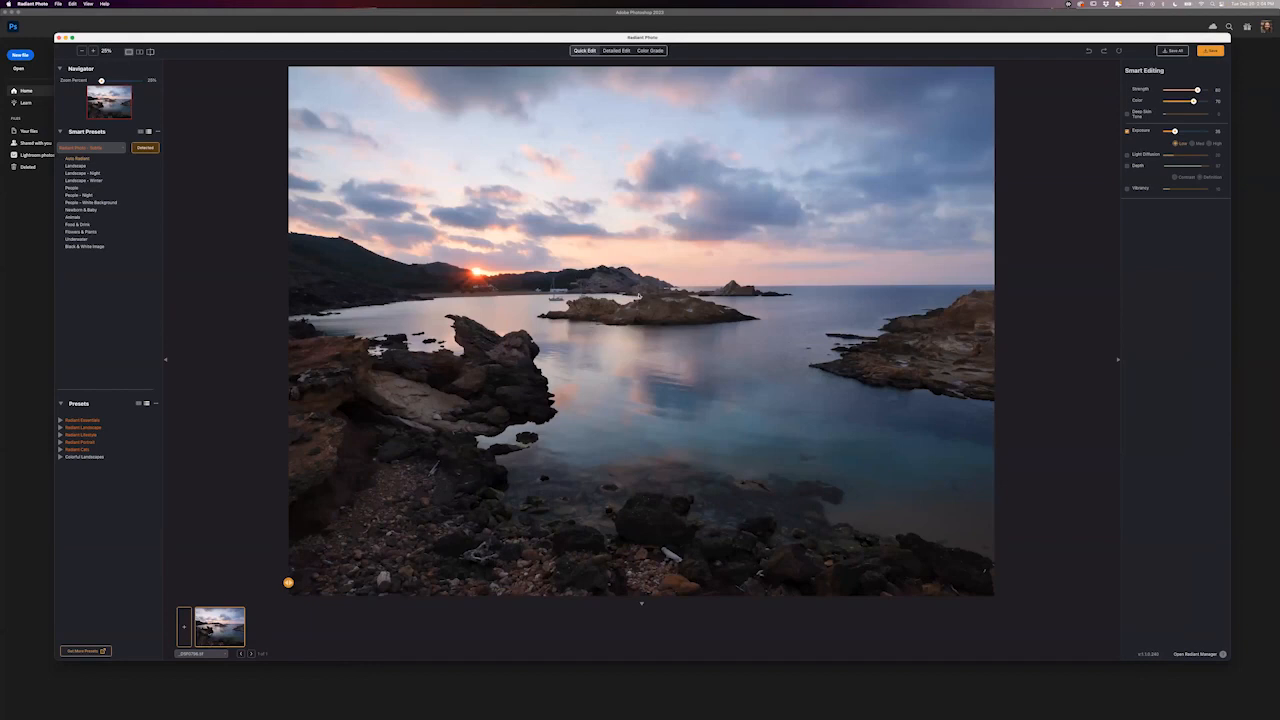
Compare the coastal sunset photo with its original and change its smart preset to Landscape
{"action": "left_click", "coordinate": [642, 301]}
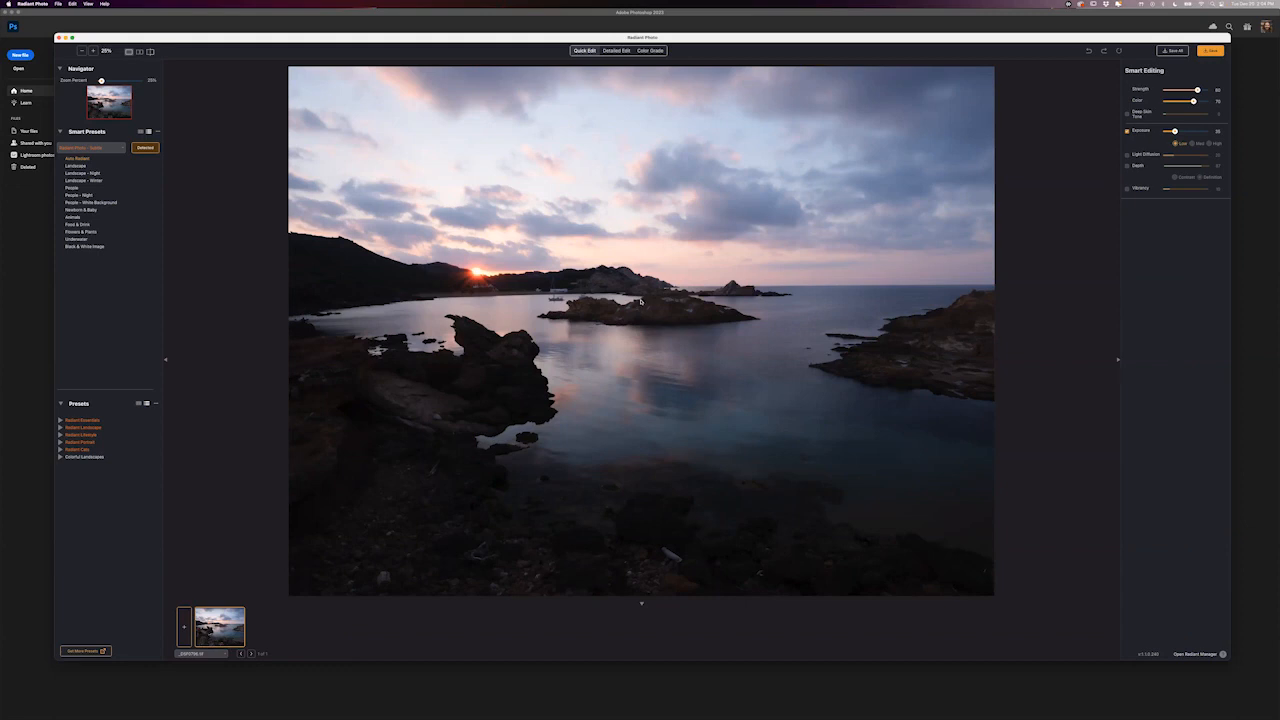
{"action": "left_click", "coordinate": [644, 312]}
{"action": "left_click_drag", "start_coordinate": [645, 310], "coordinate": [649, 315]}
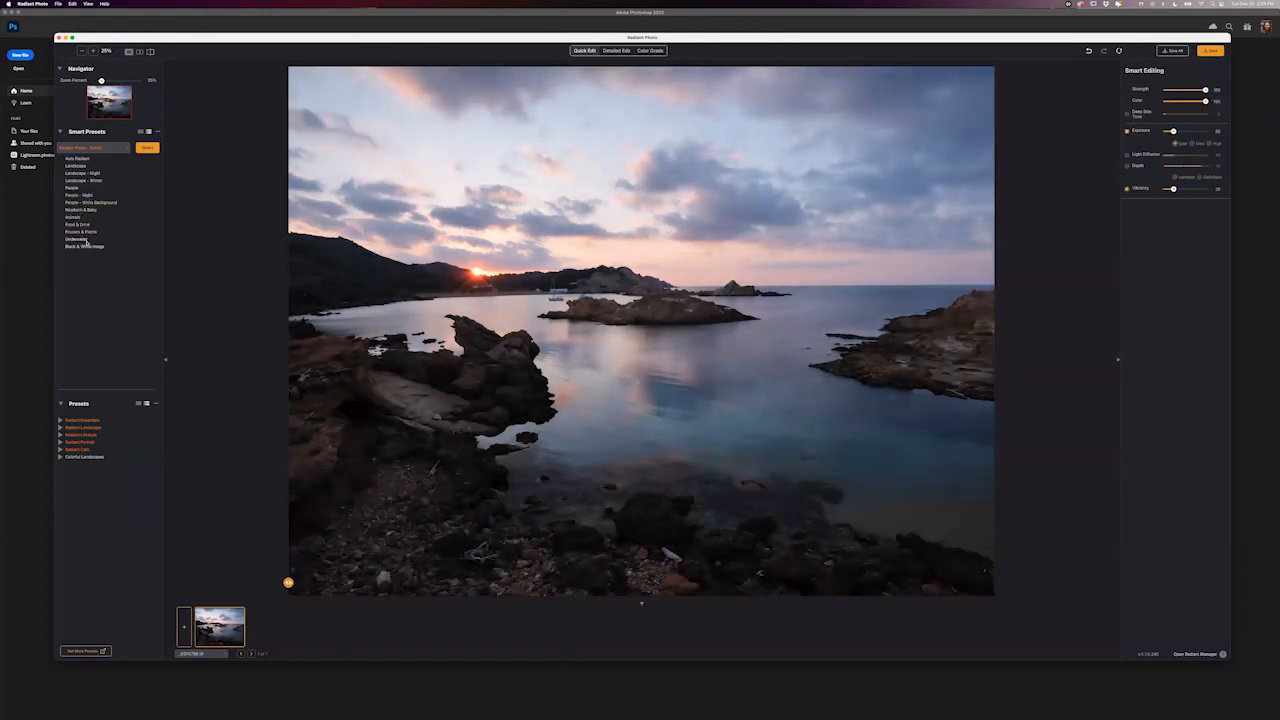
{"action": "left_click", "coordinate": [73, 216]}
Switch to Finder and add the night church, hilltop castle and city skyline images to Radiant Photo together
{"action": "key", "text": "super+Tab"}
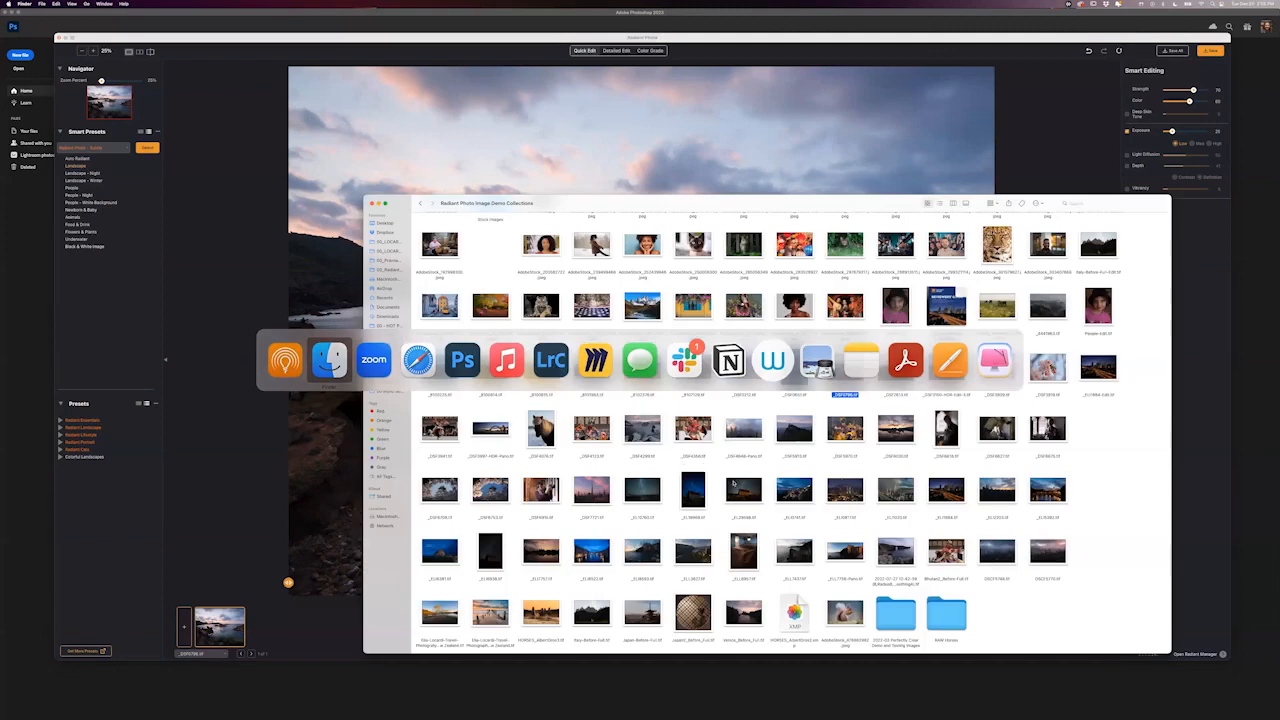
{"action": "left_click", "coordinate": [743, 519]}
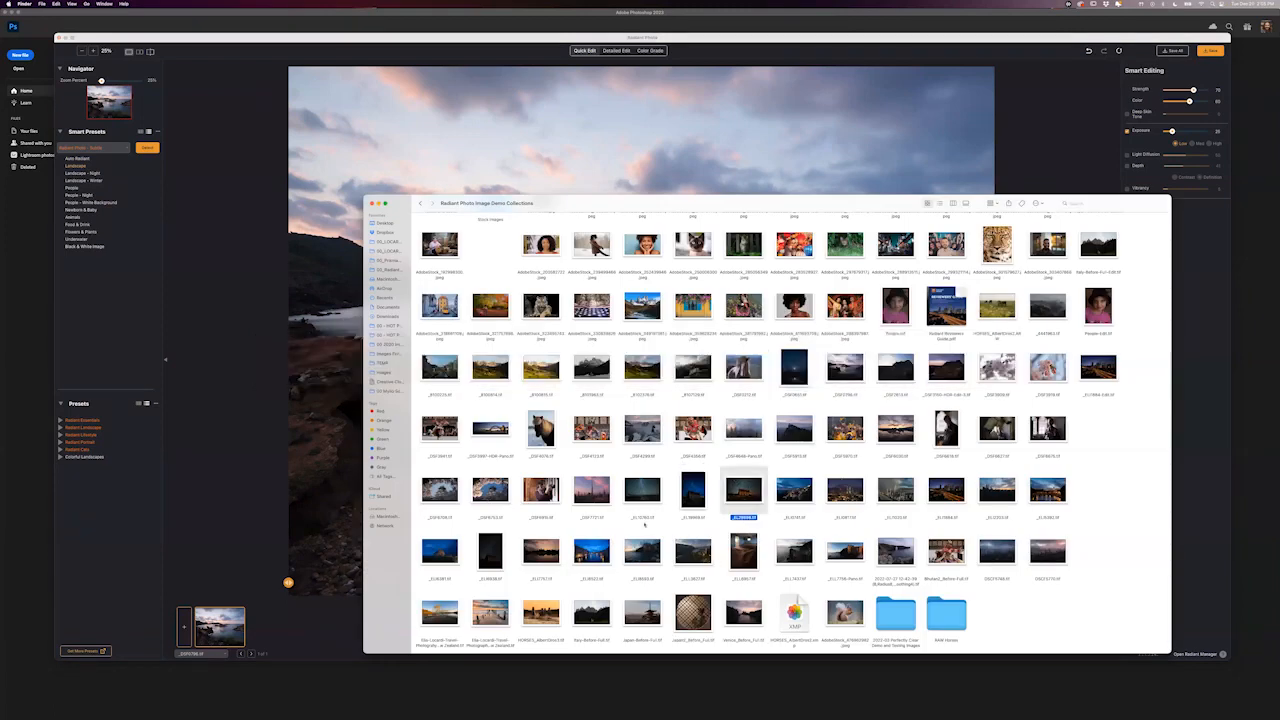
{"action": "left_click", "coordinate": [796, 440], "text": "super"}
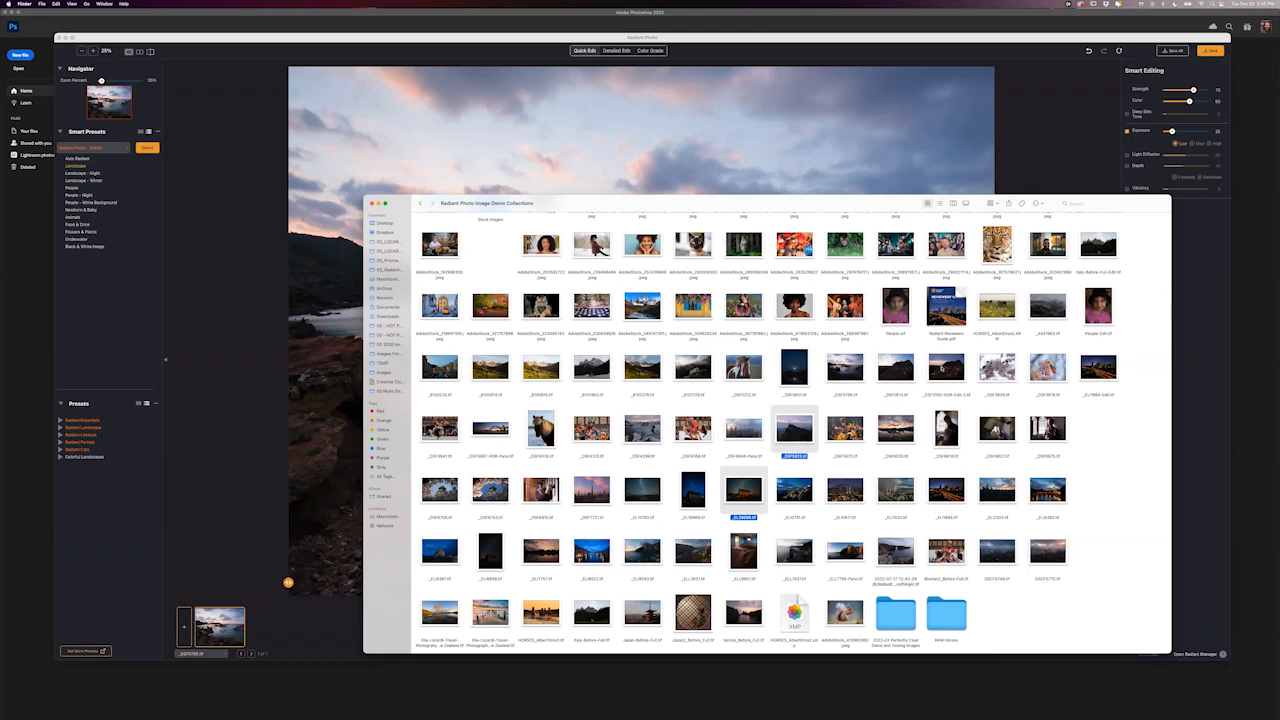
{"action": "left_click", "coordinate": [1097, 368], "text": "super"}
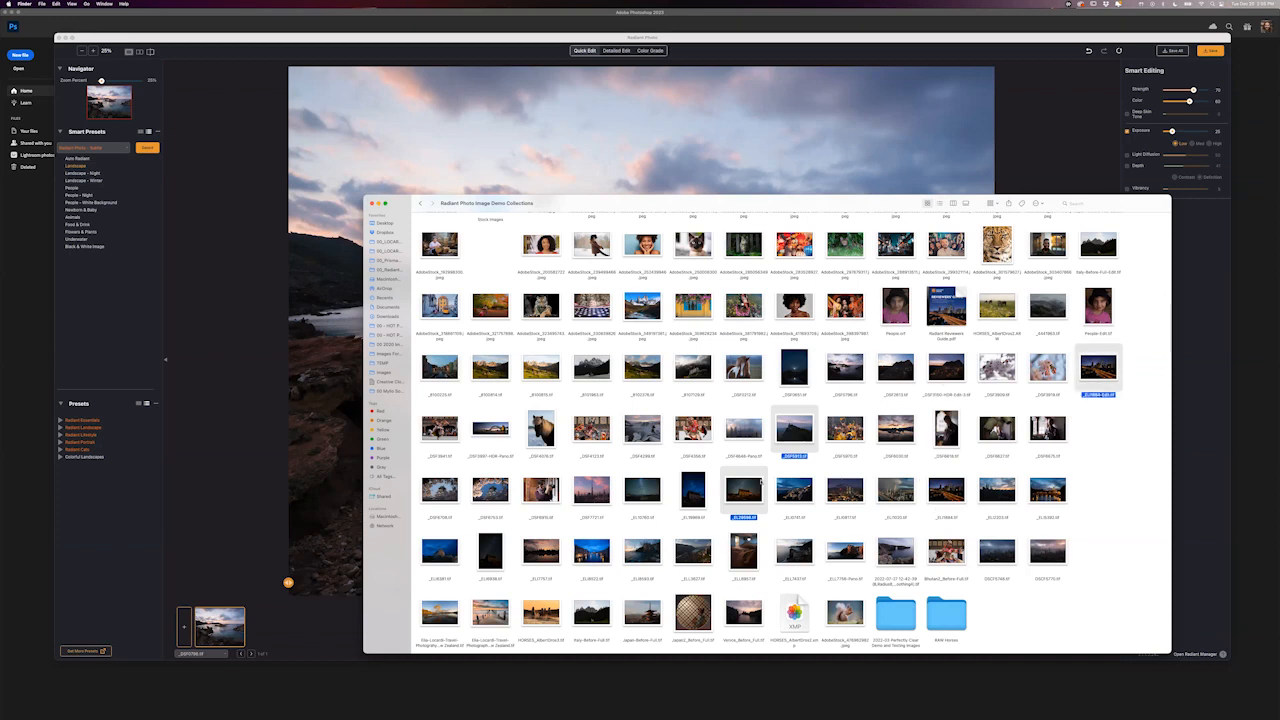
{"action": "left_click_drag", "start_coordinate": [733, 487], "coordinate": [570, 115]}
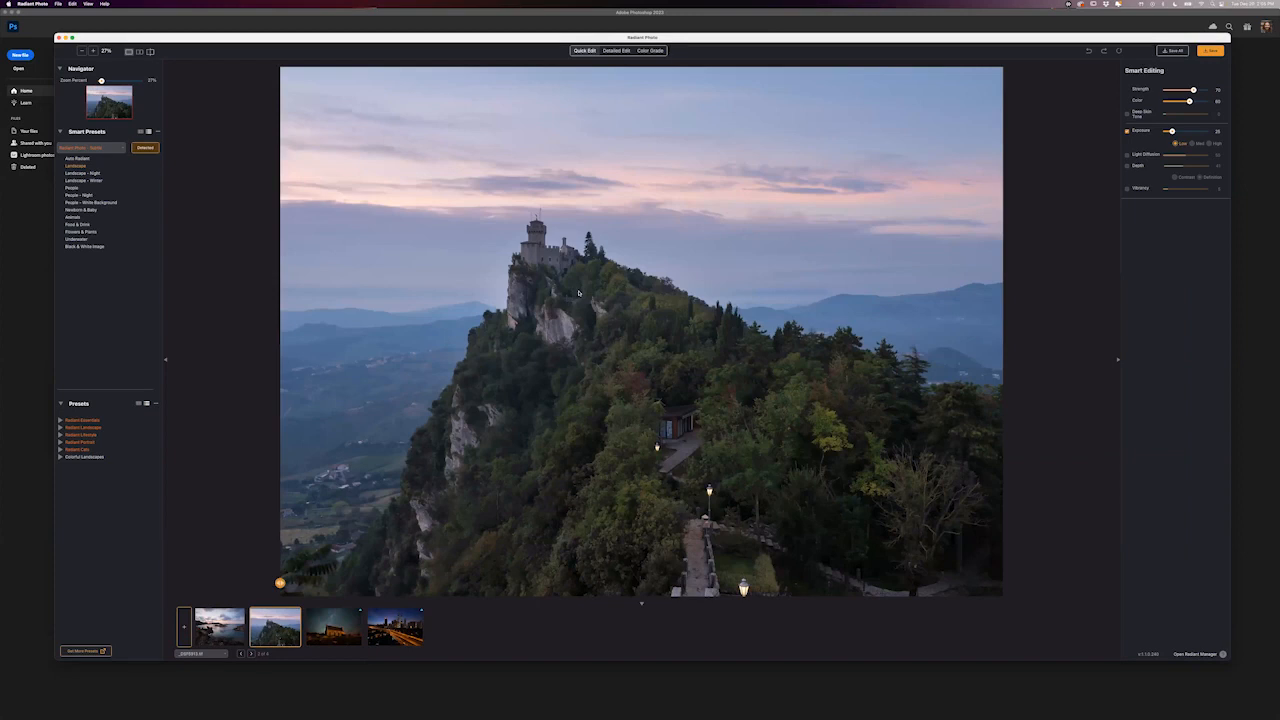
Compare the corrected hilltop castle and starry church photos with their originals
{"action": "left_click", "coordinate": [579, 293]}
{"action": "left_click", "coordinate": [571, 304]}
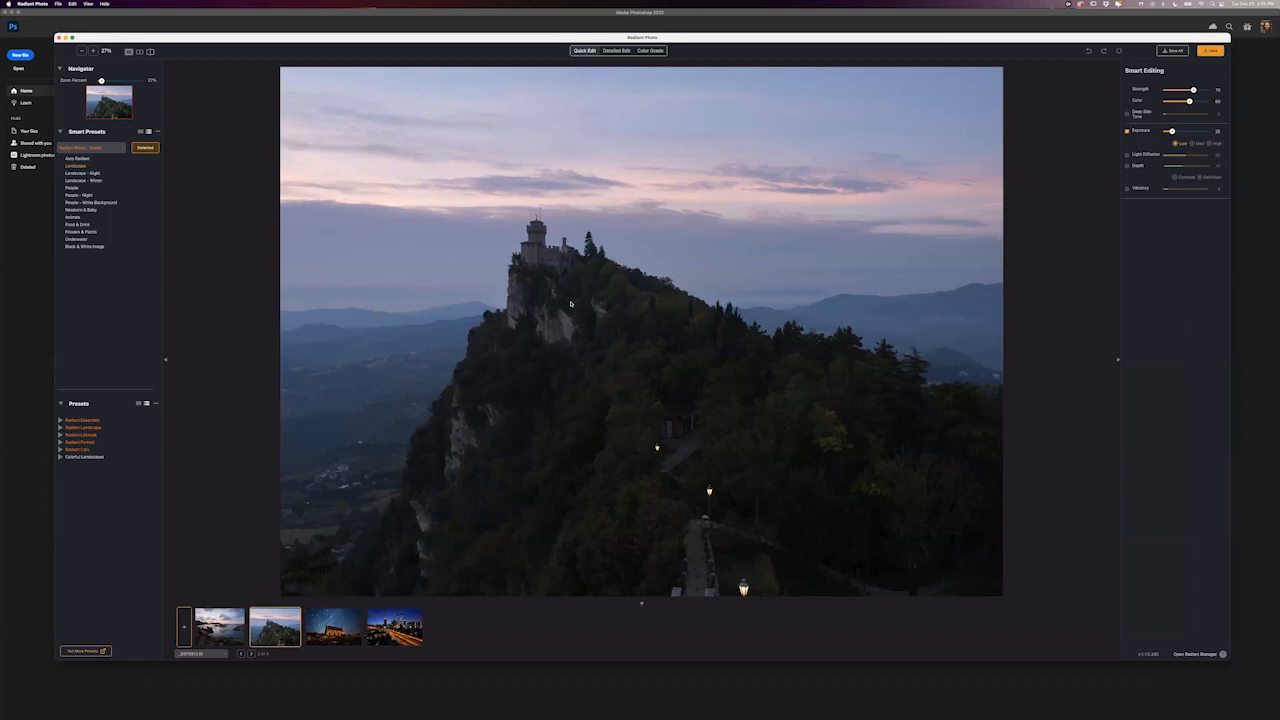
{"action": "left_click", "coordinate": [571, 304]}
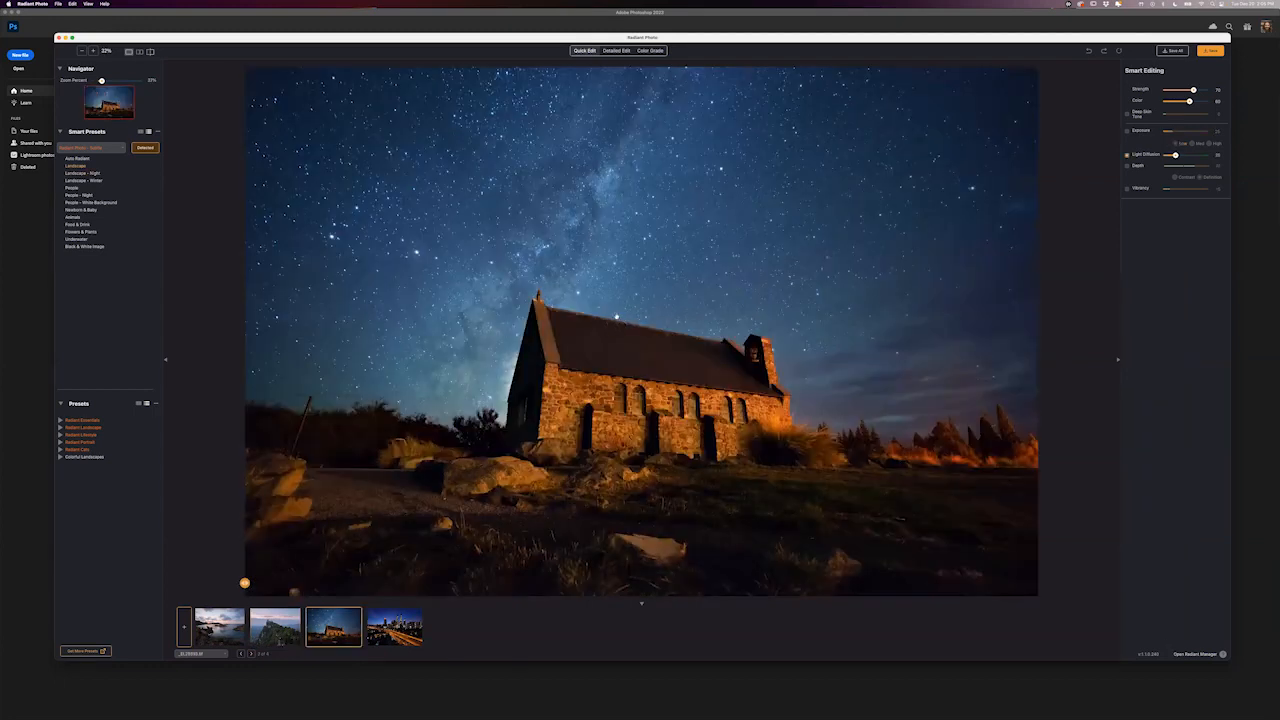
{"action": "left_click", "coordinate": [616, 316]}
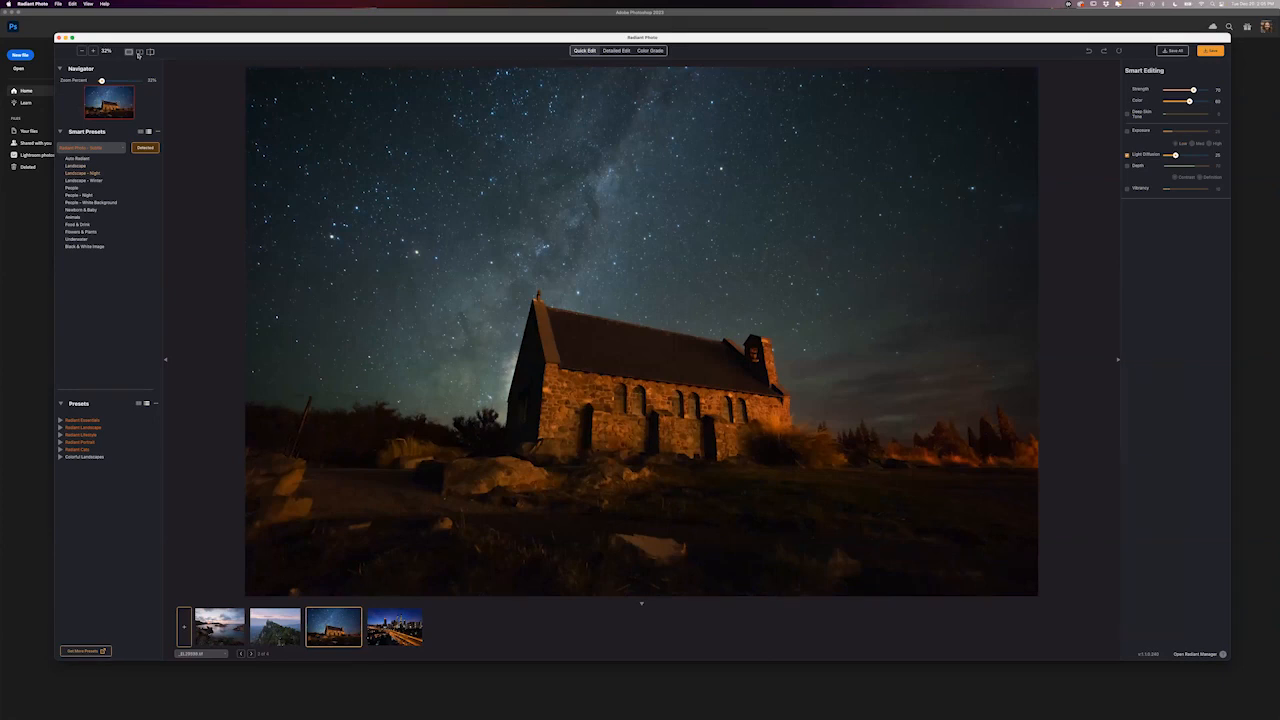
Compare before and after side by side on the church photo, and with the split view on the church, castle and skyline photos
{"action": "left_click", "coordinate": [139, 51]}
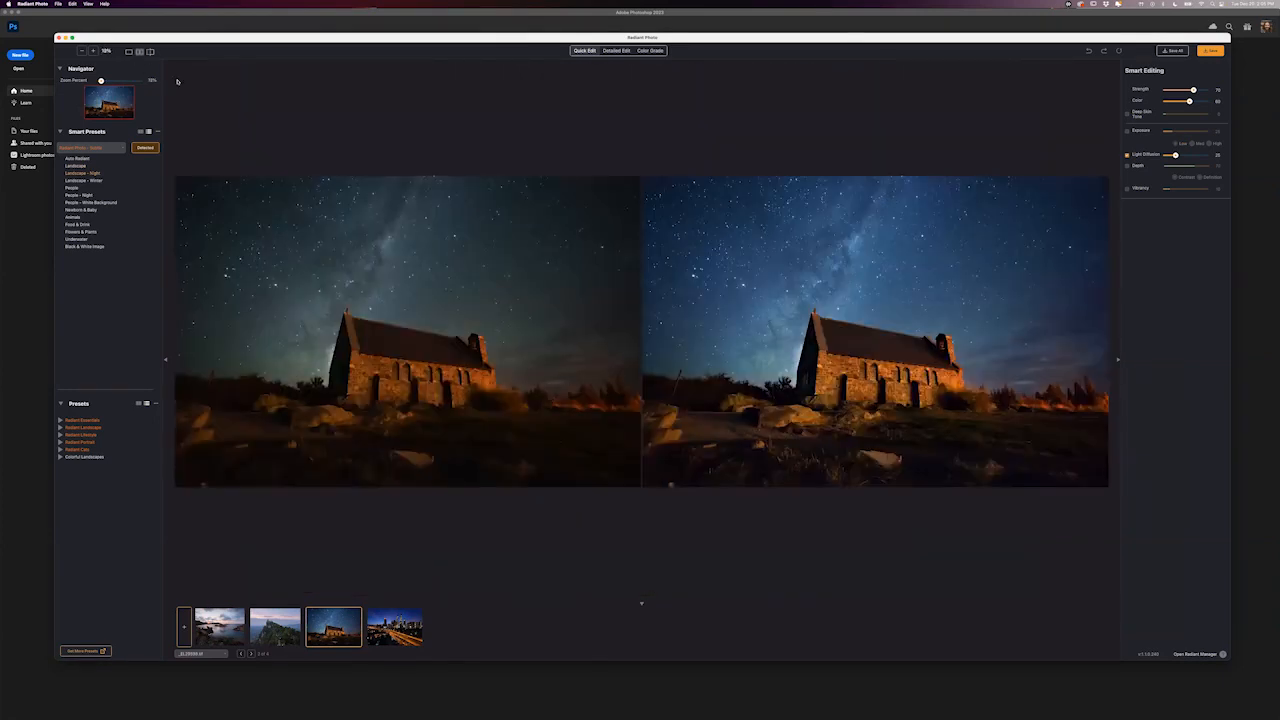
{"action": "left_click", "coordinate": [150, 51]}
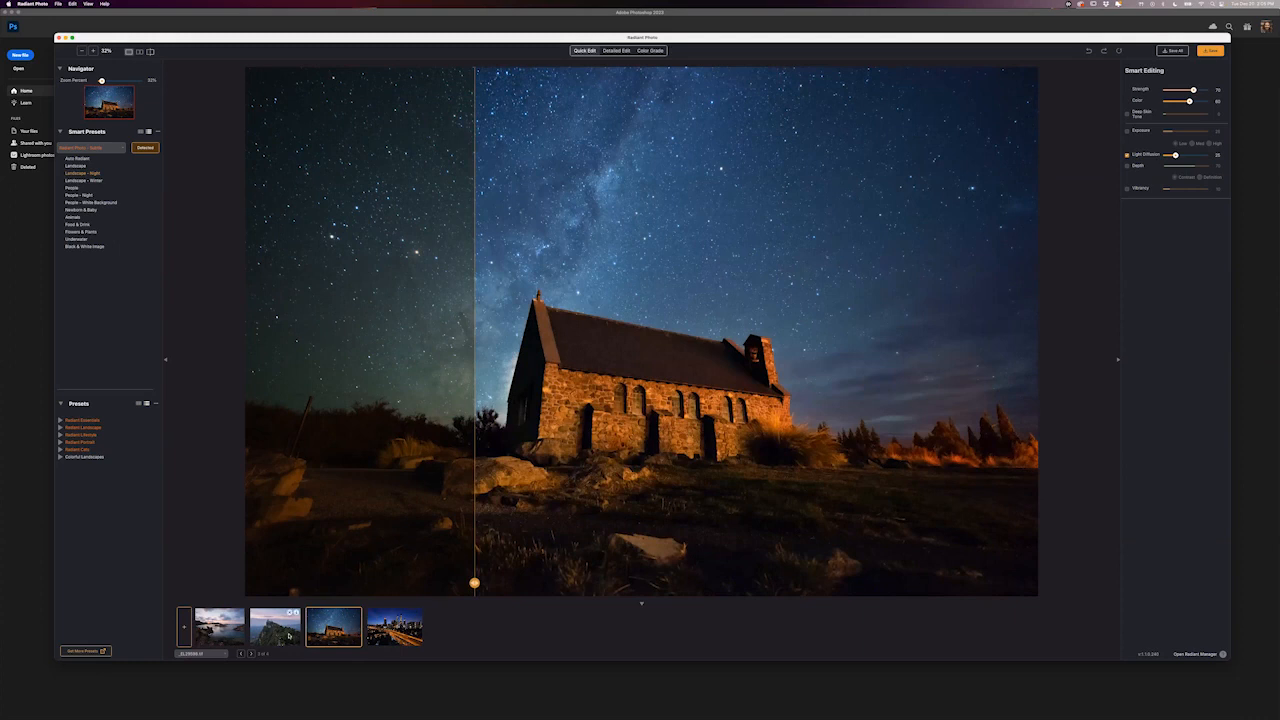
{"action": "left_click", "coordinate": [275, 626]}
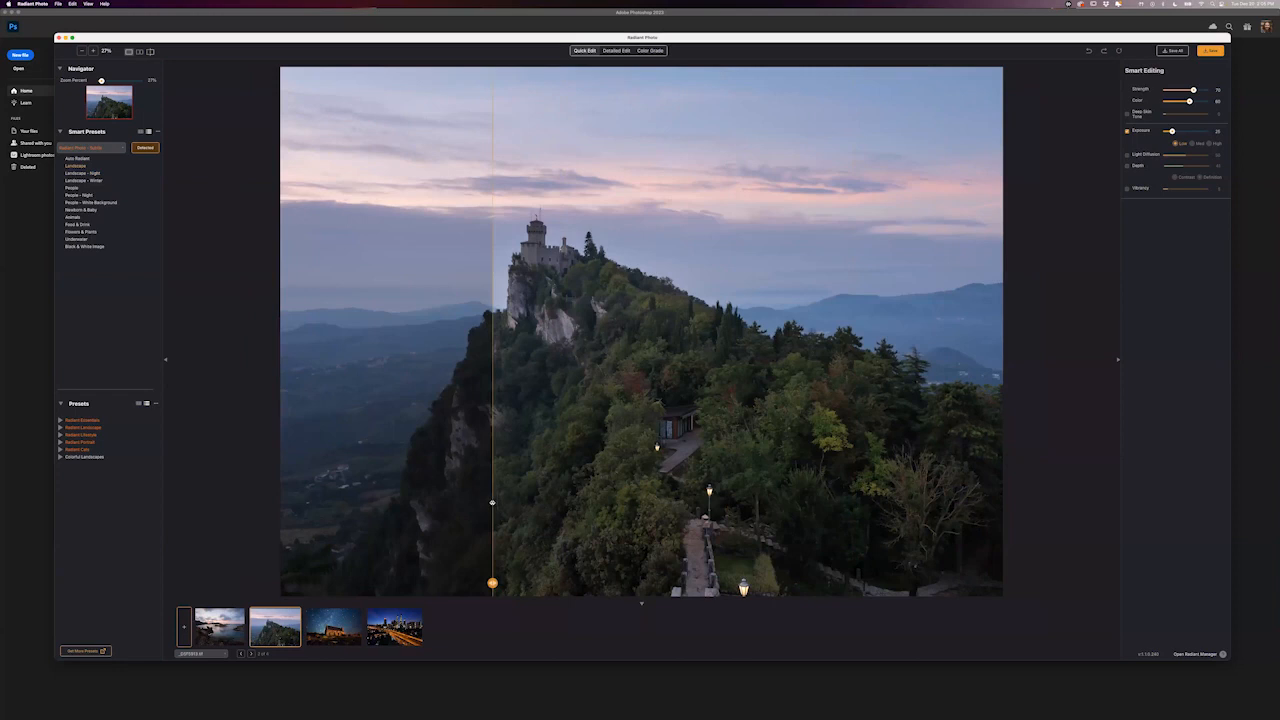
{"action": "left_click", "coordinate": [514, 497]}
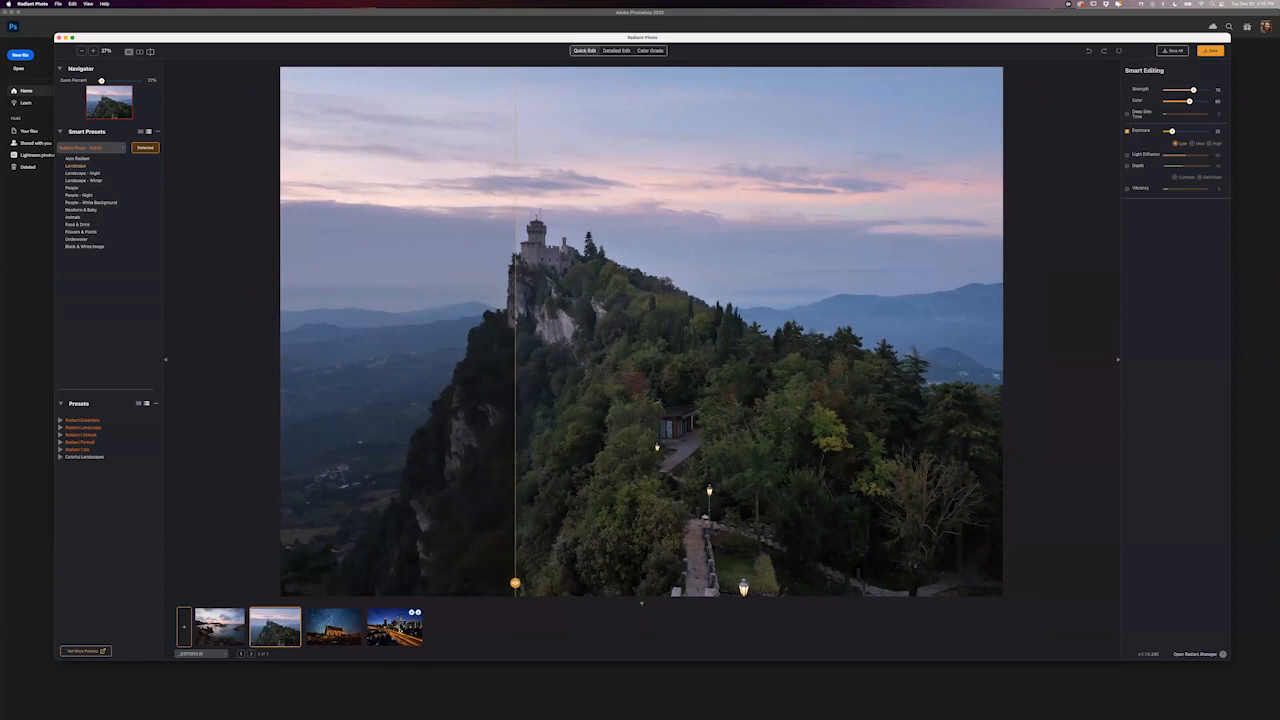
{"action": "left_click", "coordinate": [410, 630]}
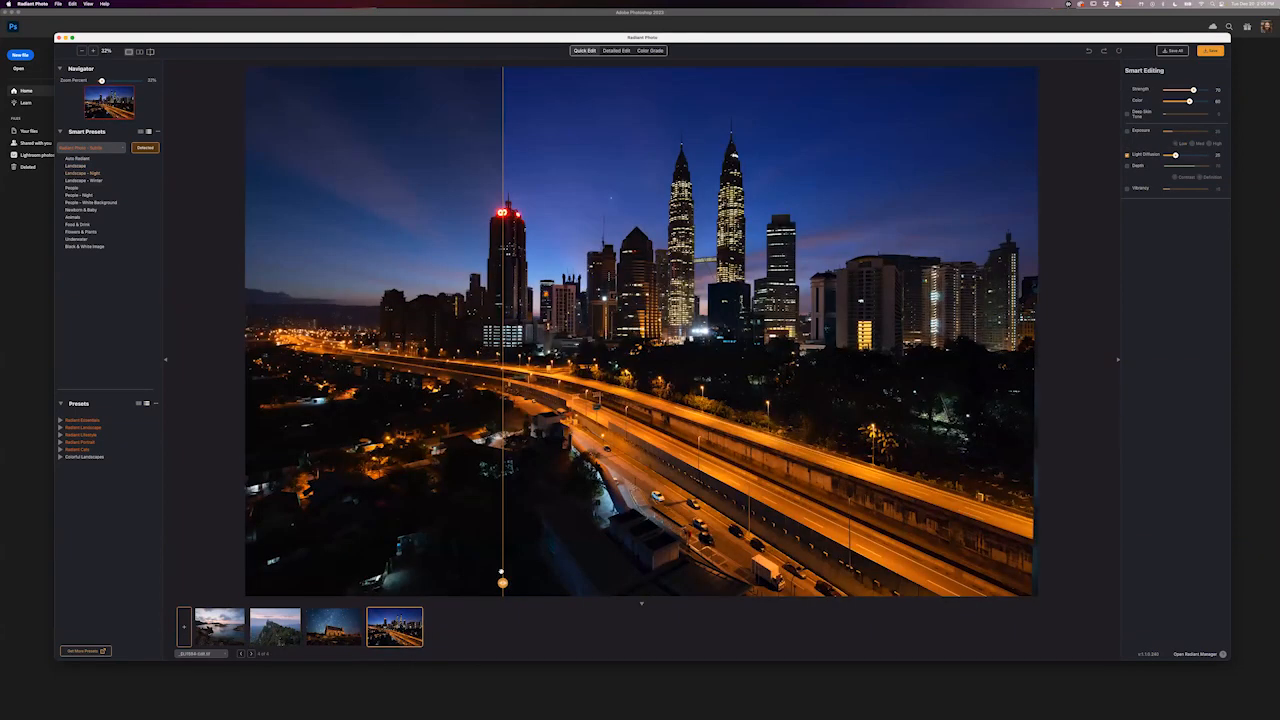
{"action": "left_click_drag", "start_coordinate": [512, 519], "coordinate": [417, 521]}
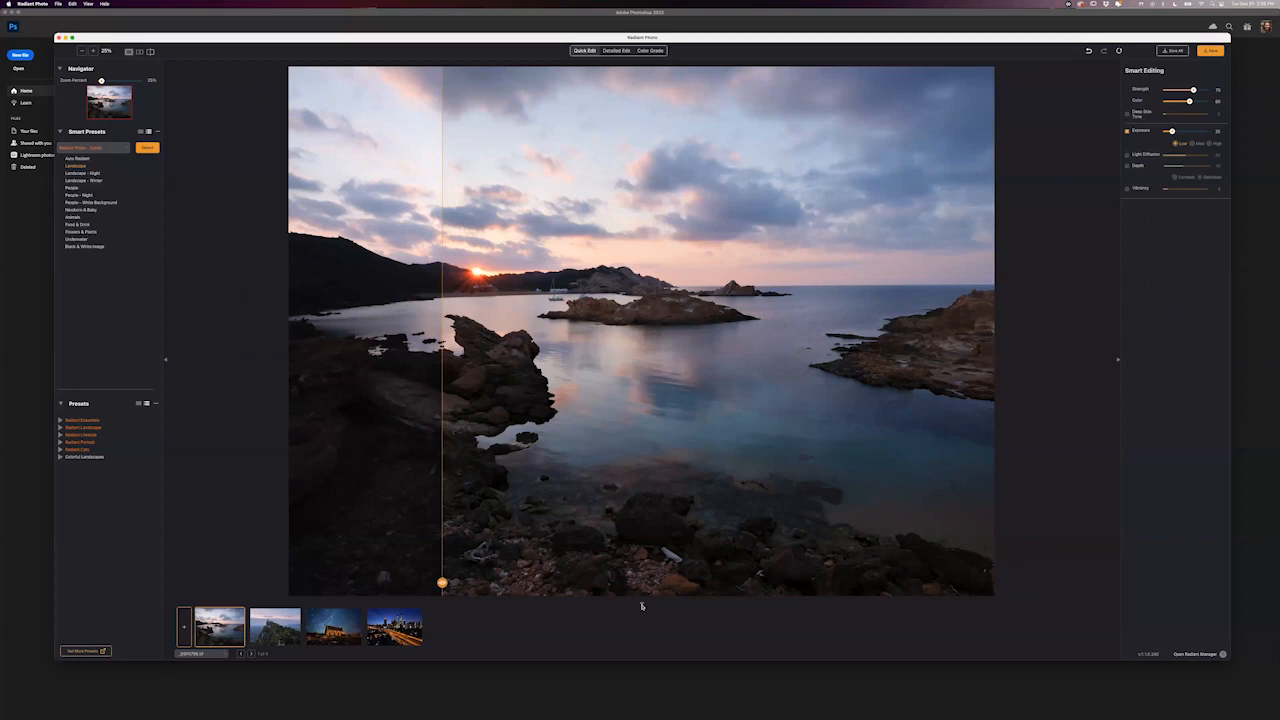
Hide the filmstrip and set the coastal sunset photo's Strength to 100
{"action": "left_click", "coordinate": [642, 604]}
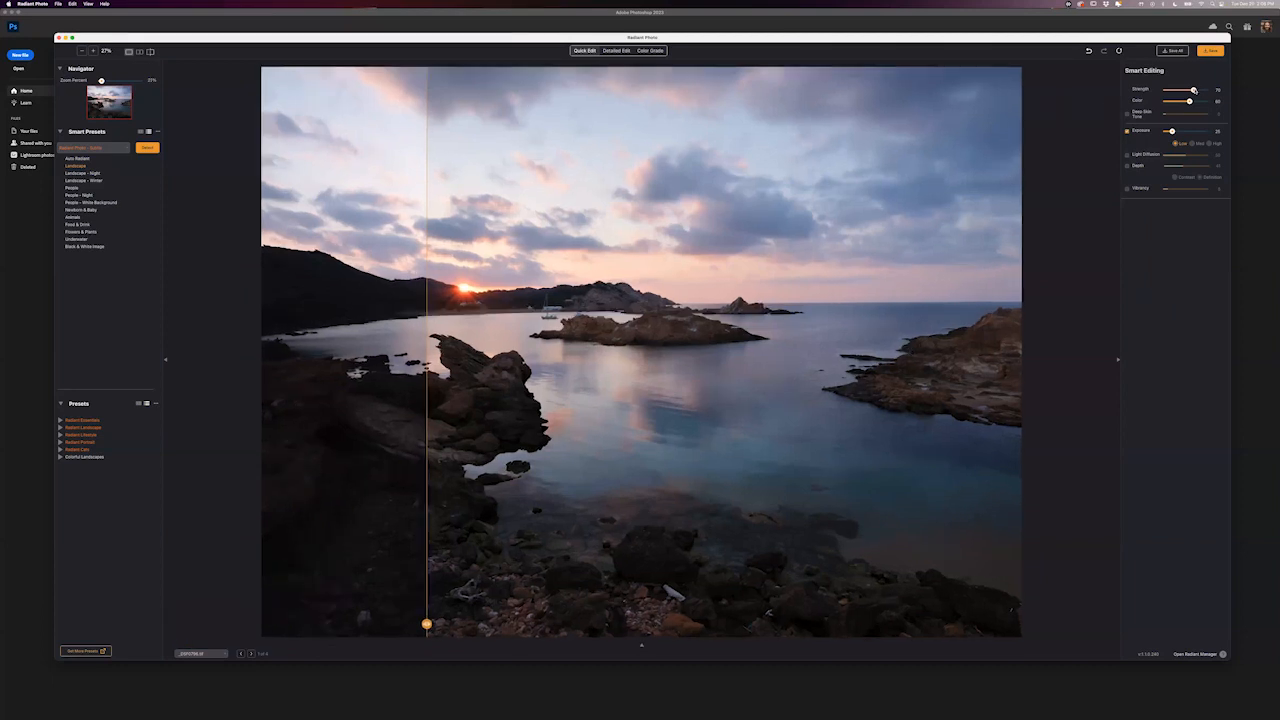
{"action": "mouse_move", "coordinate": [1193, 90]}
{"action": "left_mouse_down"}
{"action": "mouse_move", "coordinate": [1165, 90]}
{"action": "mouse_move", "coordinate": [1206, 91]}
{"action": "left_mouse_up"}
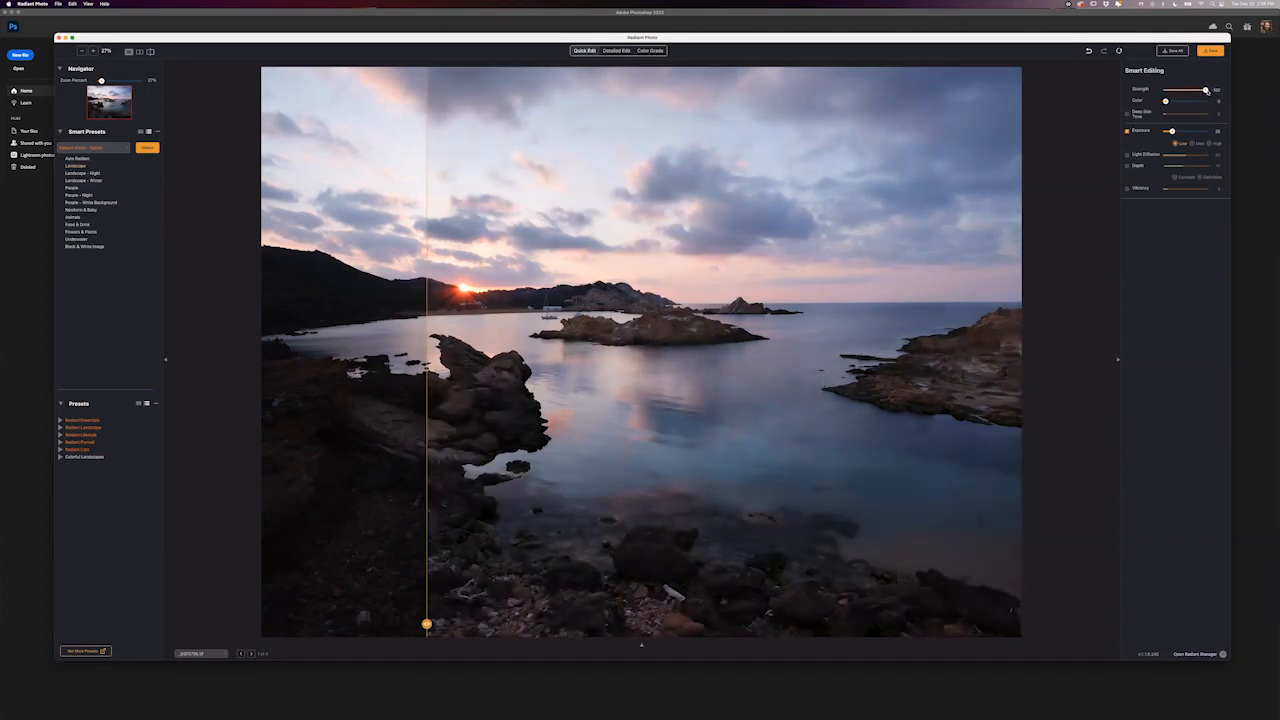
{"action": "left_click", "coordinate": [1167, 91]}
{"action": "left_click", "coordinate": [1206, 90]}
Test the Color range on the coastal photo, set it to about 42 and show the filmstrip again
{"action": "mouse_move", "coordinate": [1178, 102]}
{"action": "left_mouse_down"}
{"action": "mouse_move", "coordinate": [1192, 102]}
{"action": "mouse_move", "coordinate": [1155, 108]}
{"action": "left_mouse_up"}
{"action": "left_click", "coordinate": [1206, 102]}
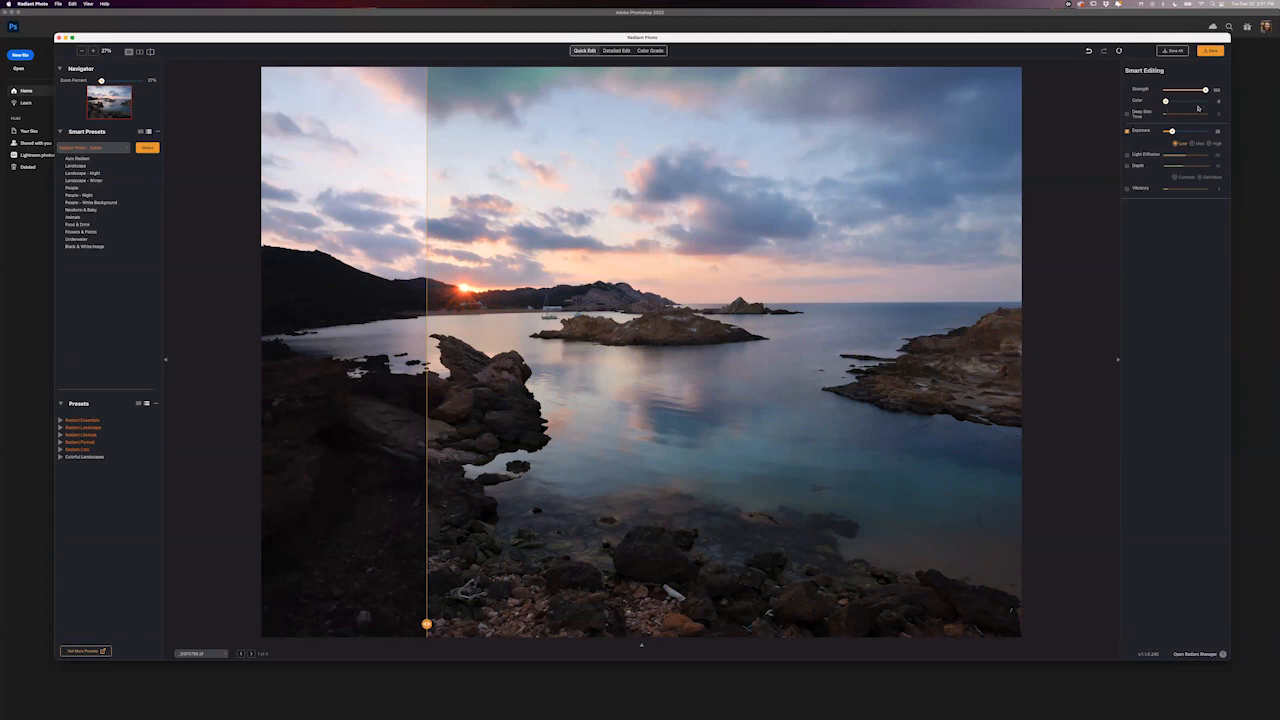
{"action": "left_click", "coordinate": [1178, 102]}
{"action": "left_click", "coordinate": [1182, 102]}
{"action": "left_click", "coordinate": [642, 648]}
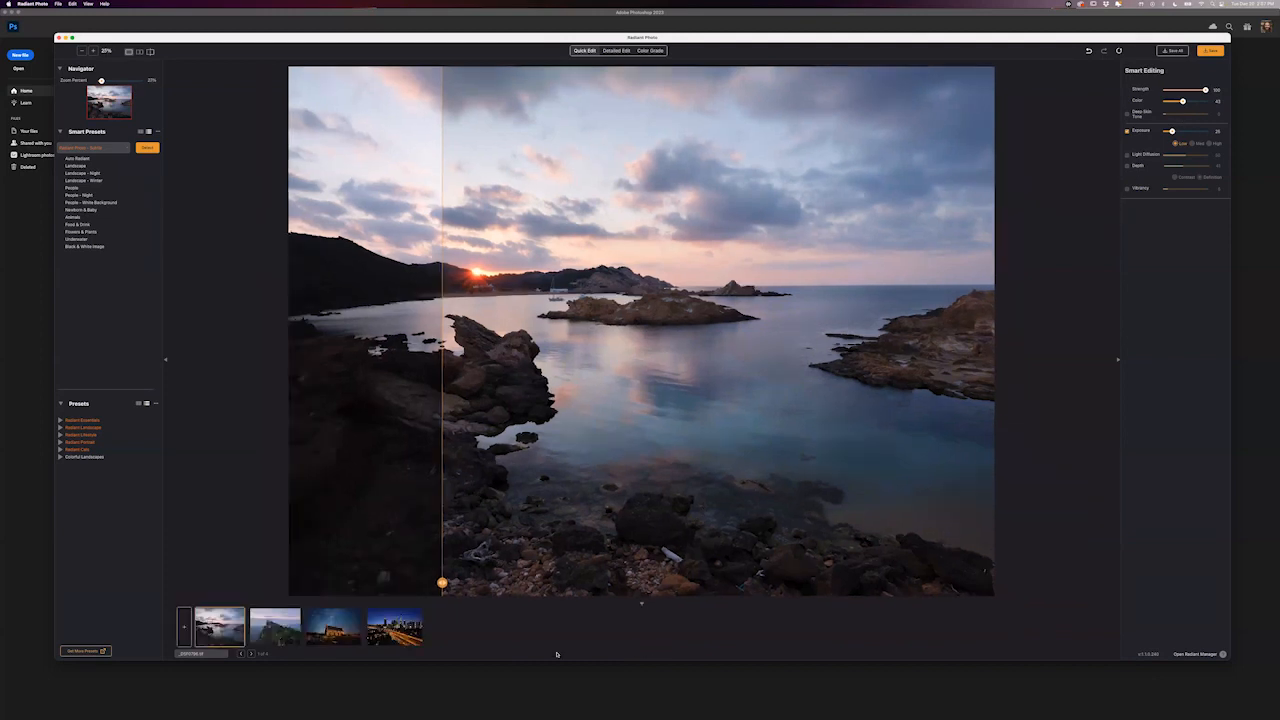
Set both Strength and Color to 100 on the starry night church photo
{"action": "left_click", "coordinate": [333, 627]}
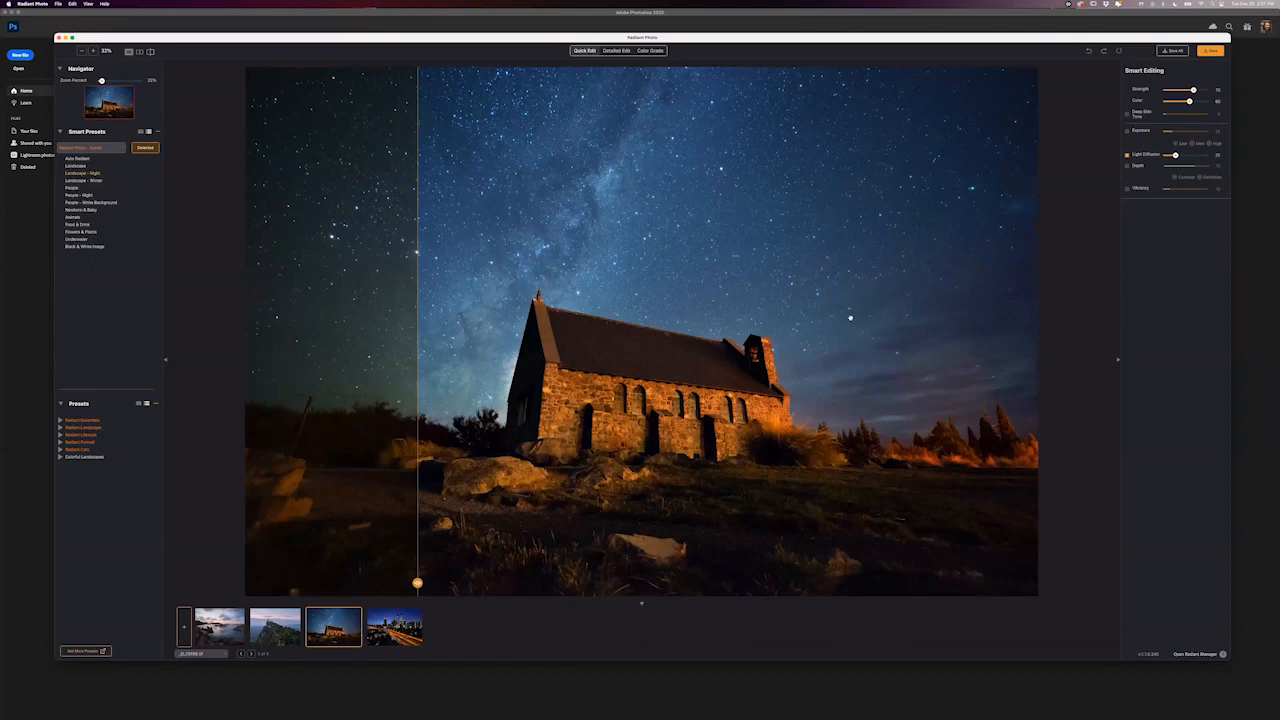
{"action": "left_click_drag", "start_coordinate": [1193, 89], "coordinate": [1165, 101]}
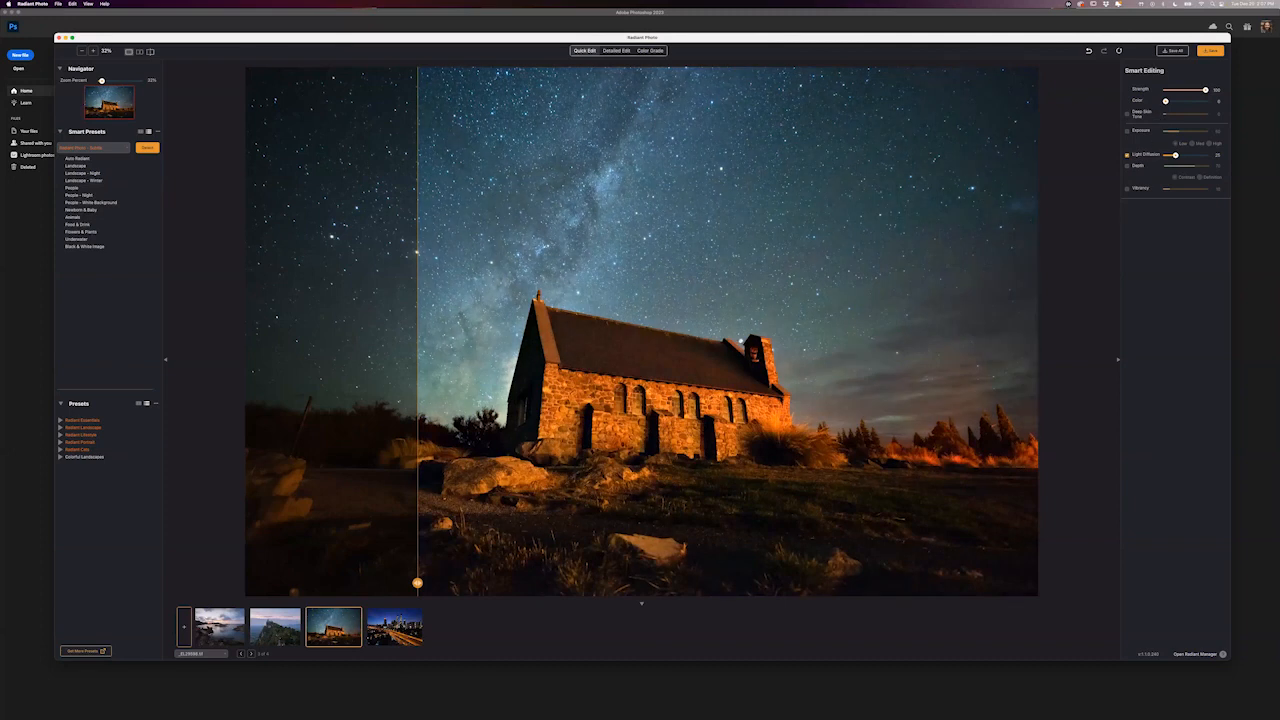
{"action": "left_click_drag", "start_coordinate": [1173, 102], "coordinate": [1214, 102]}
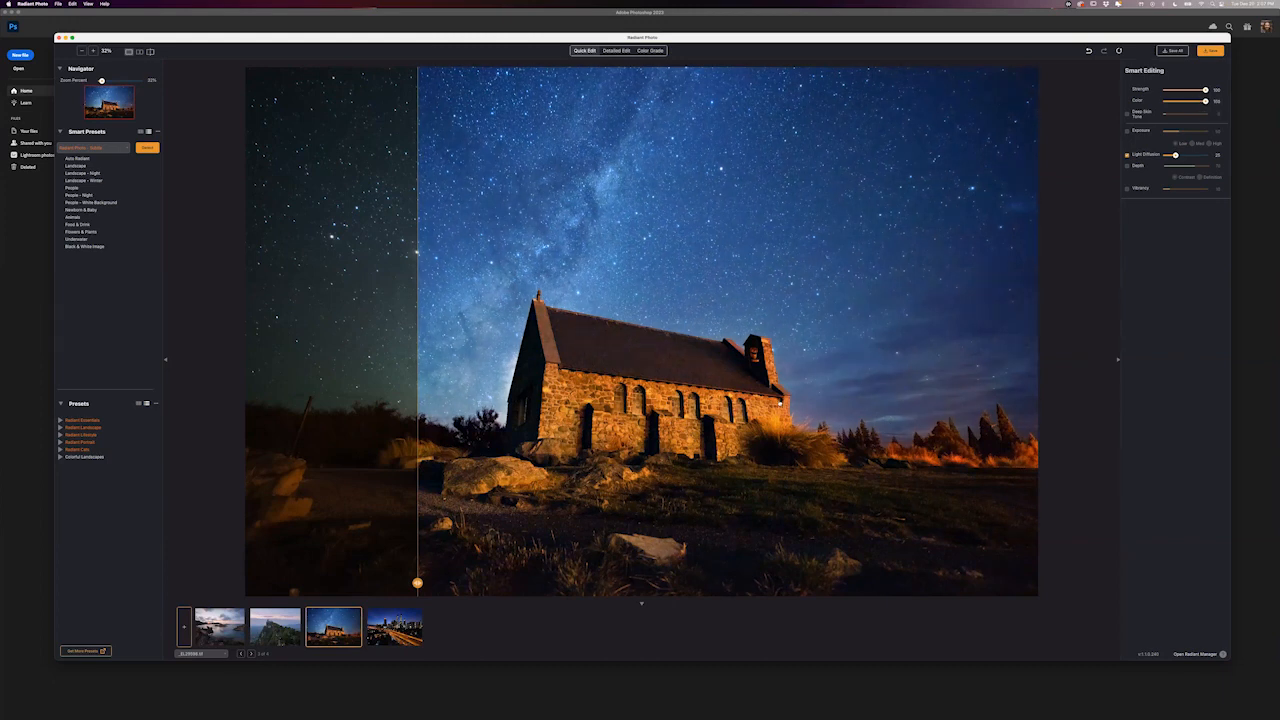
{"action": "left_click", "coordinate": [624, 396]}
Open the city skyline photo and move the split divider to compare it with the original
{"action": "left_click", "coordinate": [394, 626]}
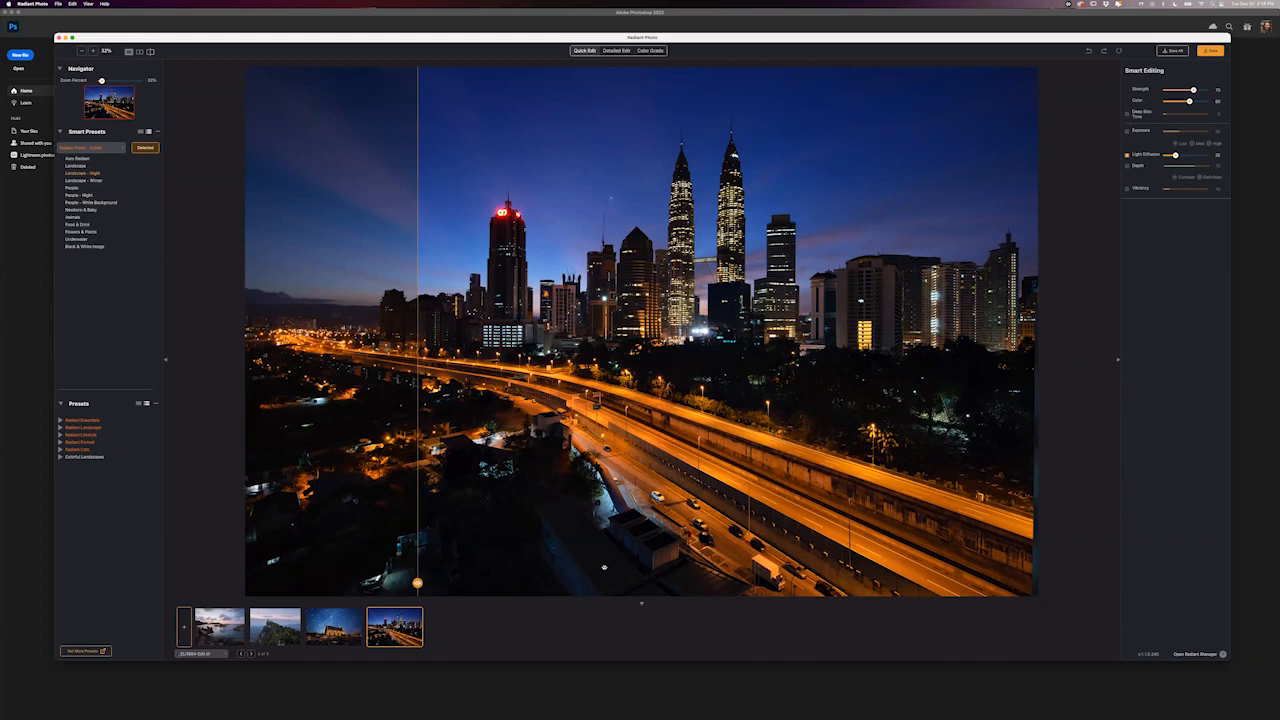
{"action": "left_click_drag", "start_coordinate": [417, 583], "coordinate": [431, 445]}
{"action": "left_click_drag", "start_coordinate": [474, 583], "coordinate": [431, 583]}
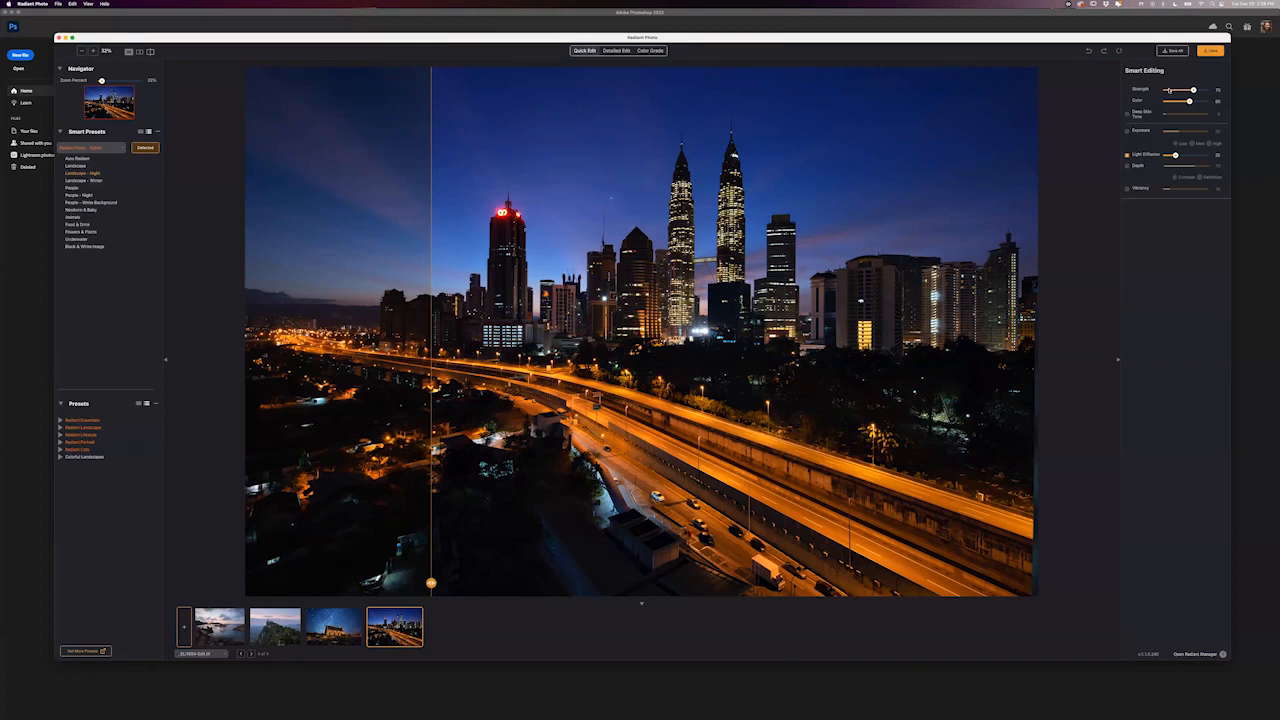
Set the city skyline photo's Strength to 100 and its Color to about 85
{"action": "left_click_drag", "start_coordinate": [1193, 90], "coordinate": [1205, 90]}
{"action": "left_click", "coordinate": [1196, 101]}
{"action": "left_click_drag", "start_coordinate": [1194, 101], "coordinate": [1165, 101]}
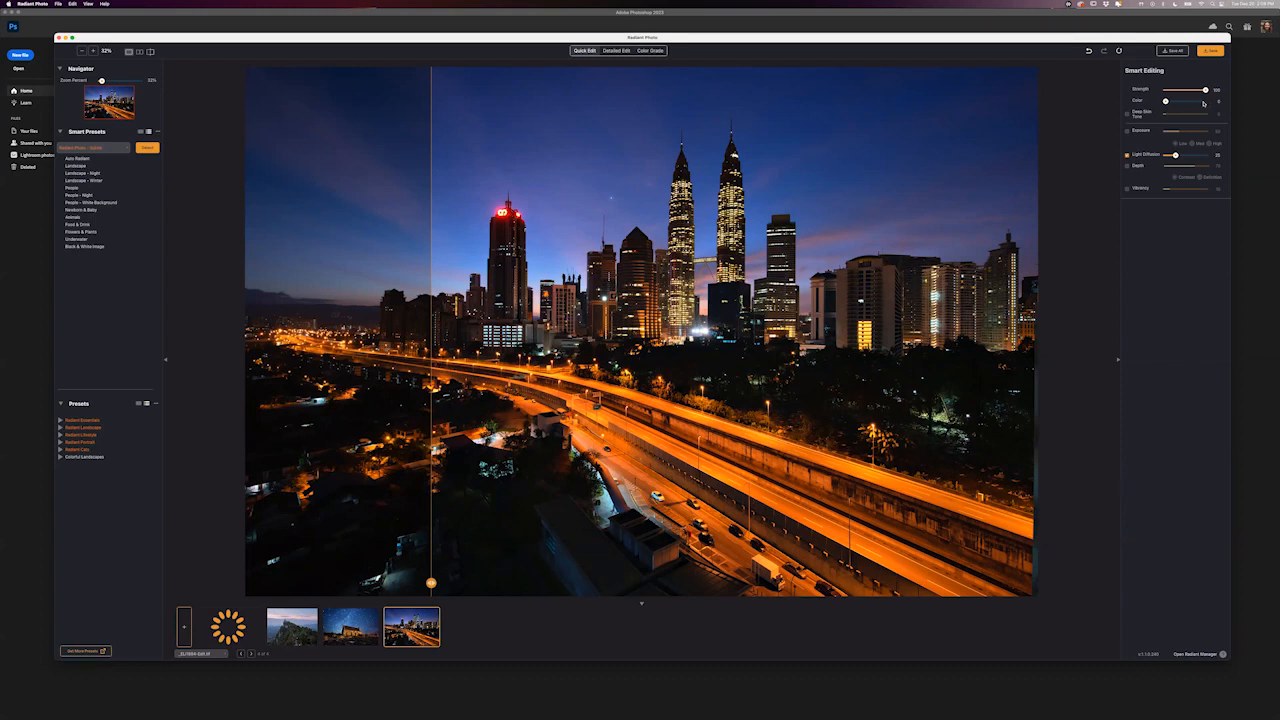
{"action": "left_click", "coordinate": [1200, 101]}
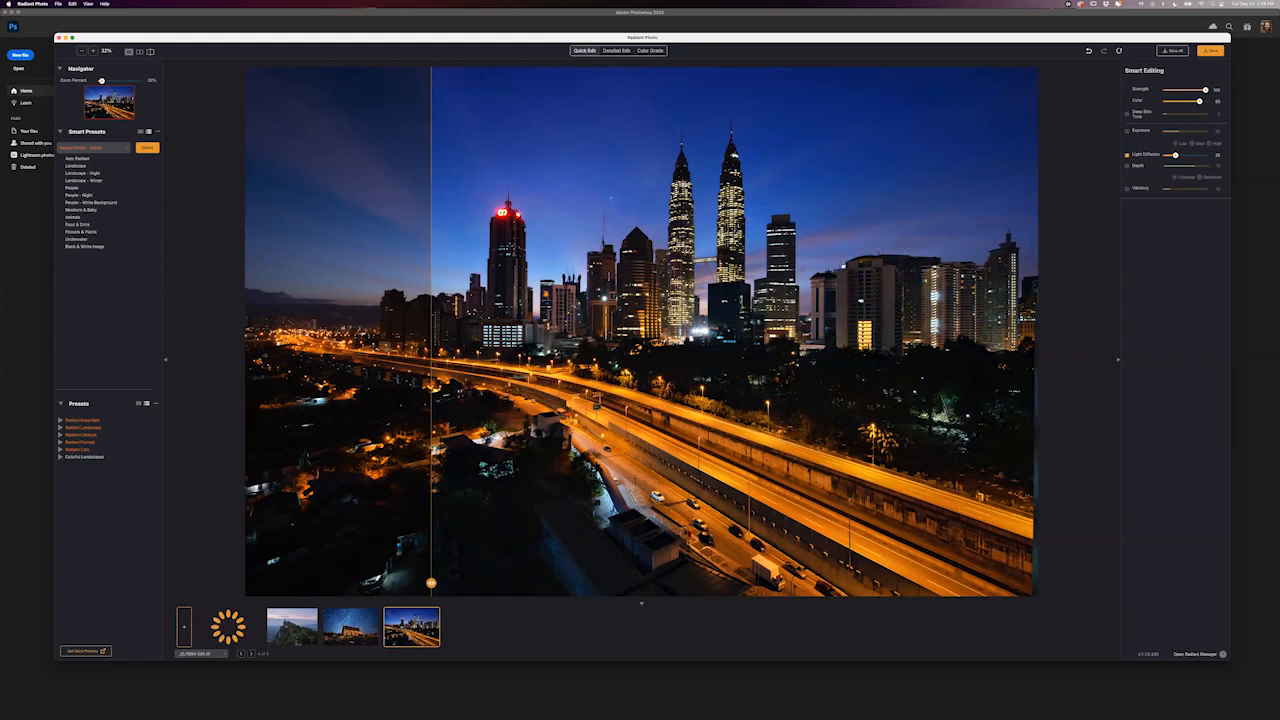
Enable Exposure on the city skyline photo, set it to about 60 and compare the result across the split divider
{"action": "left_click", "coordinate": [1128, 132]}
{"action": "left_click_drag", "start_coordinate": [1174, 132], "coordinate": [1167, 133]}
{"action": "left_click_drag", "start_coordinate": [1172, 131], "coordinate": [1202, 130]}
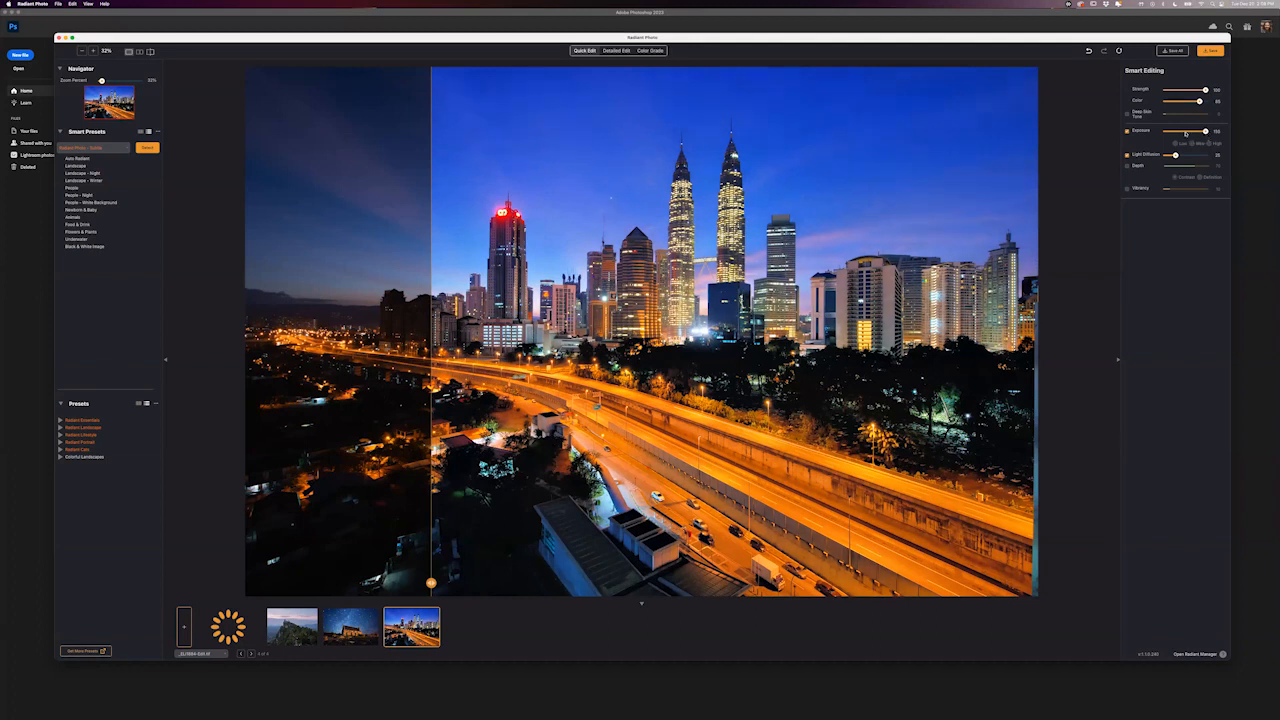
{"action": "left_click", "coordinate": [1185, 131]}
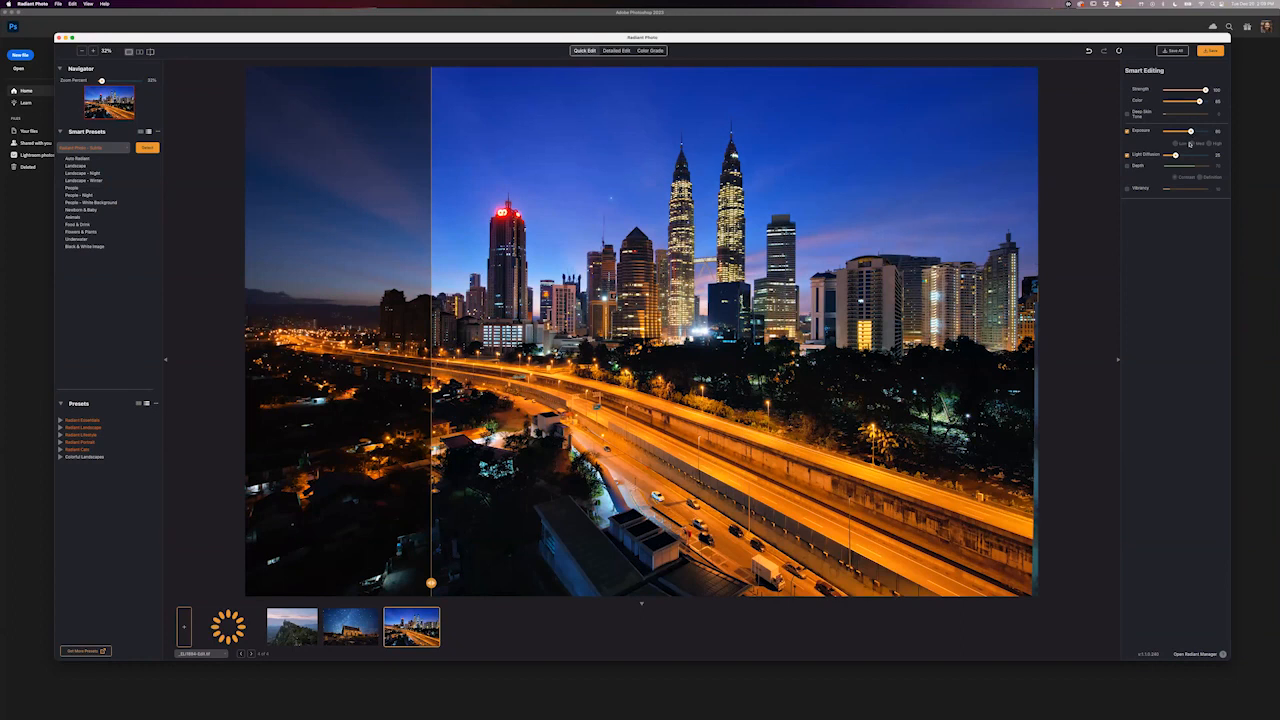
{"action": "left_click_drag", "start_coordinate": [431, 500], "coordinate": [341, 525]}
{"action": "left_click_drag", "start_coordinate": [903, 249], "coordinate": [905, 249]}
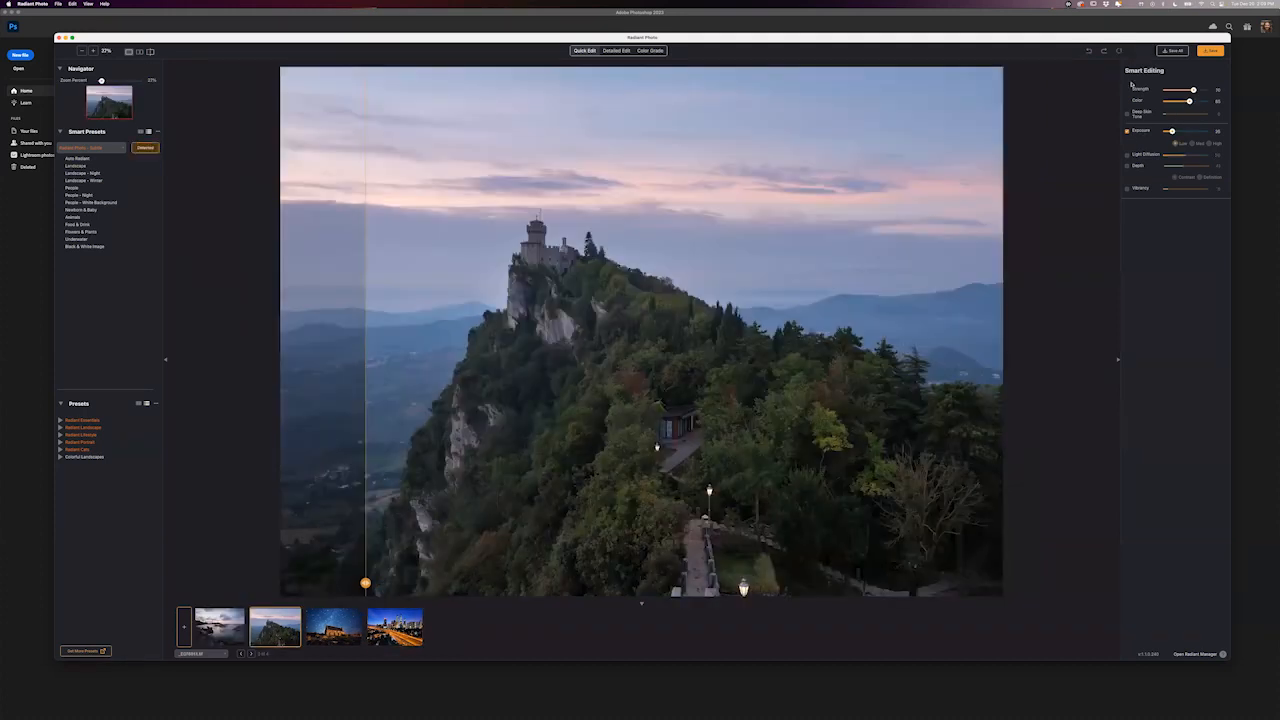
Set the castle hilltop photo's Strength to about 93, Color to about 68 and Exposure to about 41
{"action": "left_click_drag", "start_coordinate": [1195, 91], "coordinate": [1200, 90]}
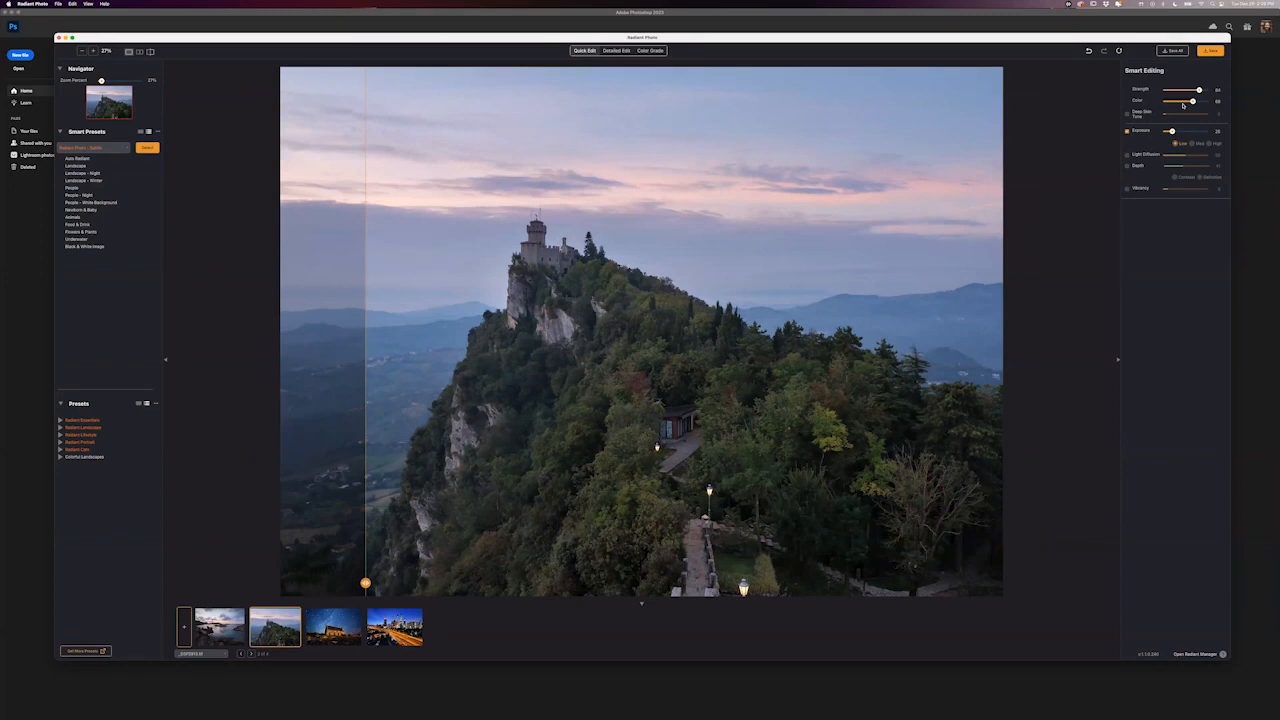
{"action": "left_click_drag", "start_coordinate": [1199, 91], "coordinate": [1202, 91]}
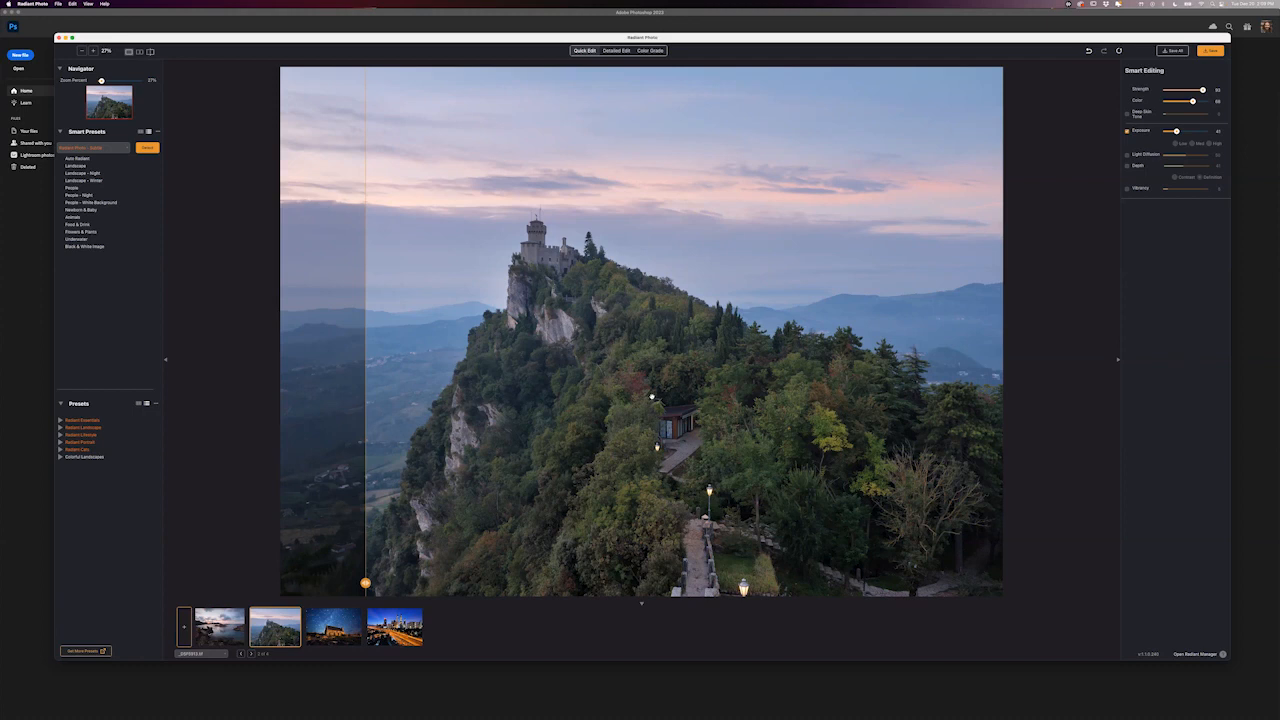
Enable Depth on the castle hilltop photo and set it to 100 in Definition mode
{"action": "left_click", "coordinate": [1126, 166]}
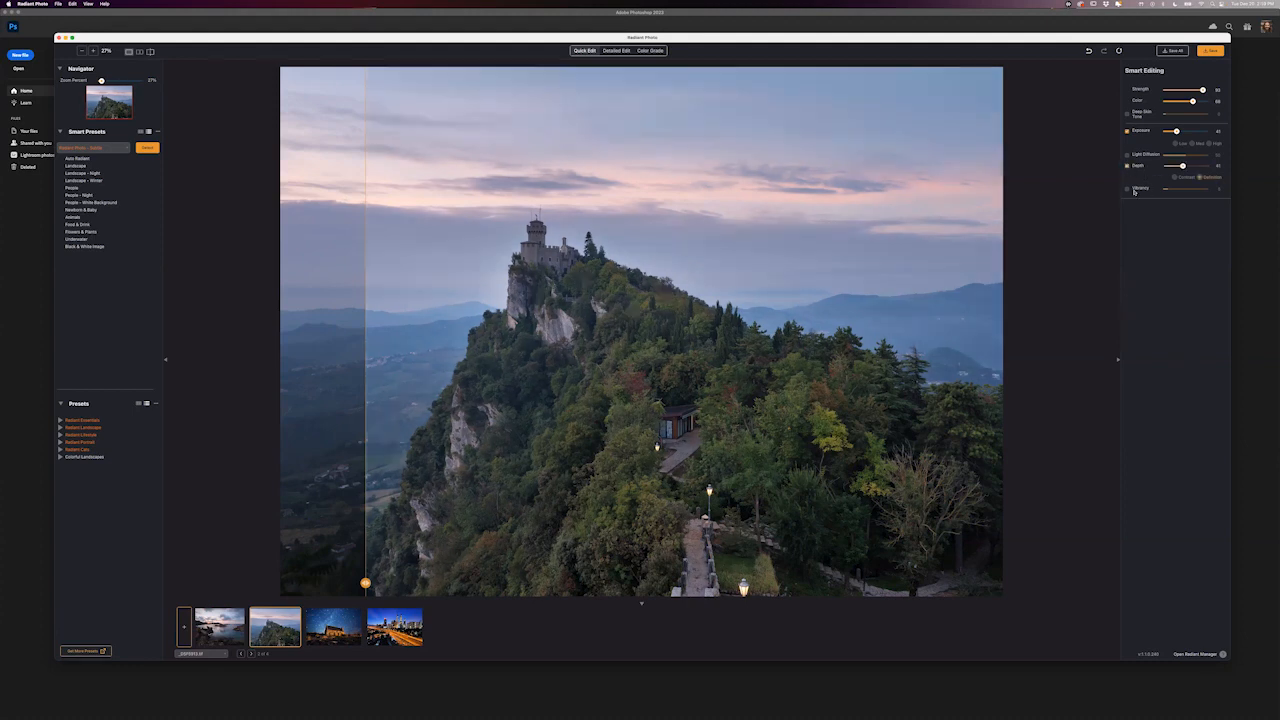
{"action": "left_click", "coordinate": [1200, 166]}
{"action": "left_click_drag", "start_coordinate": [1201, 166], "coordinate": [1207, 166]}
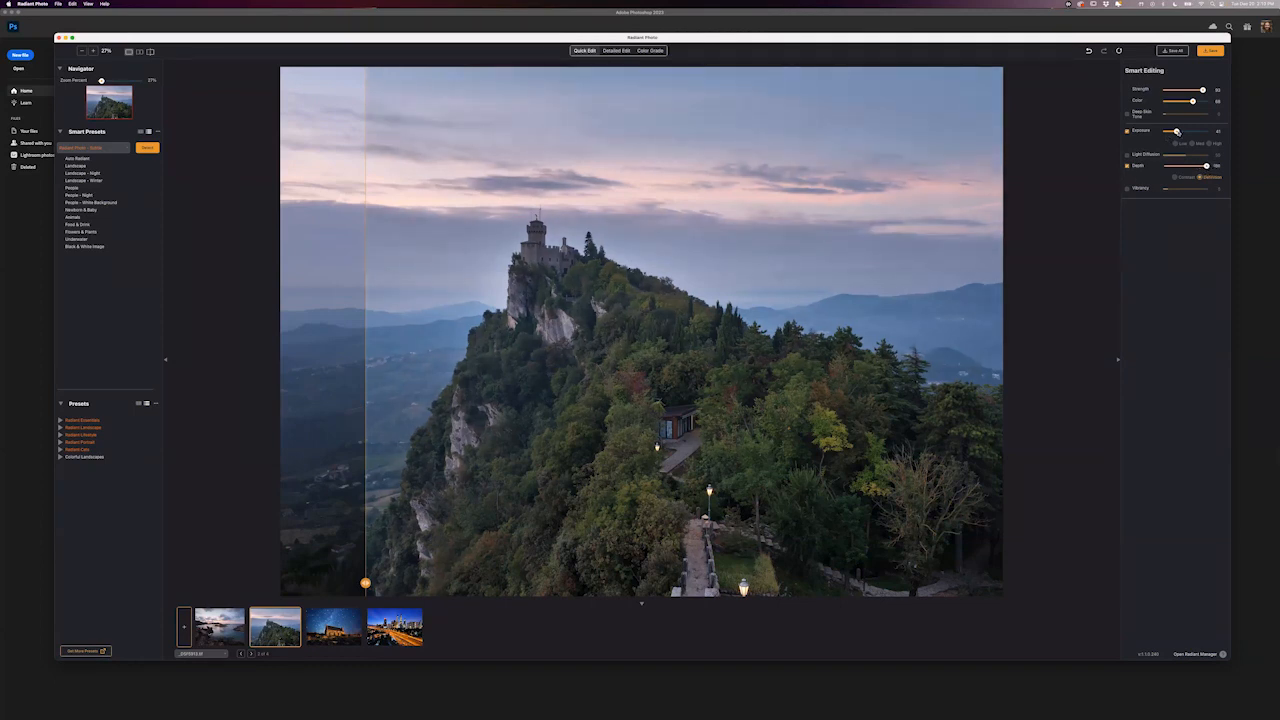
Set the castle hilltop photo's Exposure to about 55 and toggle Depth off and on to compare its effect
{"action": "left_click_drag", "start_coordinate": [1177, 132], "coordinate": [1180, 131]}
{"action": "left_click", "coordinate": [1127, 166]}
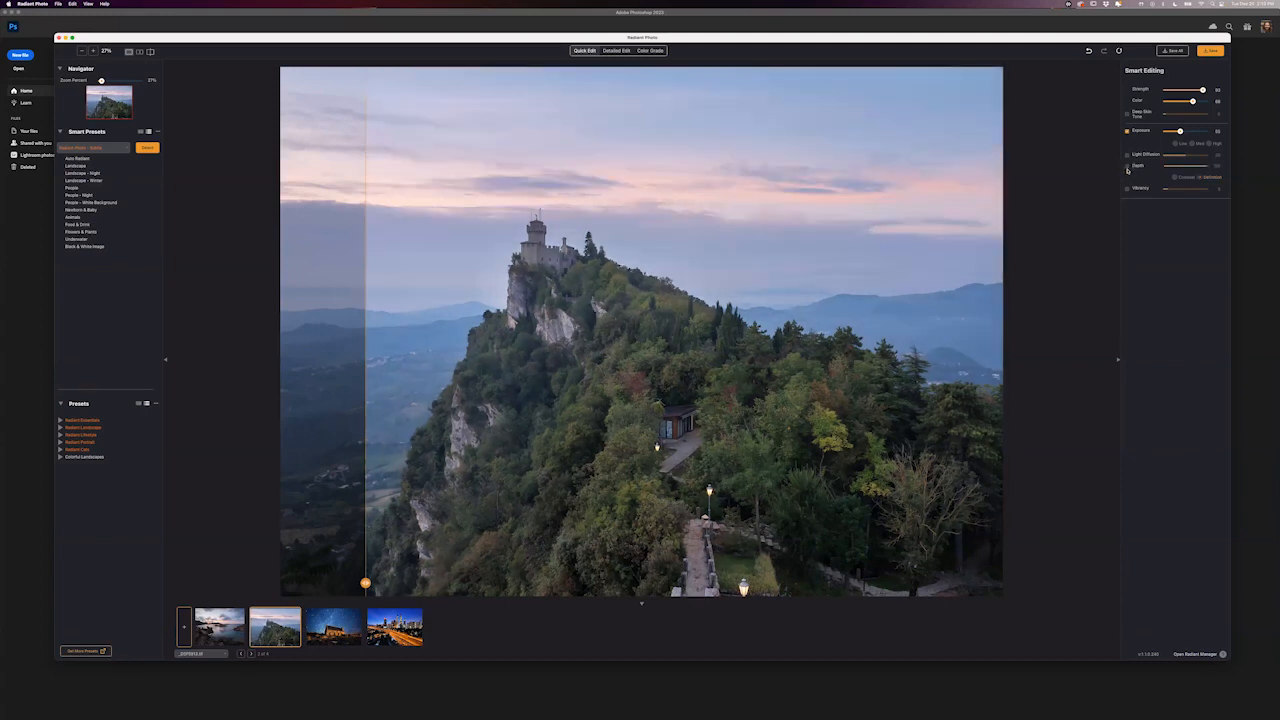
{"action": "left_click", "coordinate": [1127, 166]}
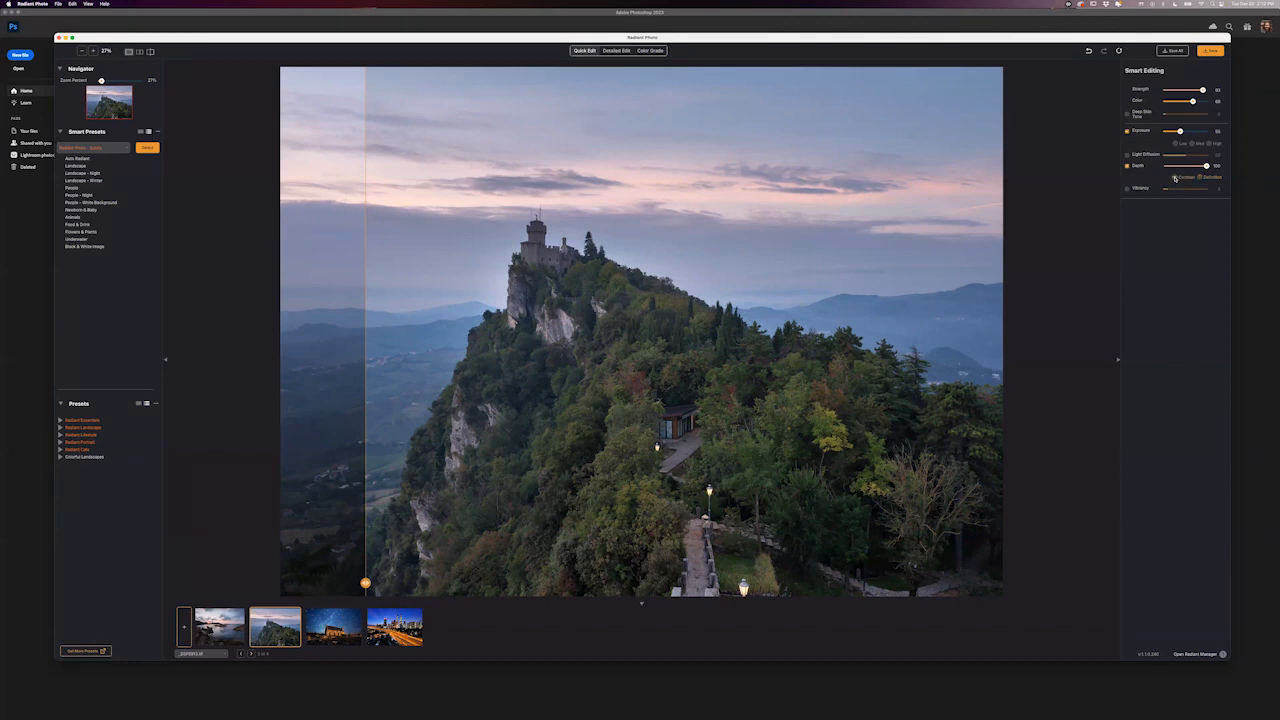
Set the castle hilltop photo's Depth to about 77 in Contrast mode and compare it with Definition mode
{"action": "left_click", "coordinate": [1175, 177]}
{"action": "left_click", "coordinate": [1180, 167]}
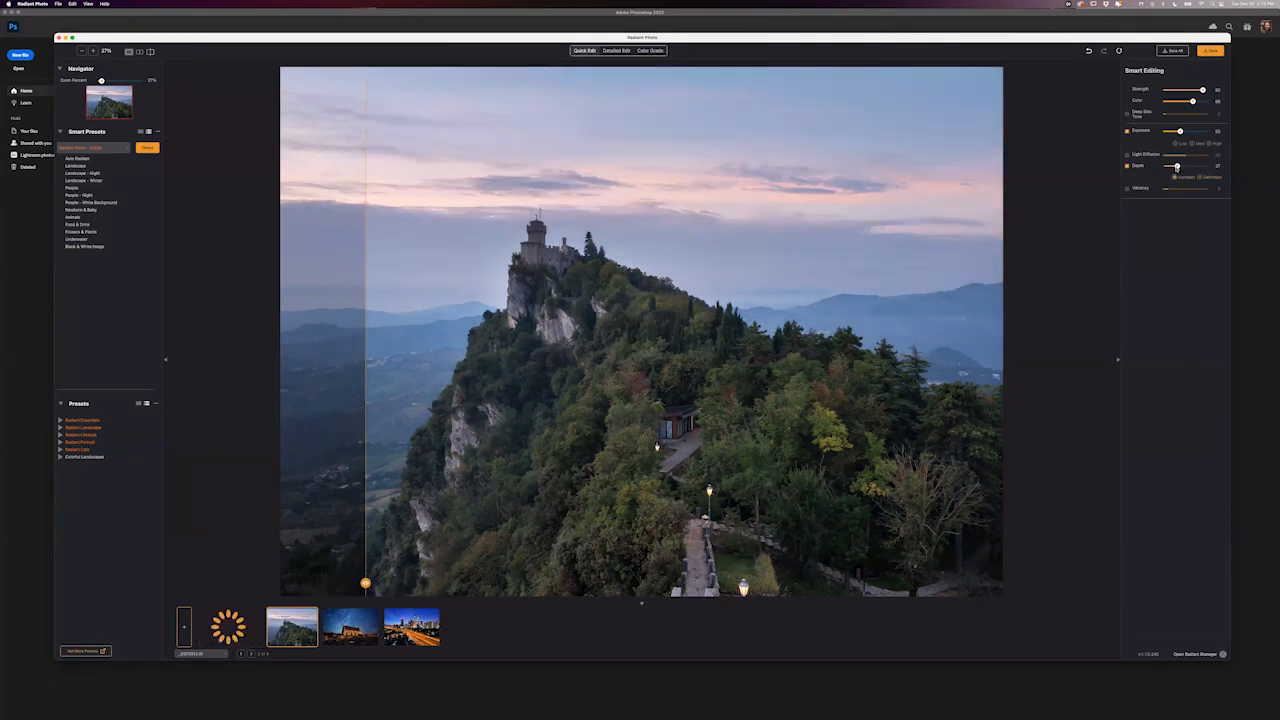
{"action": "left_click", "coordinate": [1191, 167]}
{"action": "left_click_drag", "start_coordinate": [1191, 167], "coordinate": [1198, 171]}
{"action": "left_click", "coordinate": [1201, 177]}
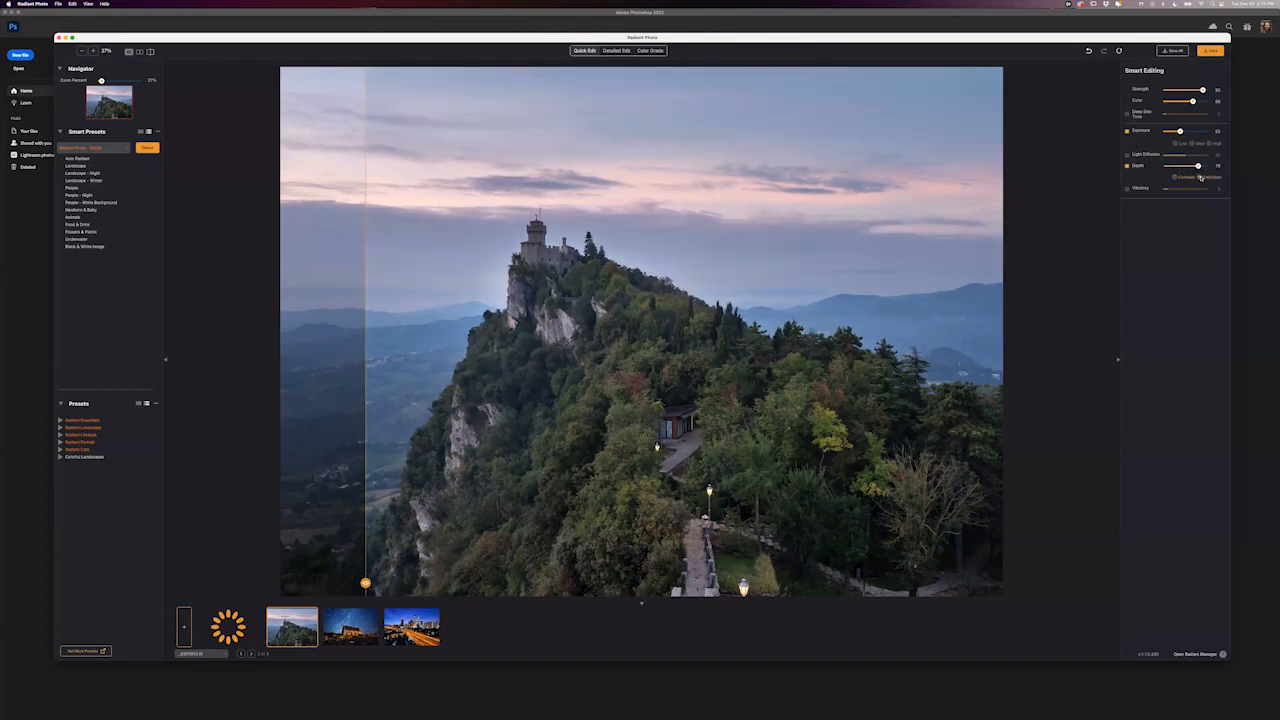
{"action": "left_click", "coordinate": [1175, 178]}
{"action": "left_click", "coordinate": [1175, 178]}
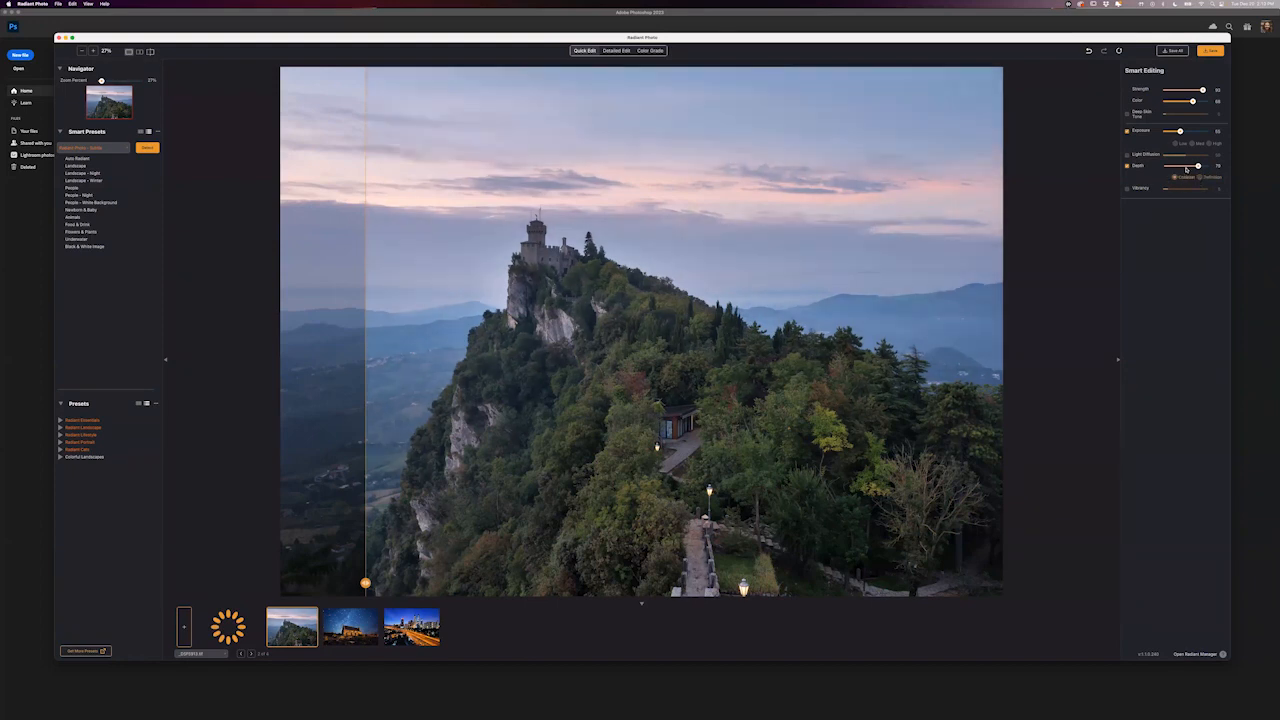
Enable Light Diffusion on the castle hilltop photo, toggle it to compare the effect and try lowering its amount
{"action": "left_click", "coordinate": [1127, 155]}
{"action": "left_click", "coordinate": [1127, 156]}
{"action": "left_click", "coordinate": [1127, 156]}
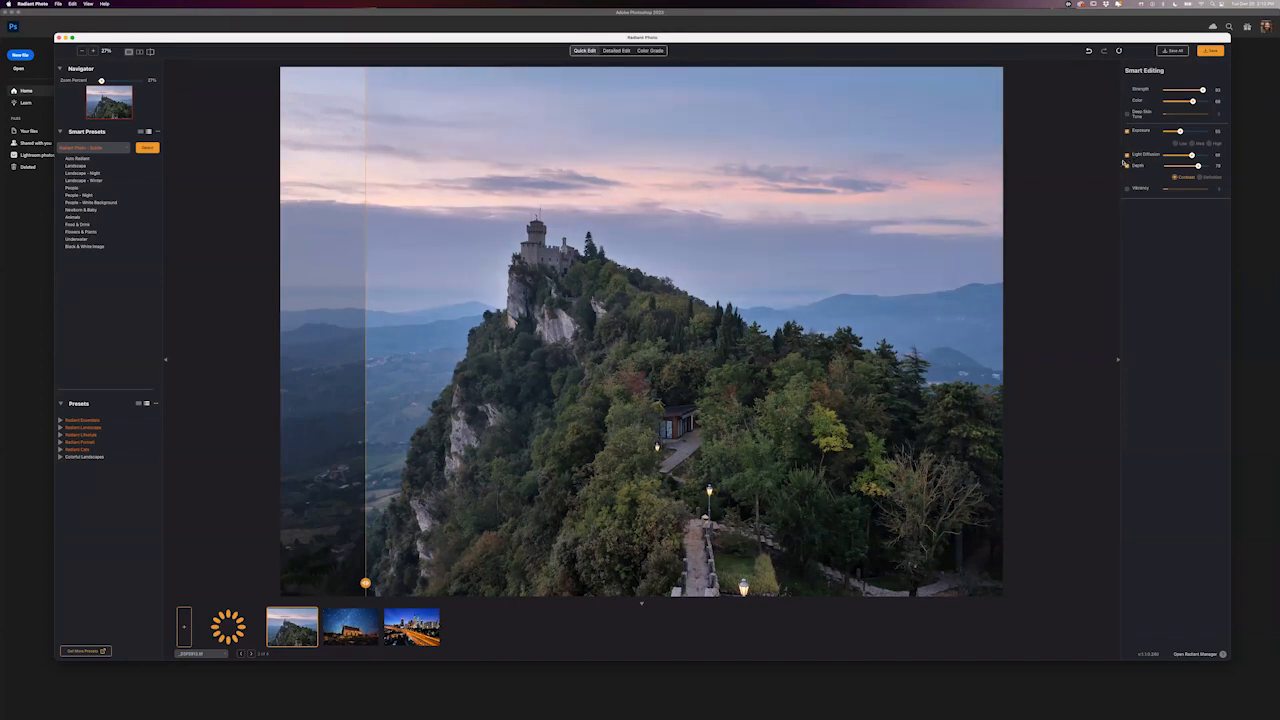
{"action": "left_click_drag", "start_coordinate": [1192, 154], "coordinate": [1165, 157]}
{"action": "key", "text": "super+z"}
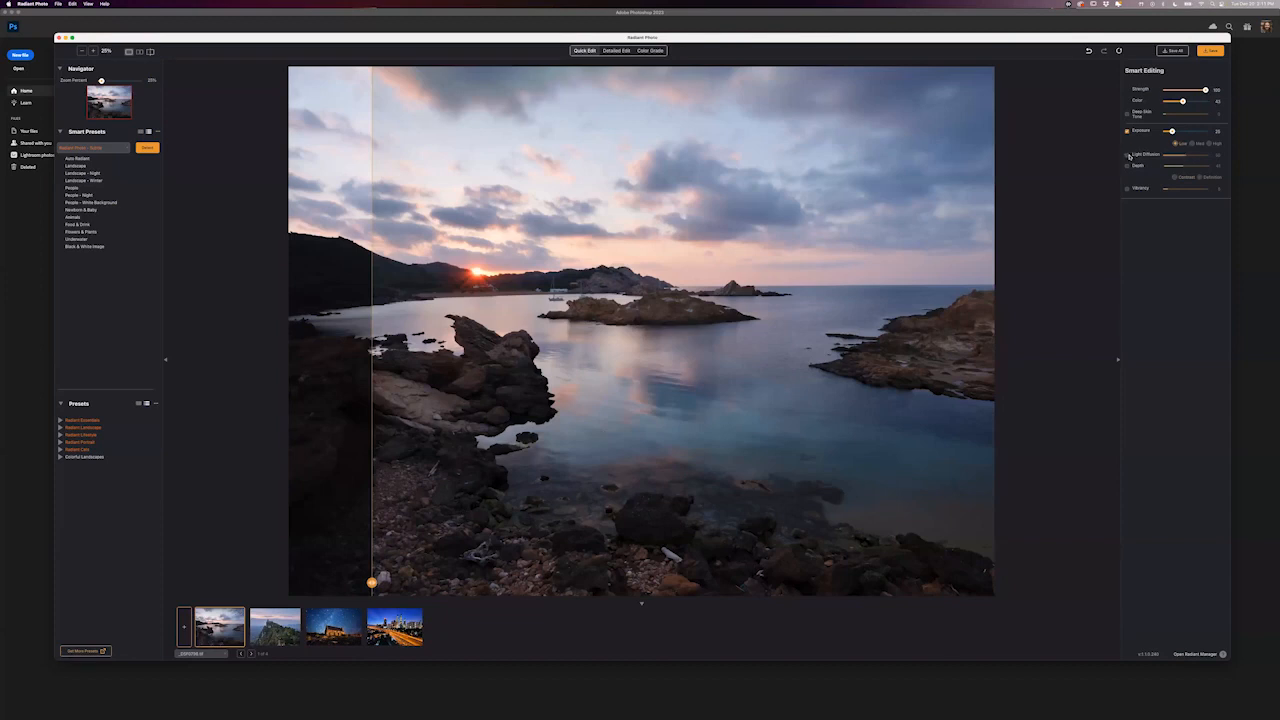
Try Light Diffusion at about 76 and Depth in Contrast mode at about 28 on the coastal sunset photo, and restore its detected settings
{"action": "left_click", "coordinate": [1127, 155]}
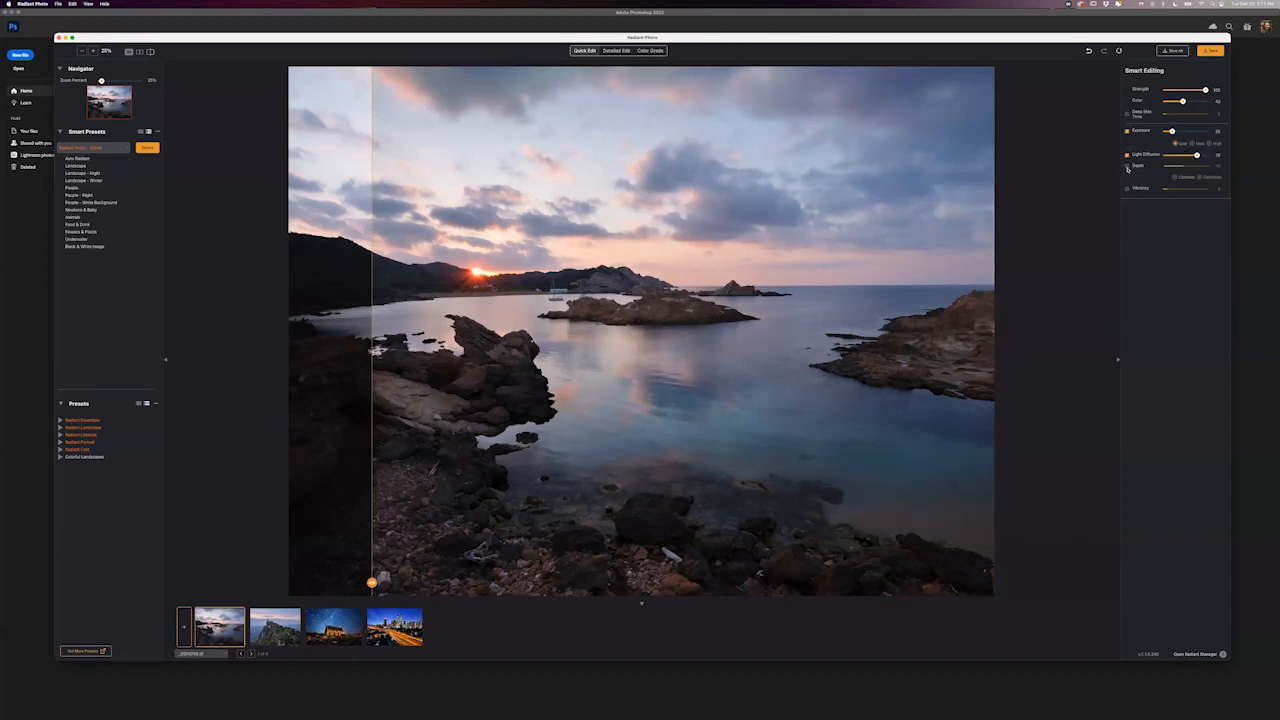
{"action": "left_click", "coordinate": [1182, 178]}
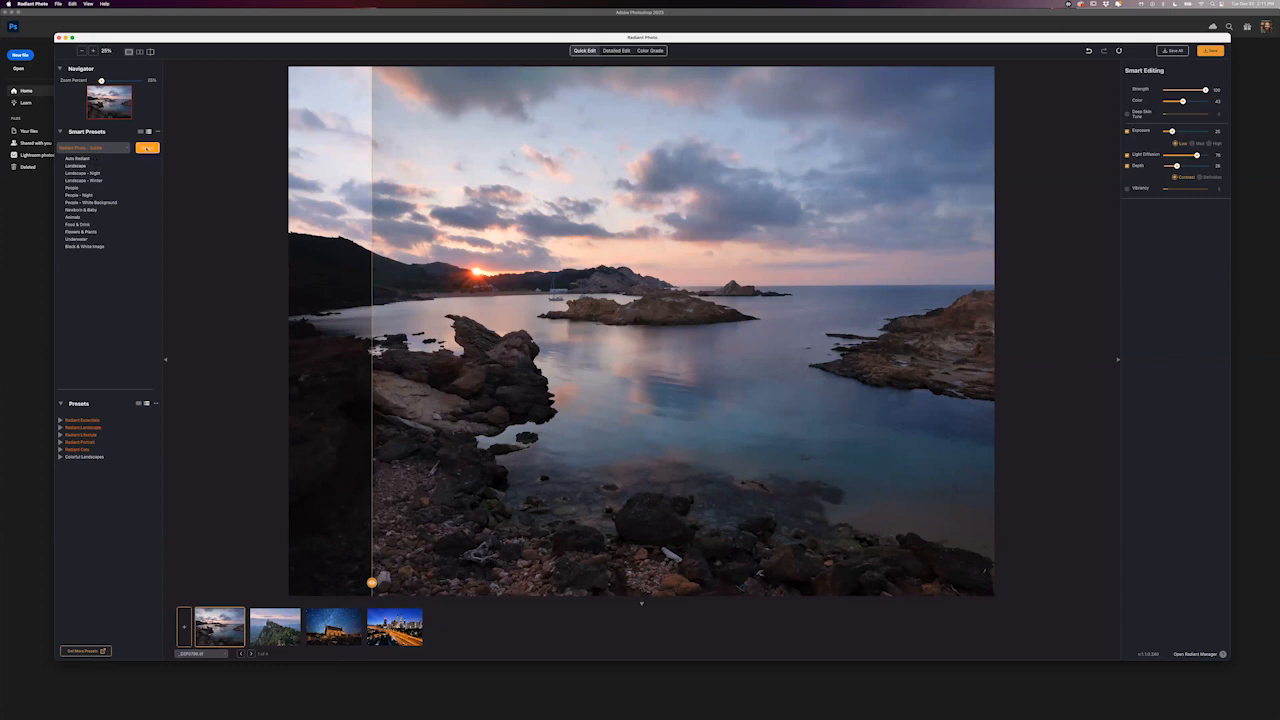
{"action": "left_click", "coordinate": [147, 151]}
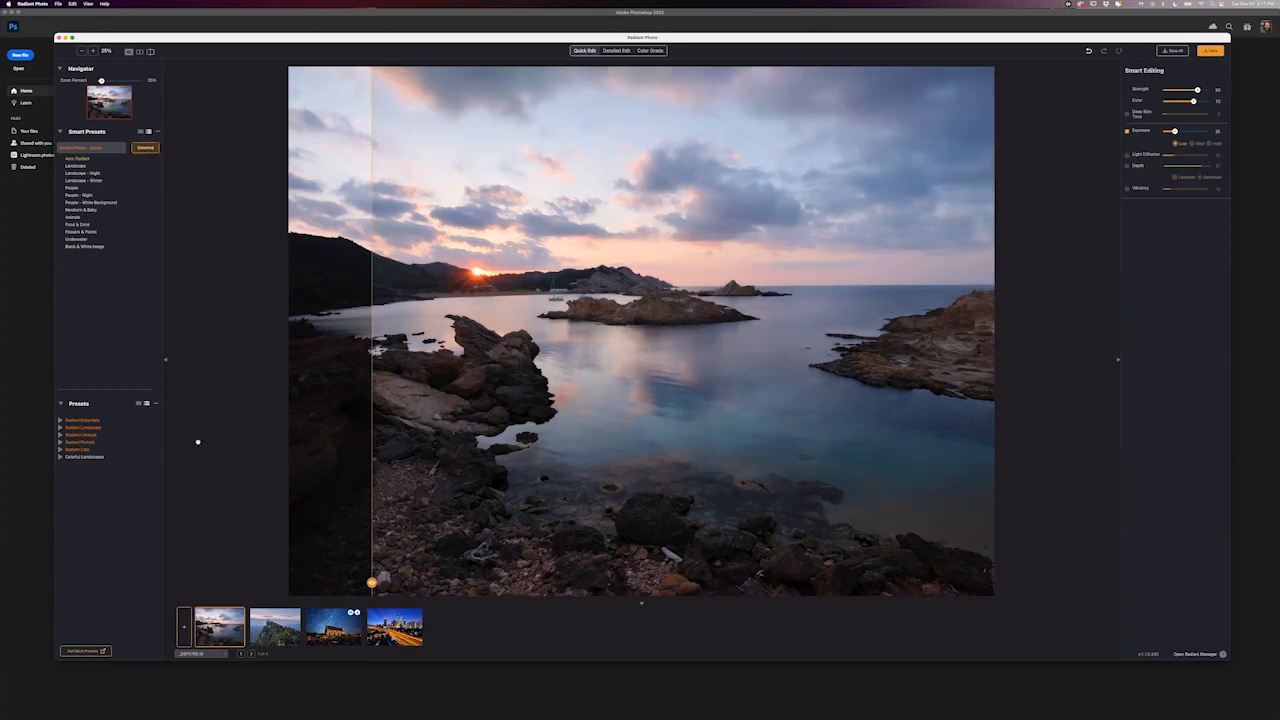
Check the detected presets on the church and city night photos, and compare the coastal sunset photo with its original across the split divider
{"action": "left_click", "coordinate": [333, 626]}
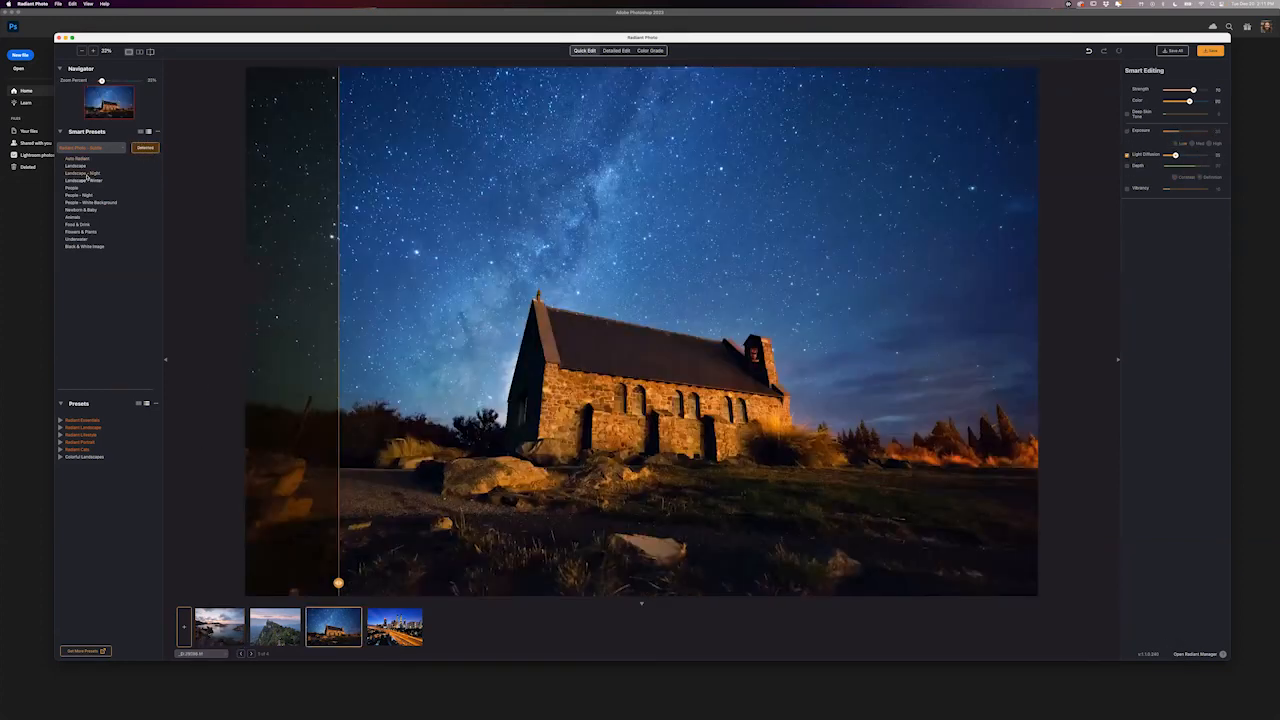
{"action": "mouse_move", "coordinate": [393, 645]}
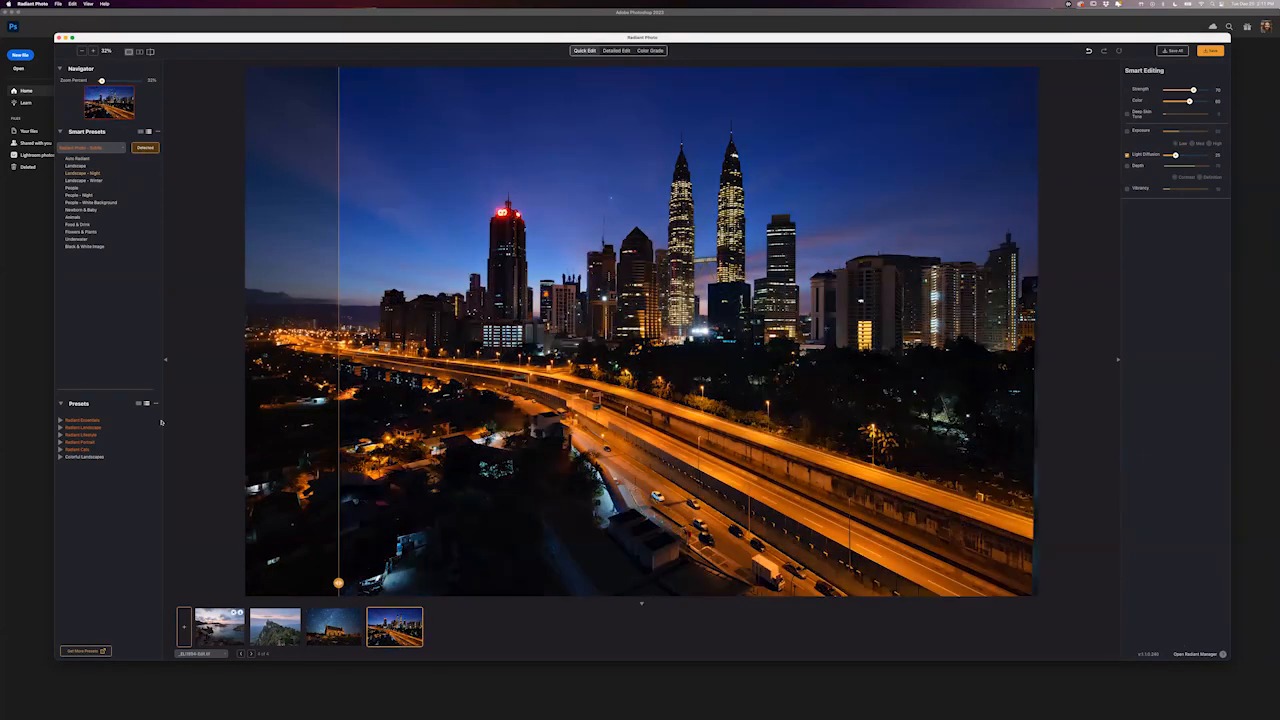
{"action": "left_click", "coordinate": [206, 640]}
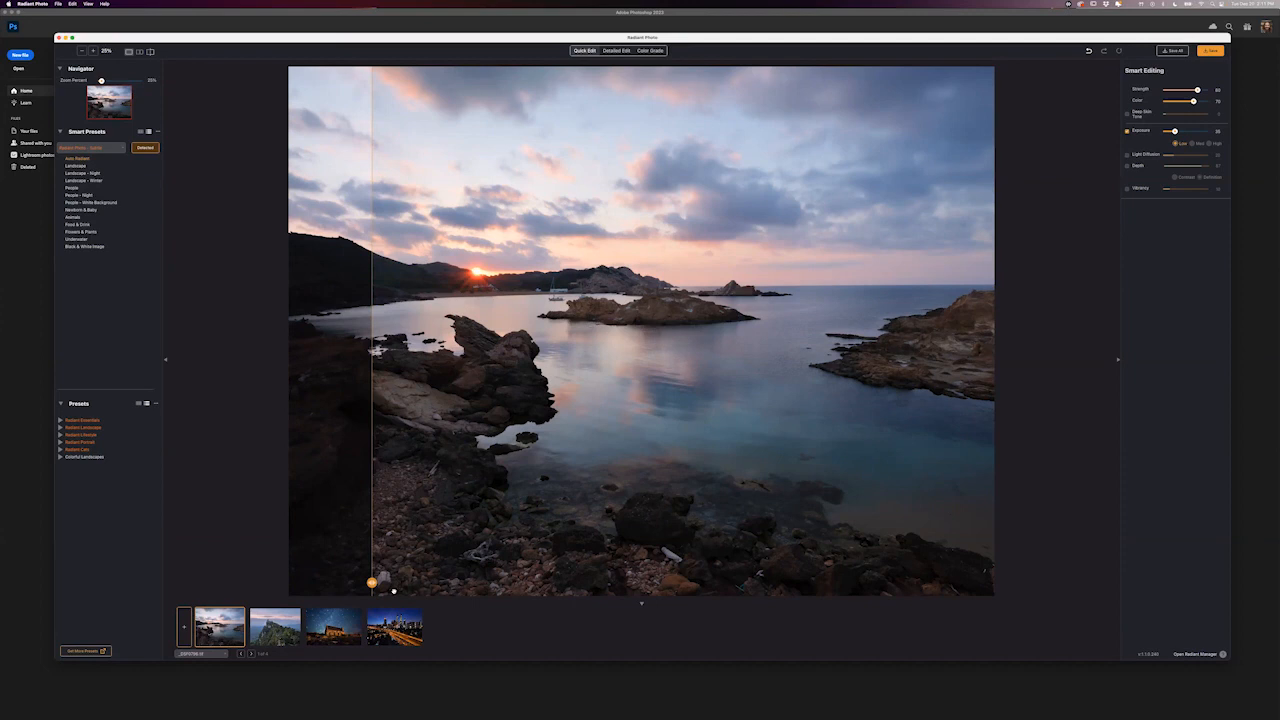
{"action": "left_click_drag", "start_coordinate": [380, 578], "coordinate": [680, 565]}
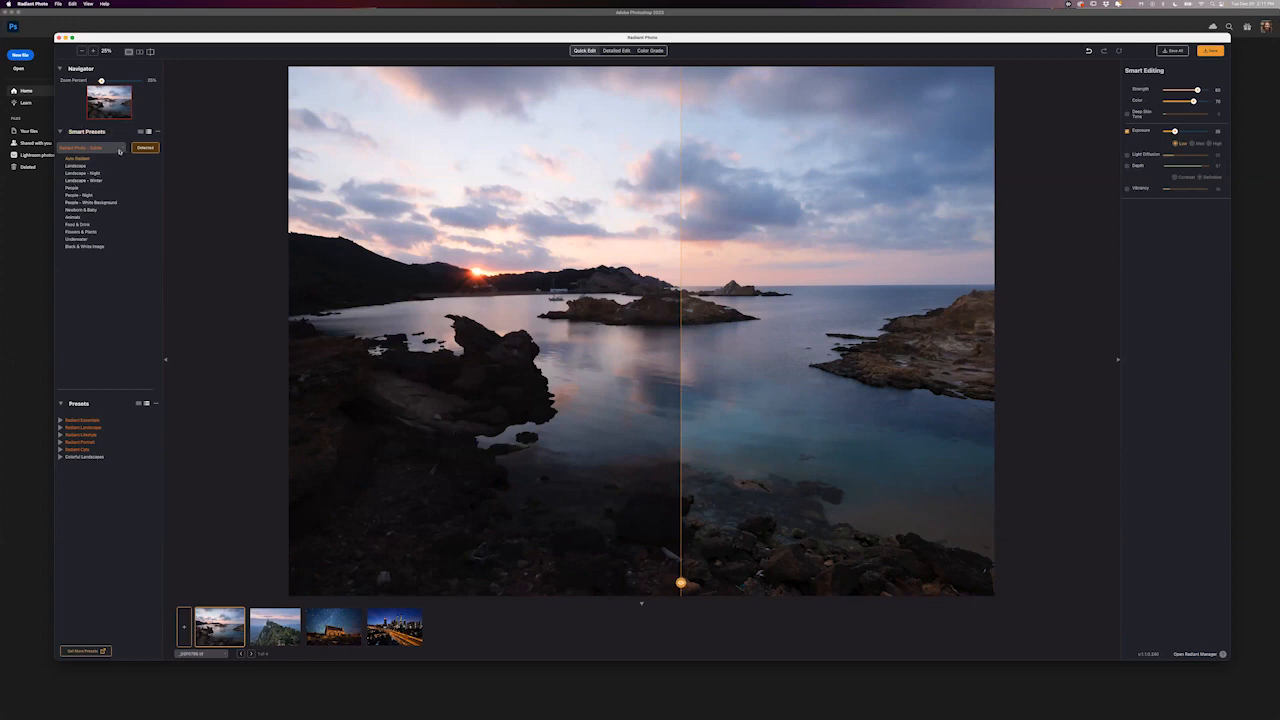
Apply the Radiant Photo - Pro smart preset collection to all loaded photos and review the starry church and castle hilltop photos
{"action": "left_click", "coordinate": [119, 151]}
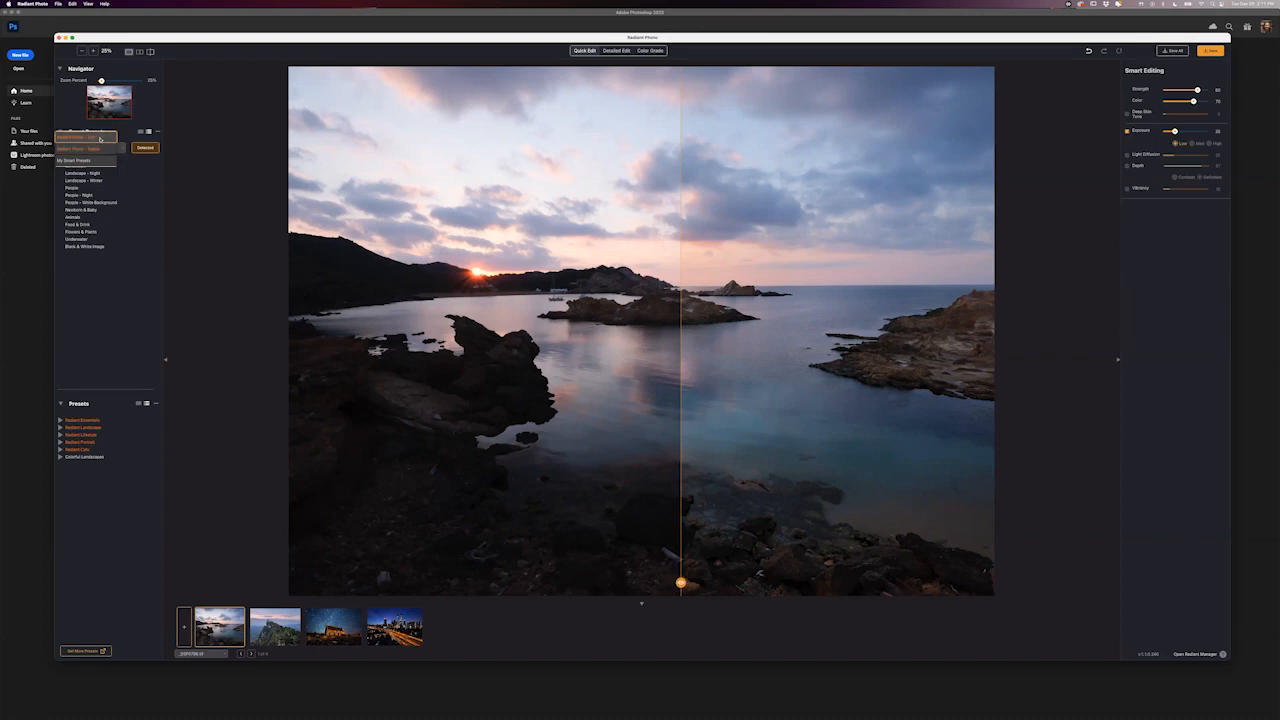
{"action": "left_click", "coordinate": [100, 138]}
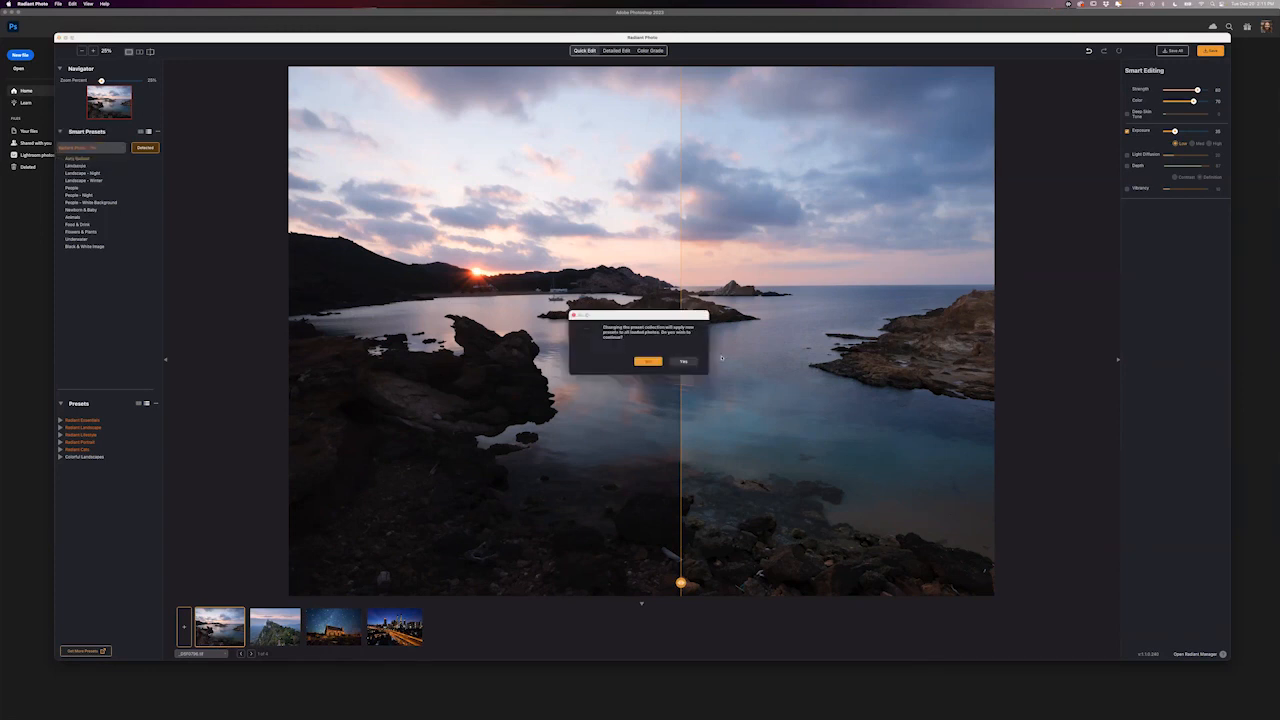
{"action": "left_click", "coordinate": [684, 361]}
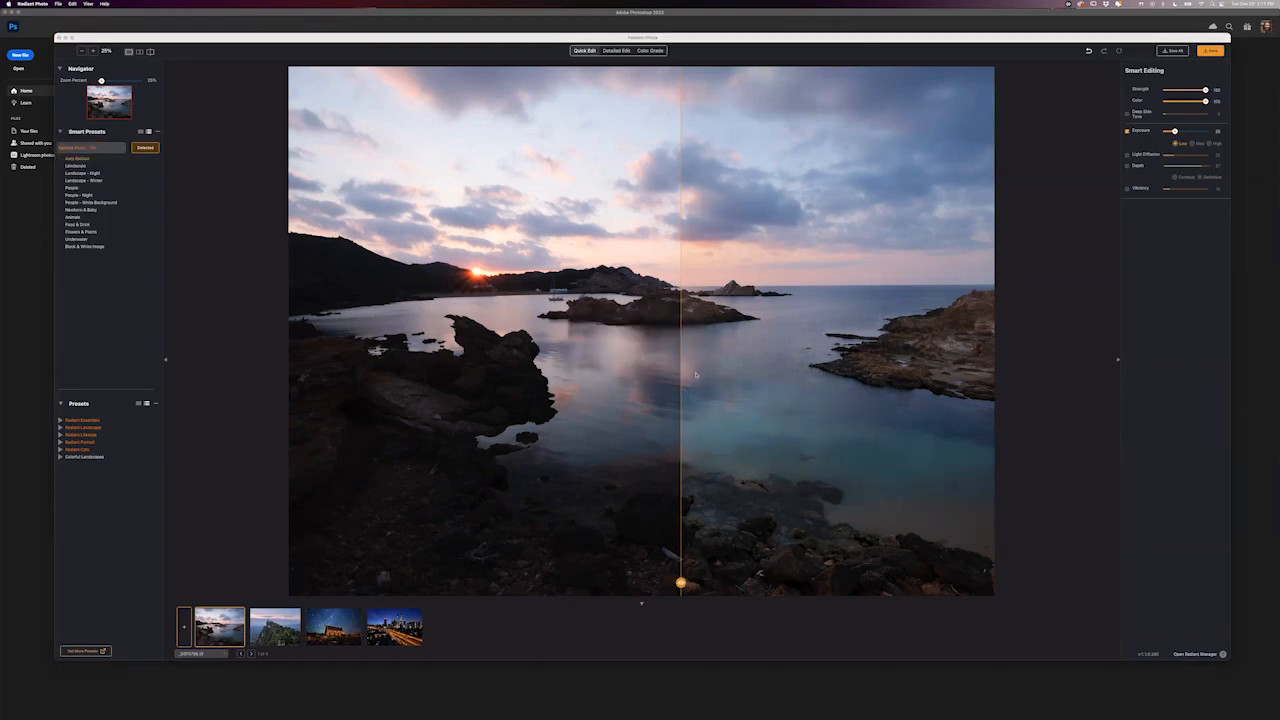
{"action": "left_click", "coordinate": [333, 626]}
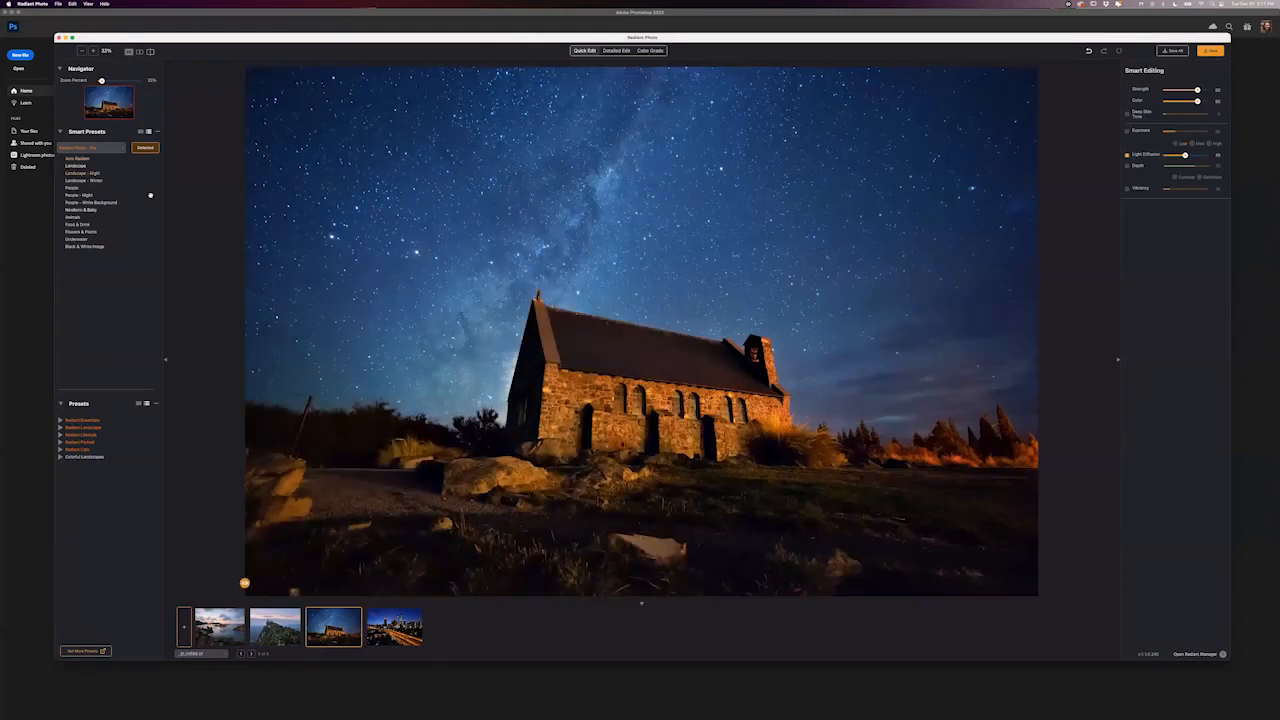
{"action": "key", "text": "Left"}
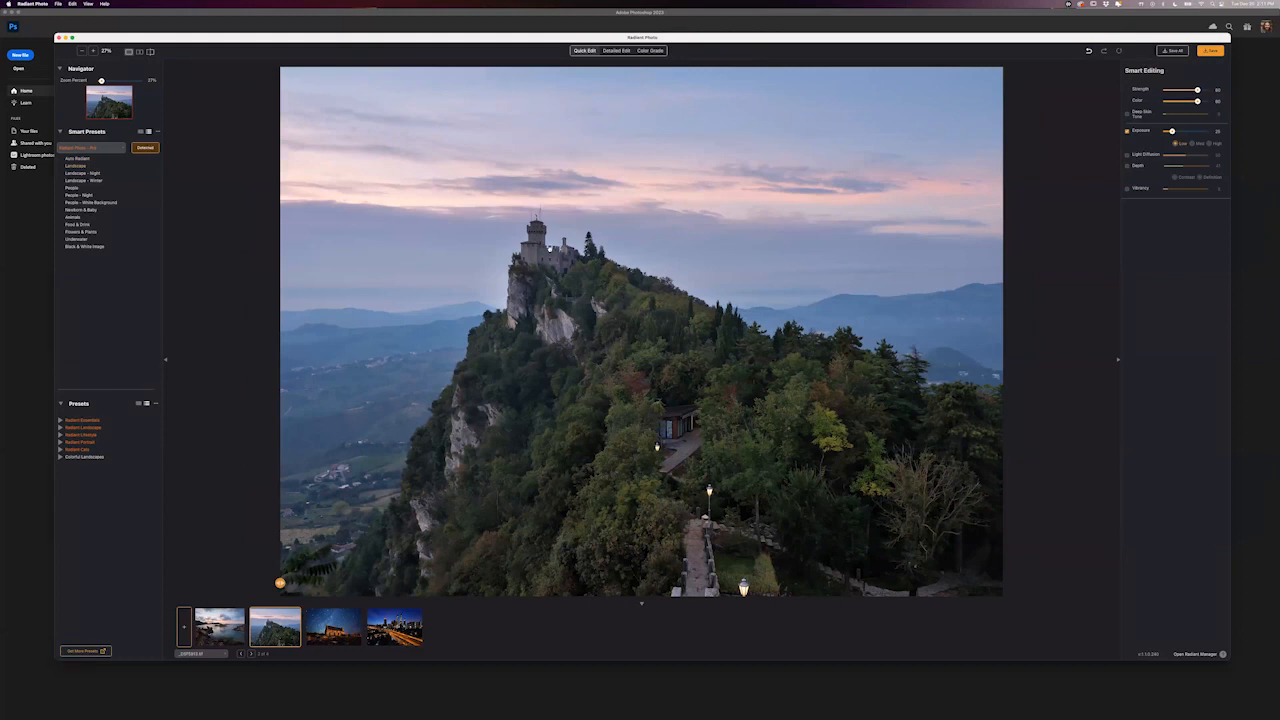
Apply the Radiant Photo - Subtle smart preset collection to all loaded photos and open the starry church photo
{"action": "left_click", "coordinate": [112, 149]}
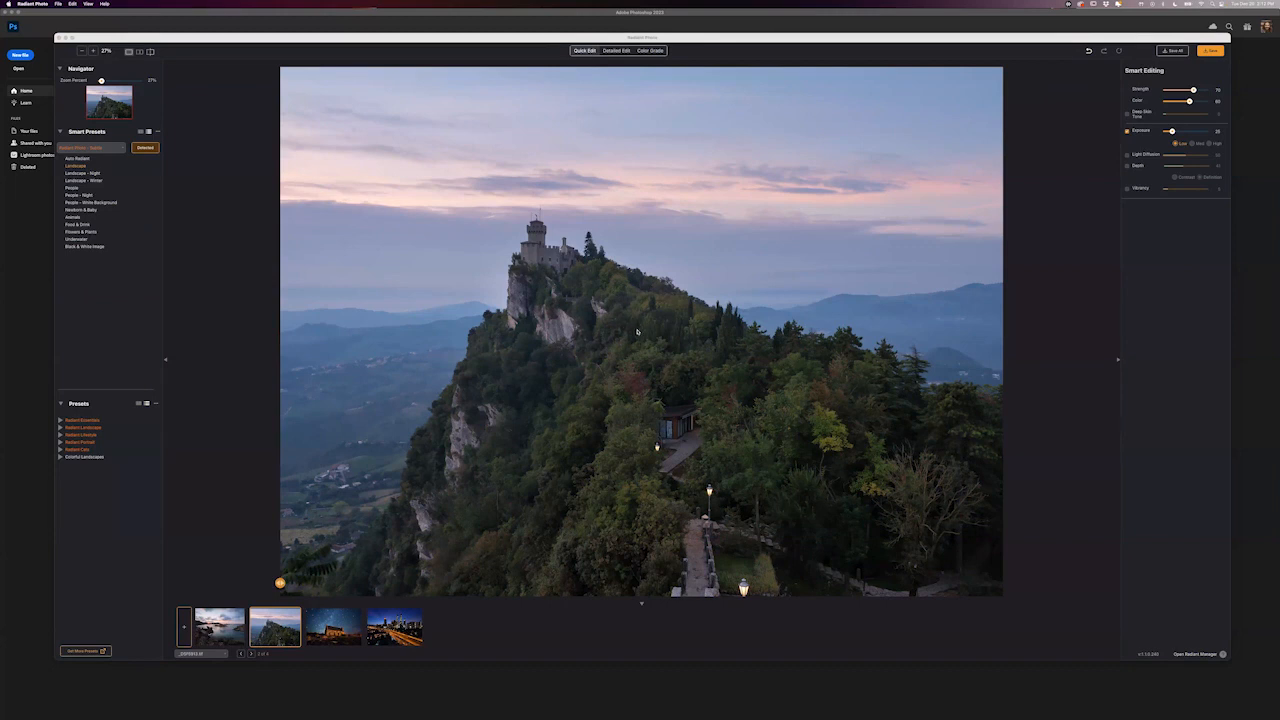
{"action": "left_click", "coordinate": [352, 614]}
Switch the starry church and other loaded photos back to the Radiant Photo - Pro smart preset collection
{"action": "left_click", "coordinate": [103, 147]}
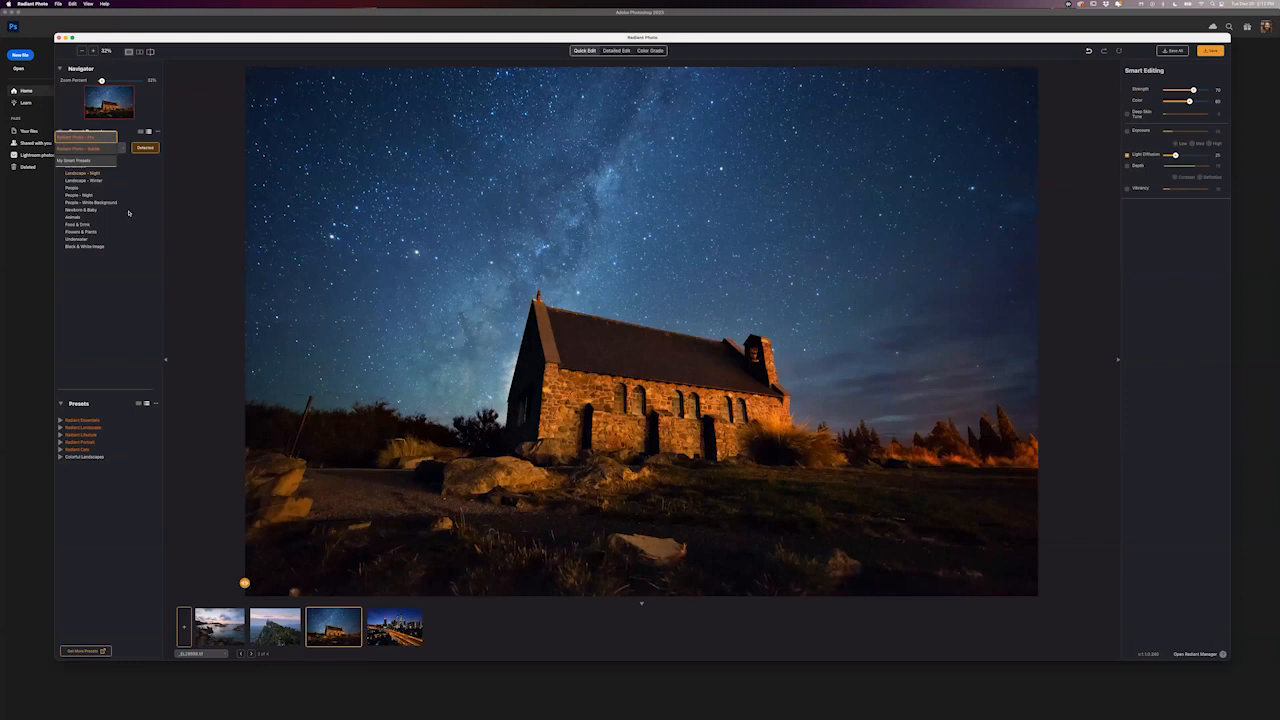
{"action": "left_click", "coordinate": [685, 363]}
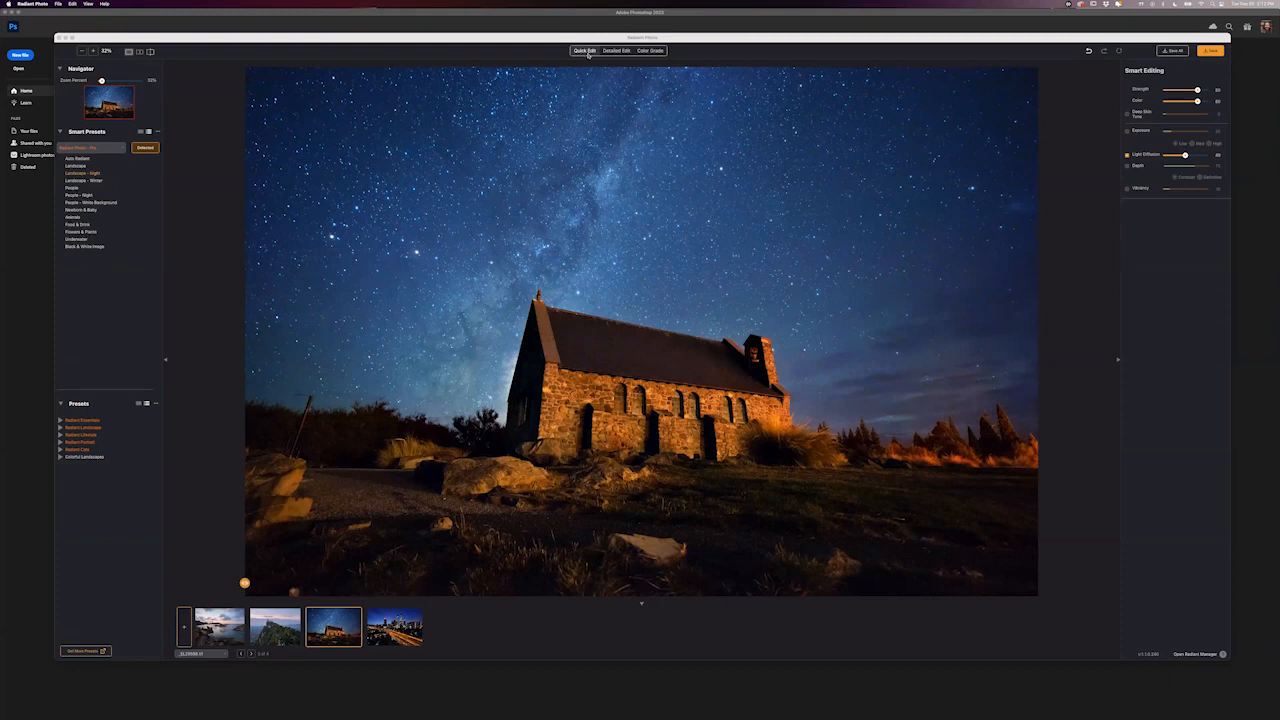
Enable Depth in the starry church photo's Detailed Edit settings and show the histogram
{"action": "left_click", "coordinate": [615, 51]}
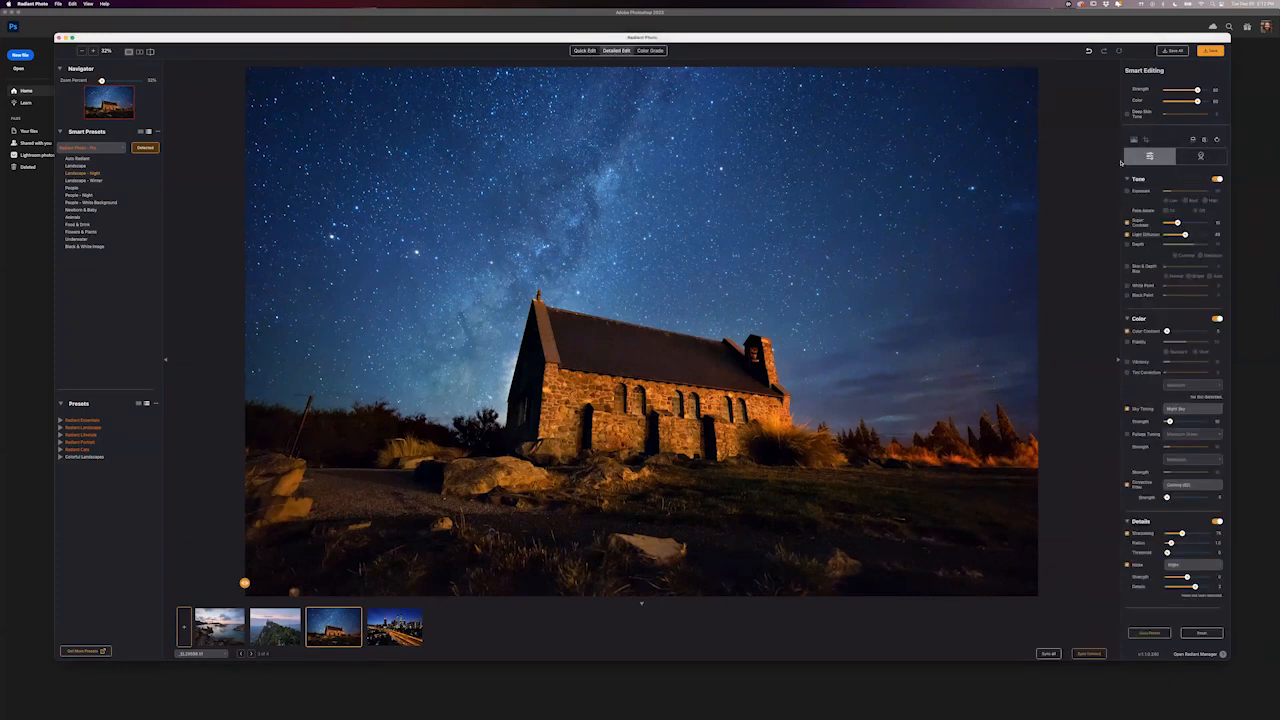
{"action": "left_click", "coordinate": [1128, 245]}
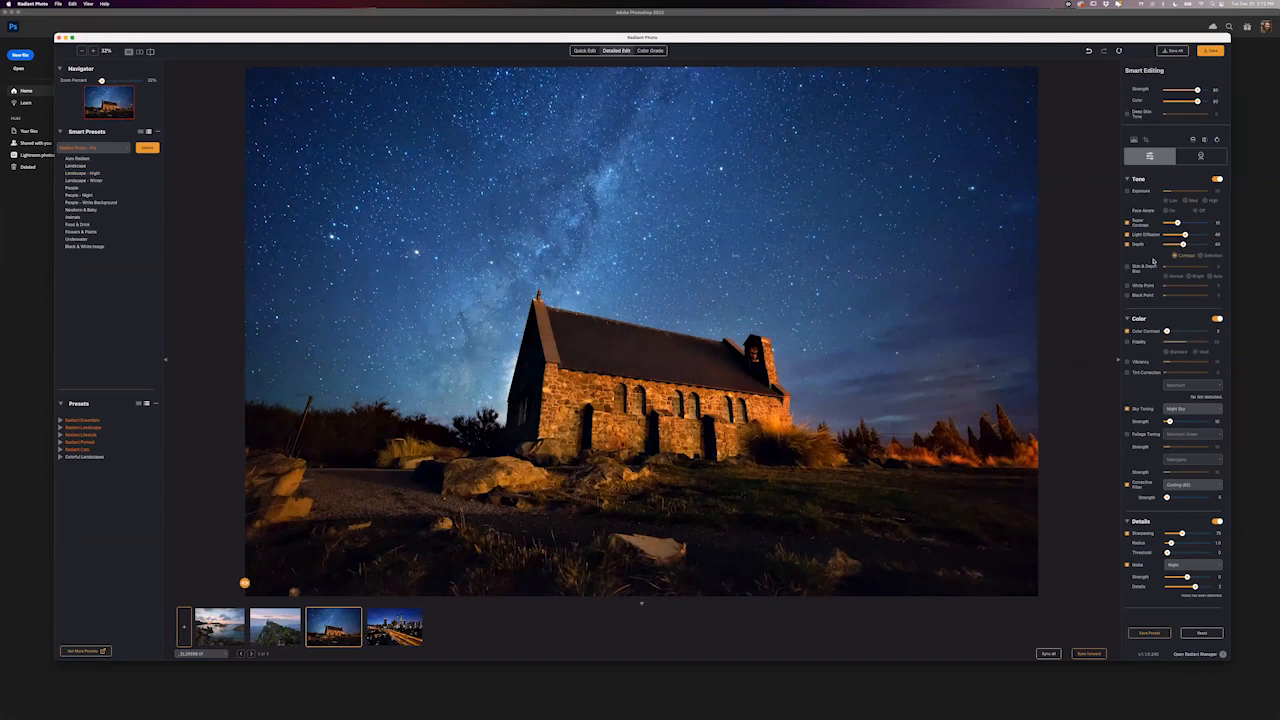
{"action": "left_click", "coordinate": [1135, 139]}
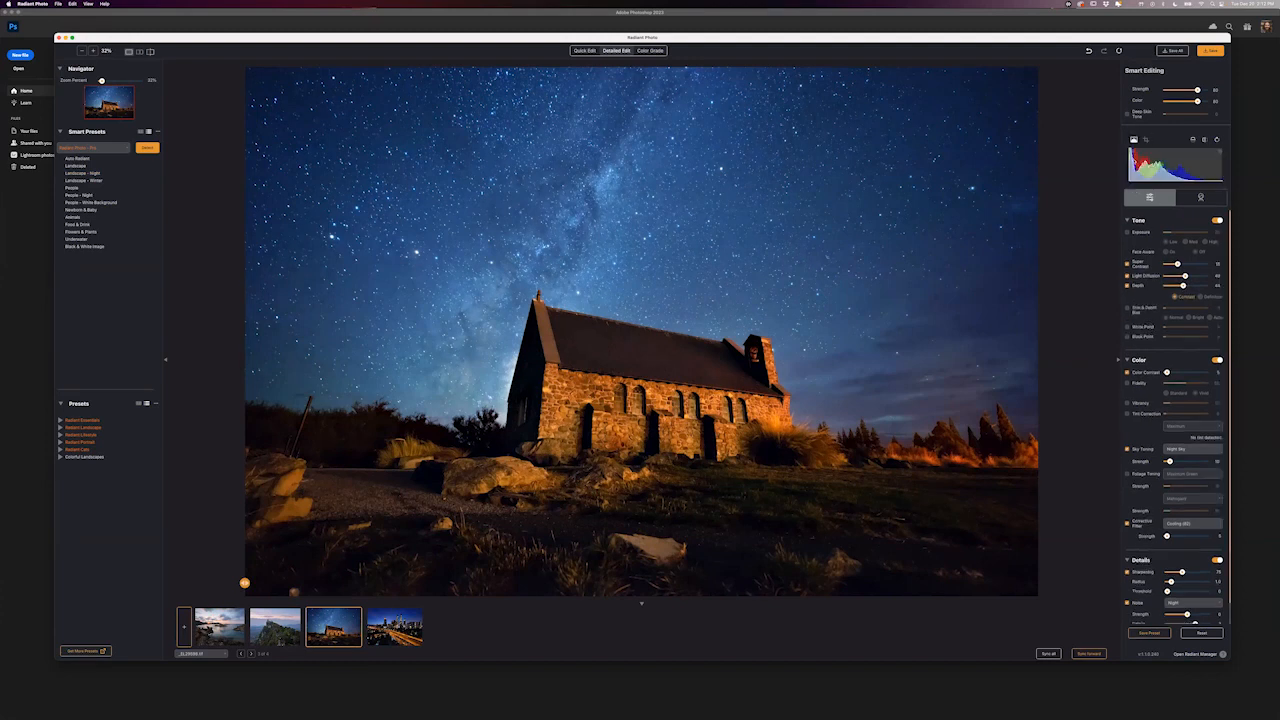
{"action": "left_click", "coordinate": [1132, 152]}
{"action": "left_click", "coordinate": [1132, 151]}
Enable White Point and Black Point on the starry church photo and set them to about 57 and 28
{"action": "left_click", "coordinate": [1127, 327]}
{"action": "left_click", "coordinate": [1127, 337]}
{"action": "mouse_move", "coordinate": [1167, 327]}
{"action": "left_mouse_down"}
{"action": "mouse_move", "coordinate": [1188, 328]}
{"action": "mouse_move", "coordinate": [1177, 337]}
{"action": "left_mouse_up"}
Enable Exposure in the starry church photo's Tone settings and set it to about 59
{"action": "left_click", "coordinate": [1127, 232]}
{"action": "left_click_drag", "start_coordinate": [1171, 233], "coordinate": [1196, 233]}
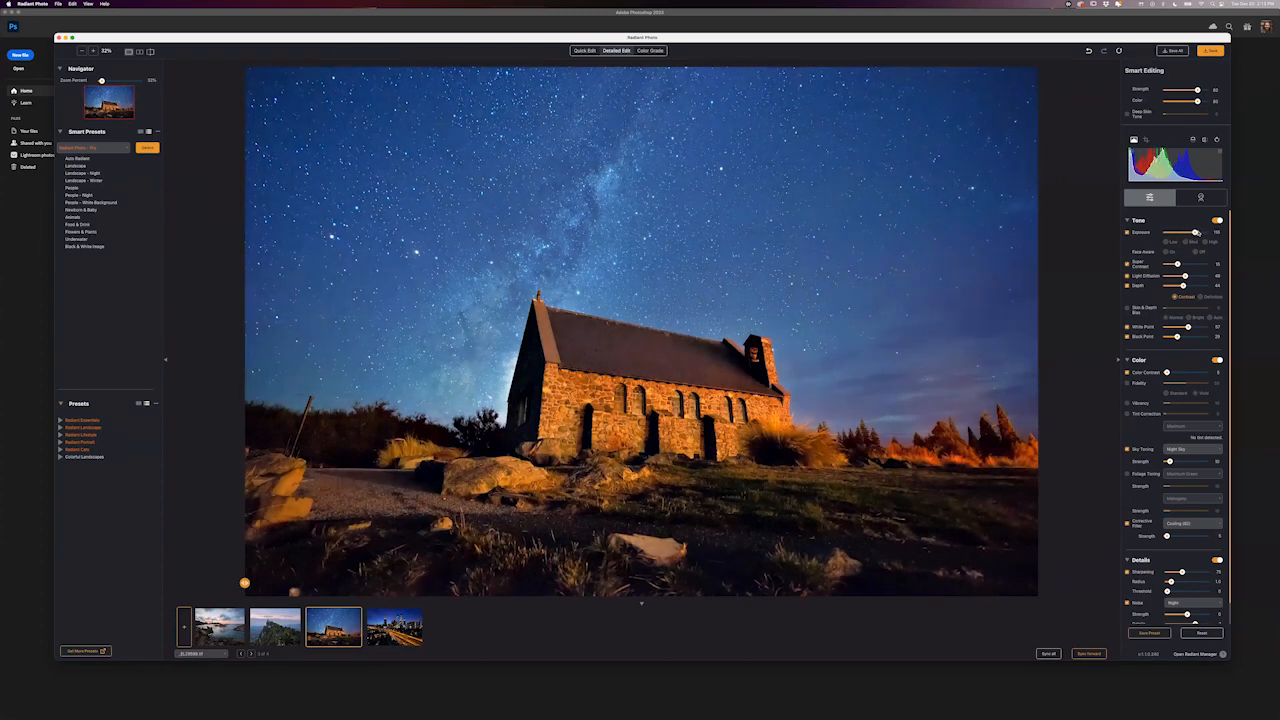
{"action": "left_click", "coordinate": [1176, 232]}
{"action": "left_click_drag", "start_coordinate": [1176, 232], "coordinate": [1182, 233]}
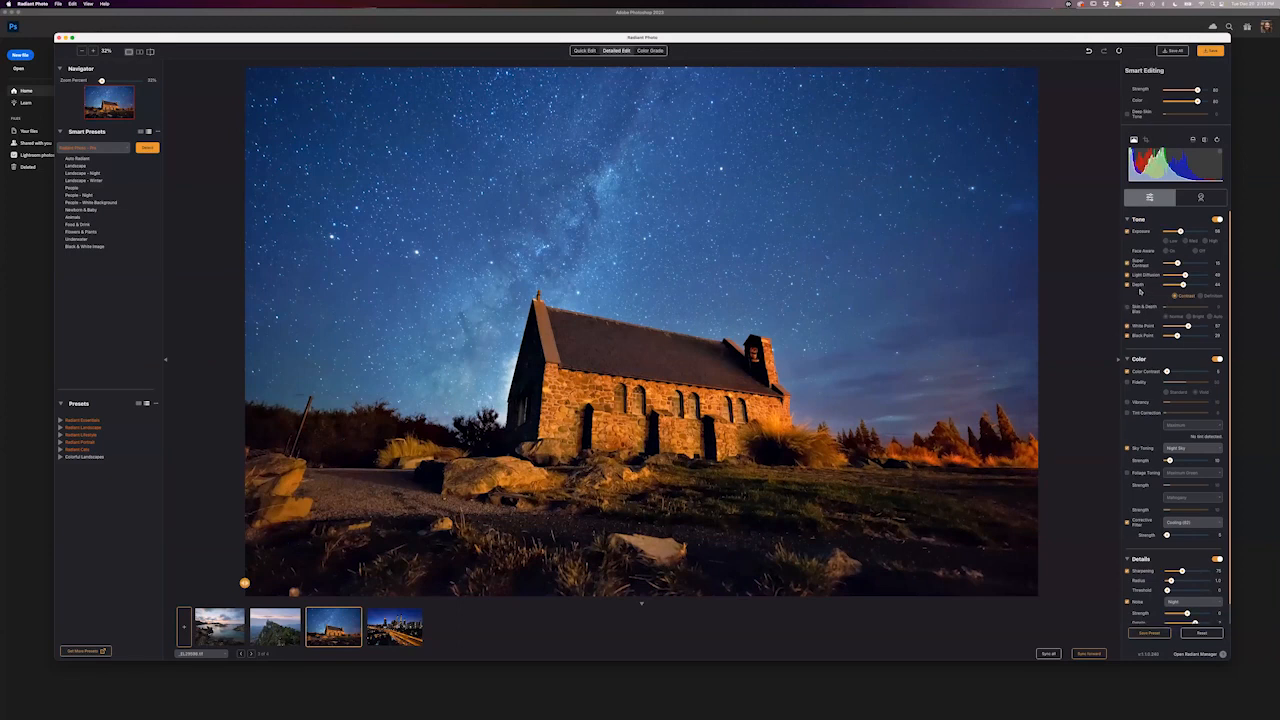
Turn on Face Aware for the starry church photo and look through its Tone, Color and Details settings
{"action": "scroll", "coordinate": [1144, 250], "scroll_direction": "down", "scroll_amount": 1}
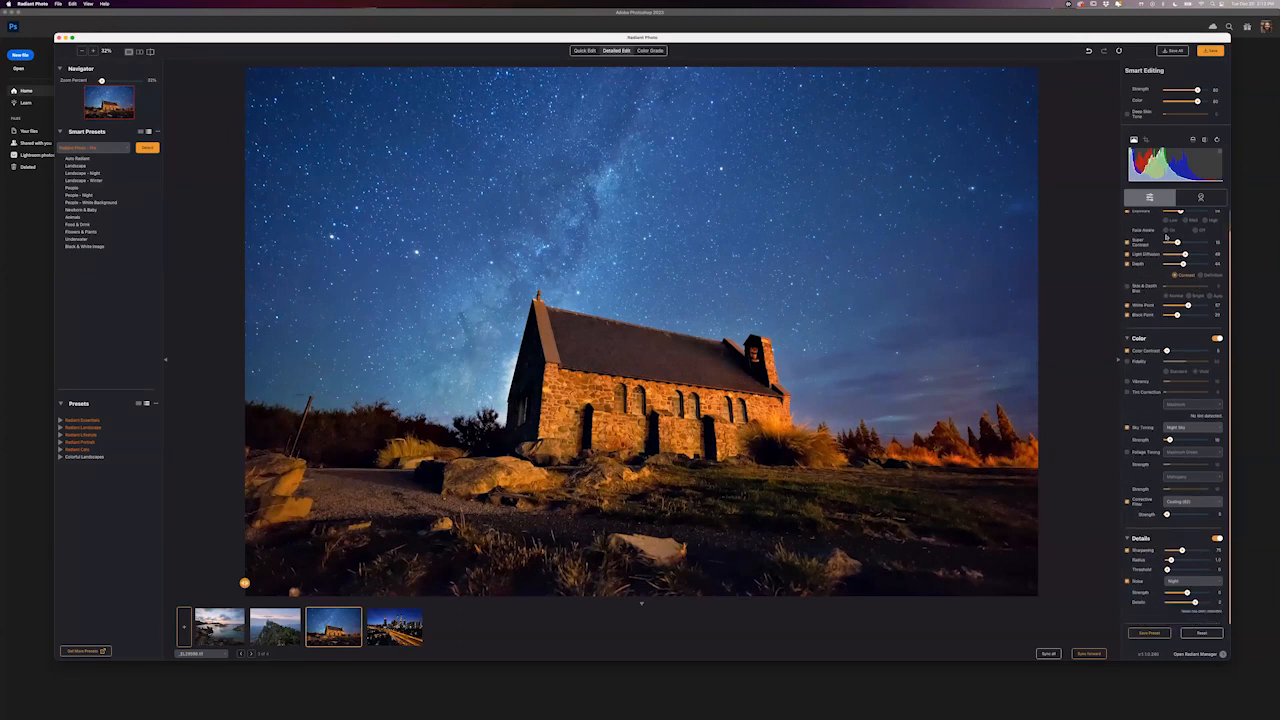
{"action": "scroll", "coordinate": [1158, 240], "scroll_direction": "up", "scroll_amount": 1}
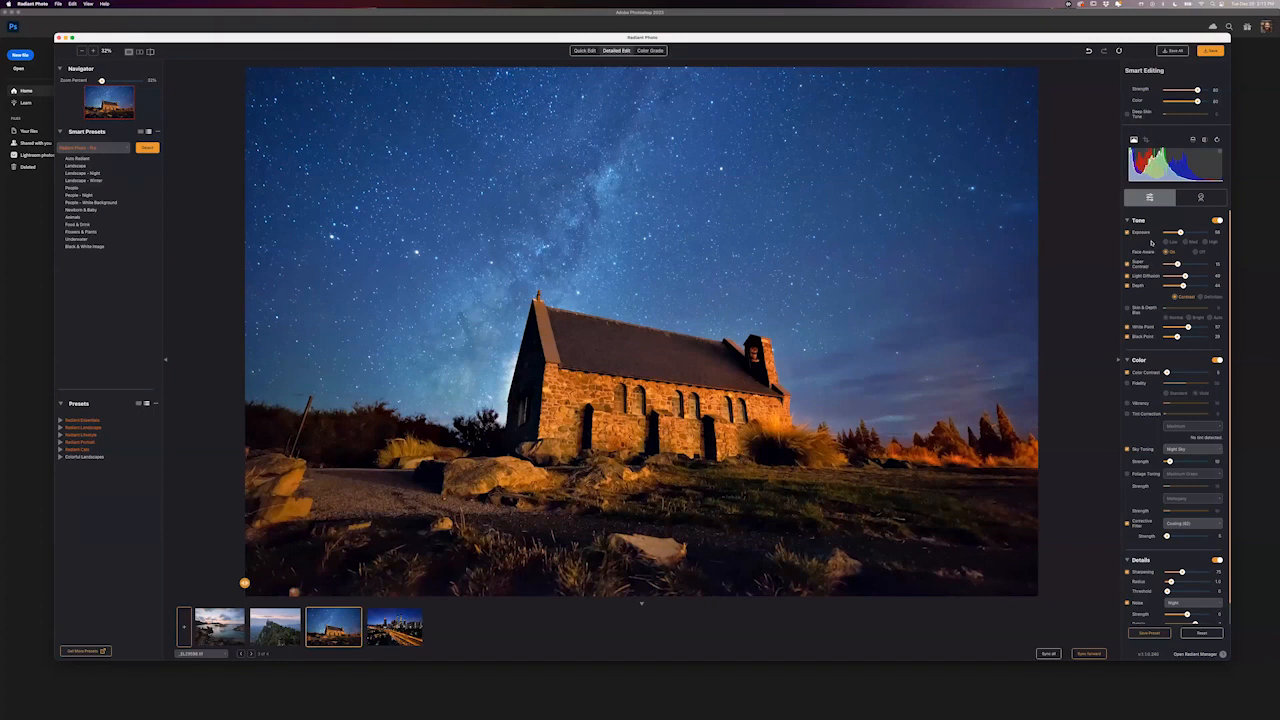
{"action": "scroll", "coordinate": [1151, 242], "scroll_direction": "down", "scroll_amount": 1}
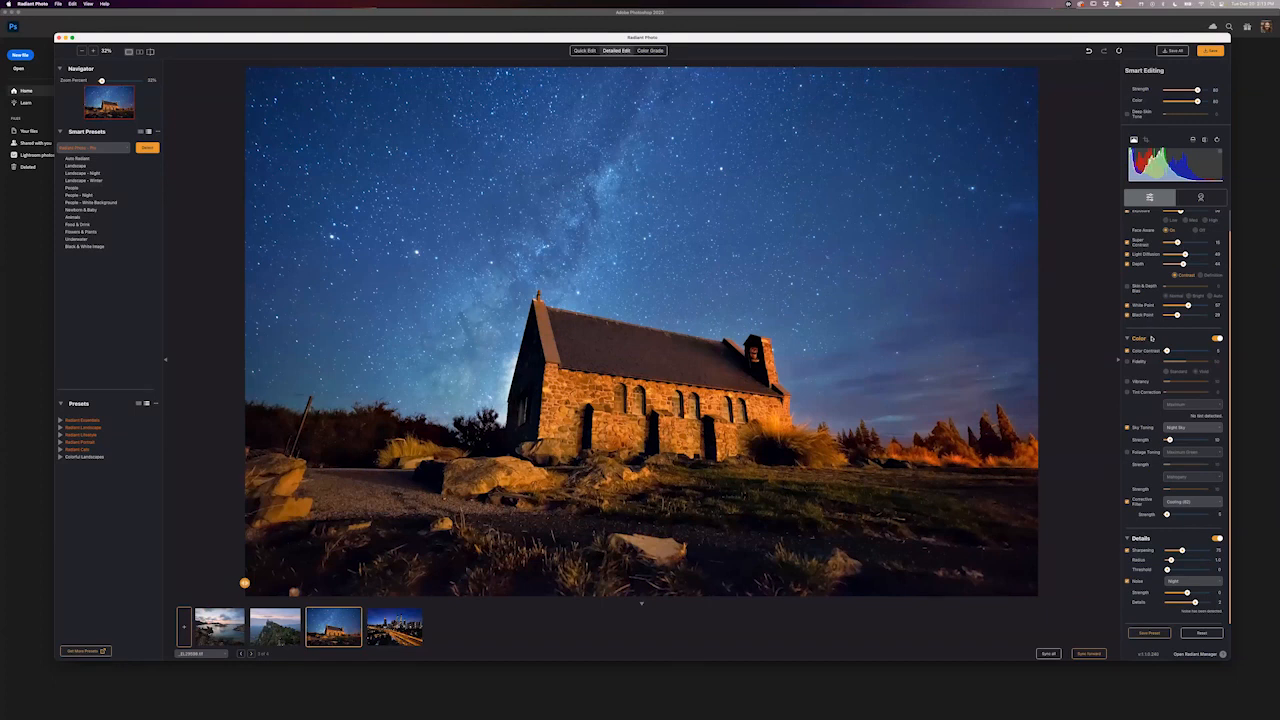
Add Japan2_Before_Full.tif and the photo of running horses from the Finder demo collection to the open Radiant Photo images
{"action": "key", "text": "super+Tab"}
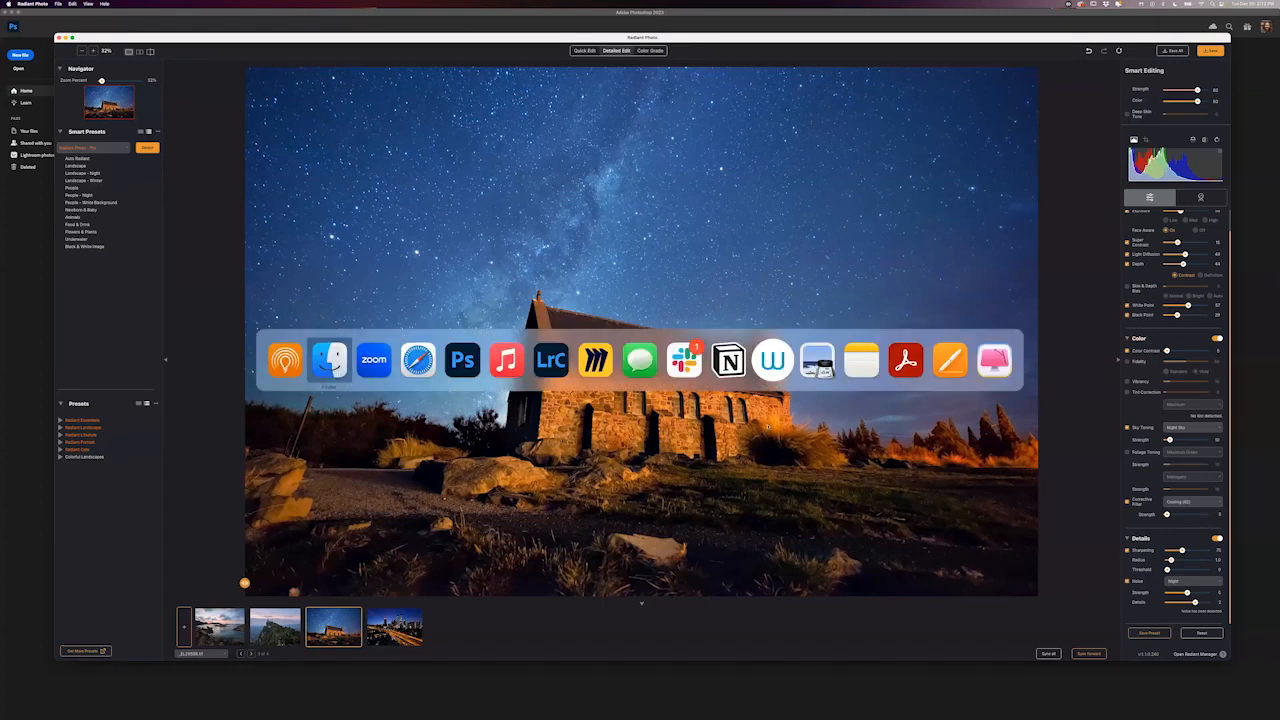
{"action": "scroll", "coordinate": [610, 596], "scroll_direction": "down", "scroll_amount": 1}
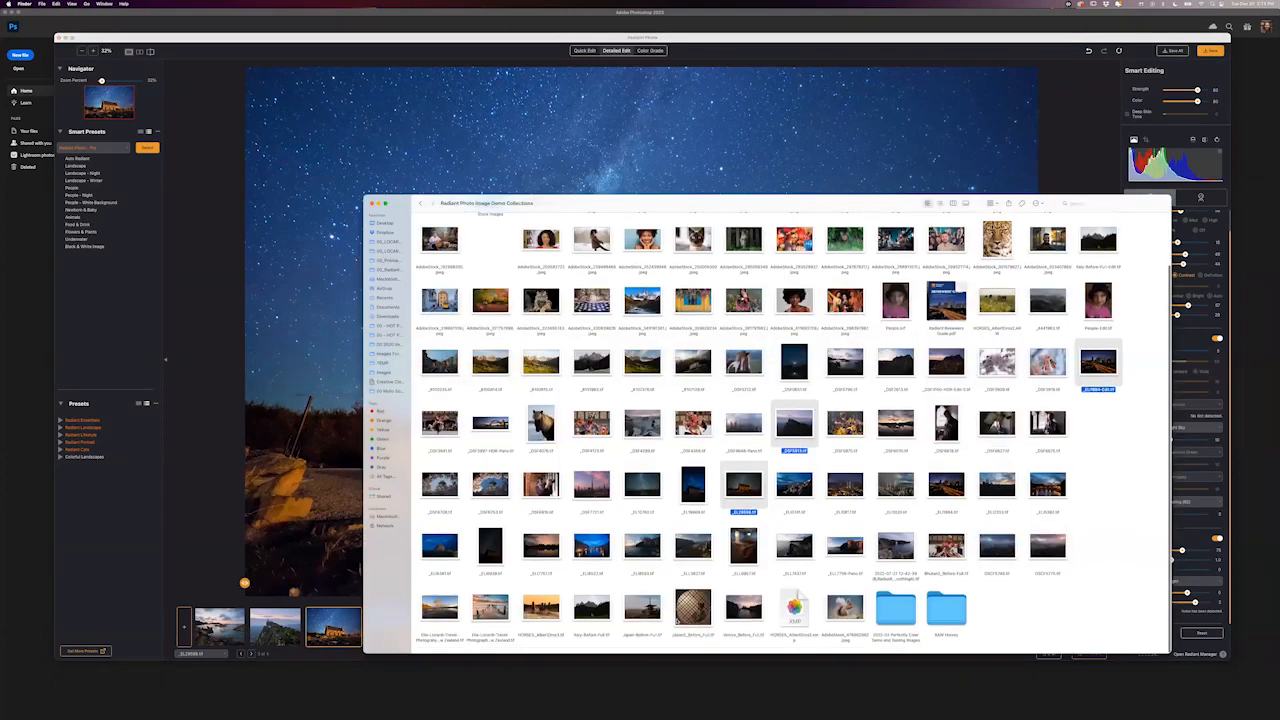
{"action": "left_click_drag", "start_coordinate": [693, 607], "coordinate": [286, 449]}
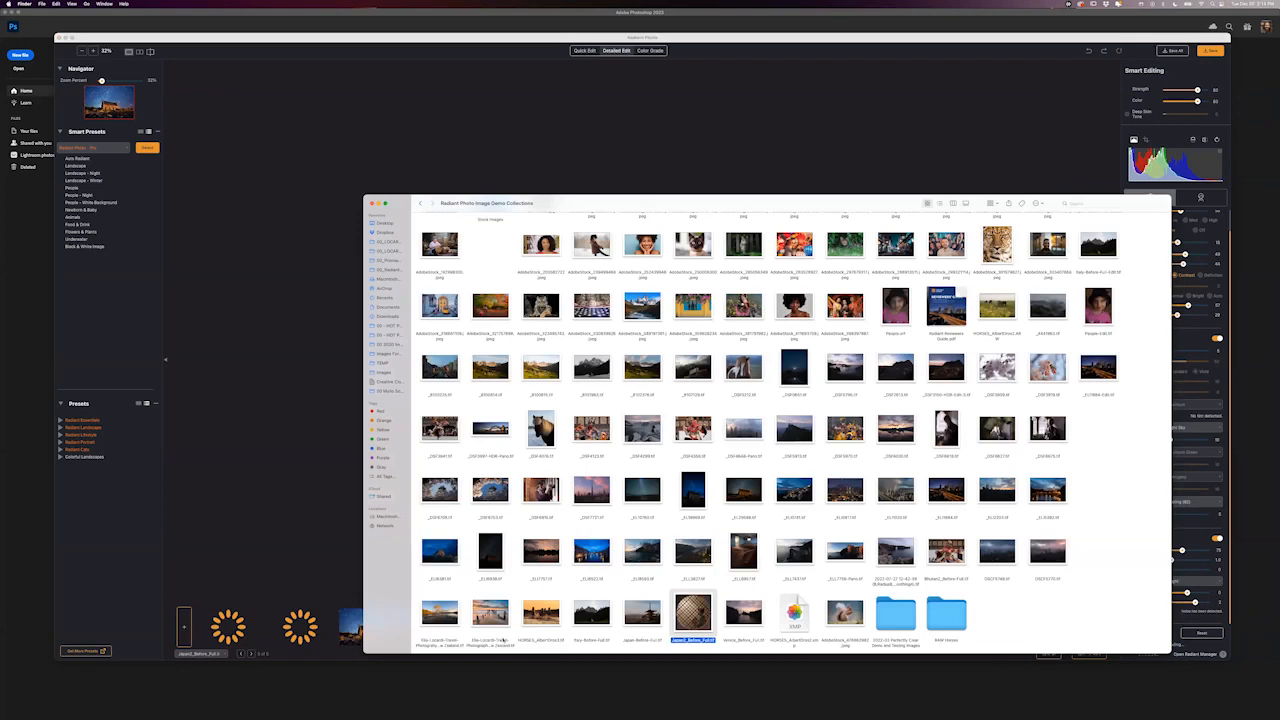
{"action": "left_click_drag", "start_coordinate": [541, 620], "coordinate": [282, 384]}
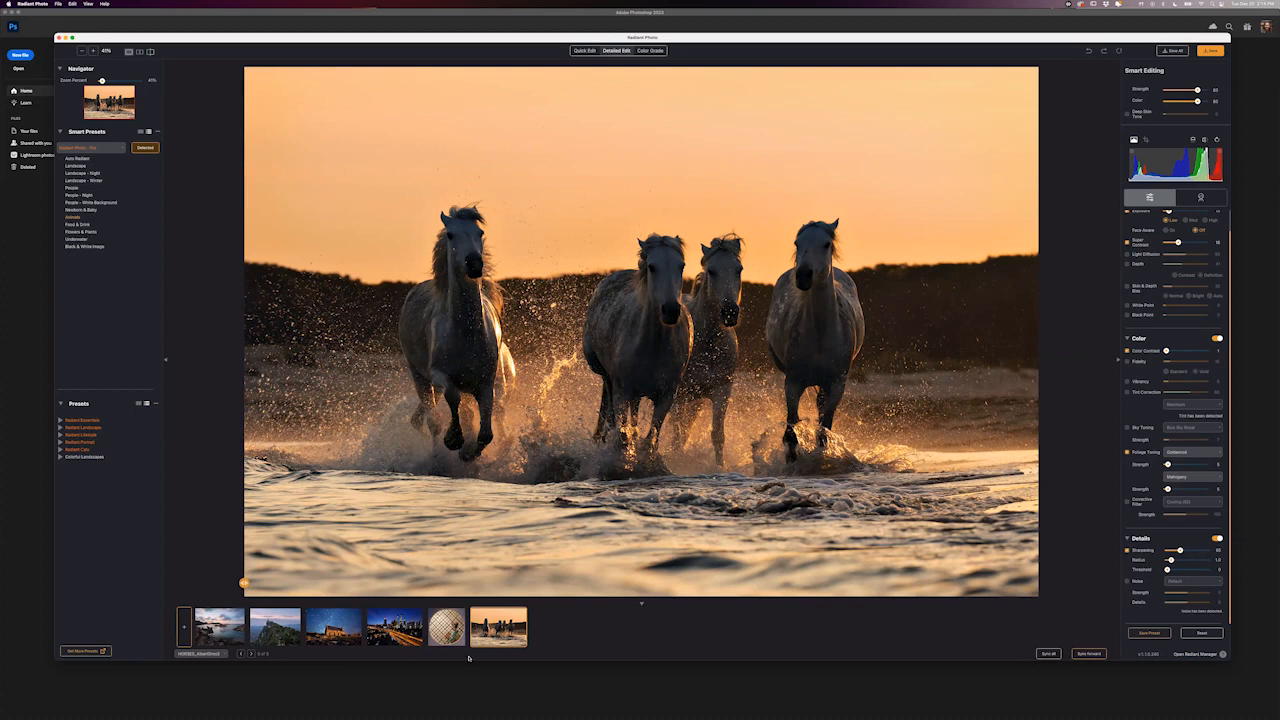
View the geisha photo in split before/after view, zoomed in on her face, and compare it with the original
{"action": "key", "text": "Left"}
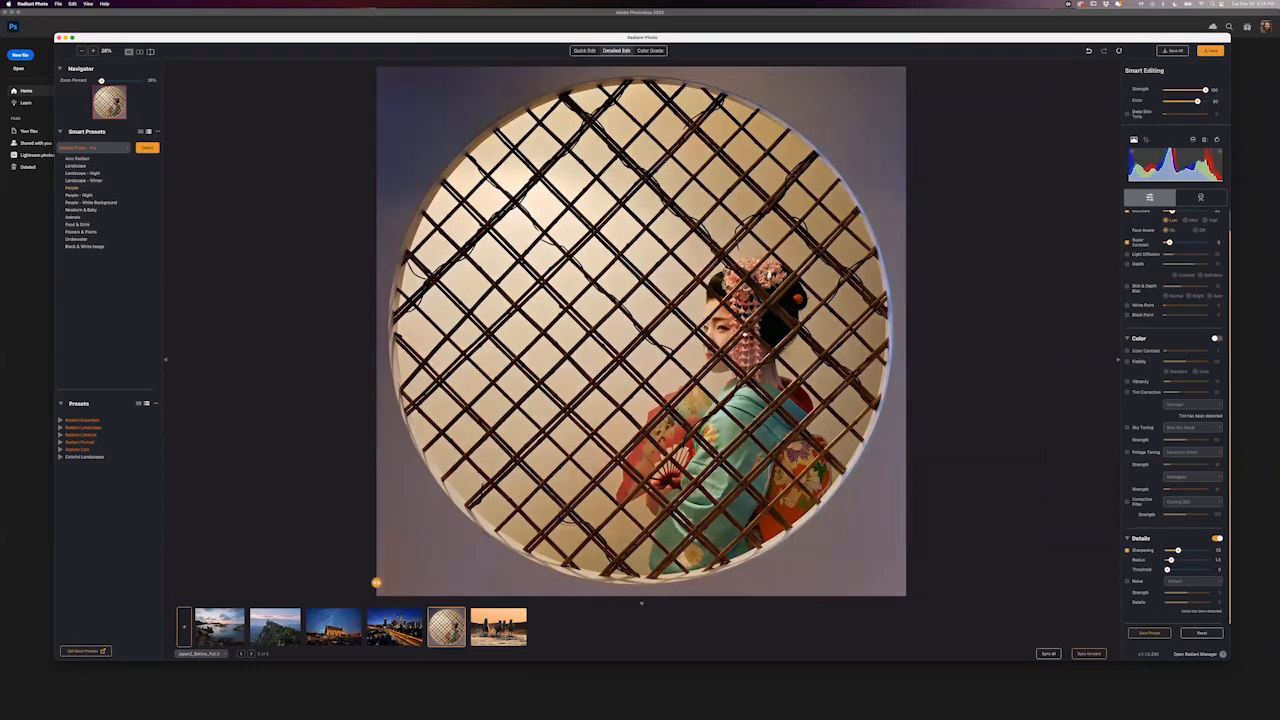
{"action": "left_click", "coordinate": [139, 51]}
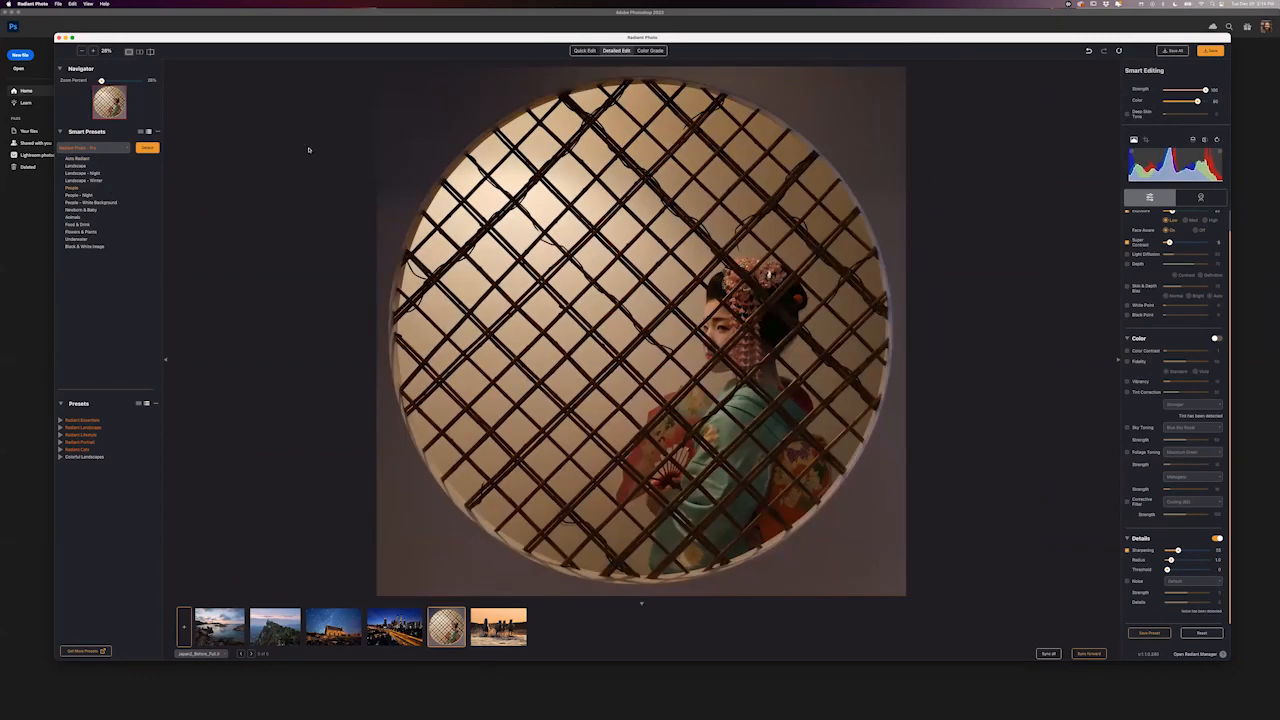
{"action": "left_click", "coordinate": [150, 51]}
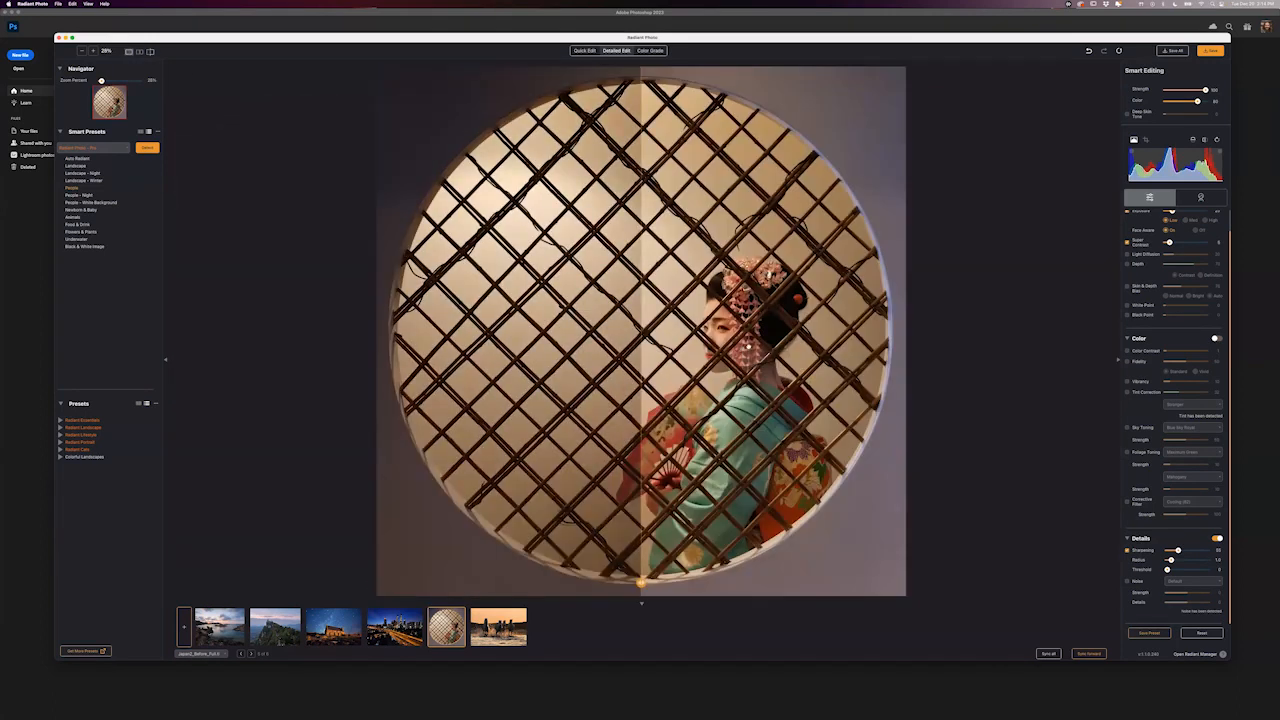
{"action": "key", "text": "super+equal"}
{"action": "key", "text": "super+equal"}
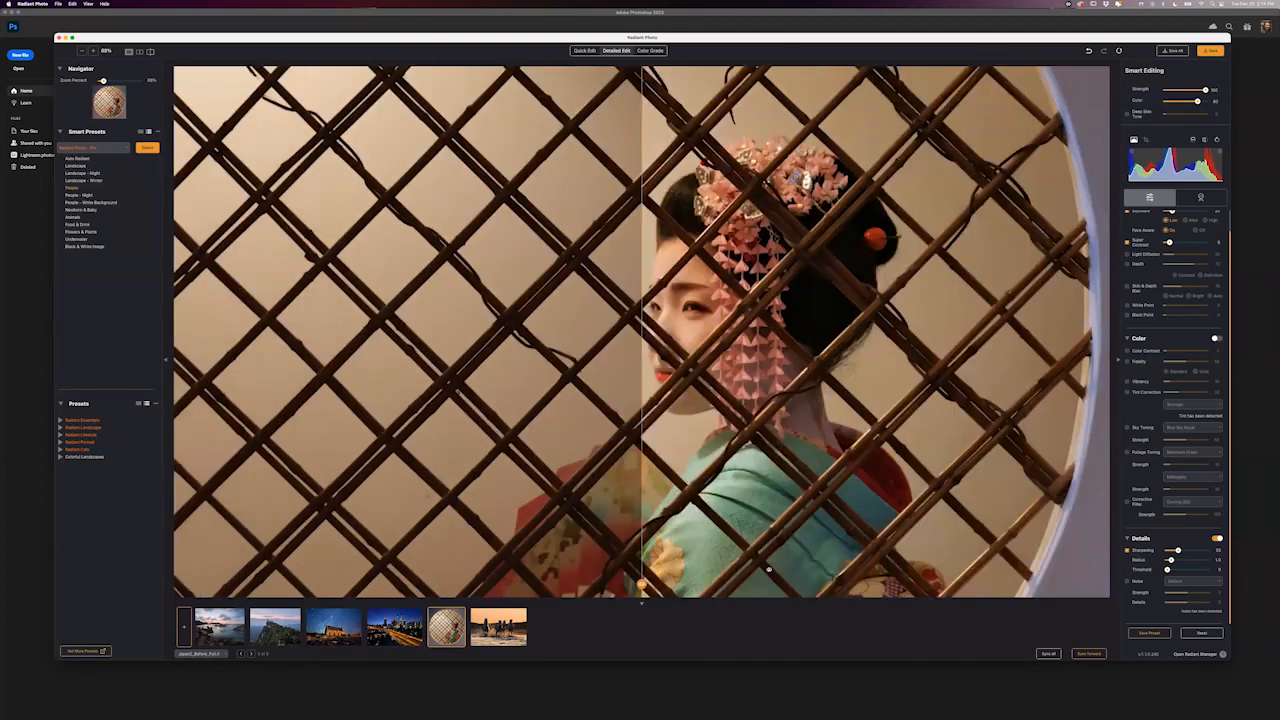
{"action": "left_click_drag", "start_coordinate": [642, 583], "coordinate": [611, 583]}
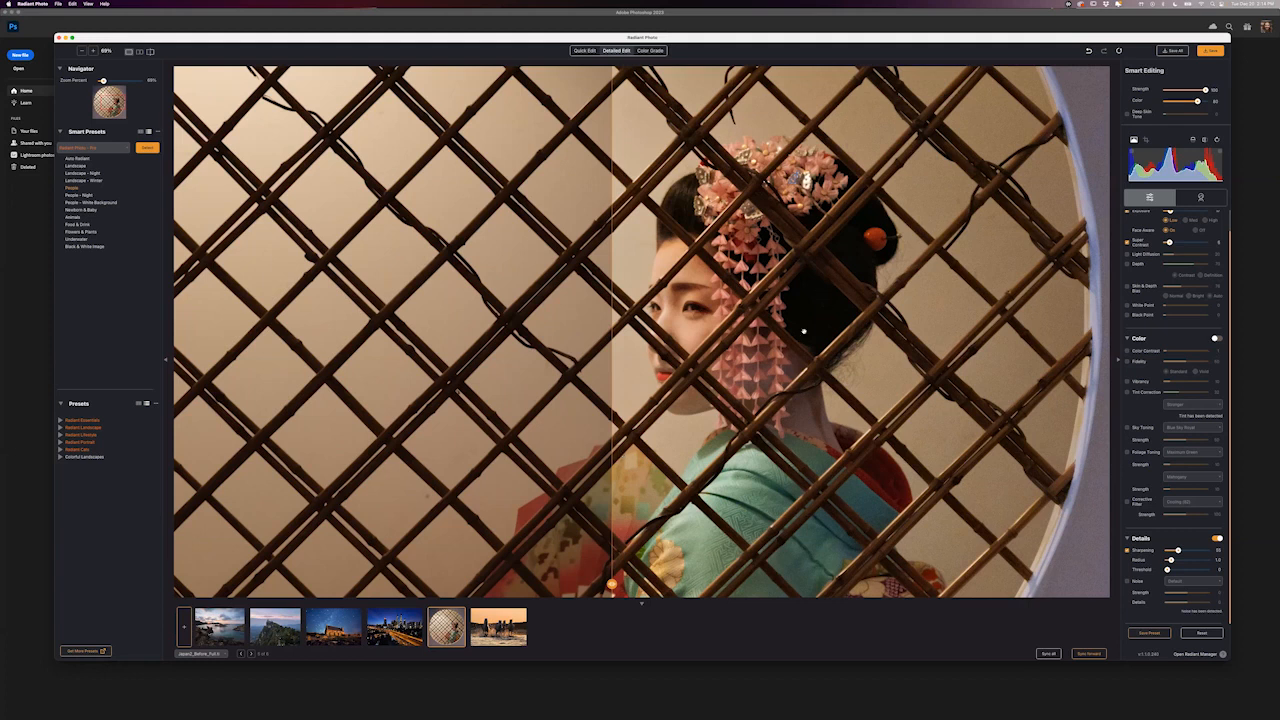
{"action": "left_click", "coordinate": [757, 372]}
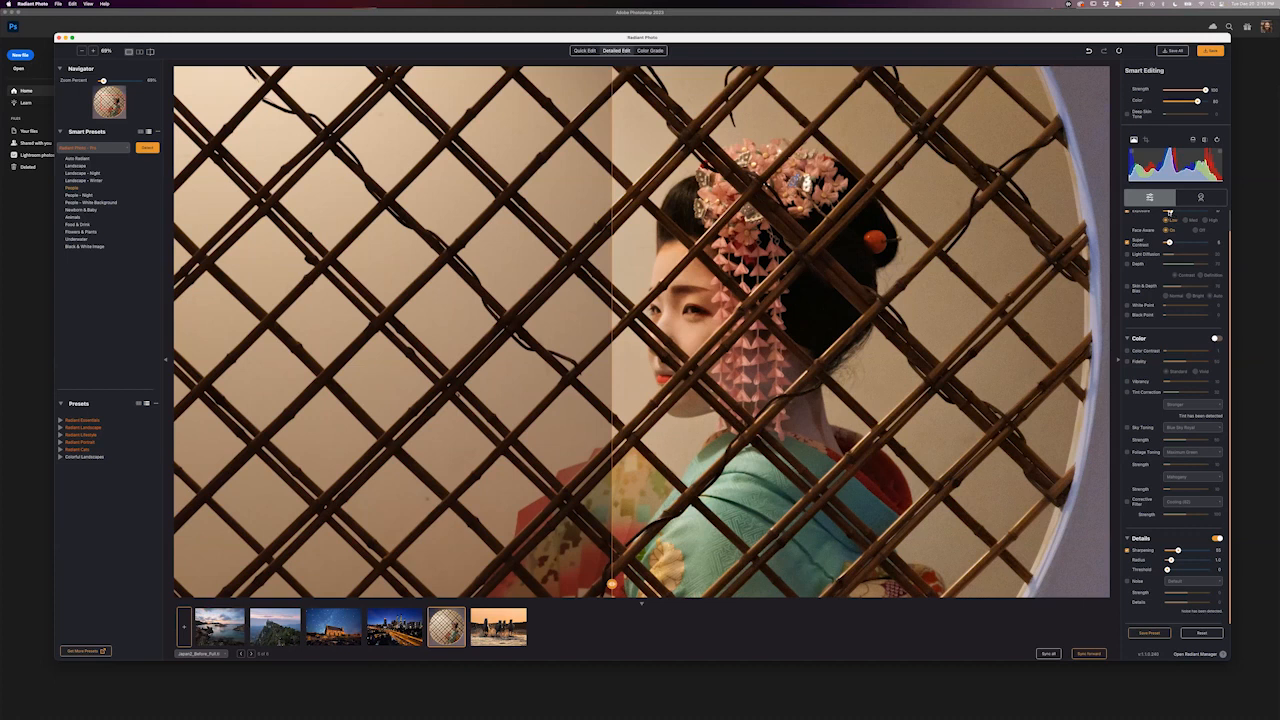
Raise the geisha photo's Exposure and move the before/after divider to the edge of her face for comparison
{"action": "left_click_drag", "start_coordinate": [1172, 212], "coordinate": [1179, 211]}
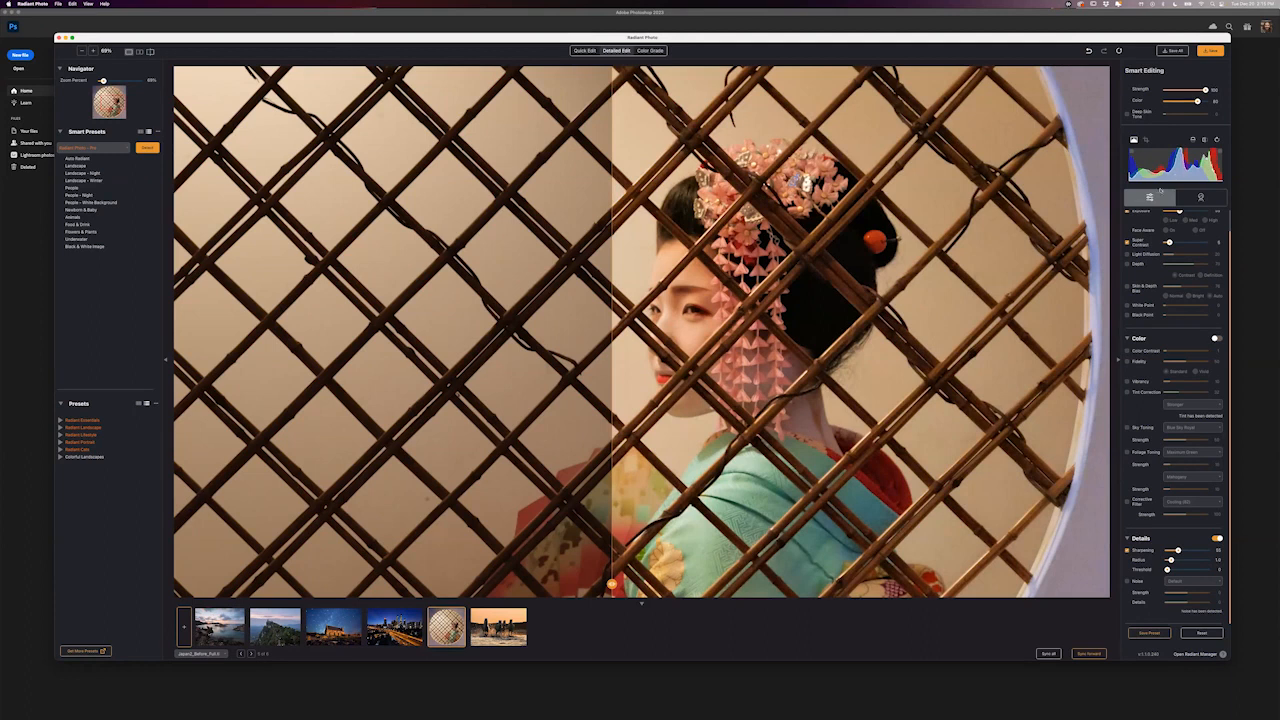
{"action": "left_click_drag", "start_coordinate": [740, 347], "coordinate": [717, 254]}
{"action": "mouse_move", "coordinate": [612, 584]}
{"action": "left_mouse_down"}
{"action": "mouse_move", "coordinate": [745, 582]}
{"action": "mouse_move", "coordinate": [604, 583]}
{"action": "left_mouse_up"}
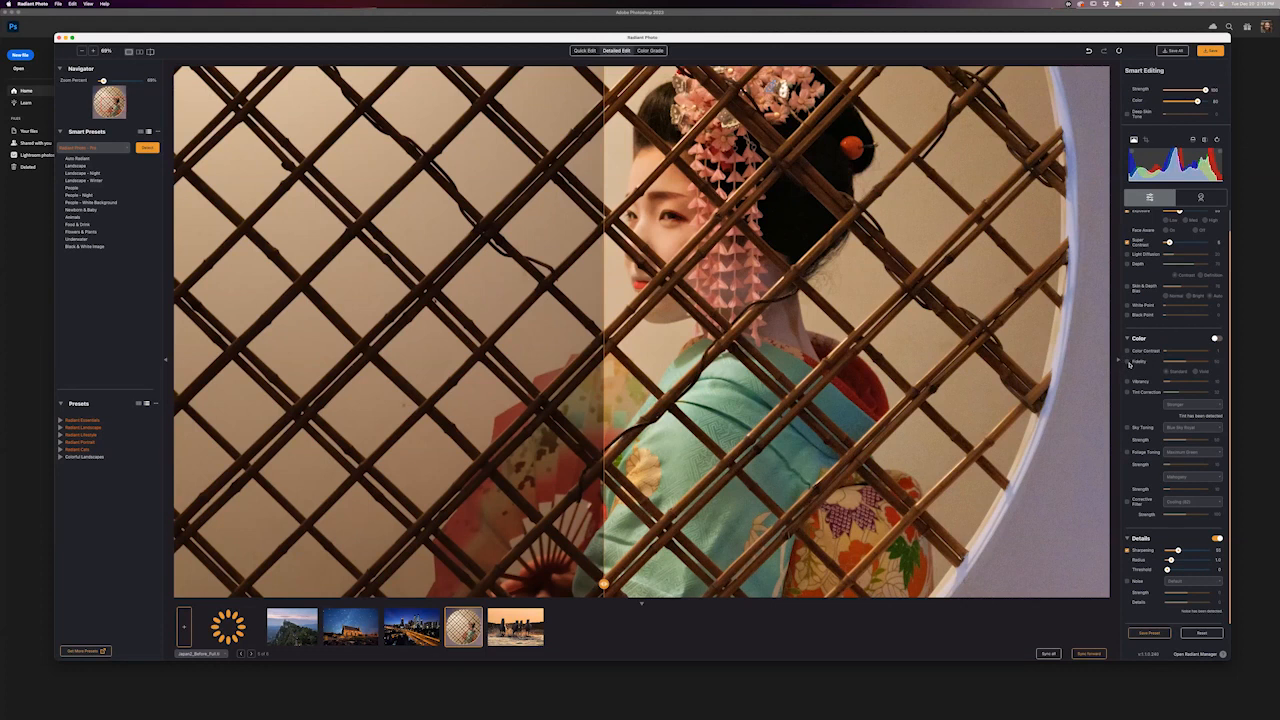
Enable Standard Fidelity at about 60 for the geisha photo and set its Smart Editing Color to about 70
{"action": "left_click", "coordinate": [1181, 371]}
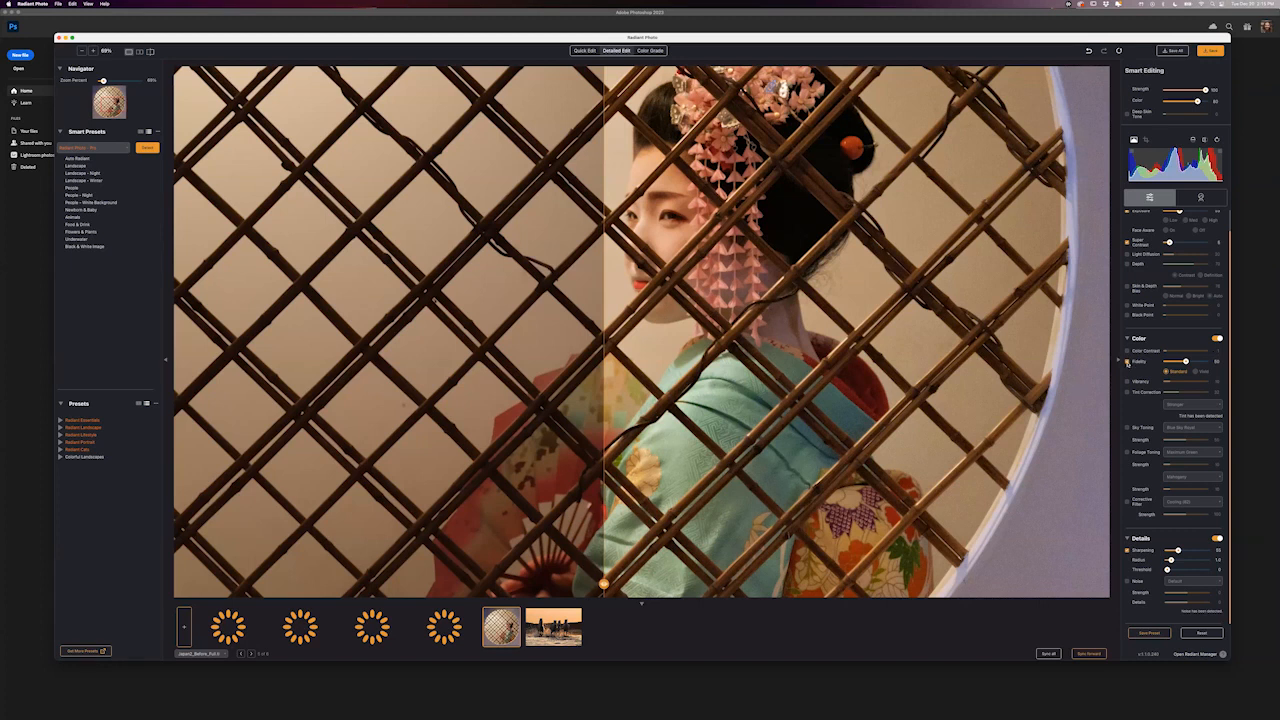
{"action": "left_click", "coordinate": [1128, 361]}
{"action": "left_click", "coordinate": [1127, 361]}
{"action": "left_click_drag", "start_coordinate": [1198, 101], "coordinate": [1165, 101]}
{"action": "left_click", "coordinate": [1127, 361]}
{"action": "scroll", "coordinate": [764, 327], "scroll_direction": "down", "scroll_amount": 2}
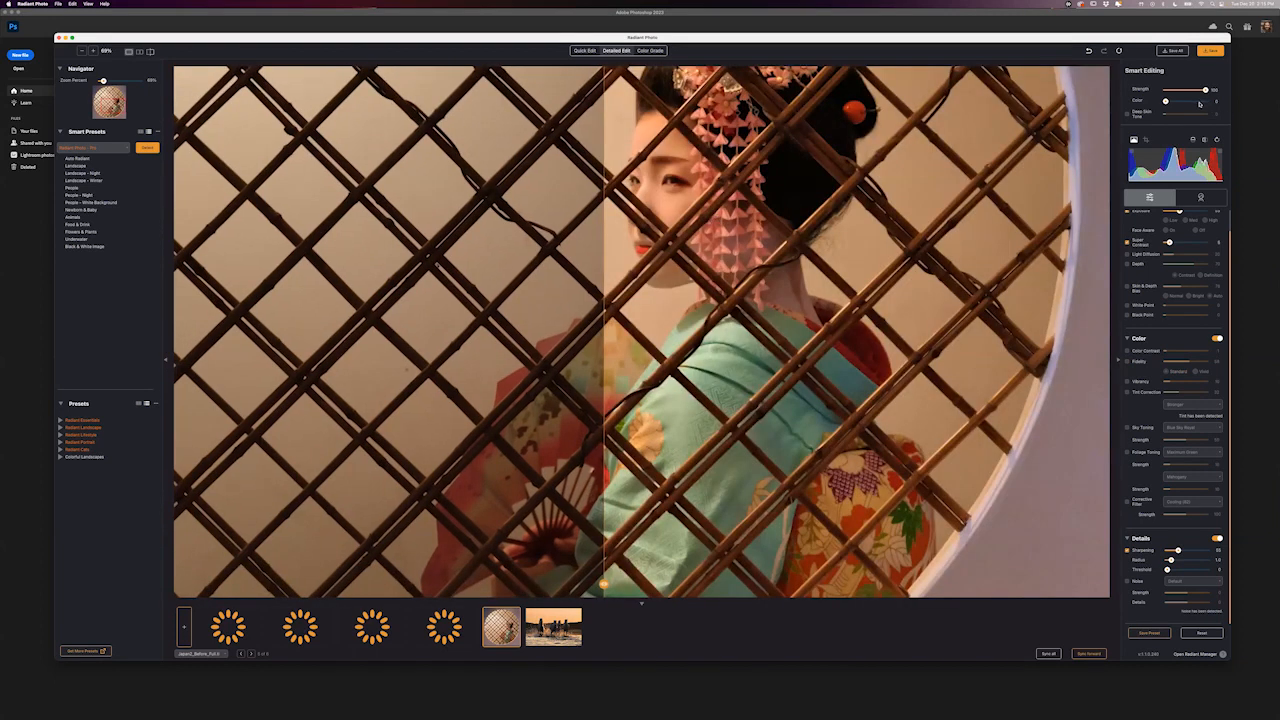
{"action": "left_click_drag", "start_coordinate": [1198, 103], "coordinate": [1193, 104]}
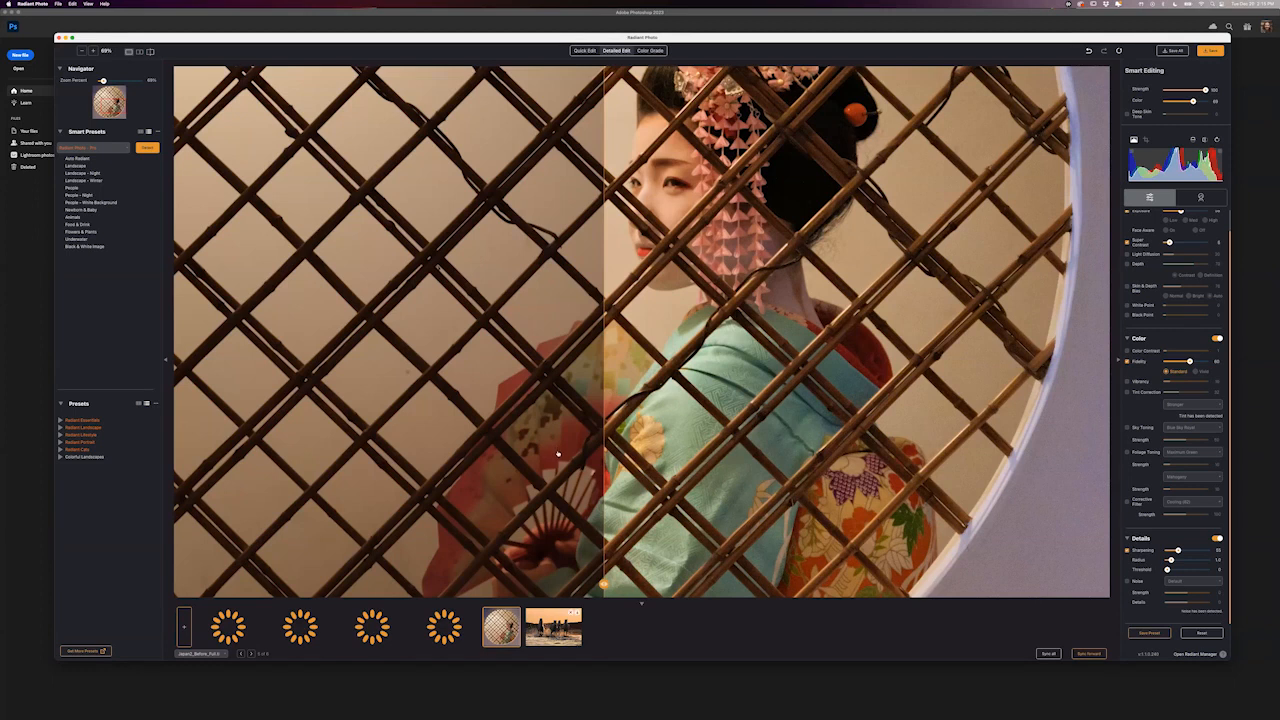
Add the photo of the small church below rocky mountains from Finder to the open Radiant Photo images
{"action": "key", "text": "super+Tab"}
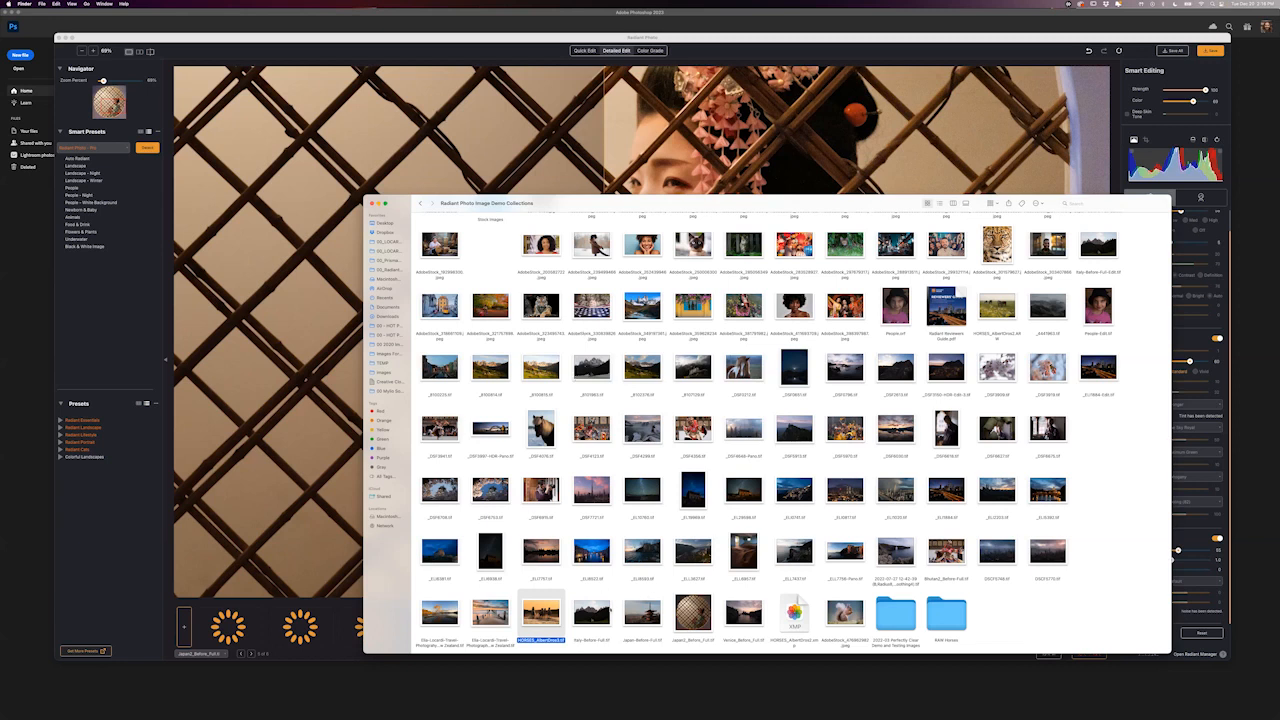
{"action": "left_click_drag", "start_coordinate": [591, 612], "coordinate": [321, 412]}
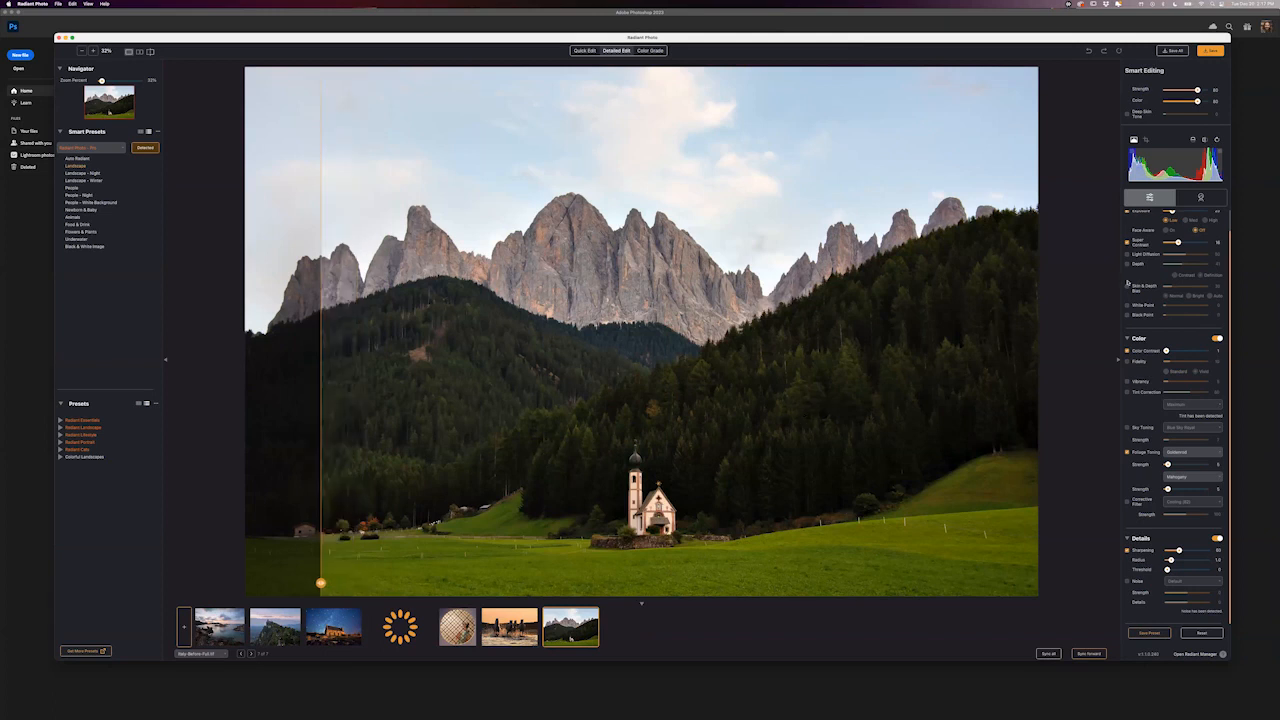
Set the mountain church photo's Strength to 100, raise its Exposure to about 45, and compare it with the original
{"action": "left_click_drag", "start_coordinate": [1197, 90], "coordinate": [1205, 90]}
{"action": "left_click_drag", "start_coordinate": [1176, 212], "coordinate": [1183, 212]}
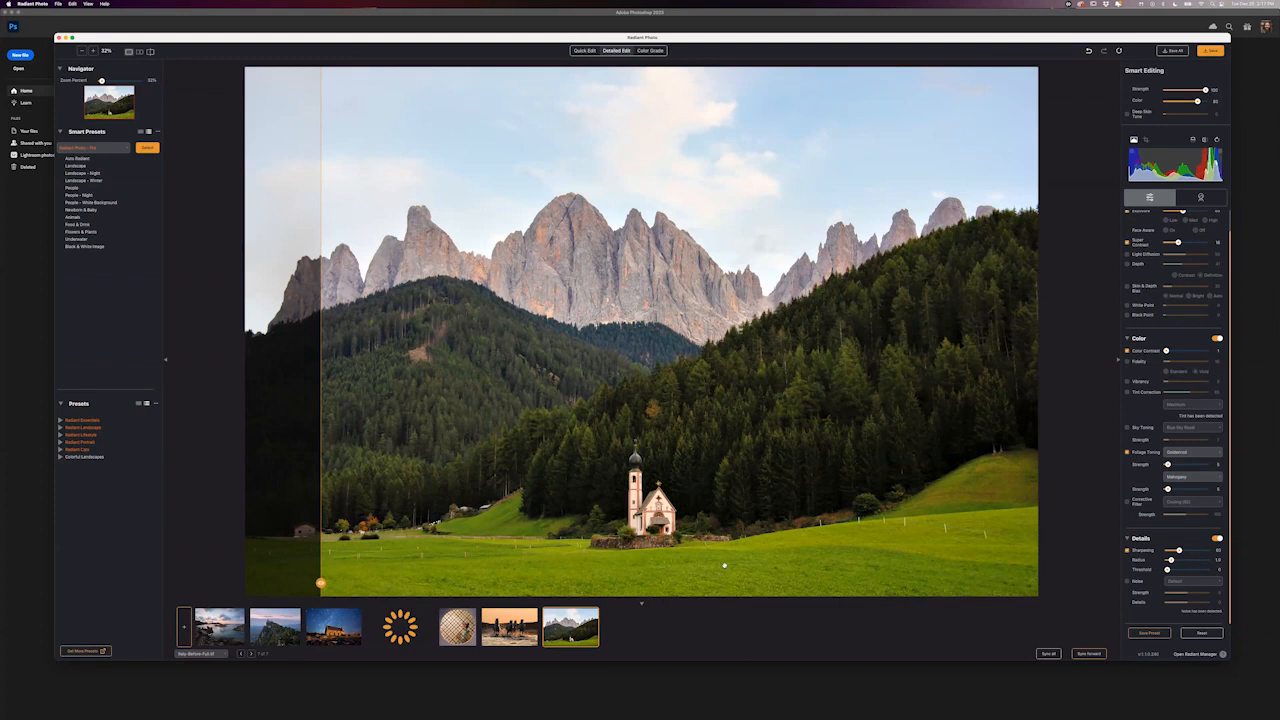
{"action": "left_click", "coordinate": [741, 521]}
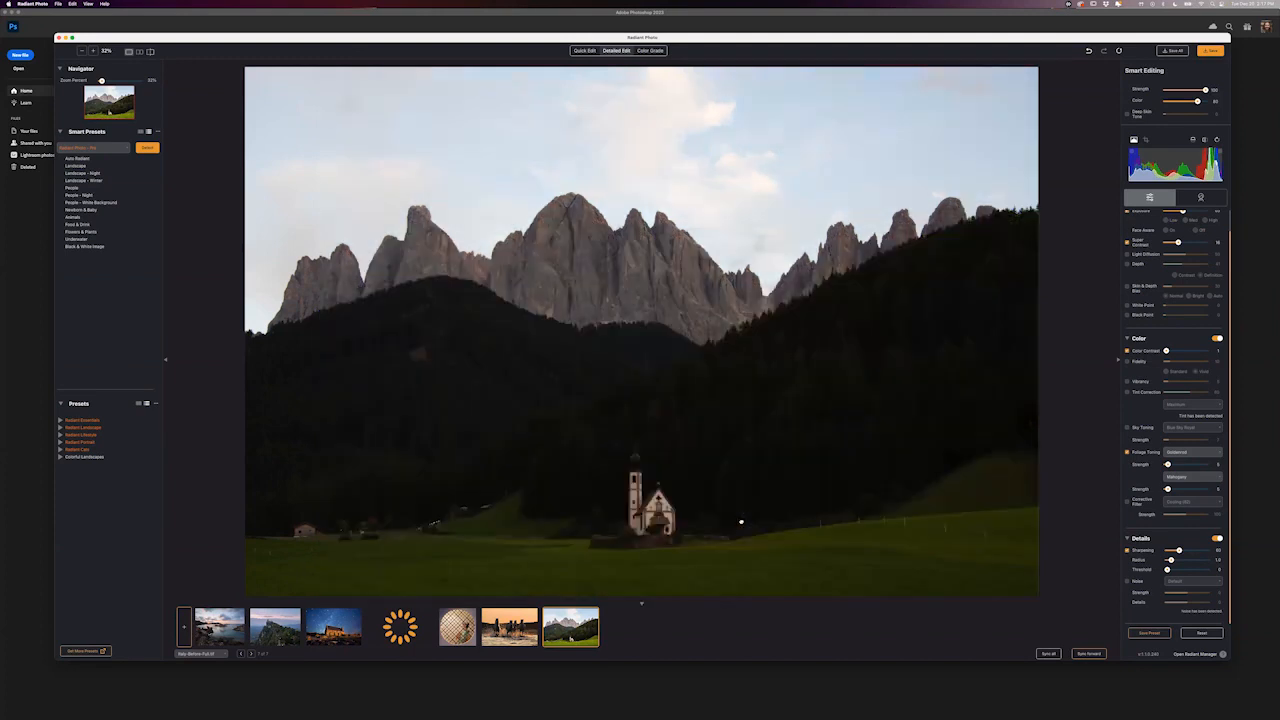
{"action": "left_click", "coordinate": [744, 533]}
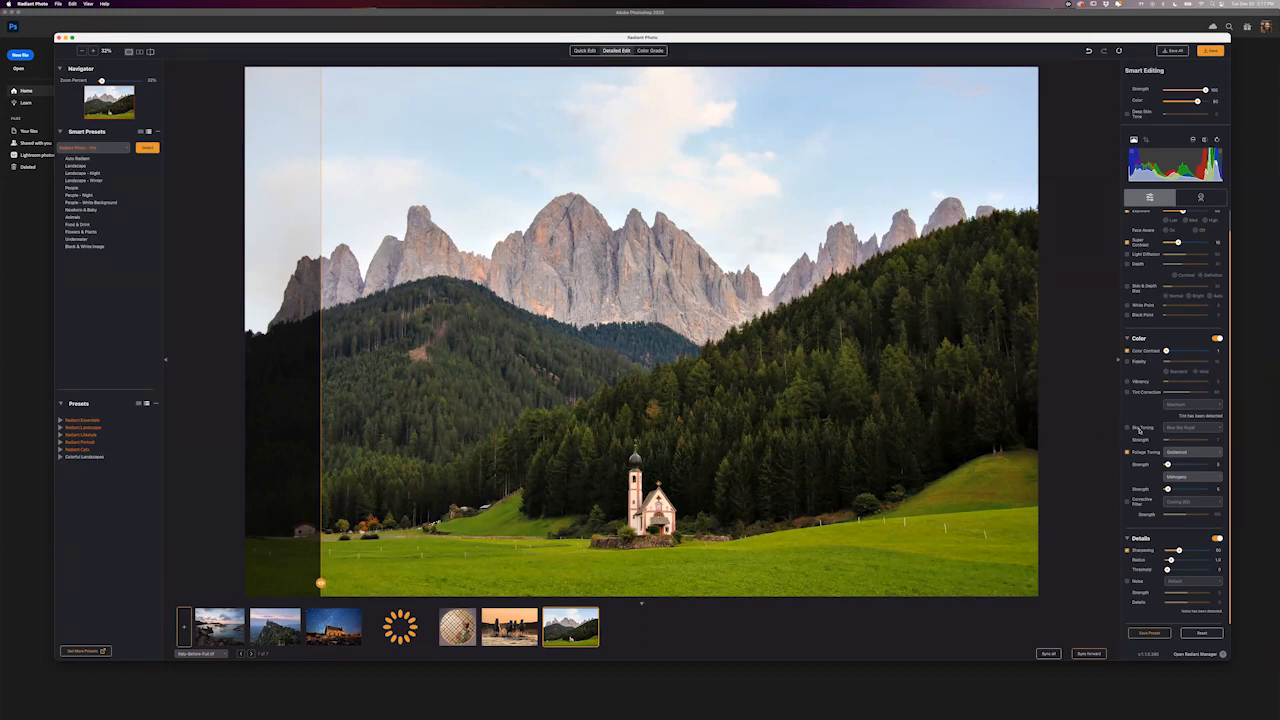
Enable Standard Fidelity for the mountain church photo, set it to about 42, and move the before/after divider near the church
{"action": "left_click", "coordinate": [1166, 371]}
{"action": "left_click", "coordinate": [1198, 362]}
{"action": "left_click", "coordinate": [1128, 362]}
{"action": "left_click", "coordinate": [1128, 362]}
{"action": "left_click", "coordinate": [1183, 364]}
{"action": "left_click", "coordinate": [750, 522]}
{"action": "left_click", "coordinate": [602, 545]}
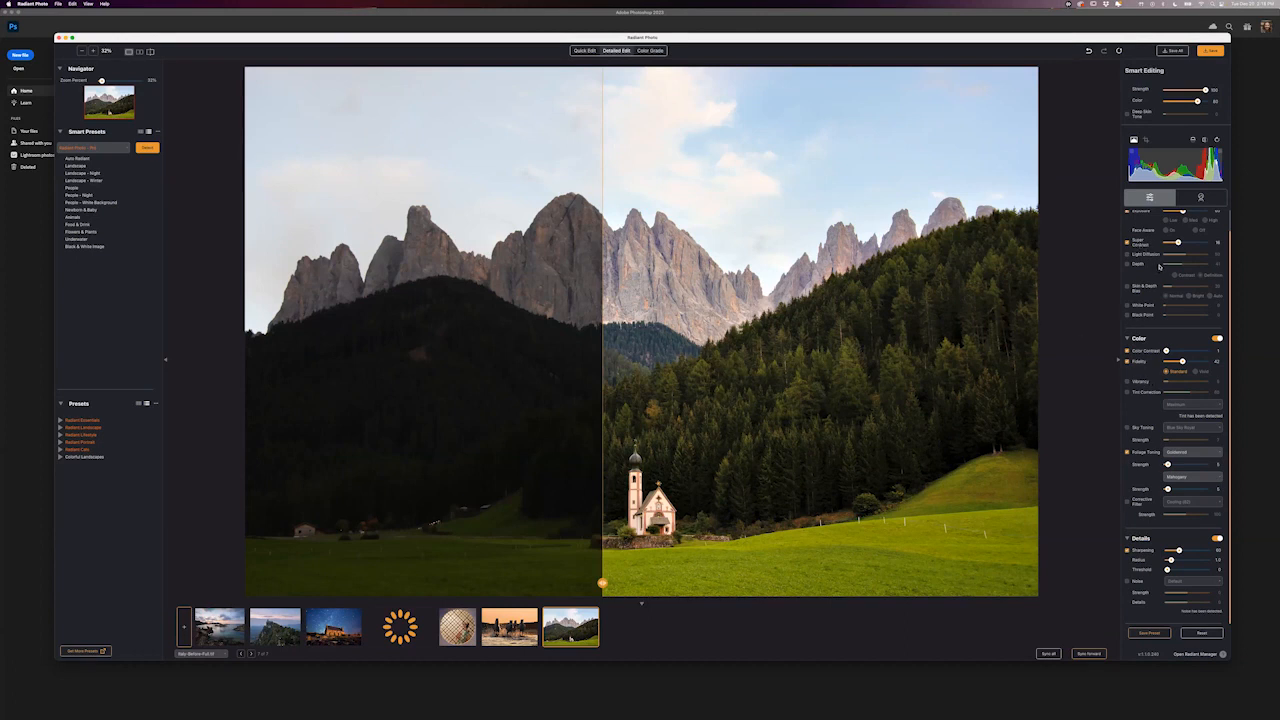
Try different Super Contrast amounts in the mountain church photo's Tone settings
{"action": "scroll", "coordinate": [1159, 266], "scroll_direction": "up", "scroll_amount": 1}
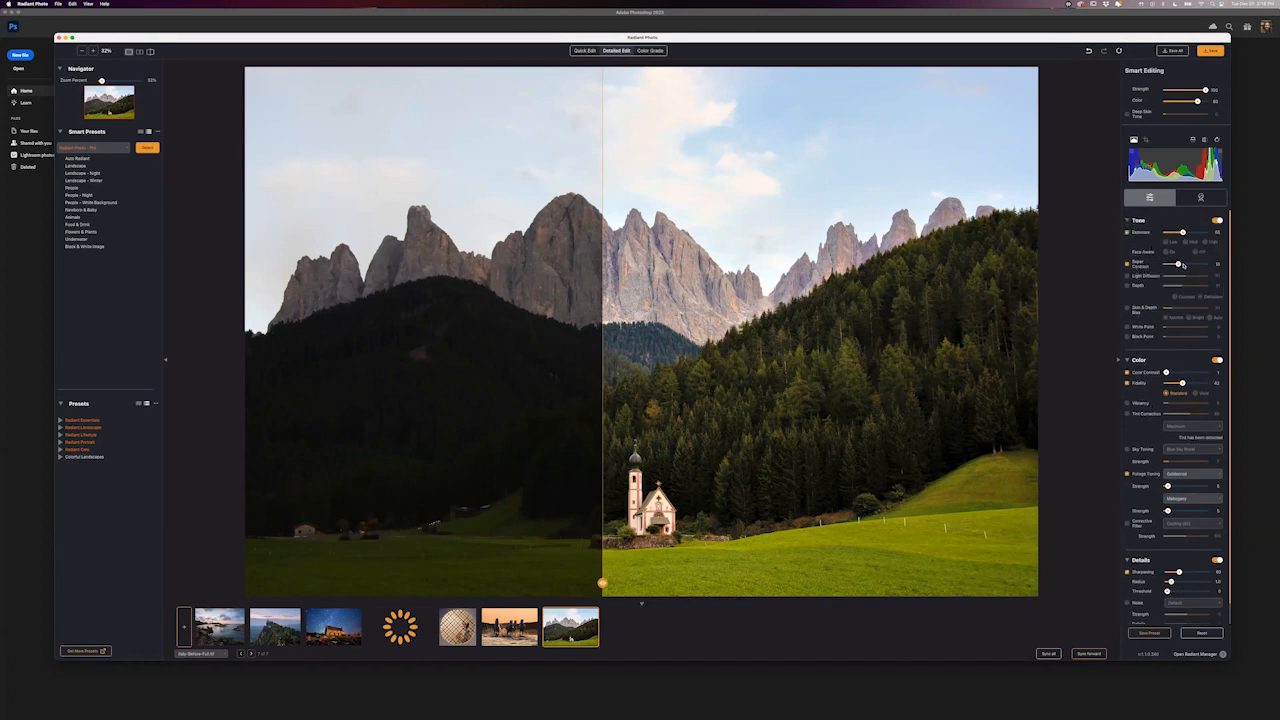
{"action": "left_click", "coordinate": [1182, 264]}
{"action": "left_click_drag", "start_coordinate": [1185, 266], "coordinate": [1183, 267]}
{"action": "left_click", "coordinate": [1187, 265]}
{"action": "left_click_drag", "start_coordinate": [1180, 261], "coordinate": [1182, 265]}
In Quick Edit, set the running horses photo's Color to 0 and Exposure to about 65, and compare it with the original
{"action": "left_click", "coordinate": [584, 50]}
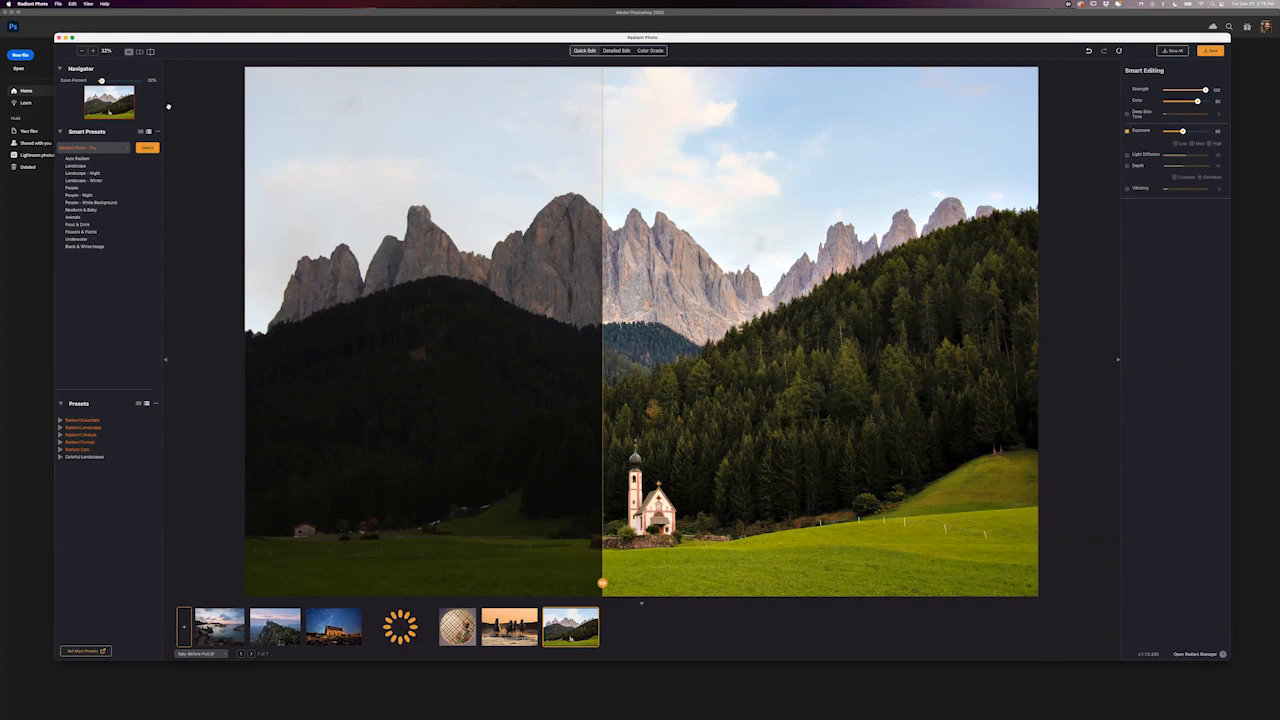
{"action": "key", "text": "Left"}
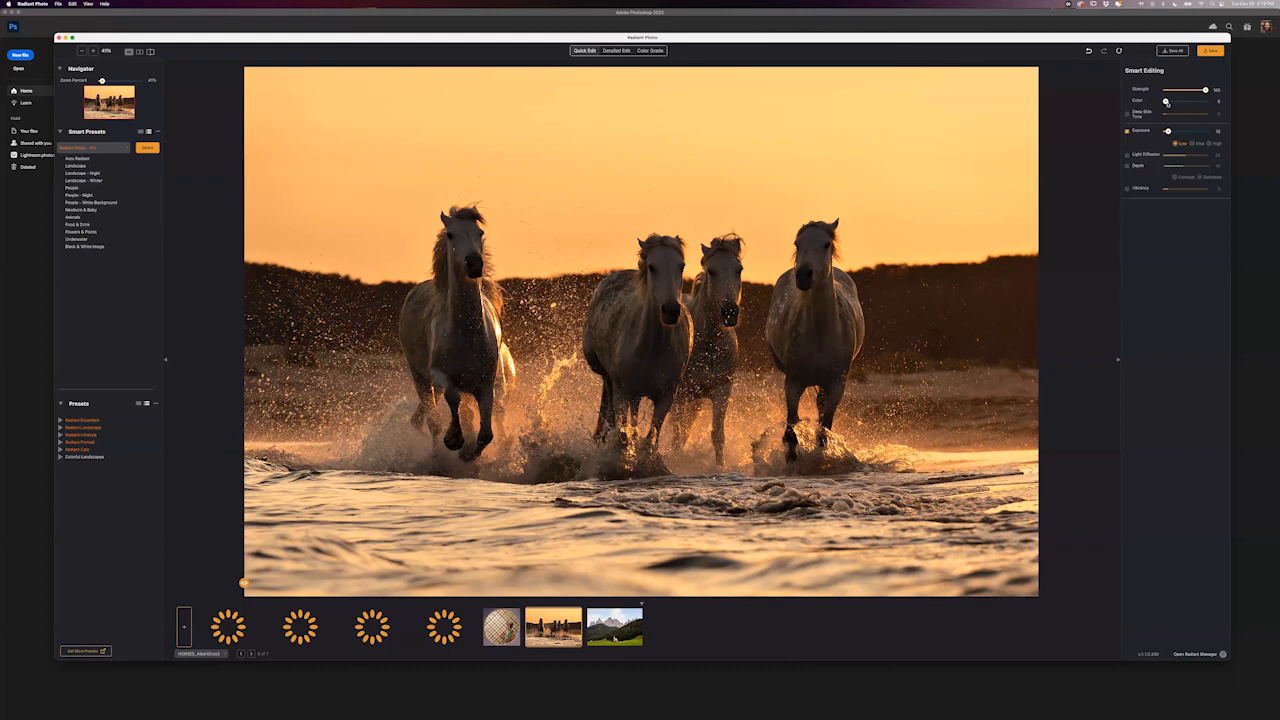
{"action": "mouse_move", "coordinate": [1165, 103]}
{"action": "left_mouse_down"}
{"action": "mouse_move", "coordinate": [1212, 112]}
{"action": "mouse_move", "coordinate": [1164, 106]}
{"action": "left_mouse_up"}
{"action": "left_click_drag", "start_coordinate": [1172, 132], "coordinate": [1191, 132]}
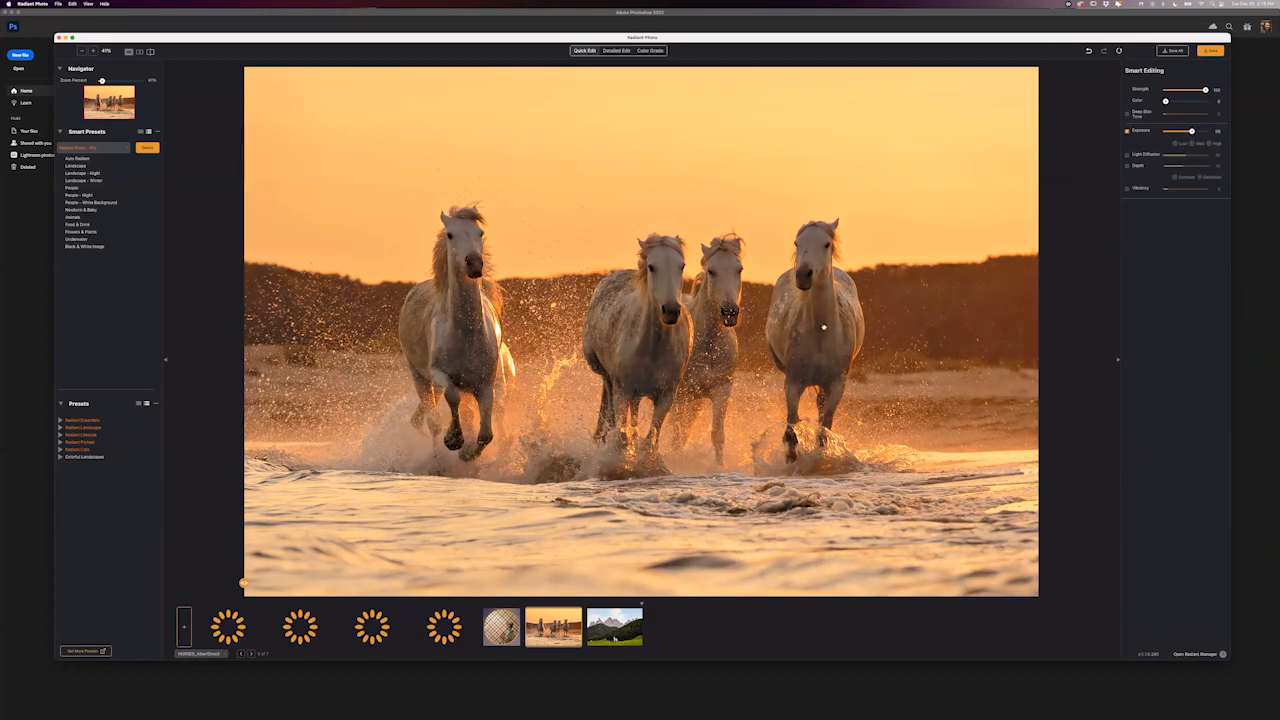
{"action": "left_click", "coordinate": [809, 337]}
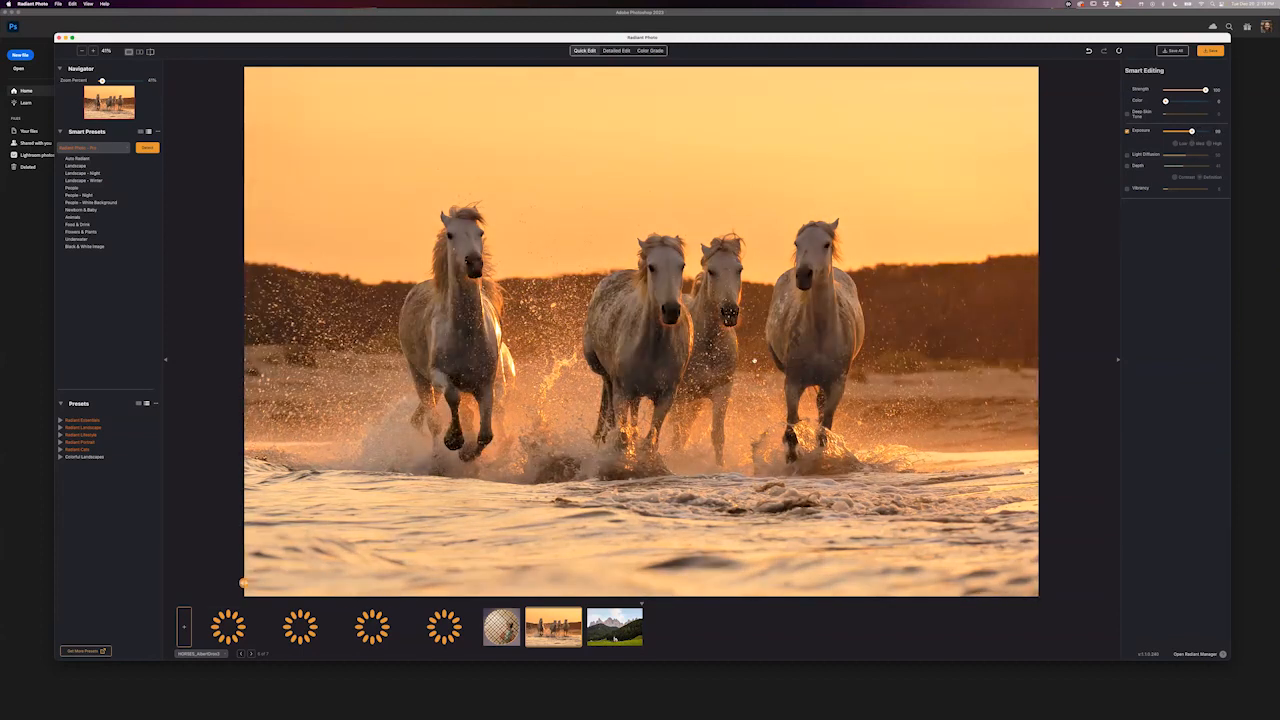
{"action": "left_click", "coordinate": [617, 320]}
Enable Light Diffusion on the horses photo, set it to about 27, and compare it with the original
{"action": "left_click", "coordinate": [1127, 155]}
{"action": "left_click_drag", "start_coordinate": [1189, 155], "coordinate": [1173, 162]}
{"action": "left_click", "coordinate": [908, 203]}
{"action": "left_click", "coordinate": [918, 217]}
{"action": "left_click", "coordinate": [924, 221]}
Switch to Finder and preview the night photo of the Venice canal in the demo collection
{"action": "key", "text": "super+Tab"}
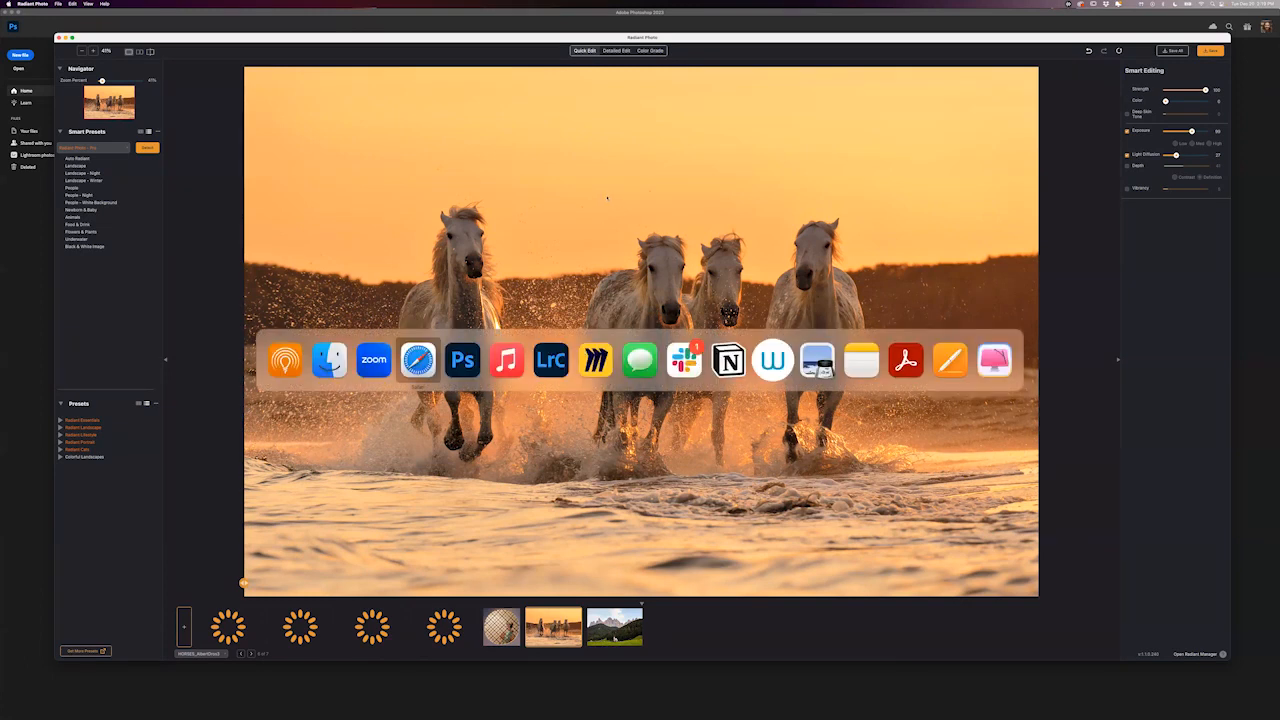
{"action": "key", "text": "super+shift+Tab"}
{"action": "key", "text": "super+shift+Tab"}
{"action": "left_click_drag", "start_coordinate": [617, 205], "coordinate": [613, 169]}
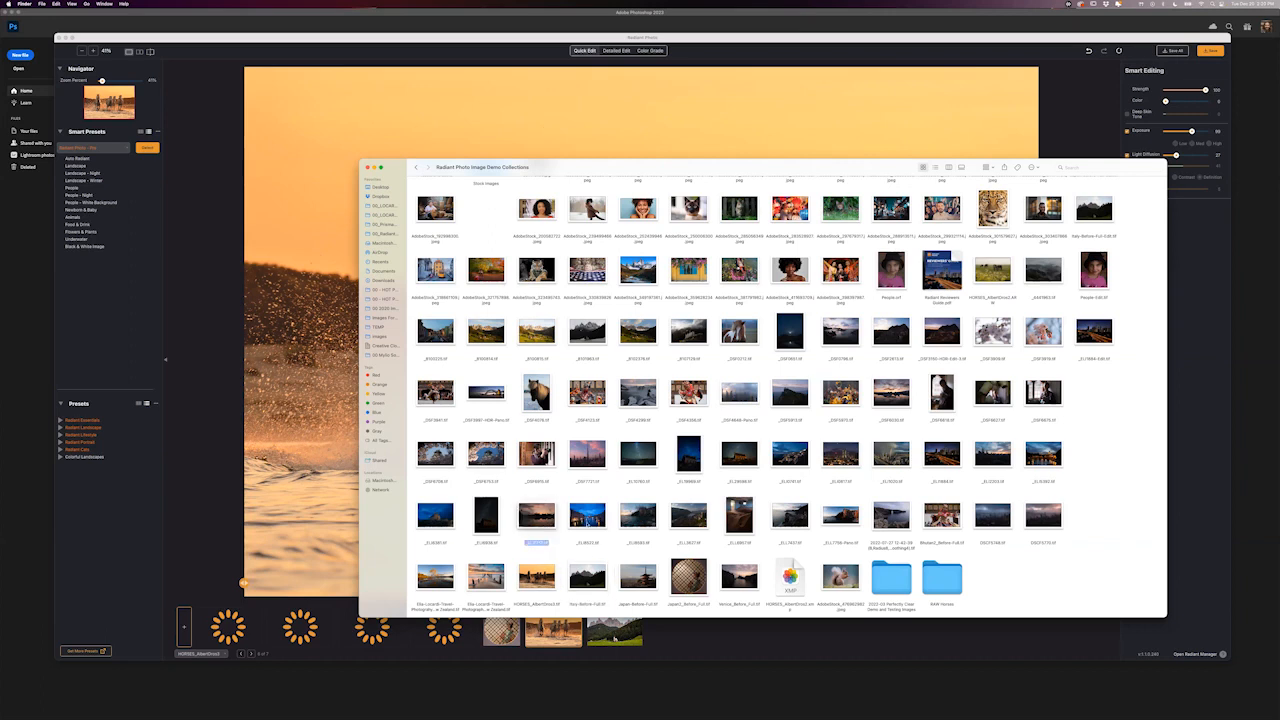
{"action": "left_click", "coordinate": [590, 534]}
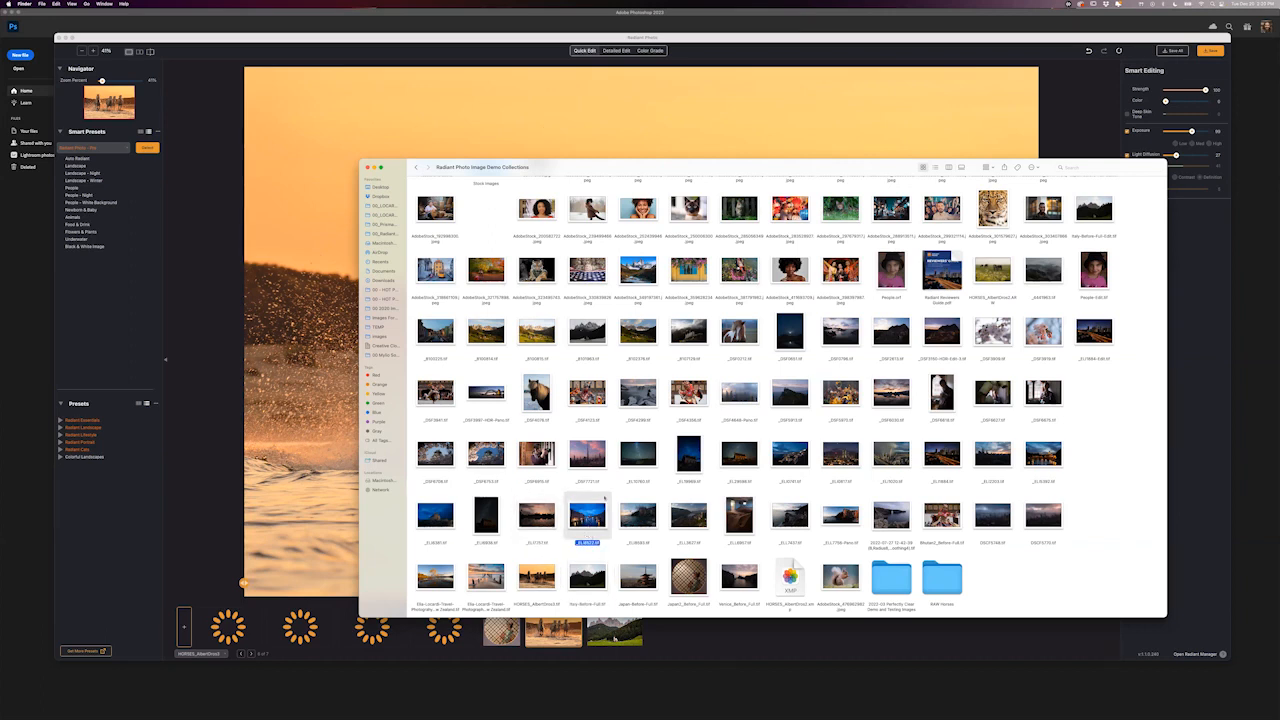
{"action": "key", "text": "space"}
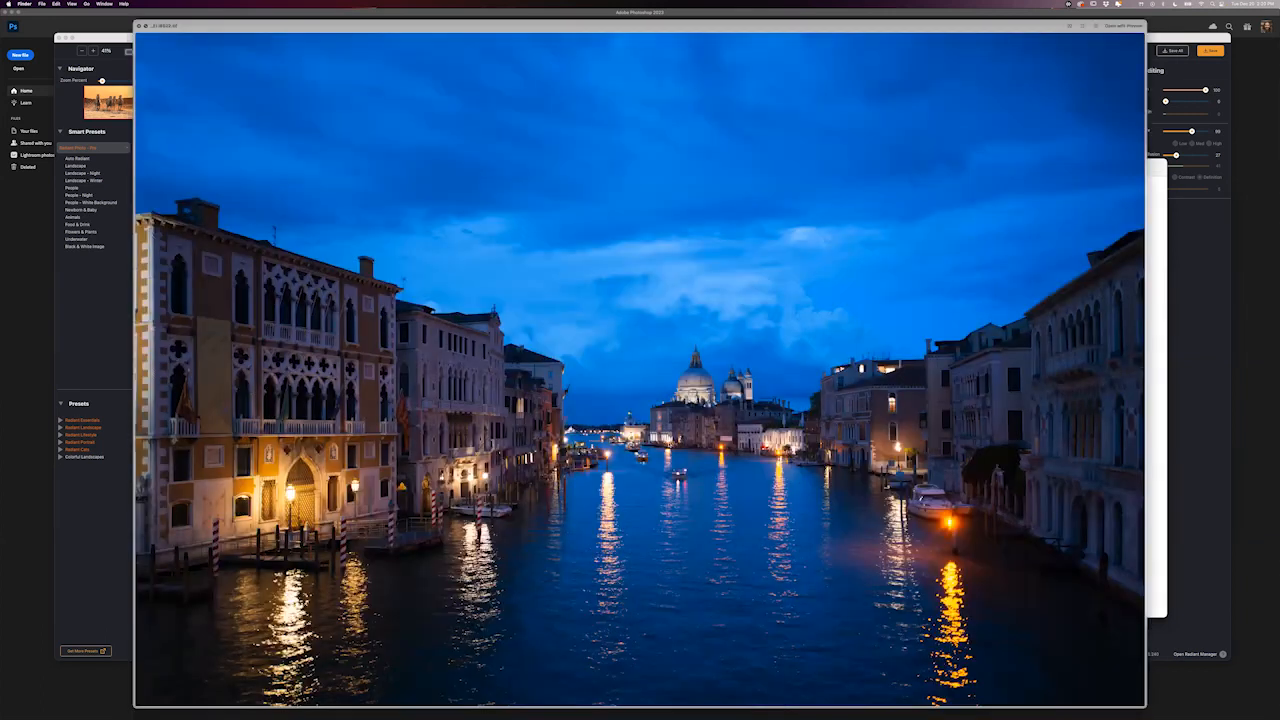
{"action": "key", "text": "space"}
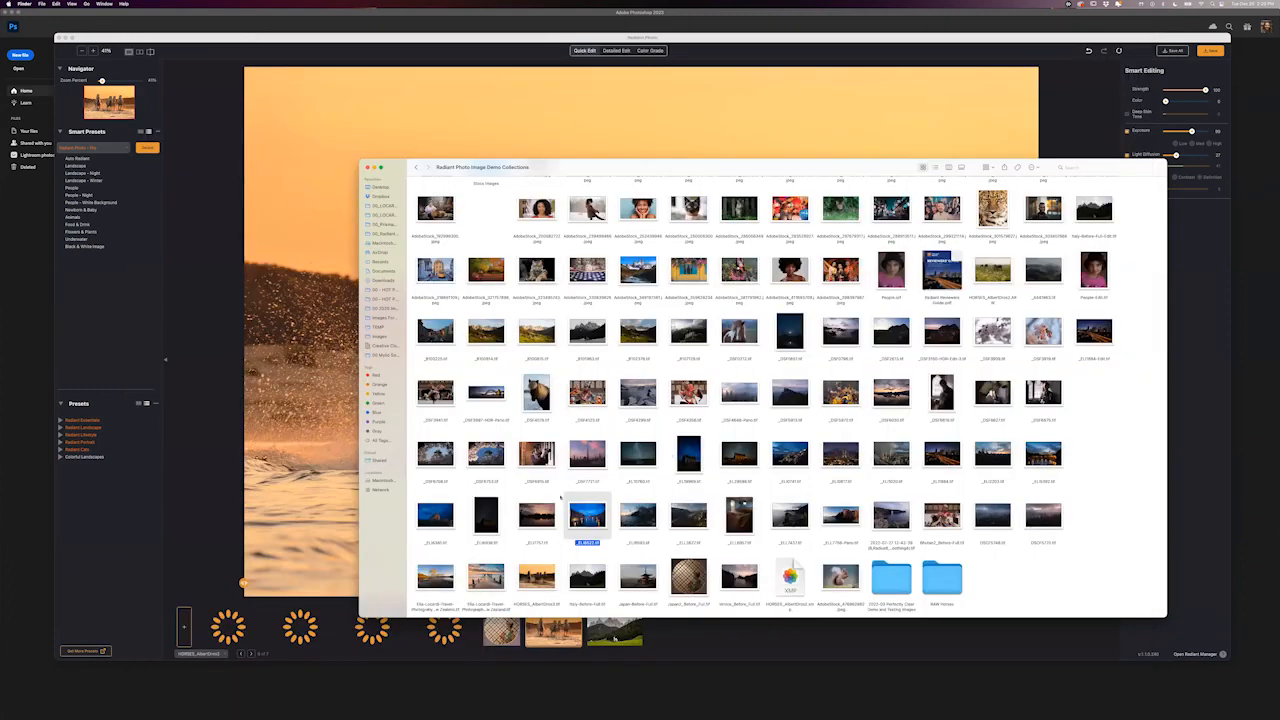
Add the lone lakeside tree photo and the beach sunset photo with wooden posts to the open Radiant Photo images
{"action": "left_click_drag", "start_coordinate": [435, 577], "coordinate": [338, 328]}
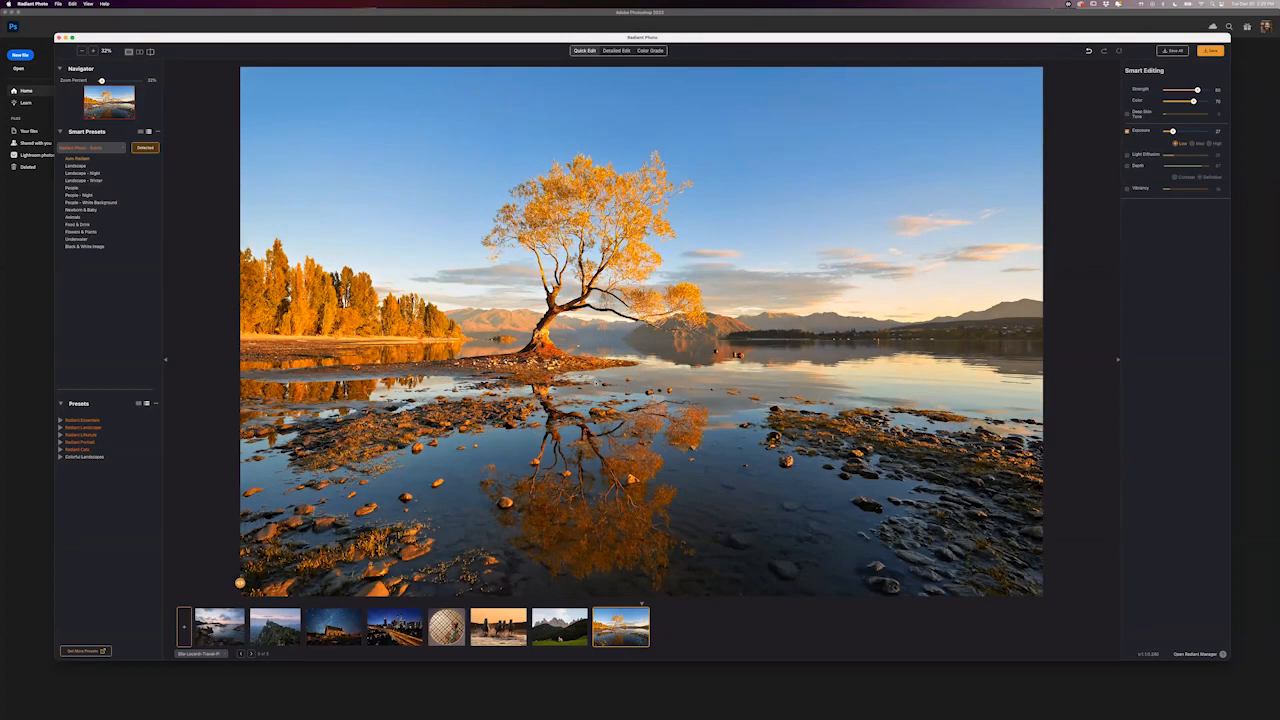
{"action": "key", "text": "super+Tab"}
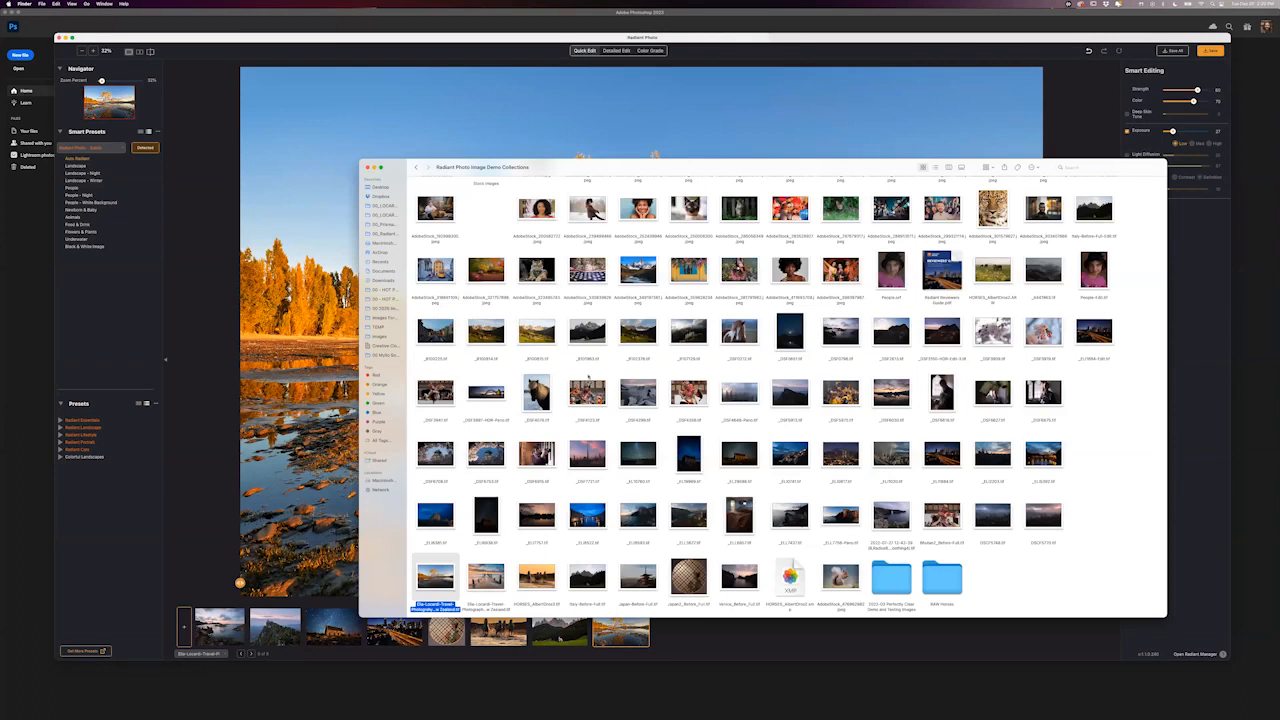
{"action": "left_click_drag", "start_coordinate": [369, 405], "coordinate": [308, 411]}
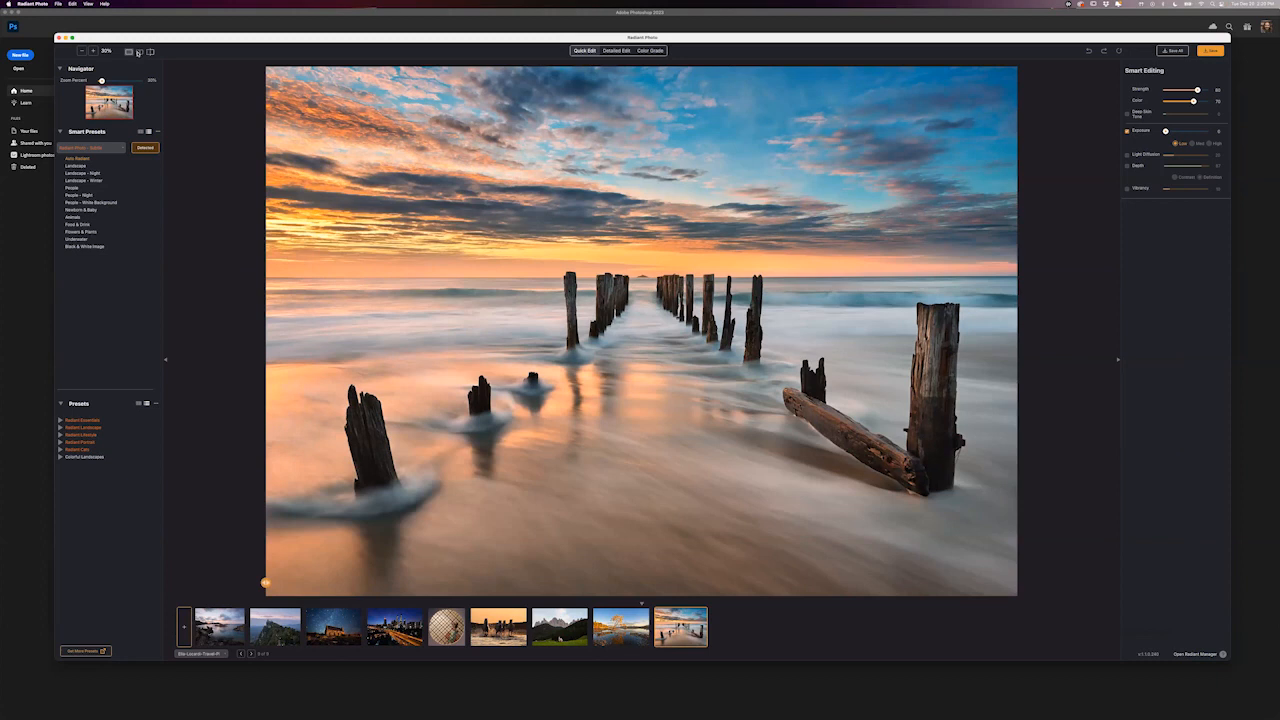
Show the beach posts photo in split view and move the divider across it to compare before and after
{"action": "left_click", "coordinate": [151, 52]}
{"action": "left_click_drag", "start_coordinate": [641, 582], "coordinate": [450, 582]}
{"action": "left_click_drag", "start_coordinate": [875, 465], "coordinate": [512, 421]}
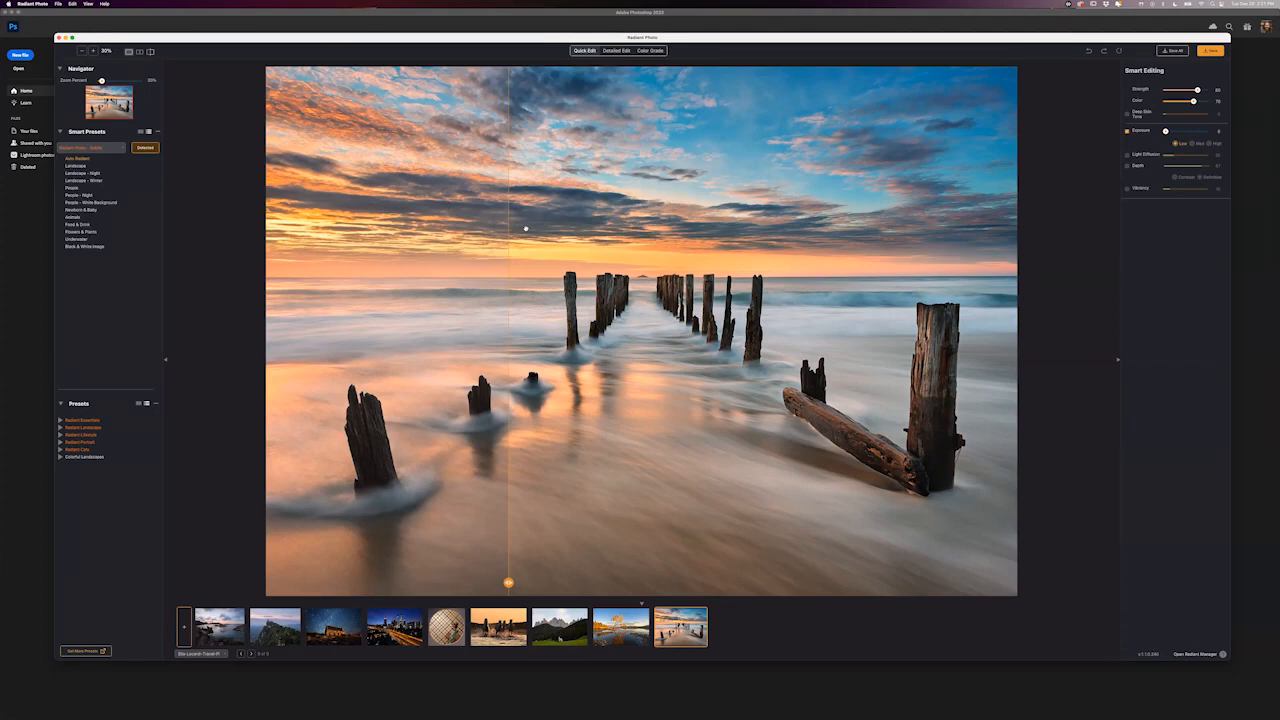
Shift the split-view divider slightly across the beach posts photo to compare the original with the edit
{"action": "left_click_drag", "start_coordinate": [508, 582], "coordinate": [529, 517]}
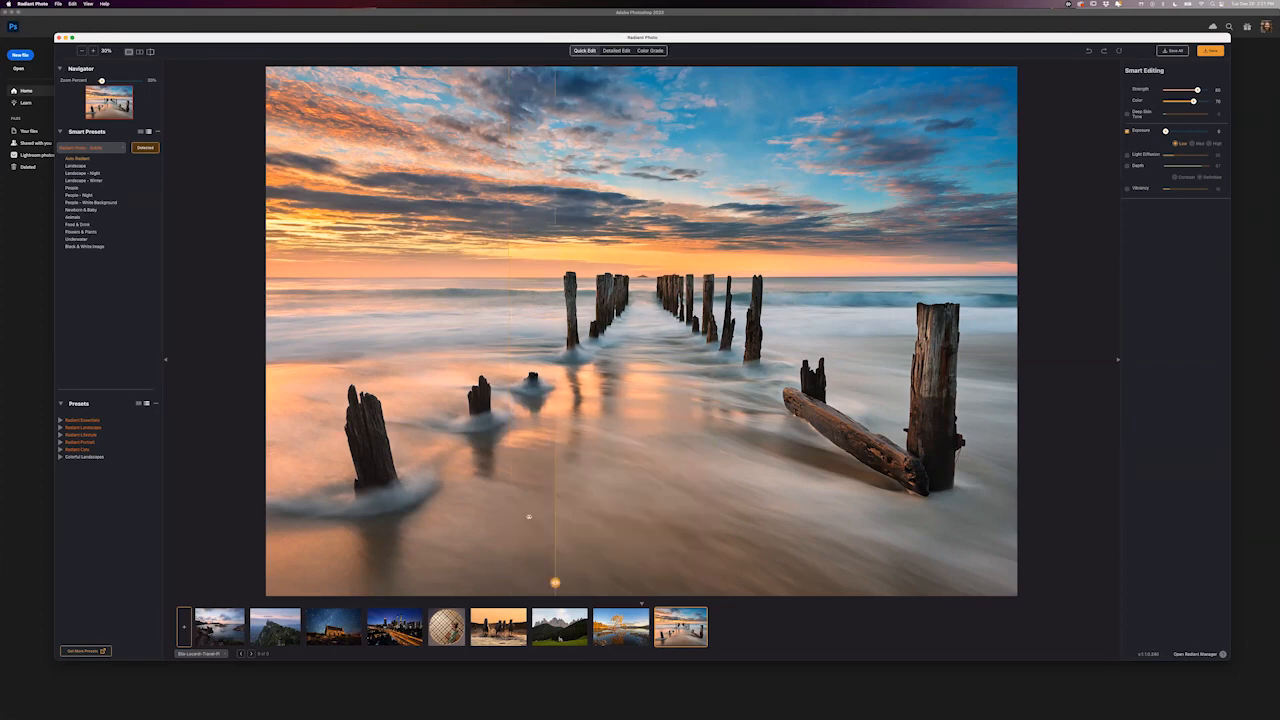
{"action": "key", "text": "super+Tab"}
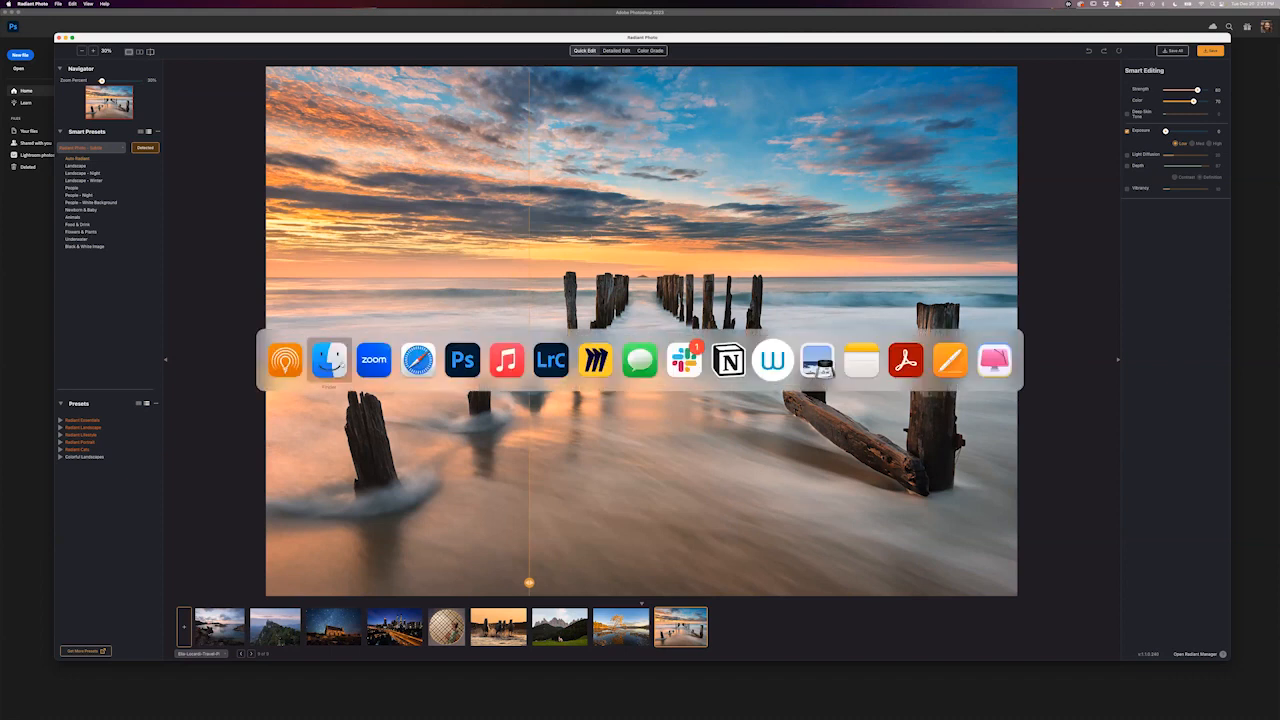
{"action": "key", "text": "super+Tab"}
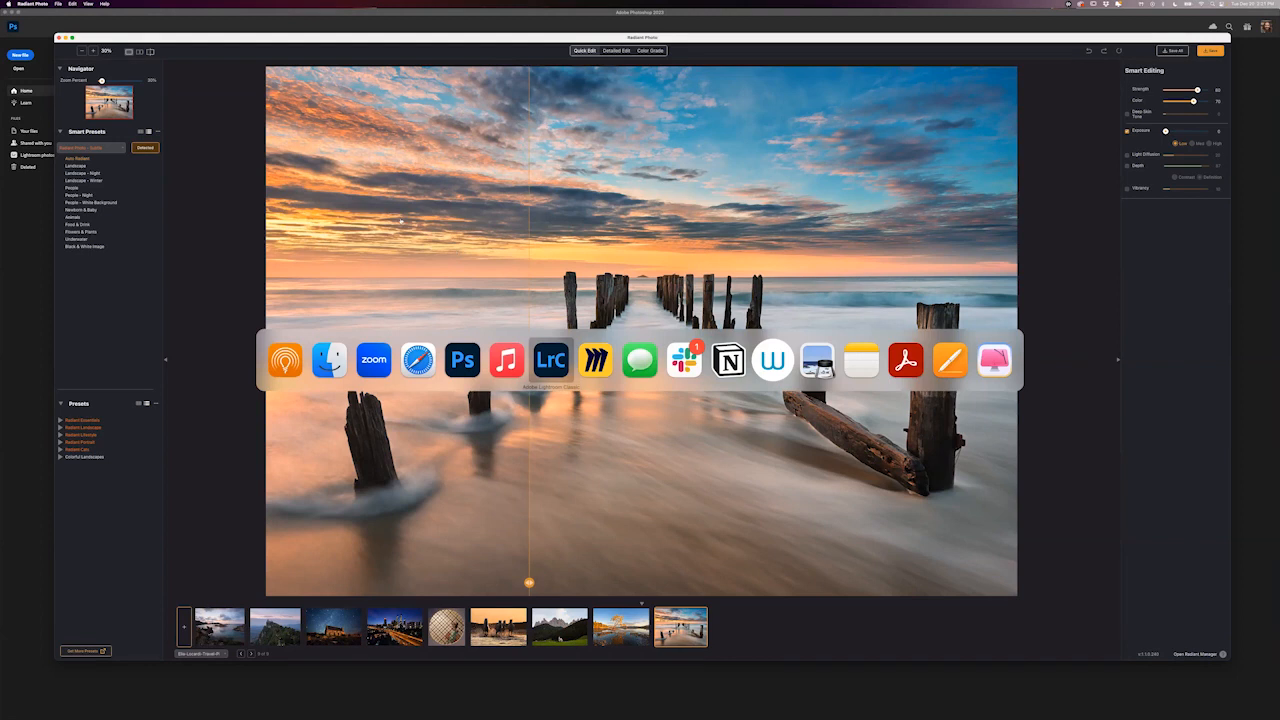
{"action": "key", "text": "Escape"}
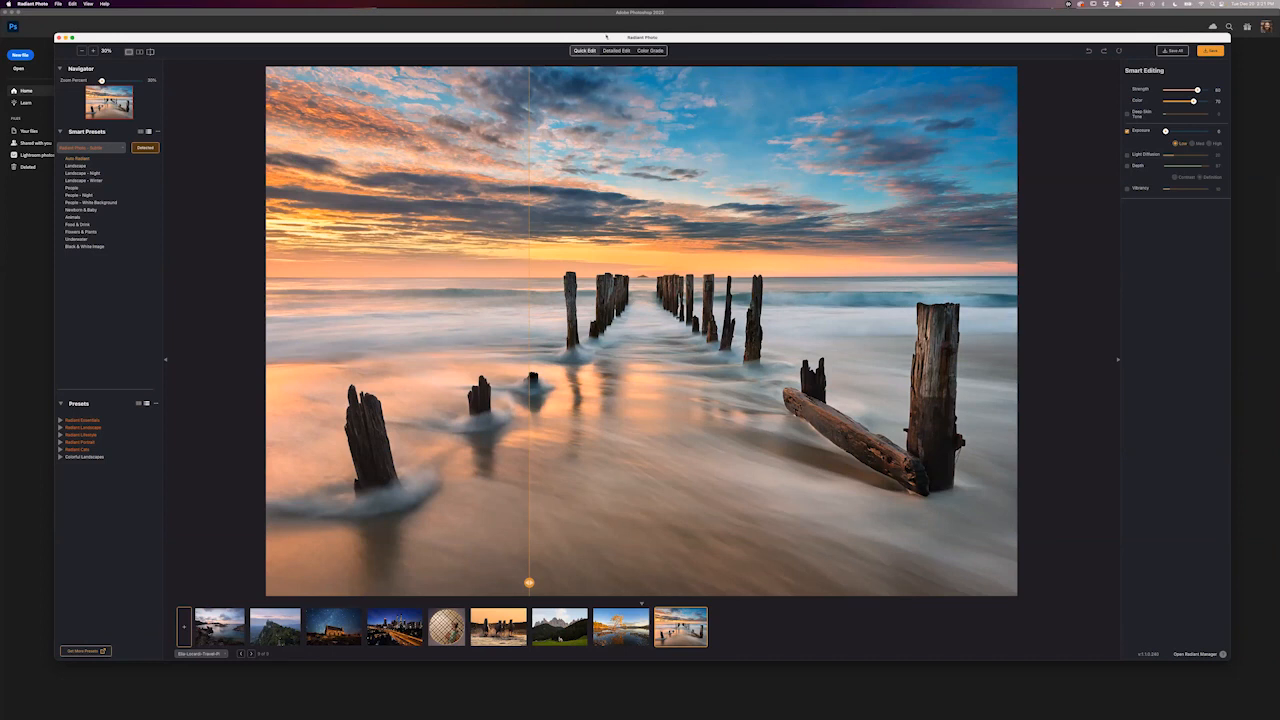
Open the save settings for the beach posts photo and examine the destination folder choices, keeping Same folder as original
{"action": "left_click_drag", "start_coordinate": [617, 37], "coordinate": [619, 35]}
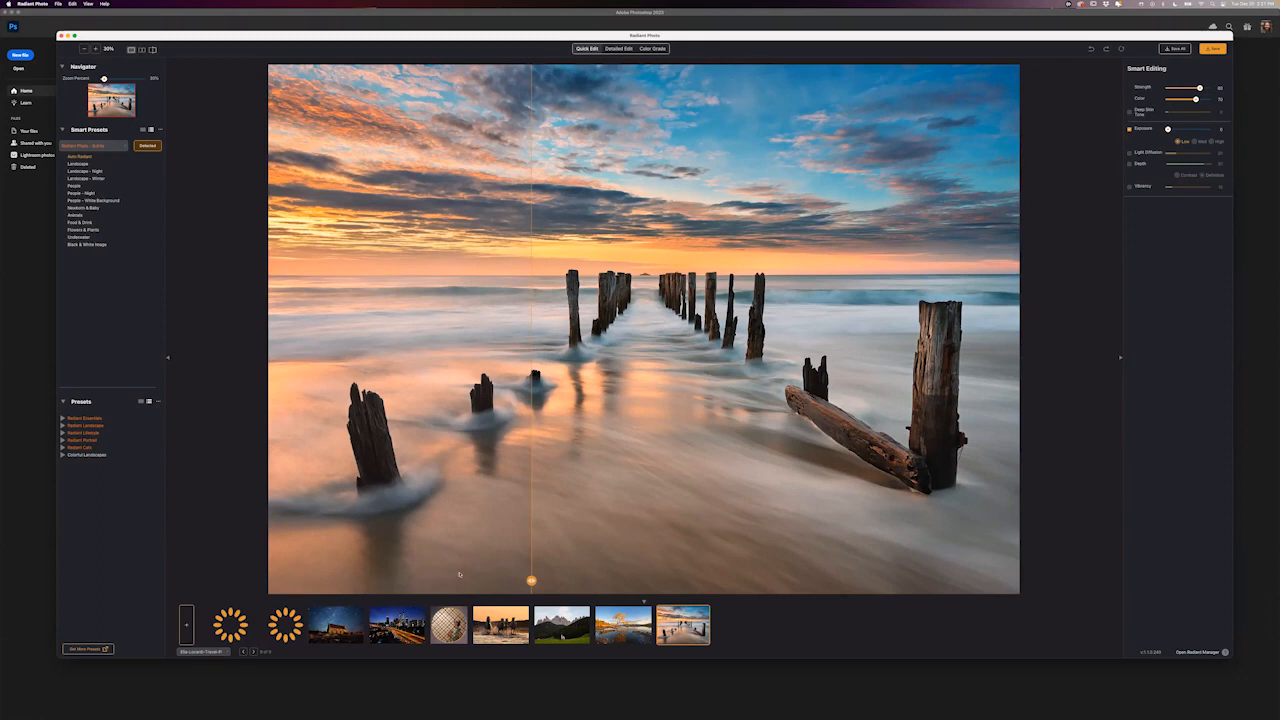
{"action": "mouse_move", "coordinate": [702, 612]}
{"action": "left_click_drag", "start_coordinate": [1201, 37], "coordinate": [1203, 32]}
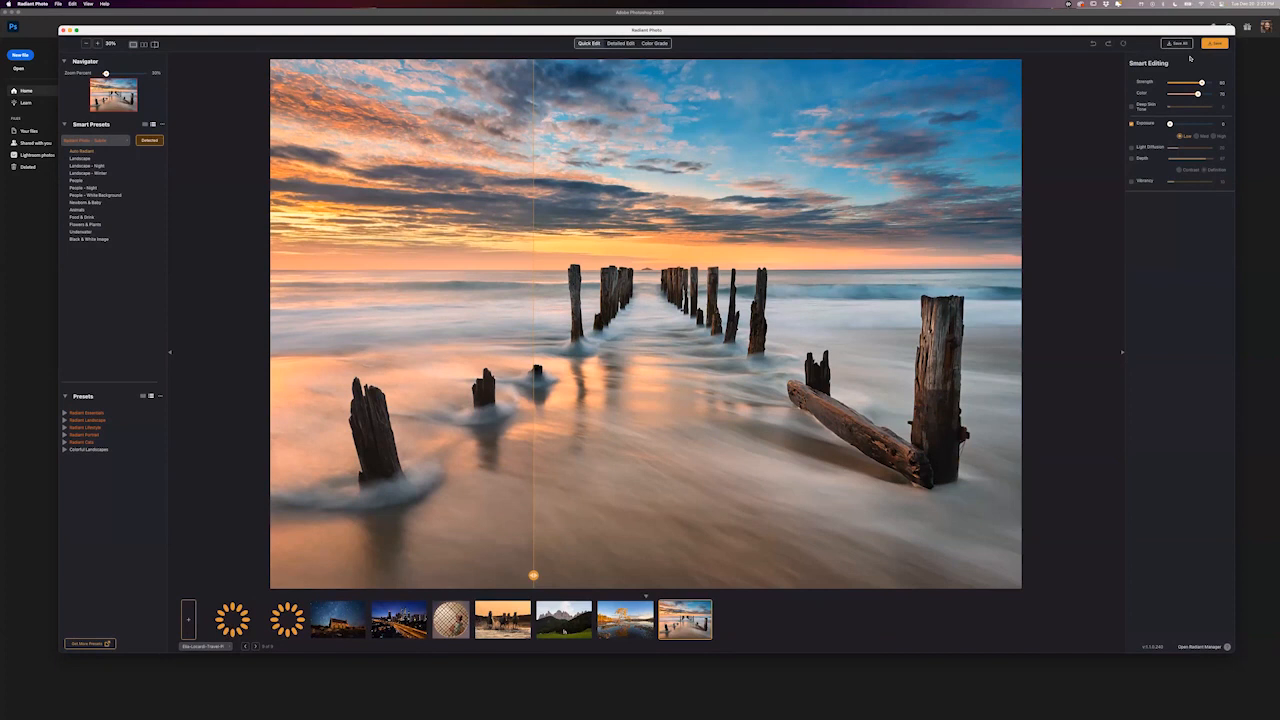
{"action": "left_click", "coordinate": [1214, 43]}
{"action": "left_click_drag", "start_coordinate": [555, 242], "coordinate": [574, 177]}
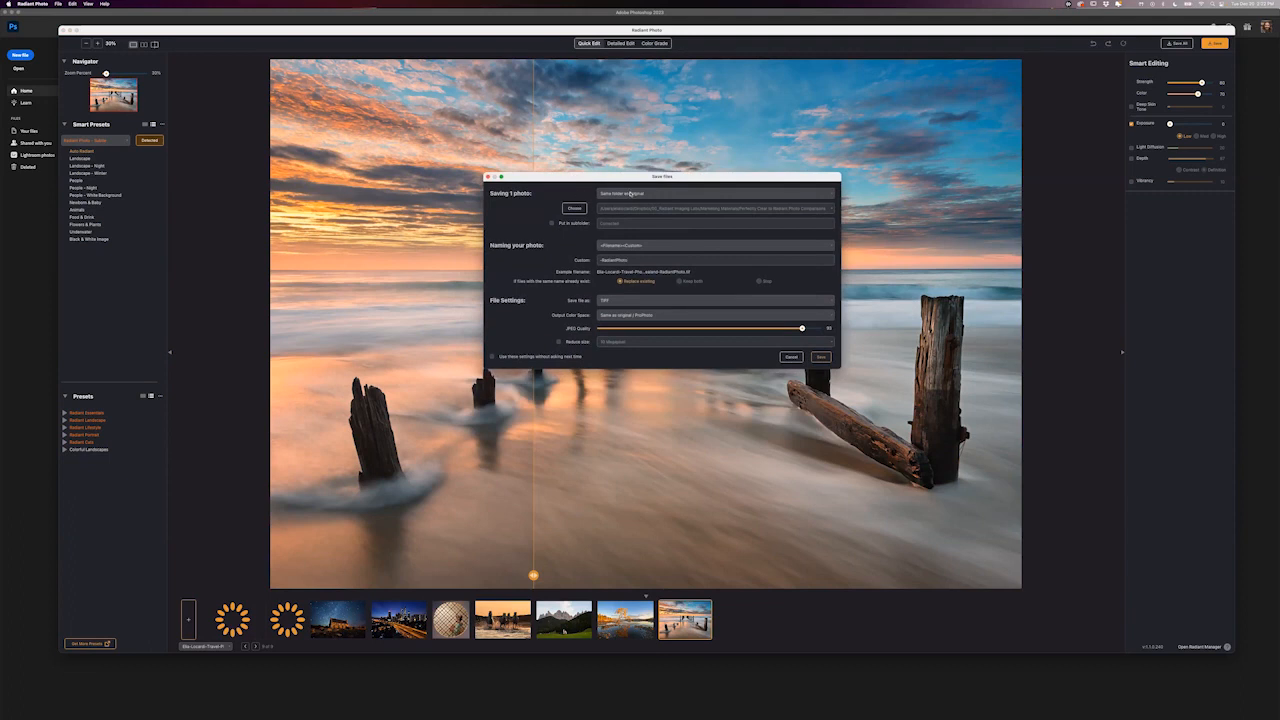
{"action": "left_click_drag", "start_coordinate": [640, 185], "coordinate": [646, 178]}
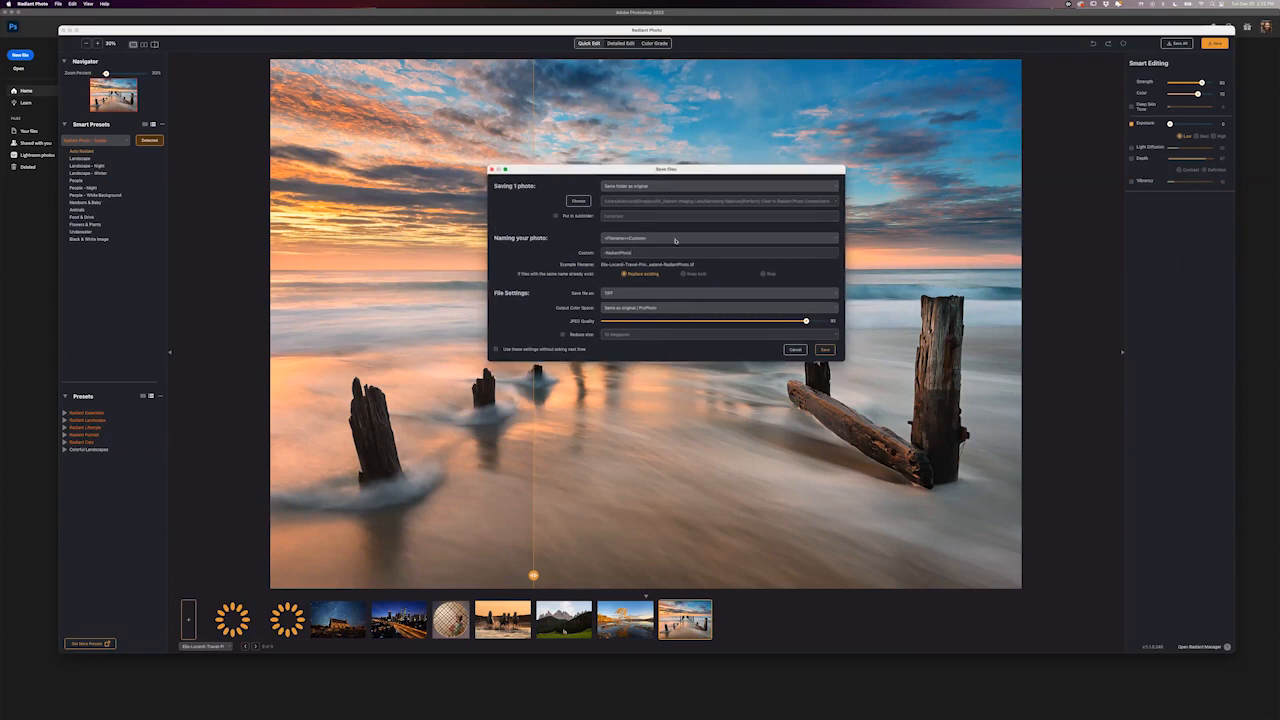
{"action": "left_click", "coordinate": [650, 188]}
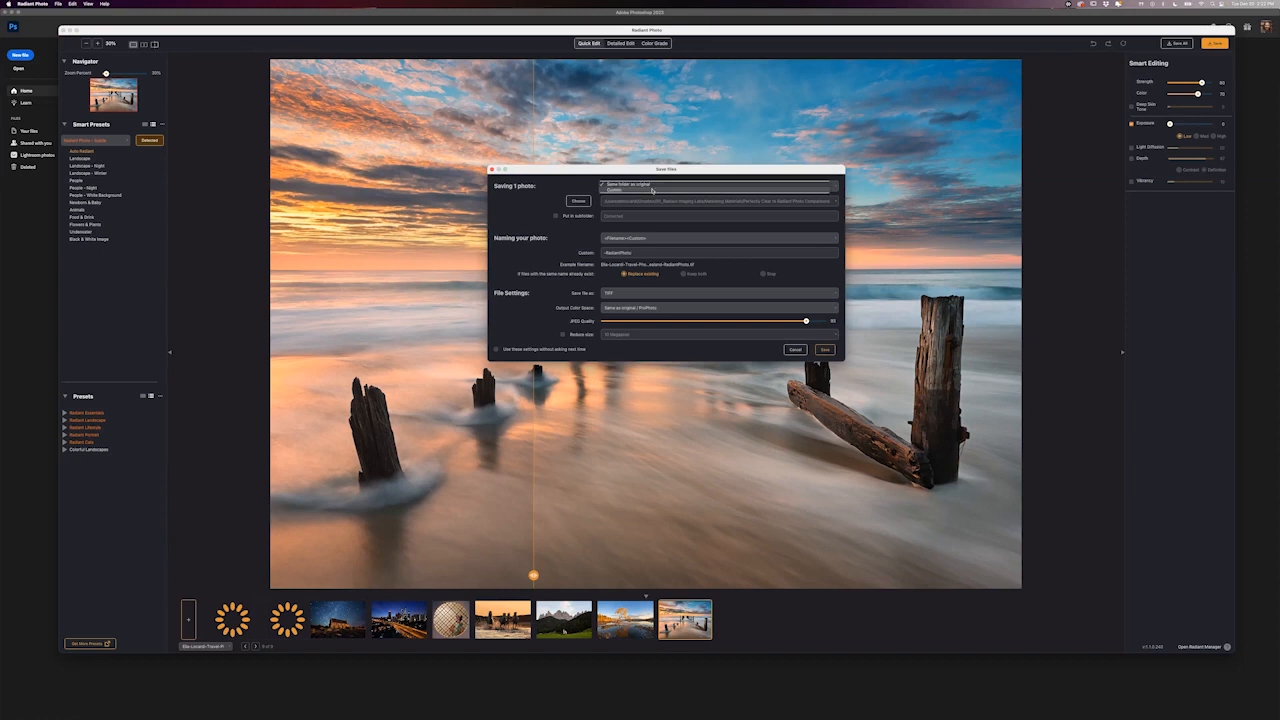
{"action": "left_click", "coordinate": [653, 195]}
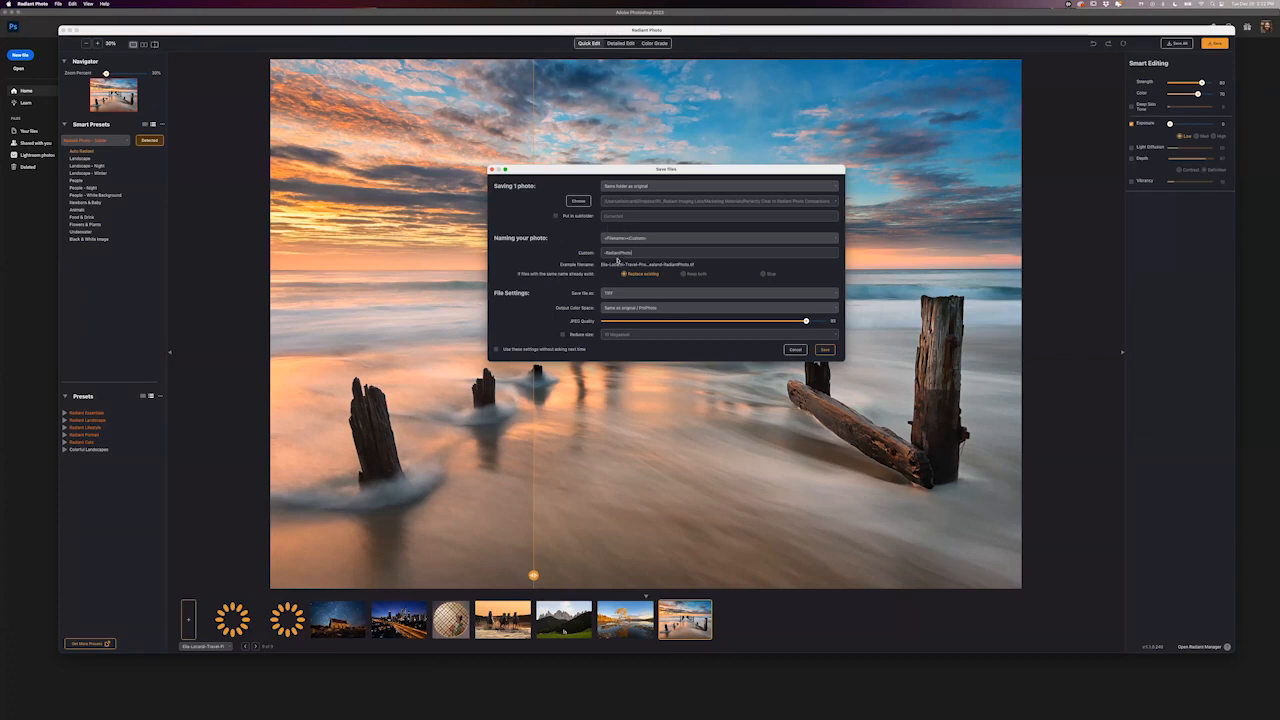
Set the save settings to keep both files when names match, leaving the custom suffix as -RadiantPhoto
{"action": "left_click_drag", "start_coordinate": [630, 250], "coordinate": [597, 252]}
{"action": "left_click", "coordinate": [683, 273]}
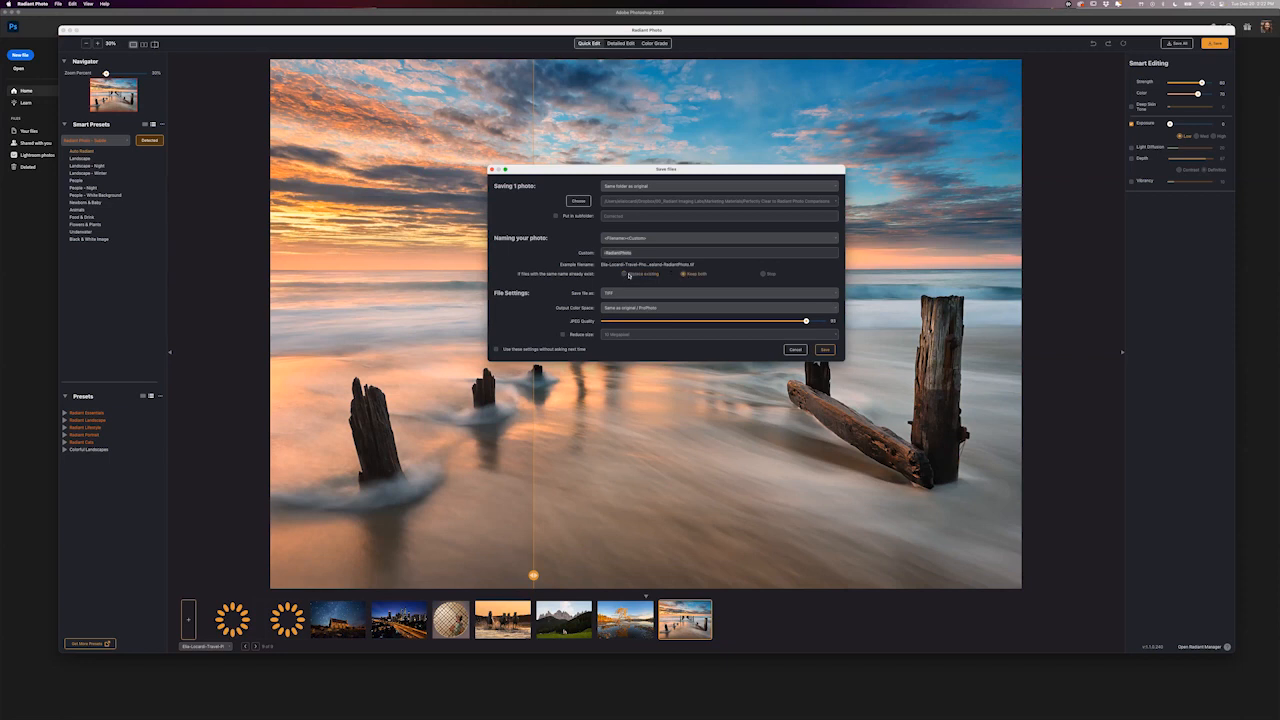
{"action": "left_click", "coordinate": [642, 254]}
{"action": "double_click", "coordinate": [607, 254]}
{"action": "left_click", "coordinate": [639, 255]}
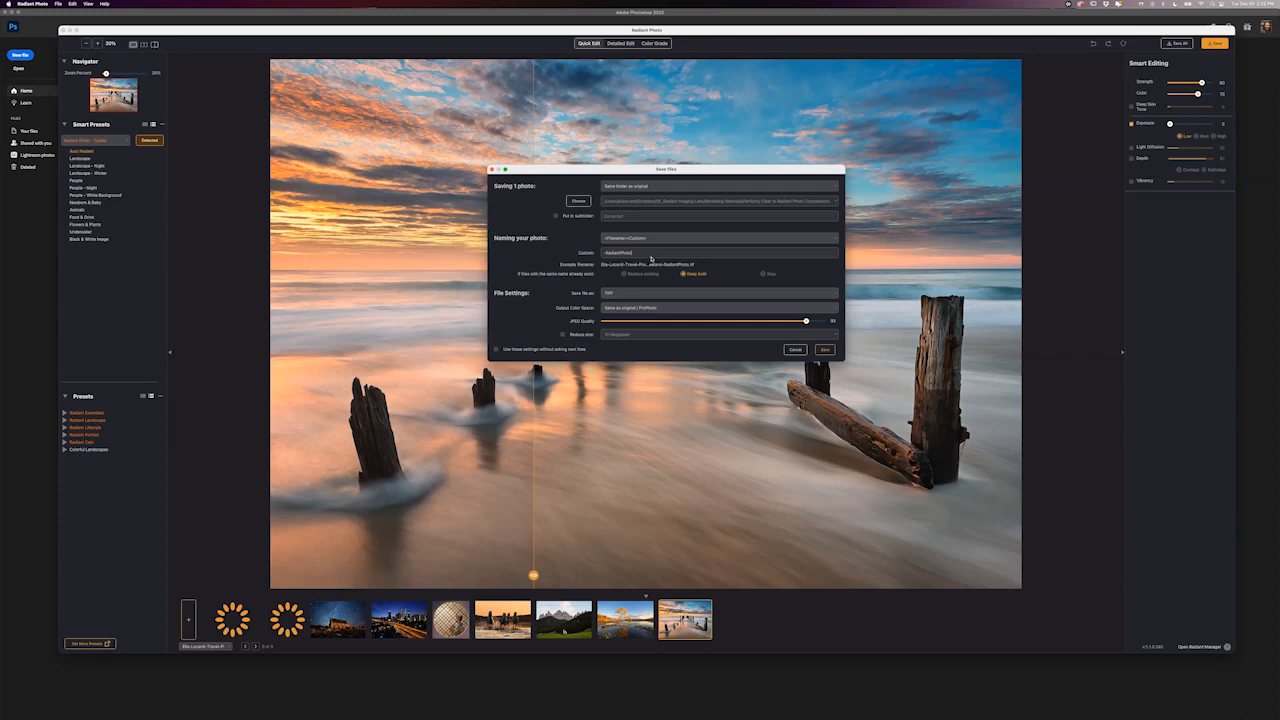
Review the save formats and output color spaces, choosing TIFF and Same as original / ProPhoto
{"action": "left_click", "coordinate": [622, 294]}
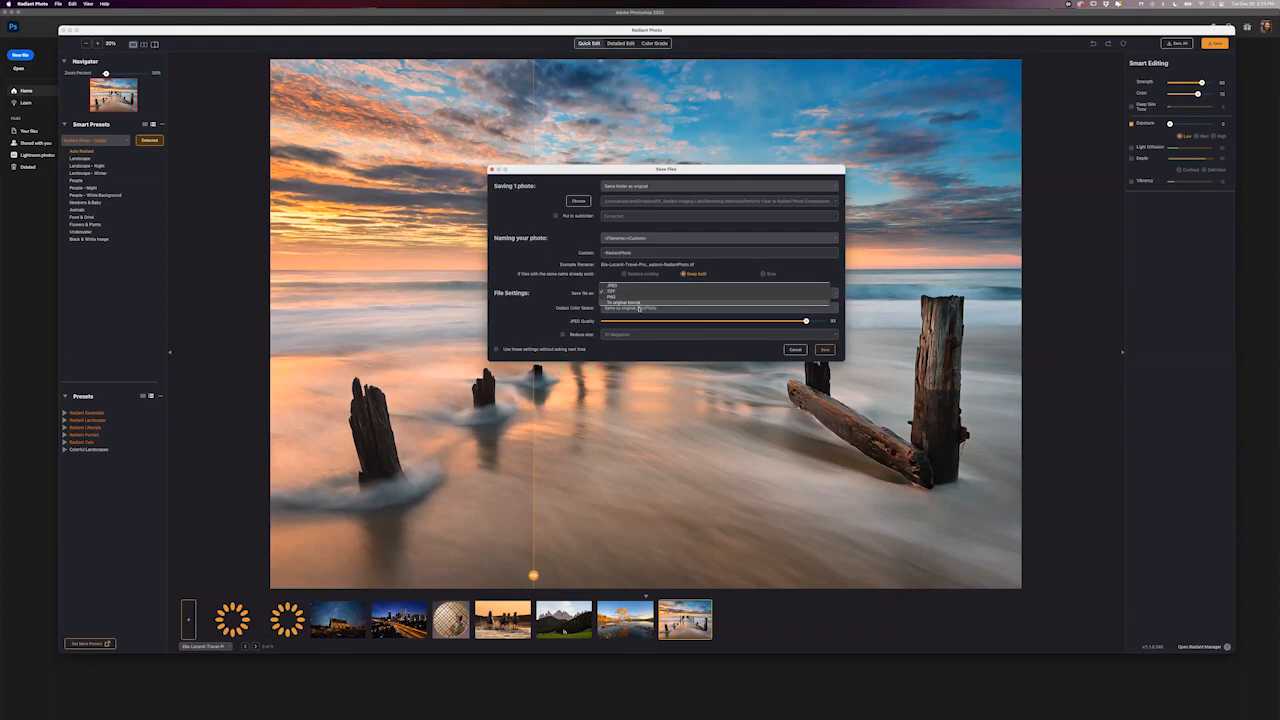
{"action": "left_click", "coordinate": [640, 291]}
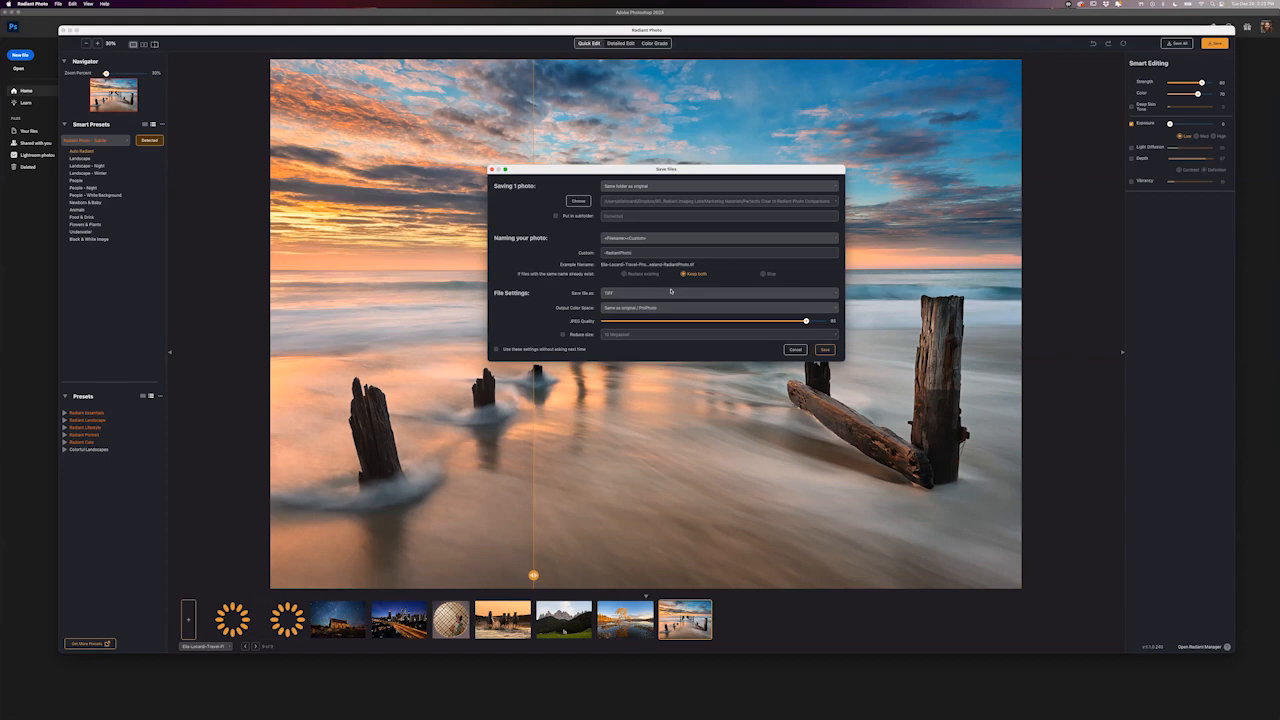
{"action": "left_click", "coordinate": [658, 308]}
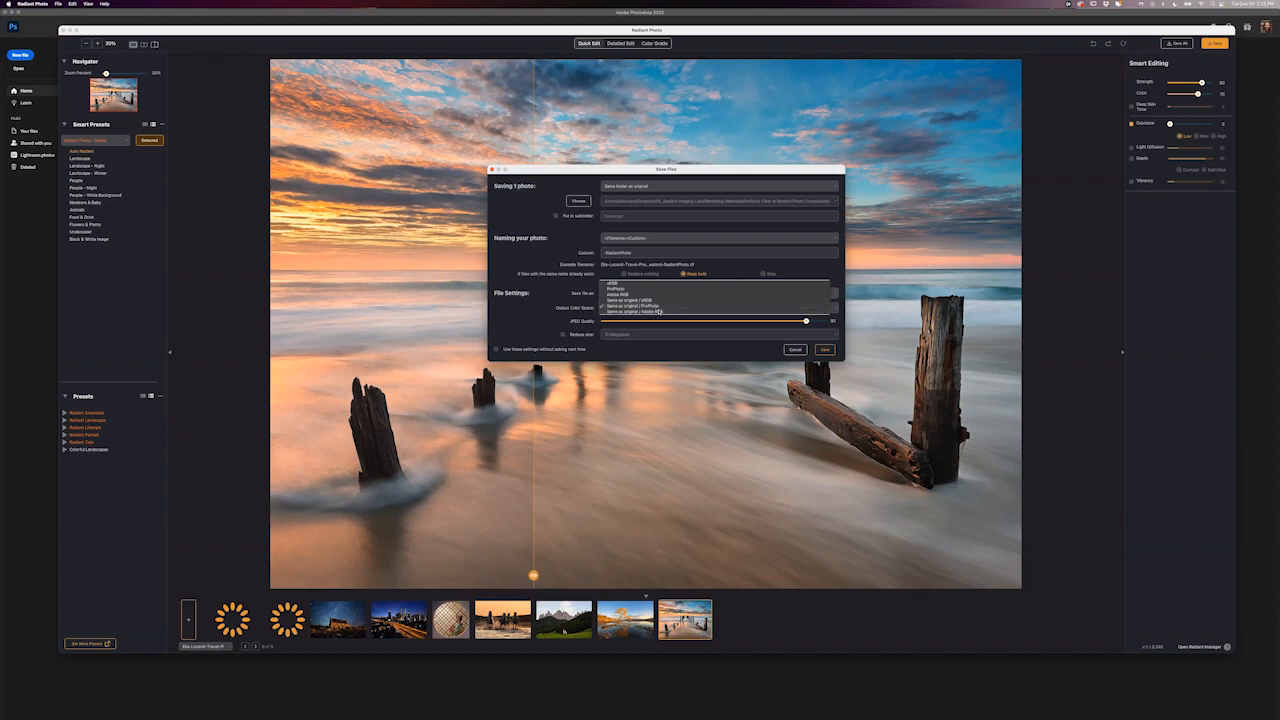
{"action": "left_click", "coordinate": [659, 311]}
{"action": "left_click", "coordinate": [656, 307]}
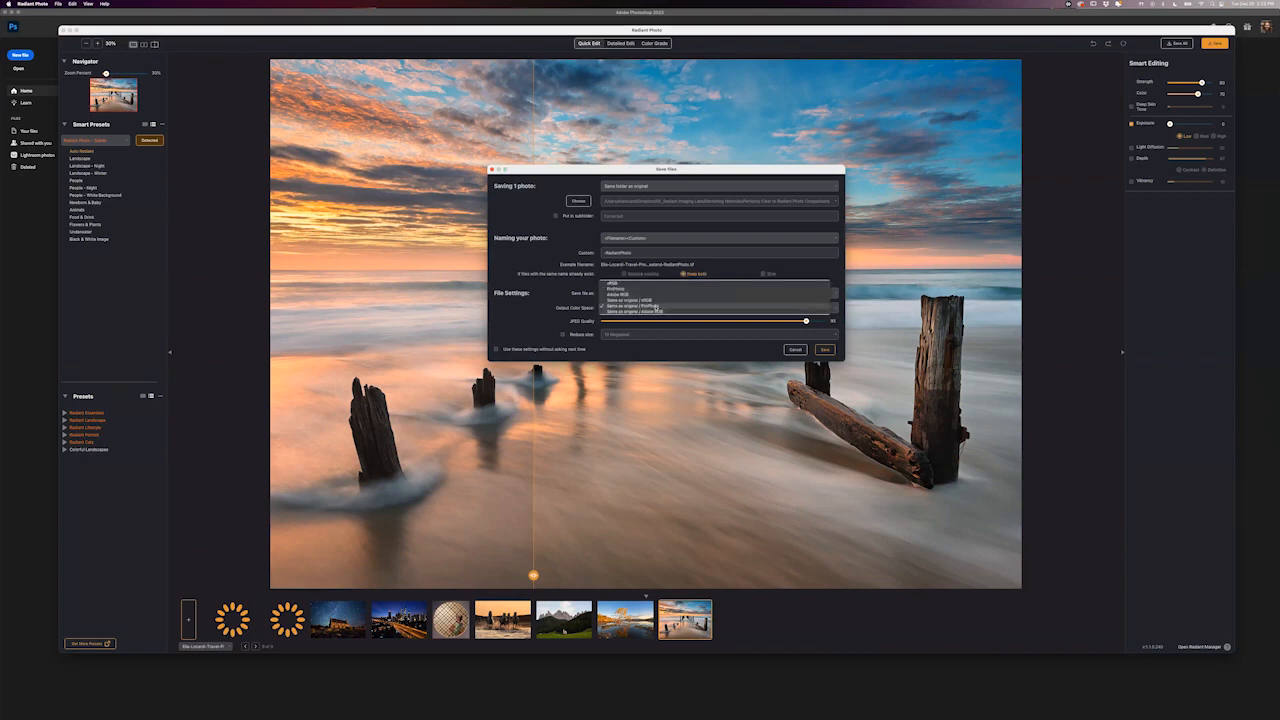
{"action": "left_click", "coordinate": [657, 306]}
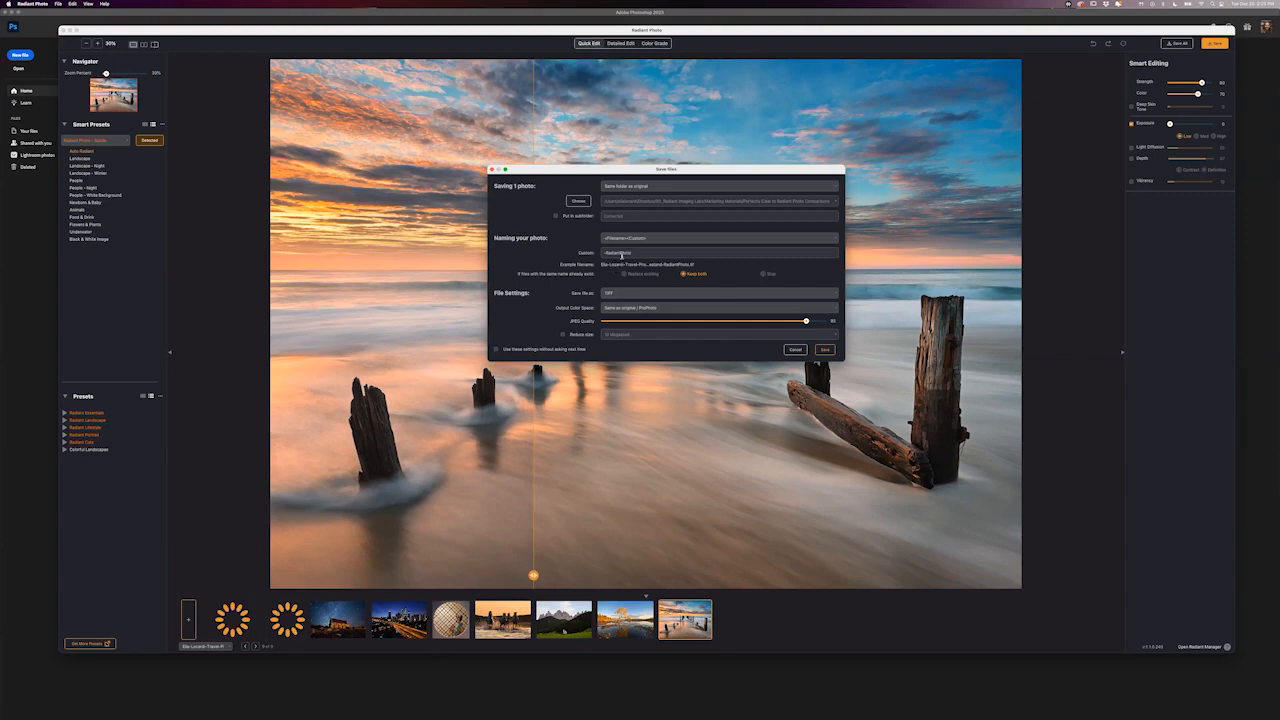
Try adjusting the JPEG quality and cancel the save settings without saving the photo
{"action": "mouse_move", "coordinate": [806, 321]}
{"action": "left_mouse_down"}
{"action": "mouse_move", "coordinate": [820, 322]}
{"action": "mouse_move", "coordinate": [743, 321]}
{"action": "mouse_move", "coordinate": [830, 324]}
{"action": "left_mouse_up"}
{"action": "left_click_drag", "start_coordinate": [762, 322], "coordinate": [834, 343]}
{"action": "left_click", "coordinate": [791, 351]}
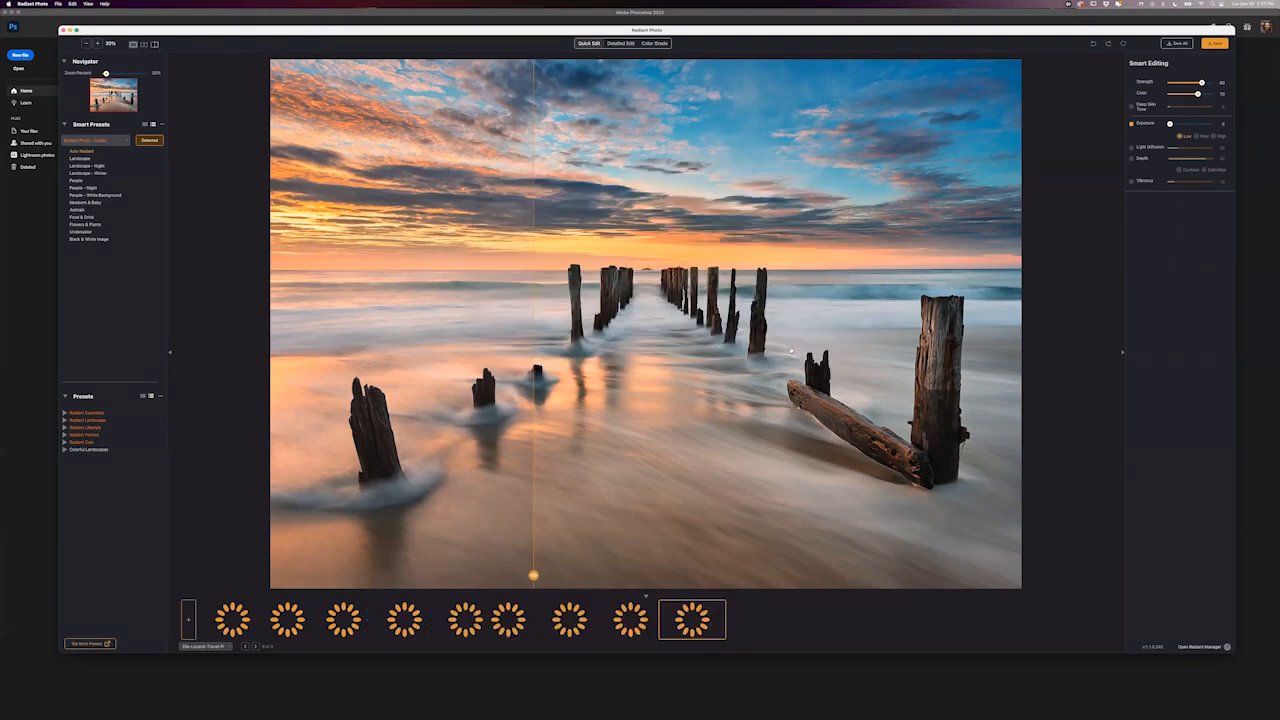
Show the night photo of the stone church and hide the filmstrip to enlarge the image
{"action": "mouse_move", "coordinate": [588, 30]}
{"action": "left_mouse_down"}
{"action": "mouse_move", "coordinate": [587, 42]}
{"action": "mouse_move", "coordinate": [590, 24]}
{"action": "left_mouse_up"}
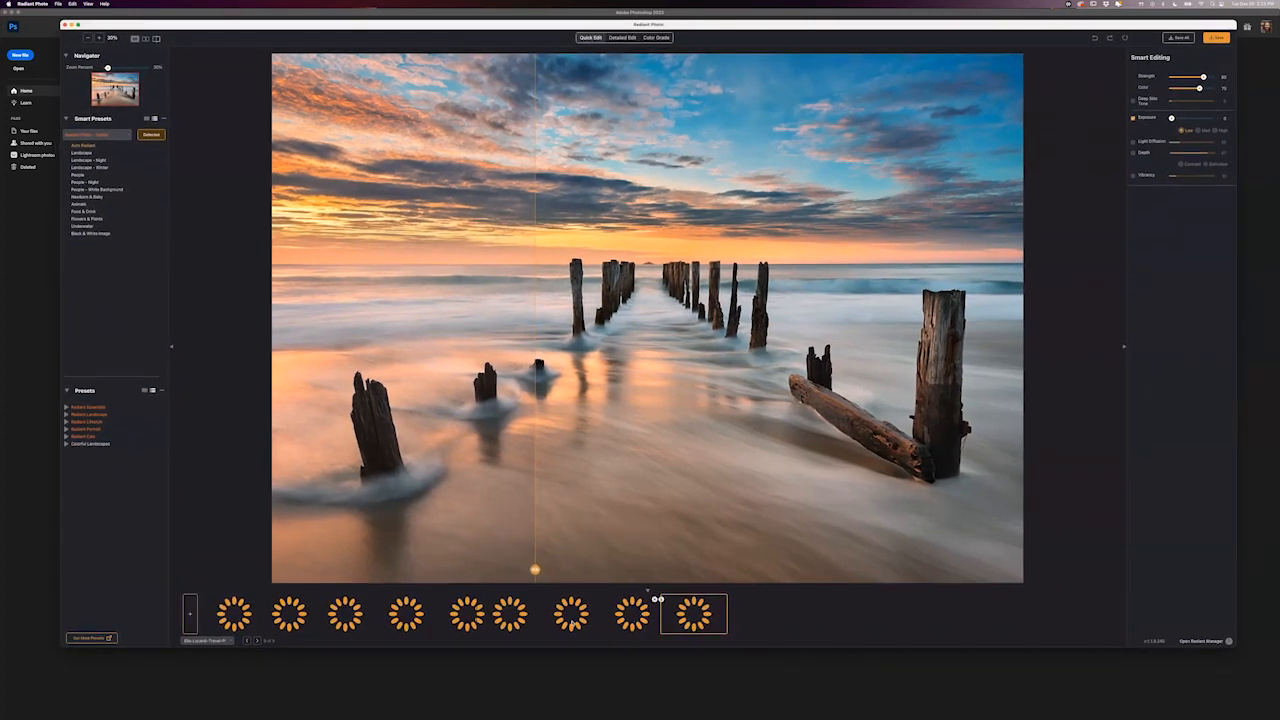
{"action": "left_click", "coordinate": [620, 615]}
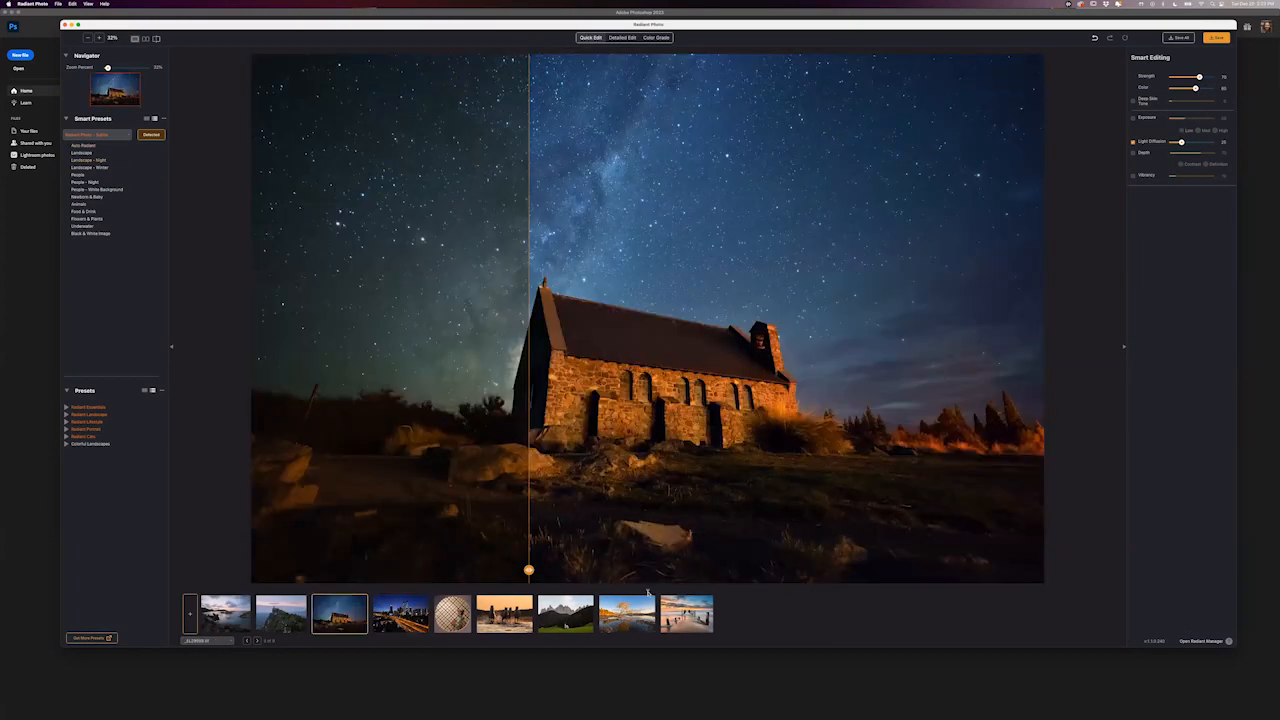
{"action": "left_click", "coordinate": [648, 590]}
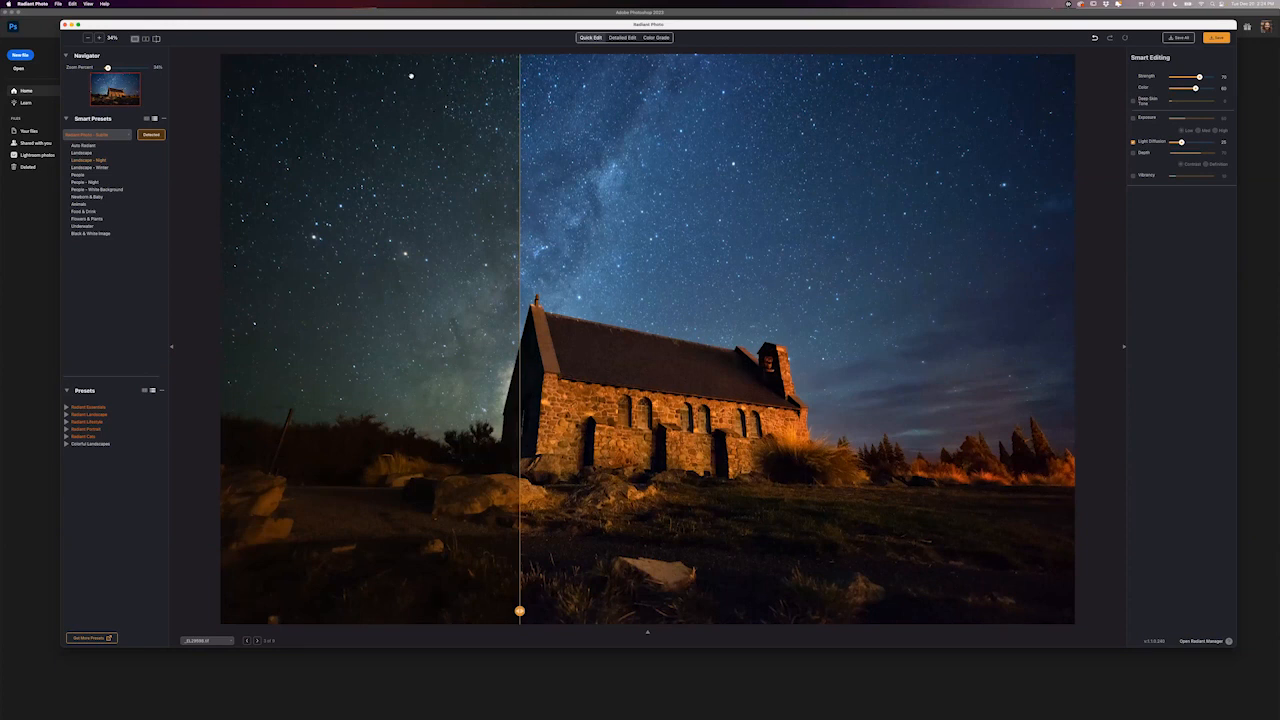
Quit Radiant Photo and switch to Adobe Lightroom Classic
{"action": "key", "text": "super+Tab"}
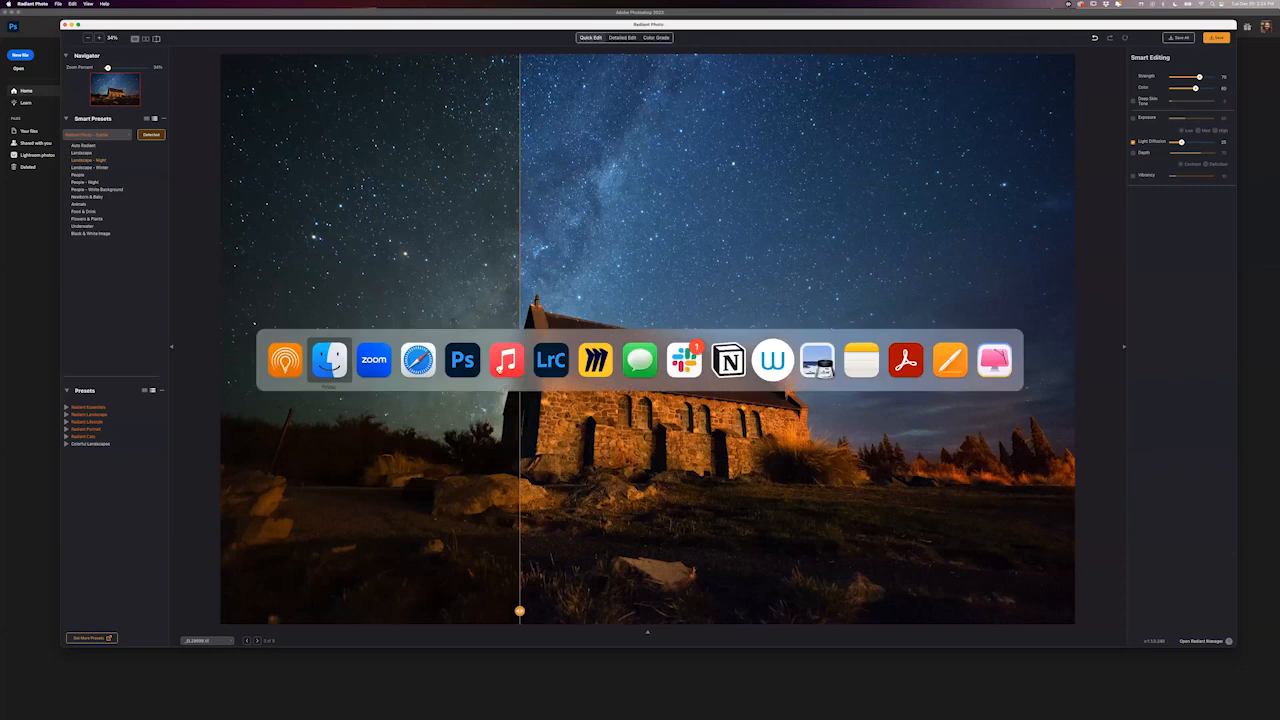
{"action": "key", "text": "super+Tab"}
{"action": "key", "text": "super+Tab"}
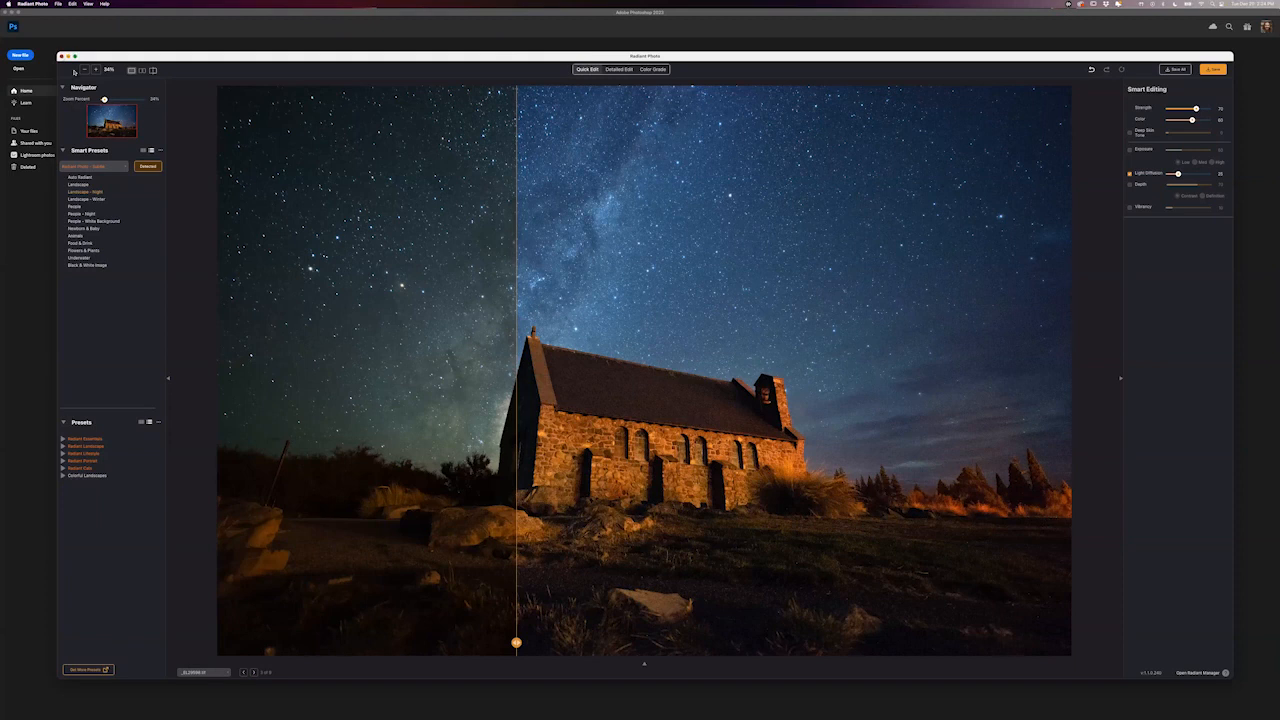
{"action": "key", "text": "super+q"}
{"action": "key", "text": "super+Tab"}
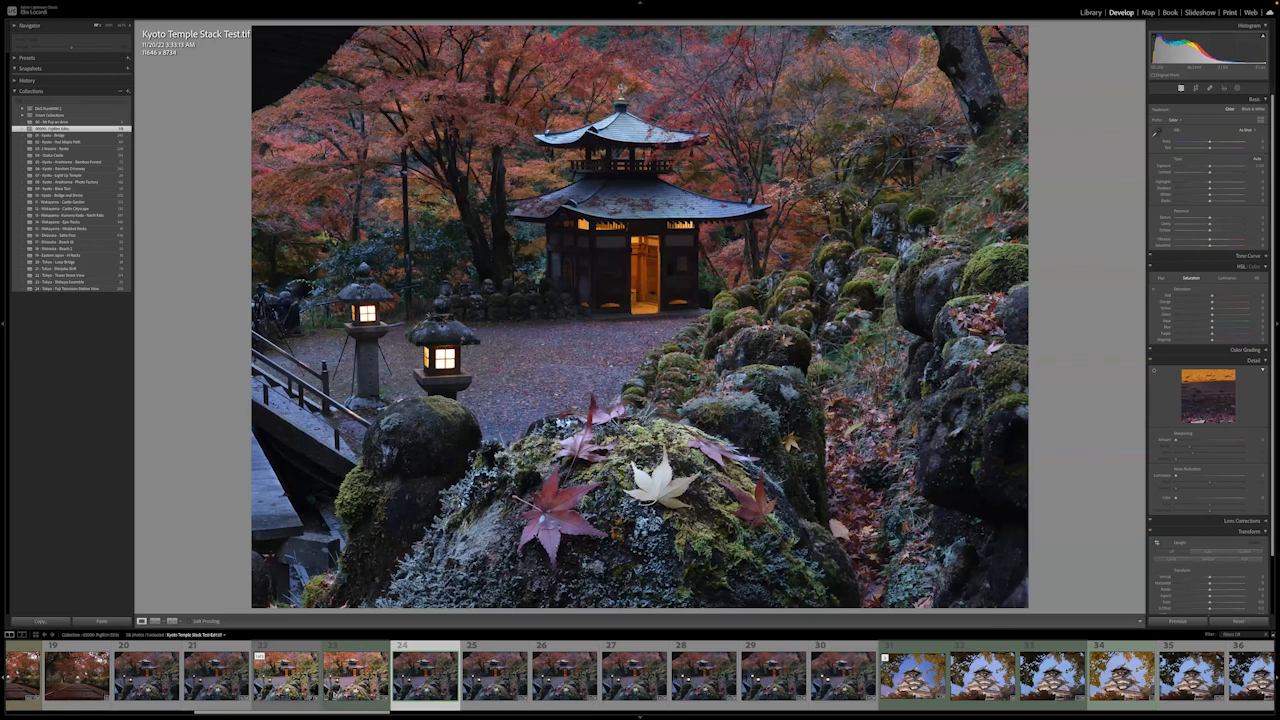
Compare the edited Kyoto temple photo with Kyoto Temple Stack Test.tif, and open the TIFF in Radiant Photo with Edit Original
{"action": "key", "text": "Left"}
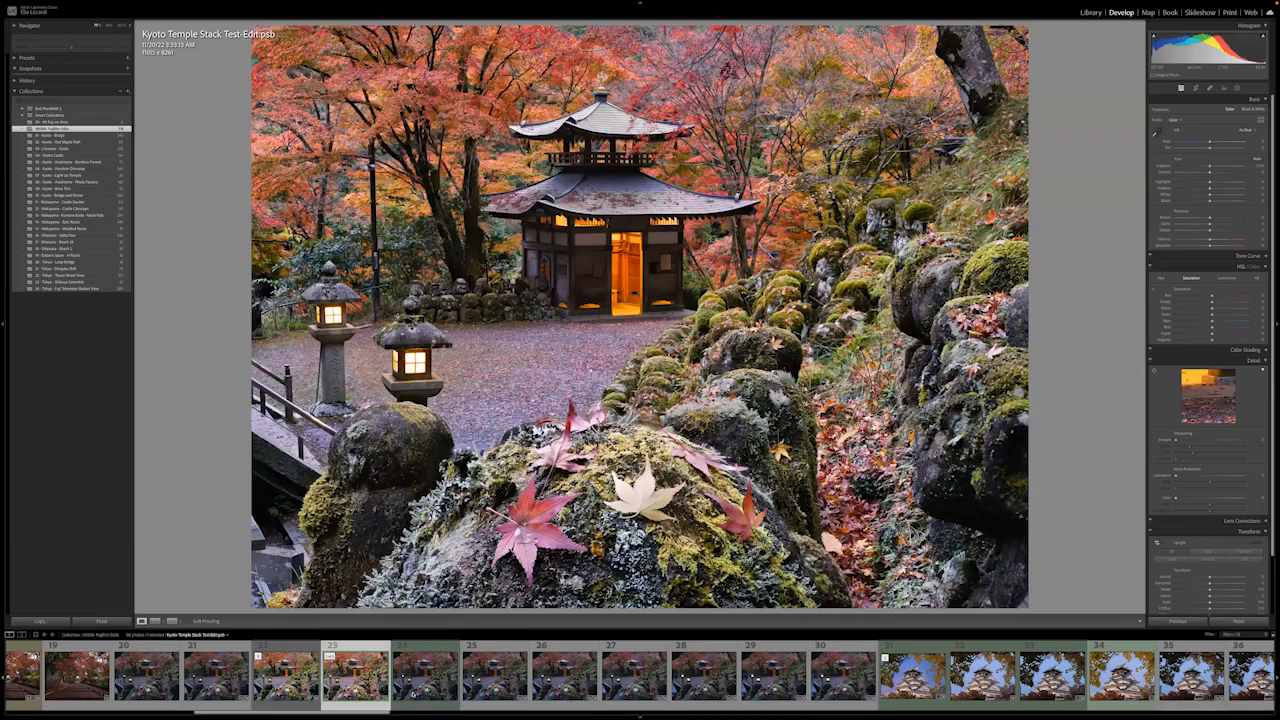
{"action": "key", "text": "Right"}
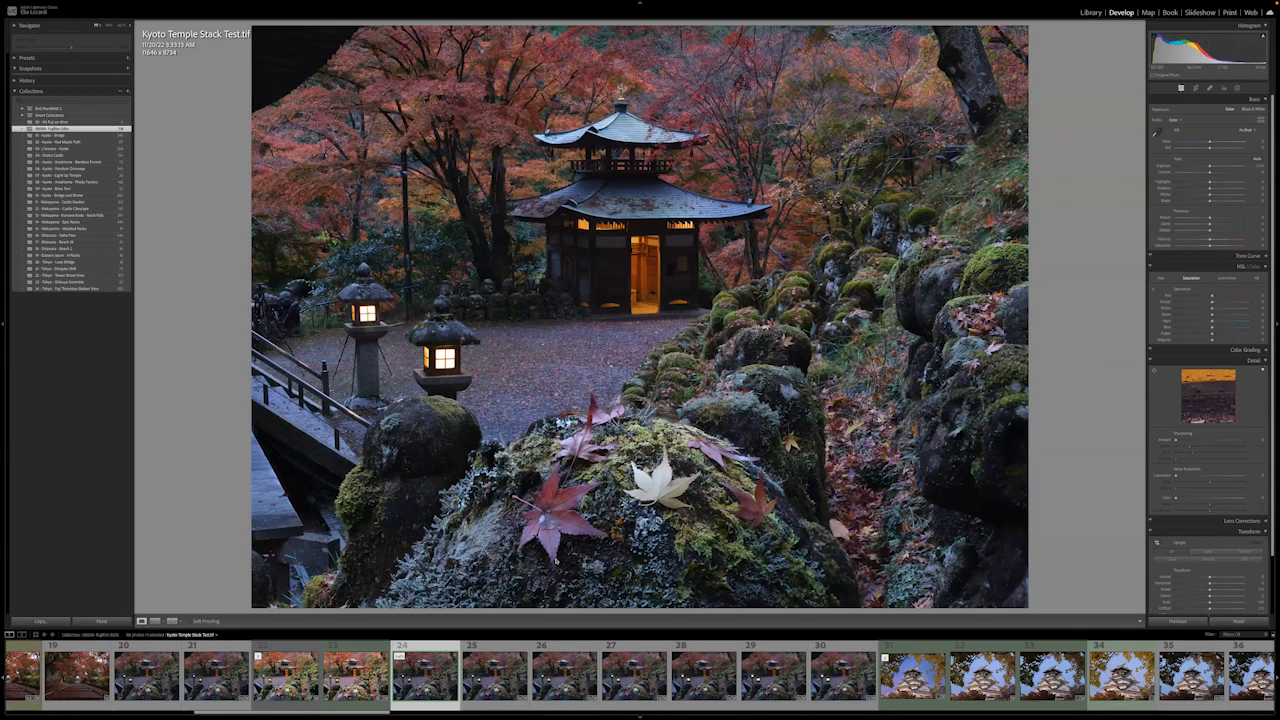
{"action": "key", "text": "super+alt+e"}
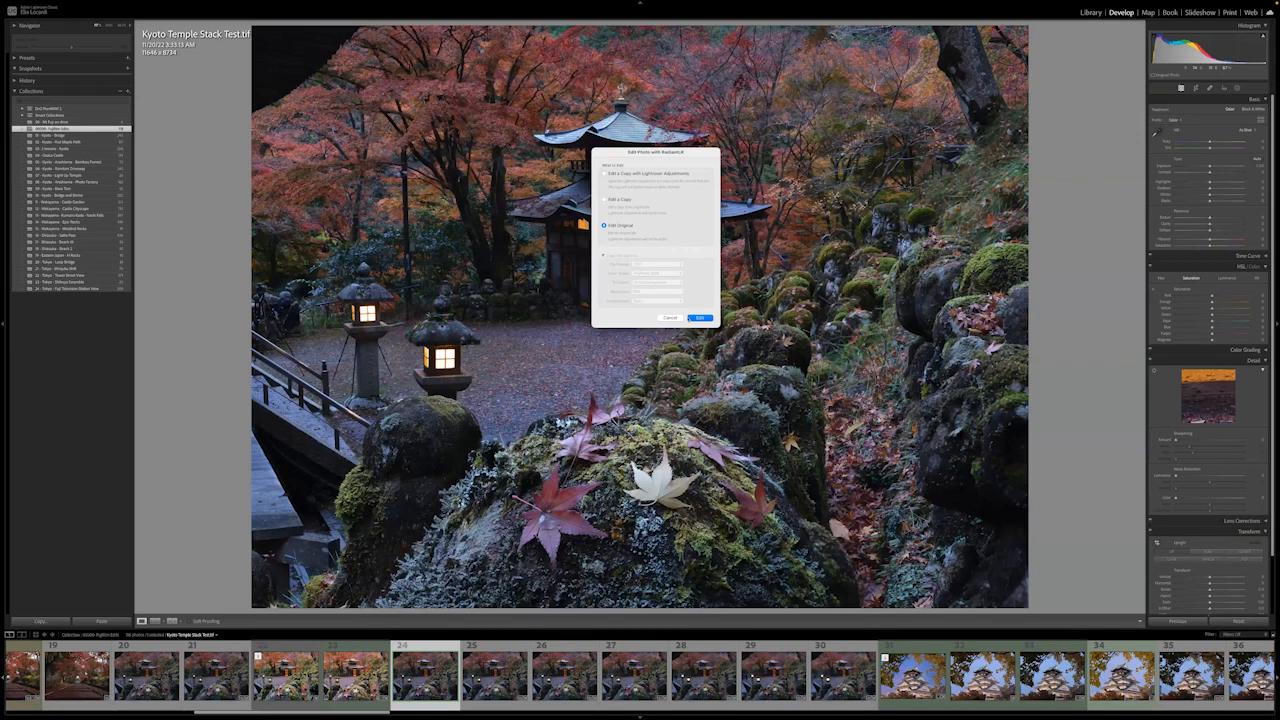
{"action": "left_click", "coordinate": [689, 317]}
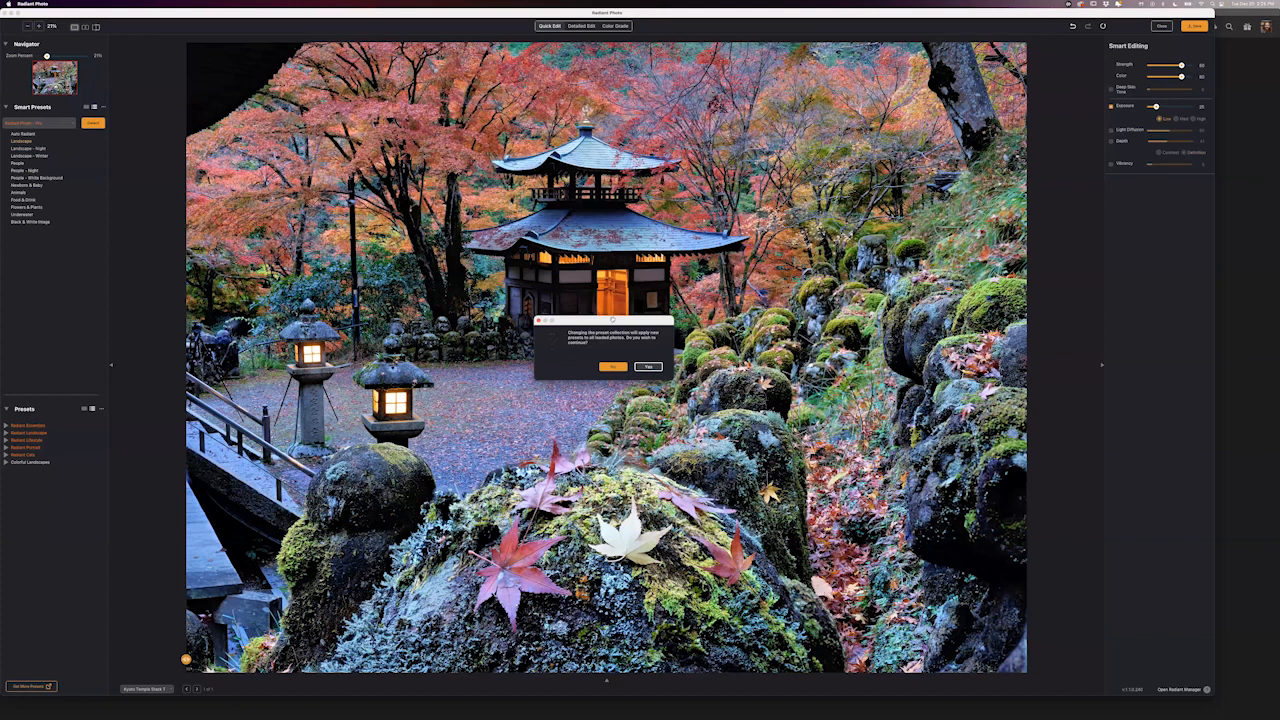
Apply the Landscape smart preset to the Kyoto temple photo and show most of the edited result in split view
{"action": "key", "text": "Return"}
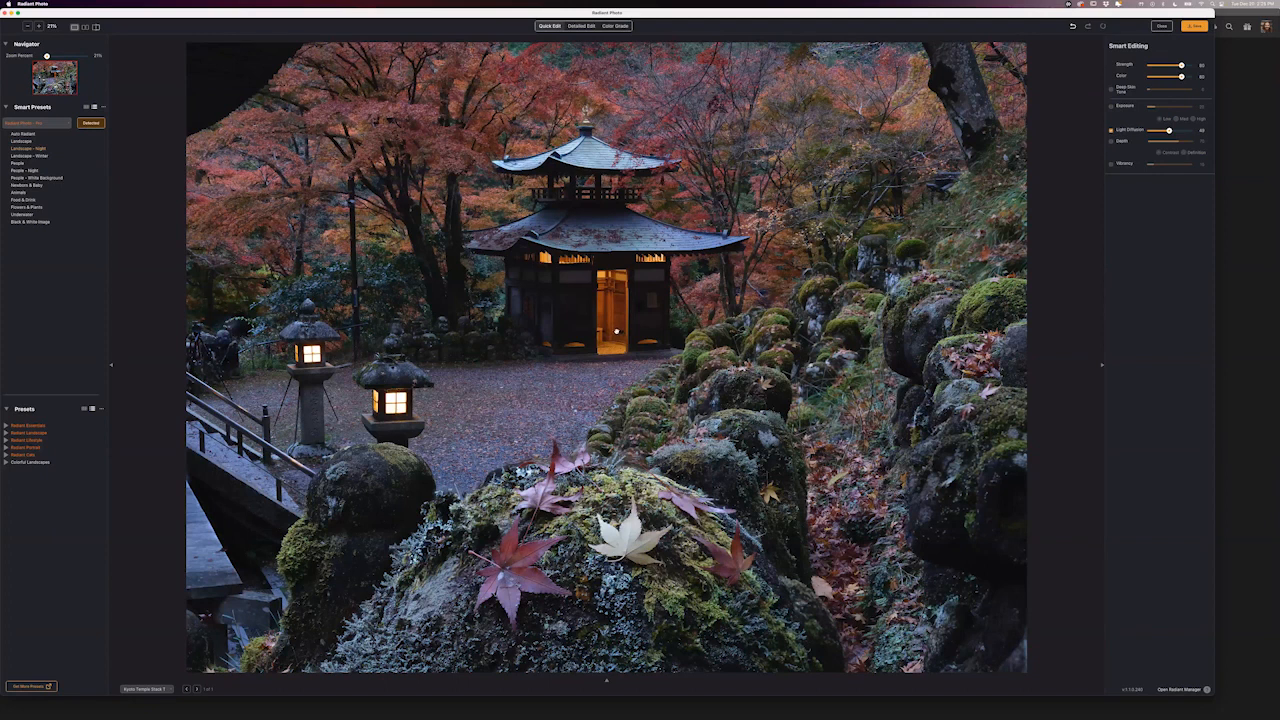
{"action": "left_click", "coordinate": [97, 27]}
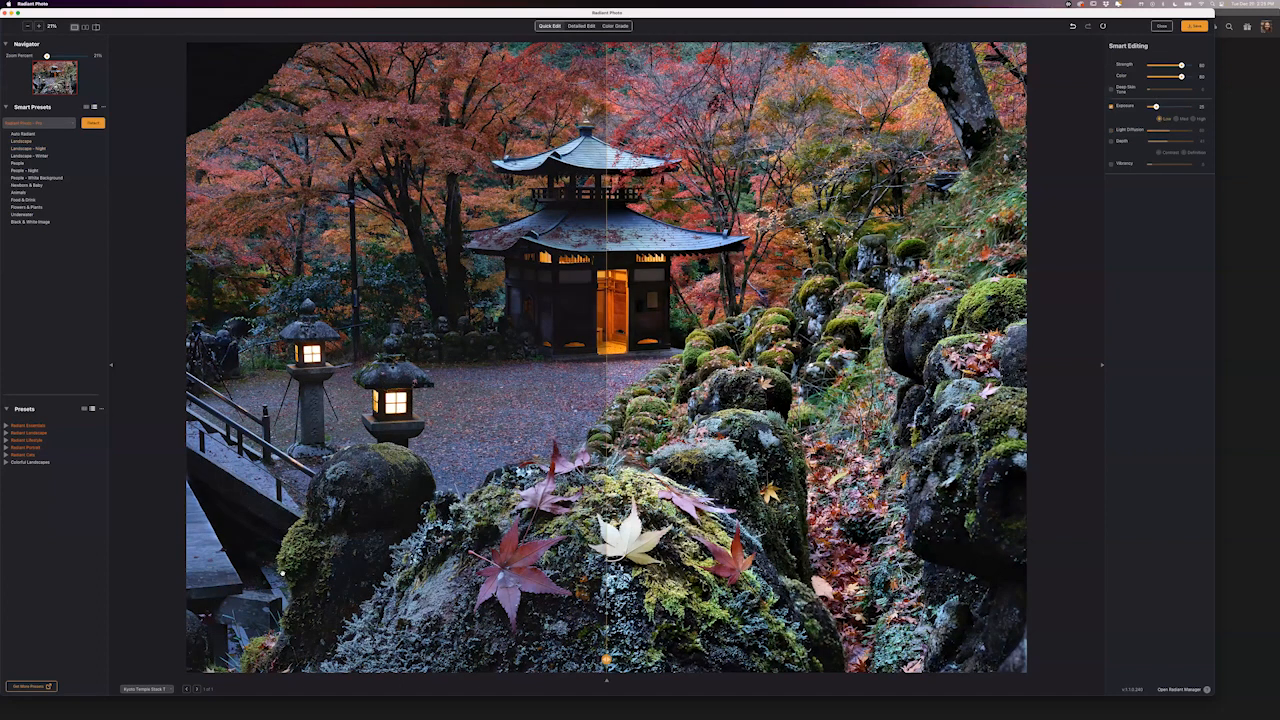
{"action": "left_click_drag", "start_coordinate": [606, 659], "coordinate": [288, 659]}
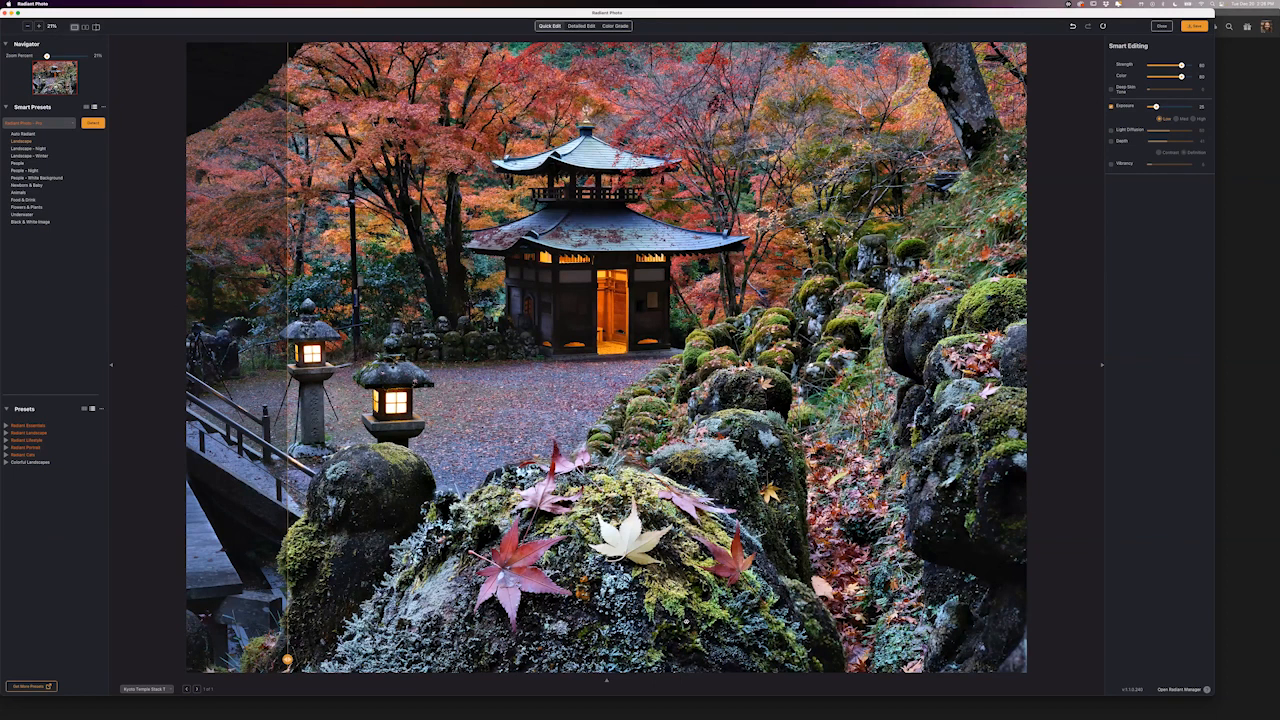
Move the before/after divider toward the temple and inspect the pagoda and mossy rocks up close, returning to the full photo
{"action": "left_click_drag", "start_coordinate": [288, 660], "coordinate": [425, 660]}
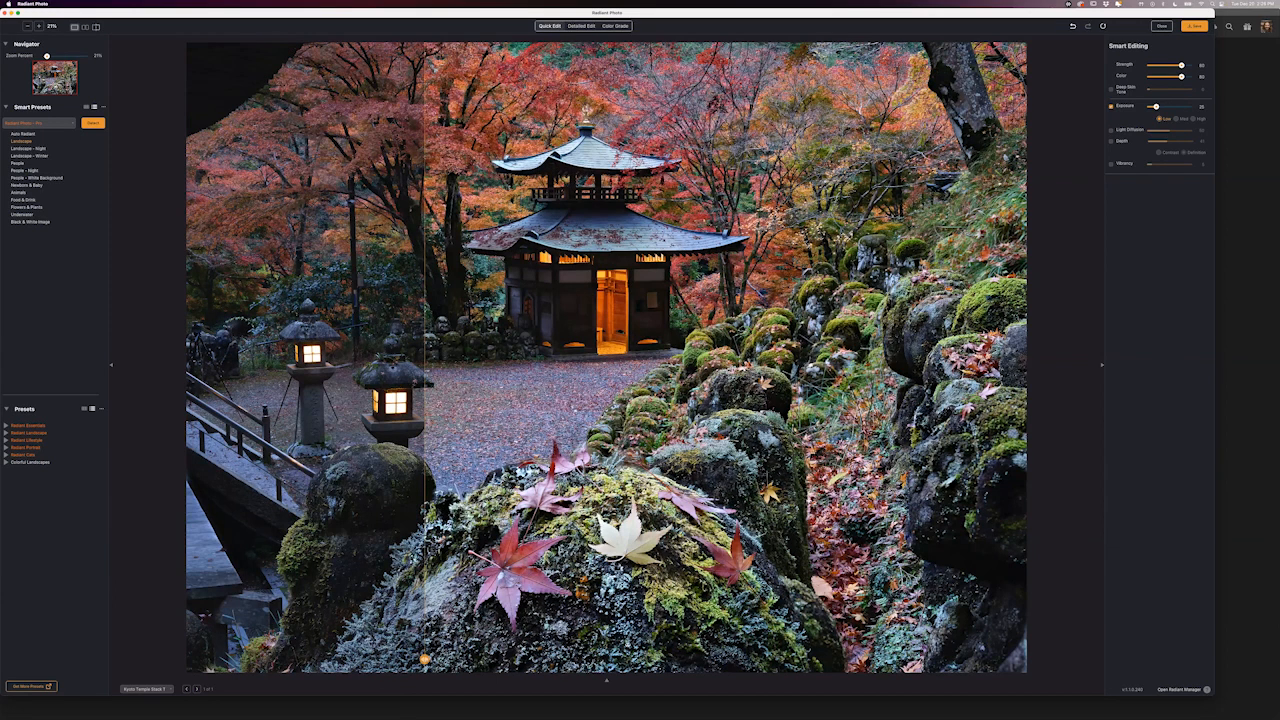
{"action": "left_click_drag", "start_coordinate": [425, 660], "coordinate": [474, 660]}
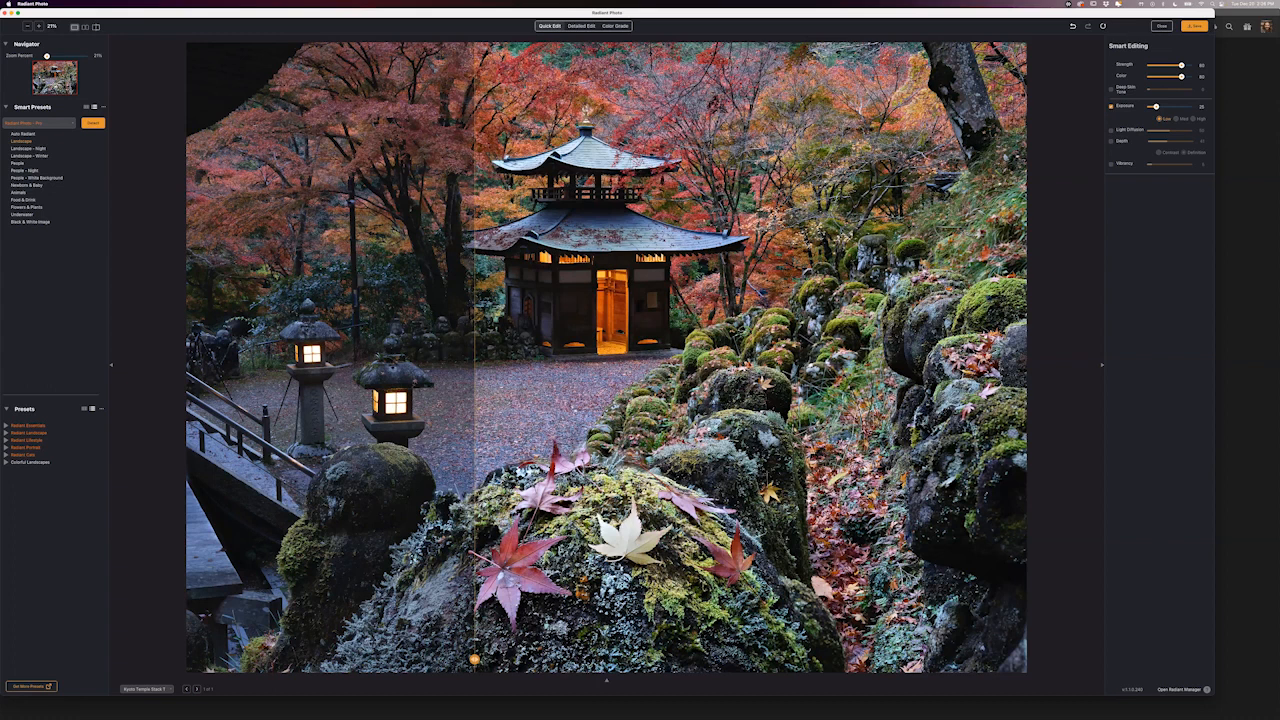
{"action": "key", "text": "super+equal"}
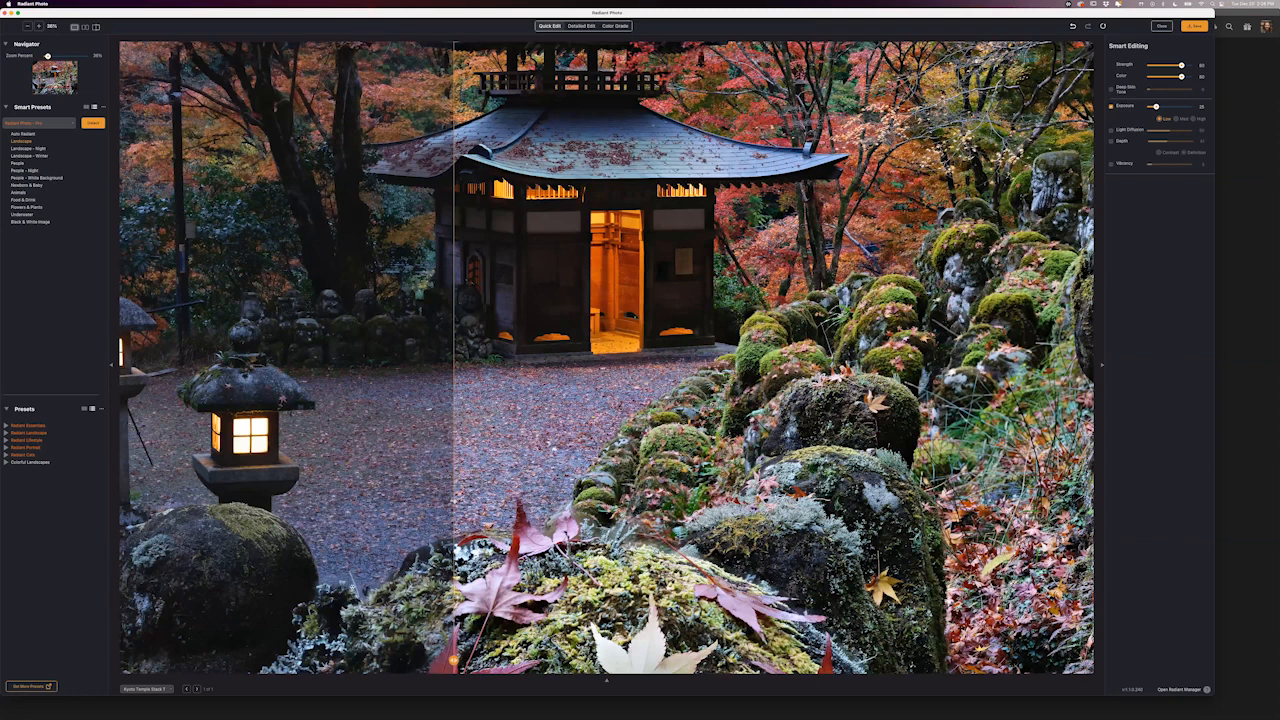
{"action": "key", "text": "super+minus"}
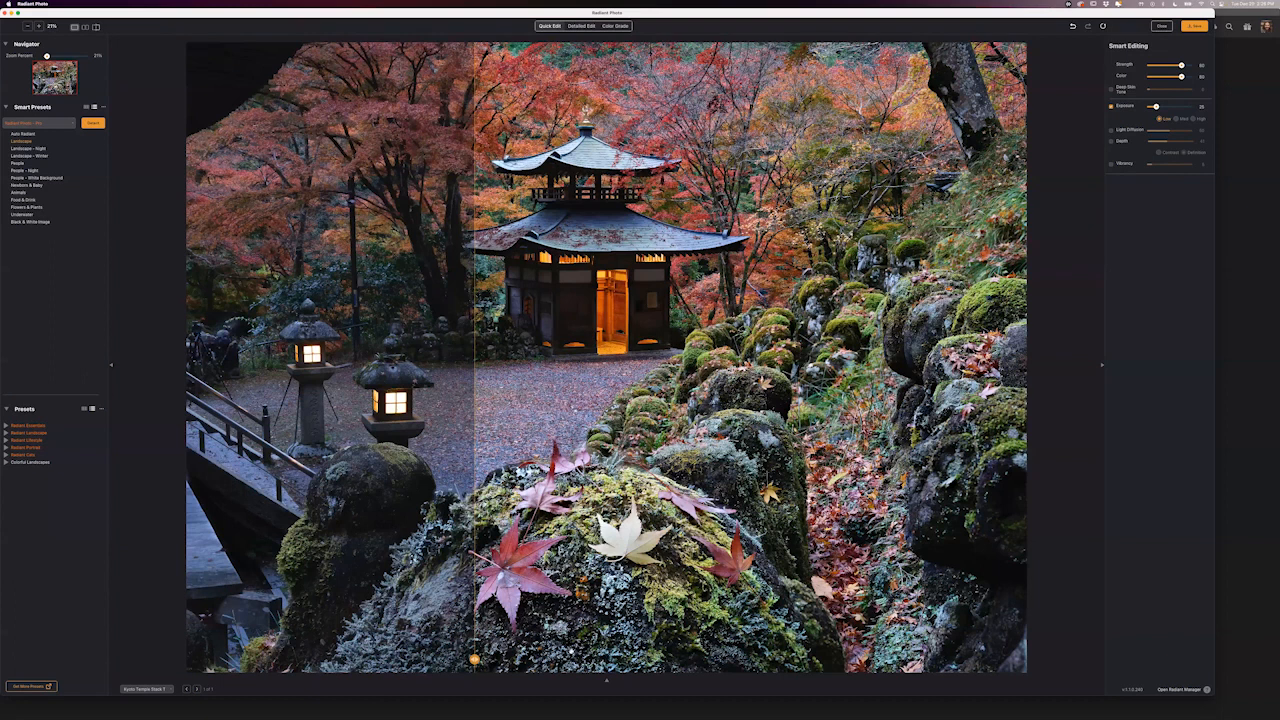
Reveal more of the edited temple photo in split view and apply the Street Aged color grade from Street Pack Looks
{"action": "left_click_drag", "start_coordinate": [474, 660], "coordinate": [431, 660]}
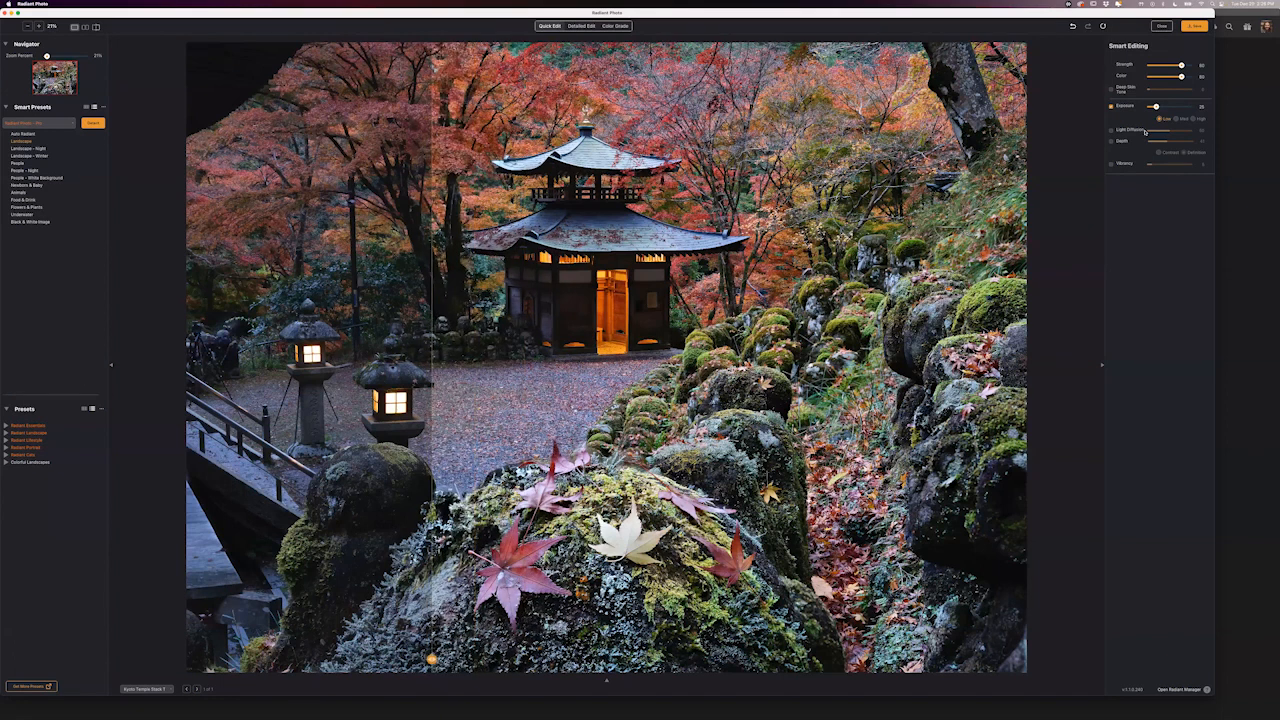
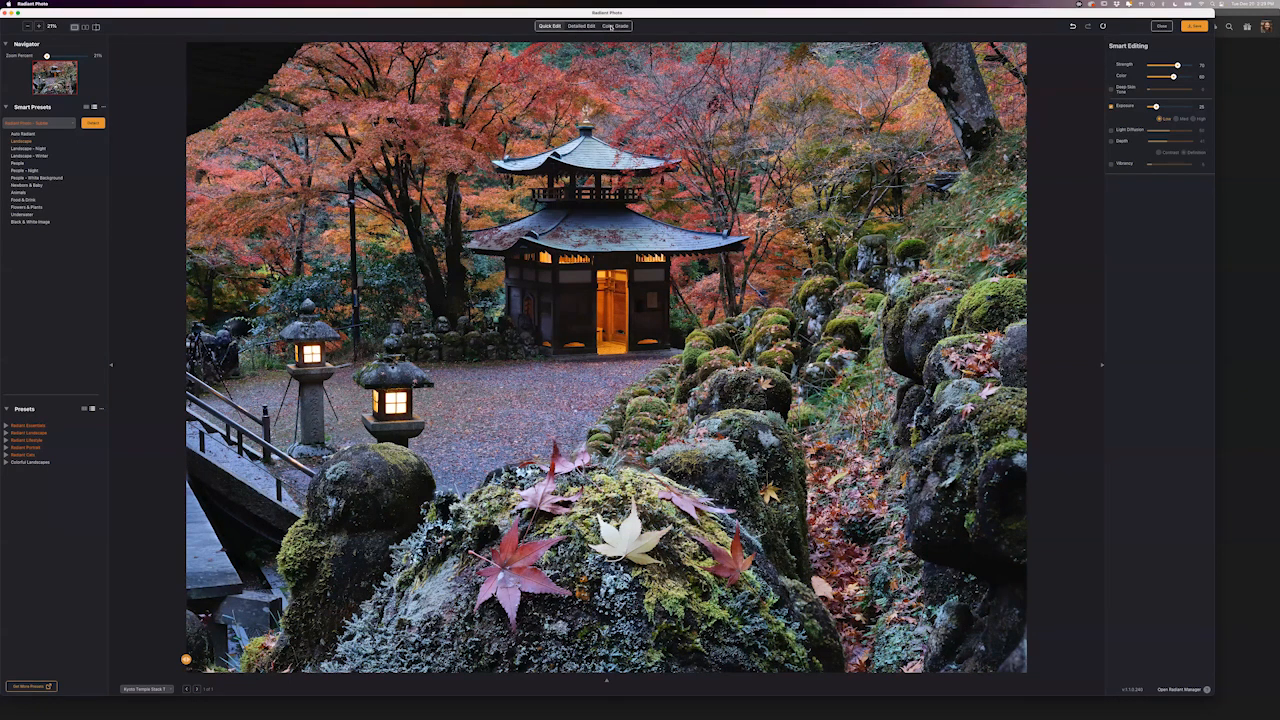
{"action": "left_click", "coordinate": [611, 27]}
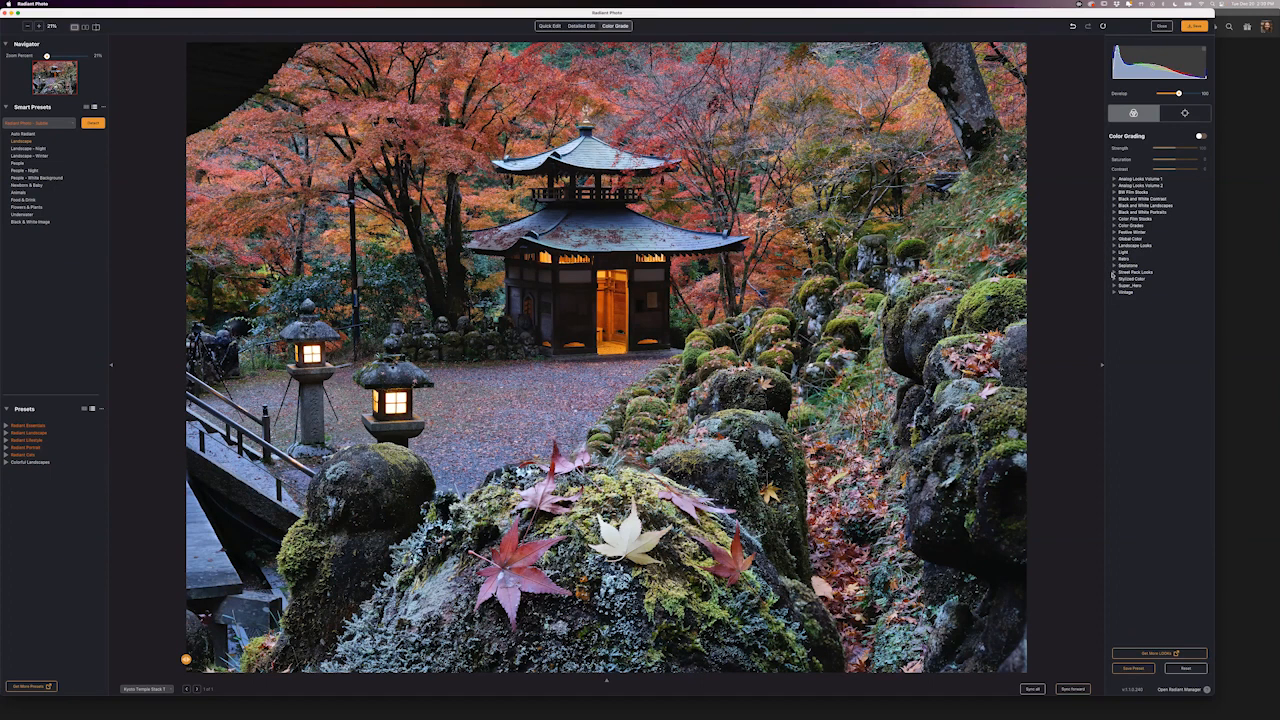
{"action": "left_click", "coordinate": [1118, 272]}
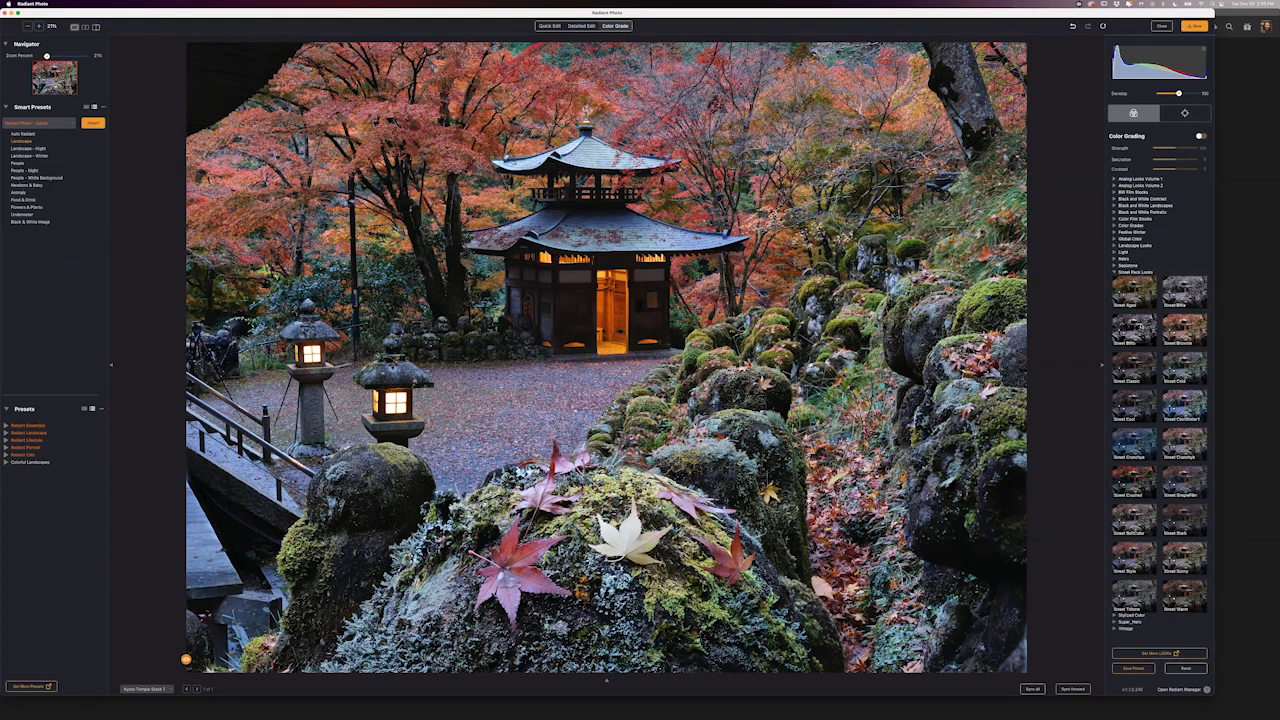
{"action": "left_click", "coordinate": [1140, 298]}
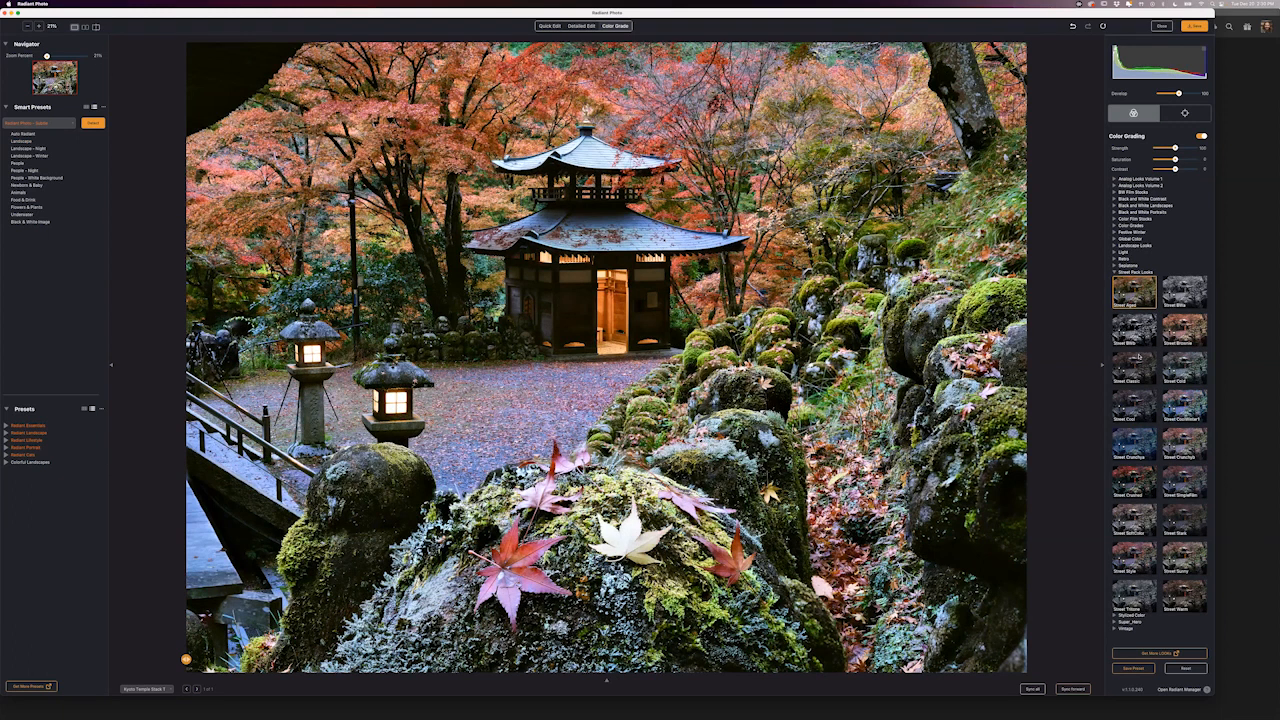
{"action": "left_click", "coordinate": [1184, 329]}
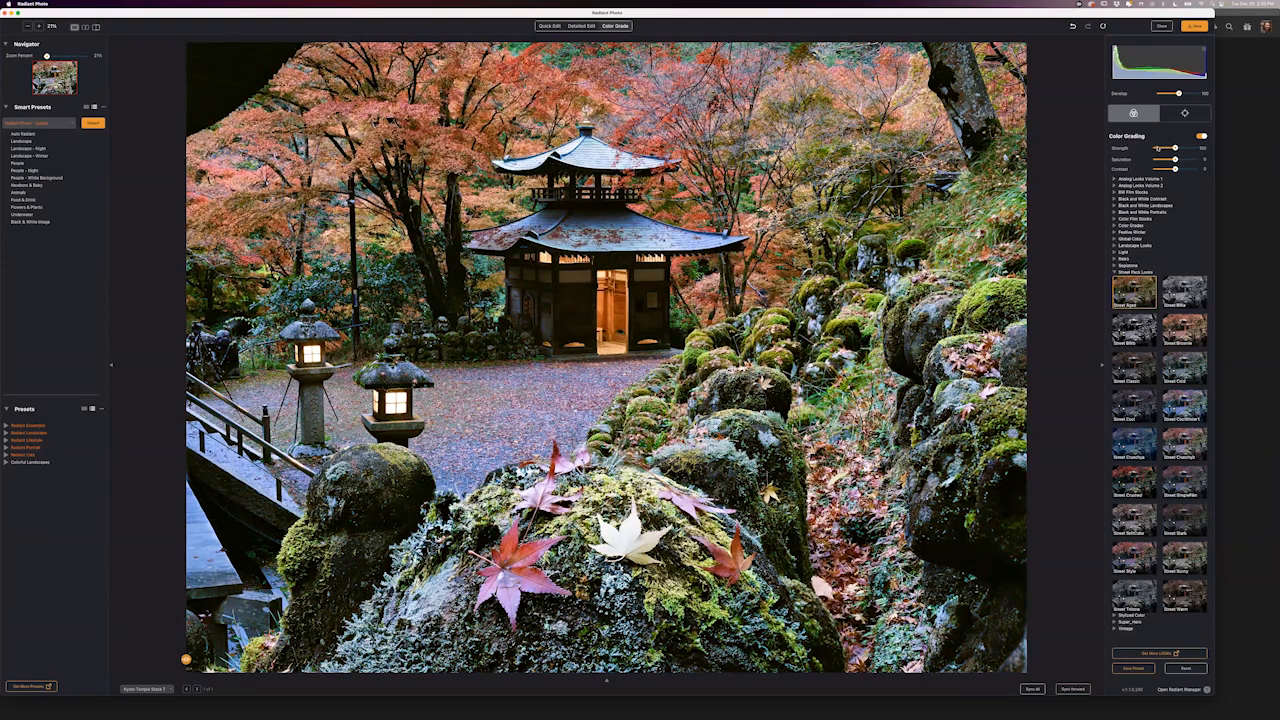
Try weaker strengths for the Street Aged color grade and reduce its saturation and contrast
{"action": "left_click", "coordinate": [1157, 148]}
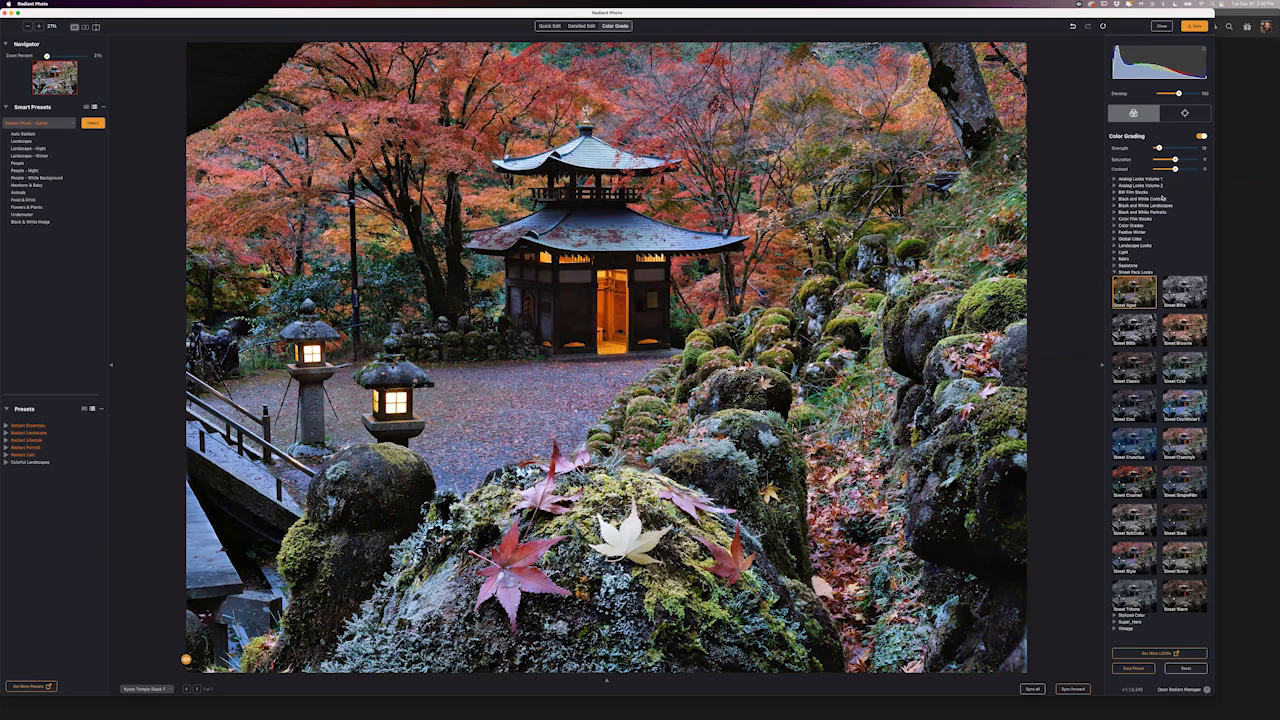
{"action": "left_click_drag", "start_coordinate": [1159, 148], "coordinate": [1168, 148]}
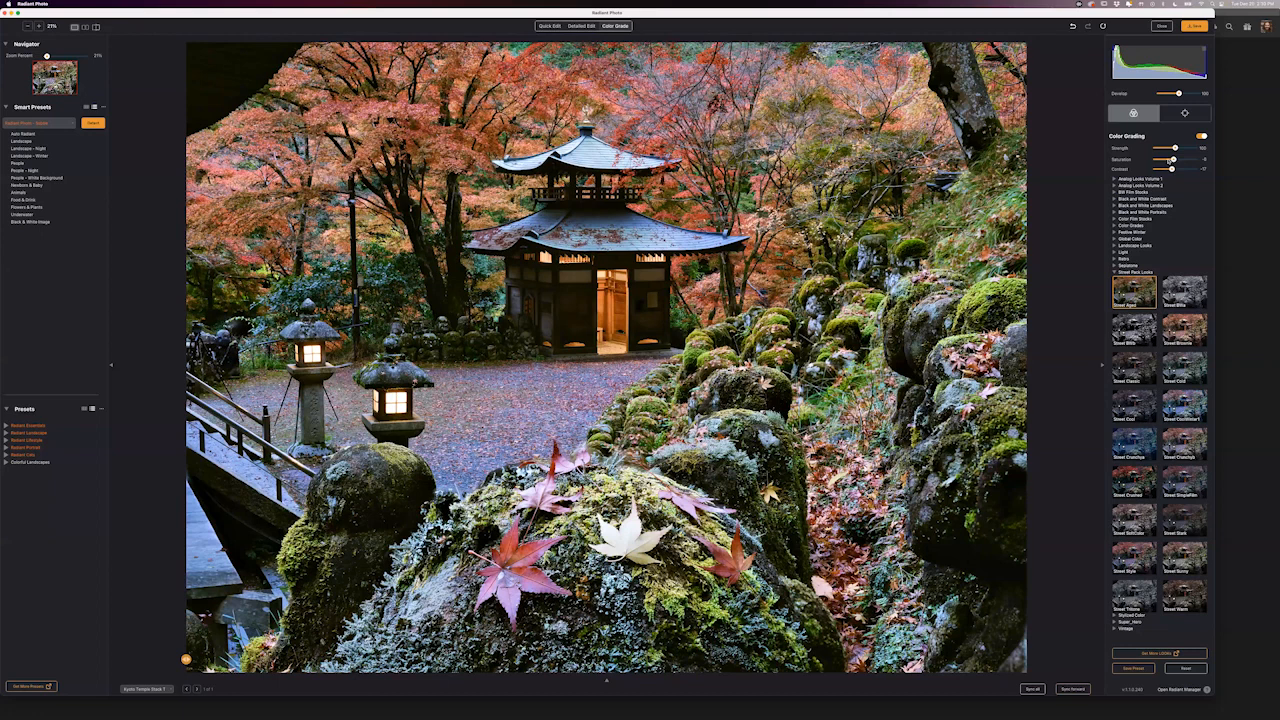
{"action": "left_click_drag", "start_coordinate": [1175, 148], "coordinate": [1170, 148]}
Compare several Street Pack Looks on the temple photo and choose the muted look beside Street Aged
{"action": "left_click", "coordinate": [1153, 342]}
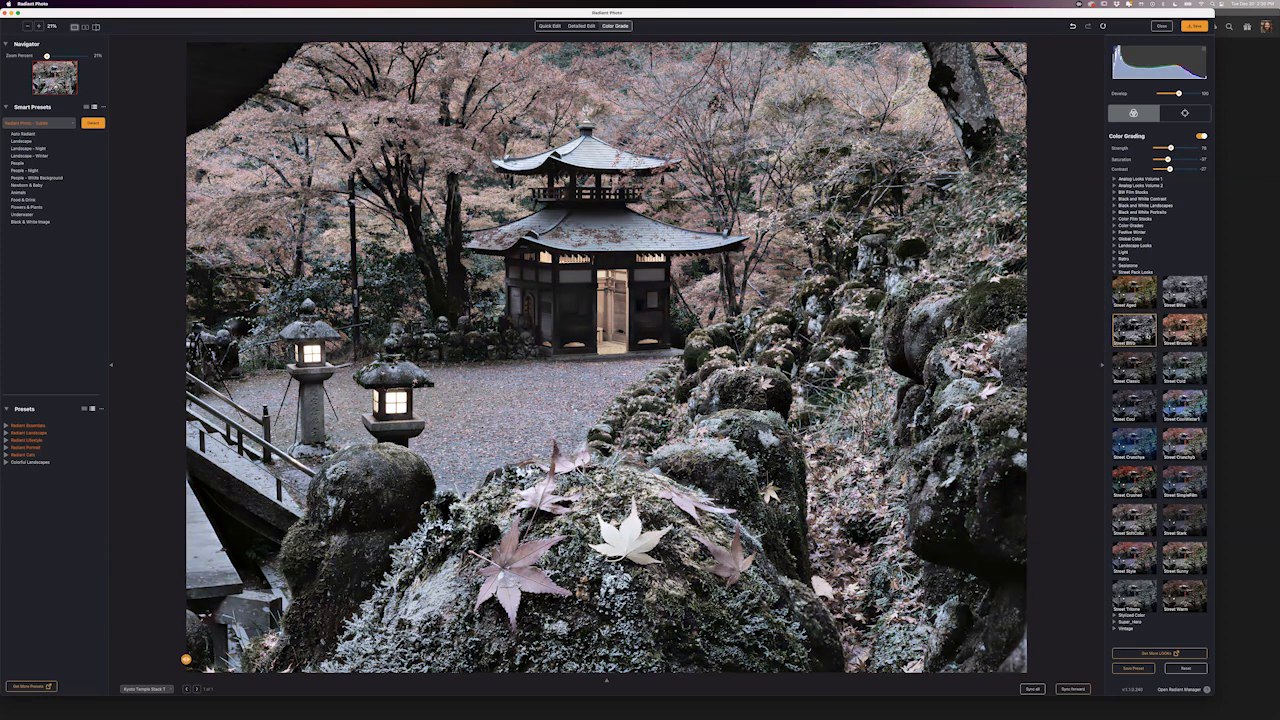
{"action": "left_click", "coordinate": [1134, 291]}
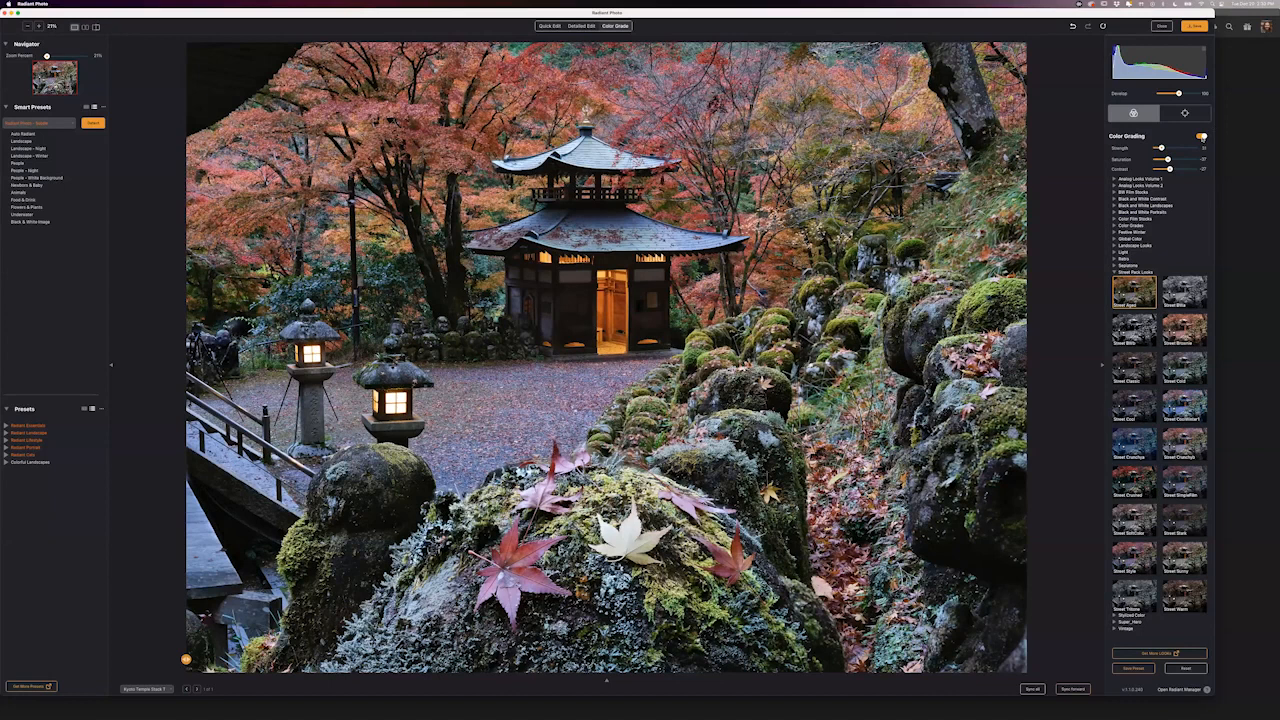
{"action": "key", "text": "Down"}
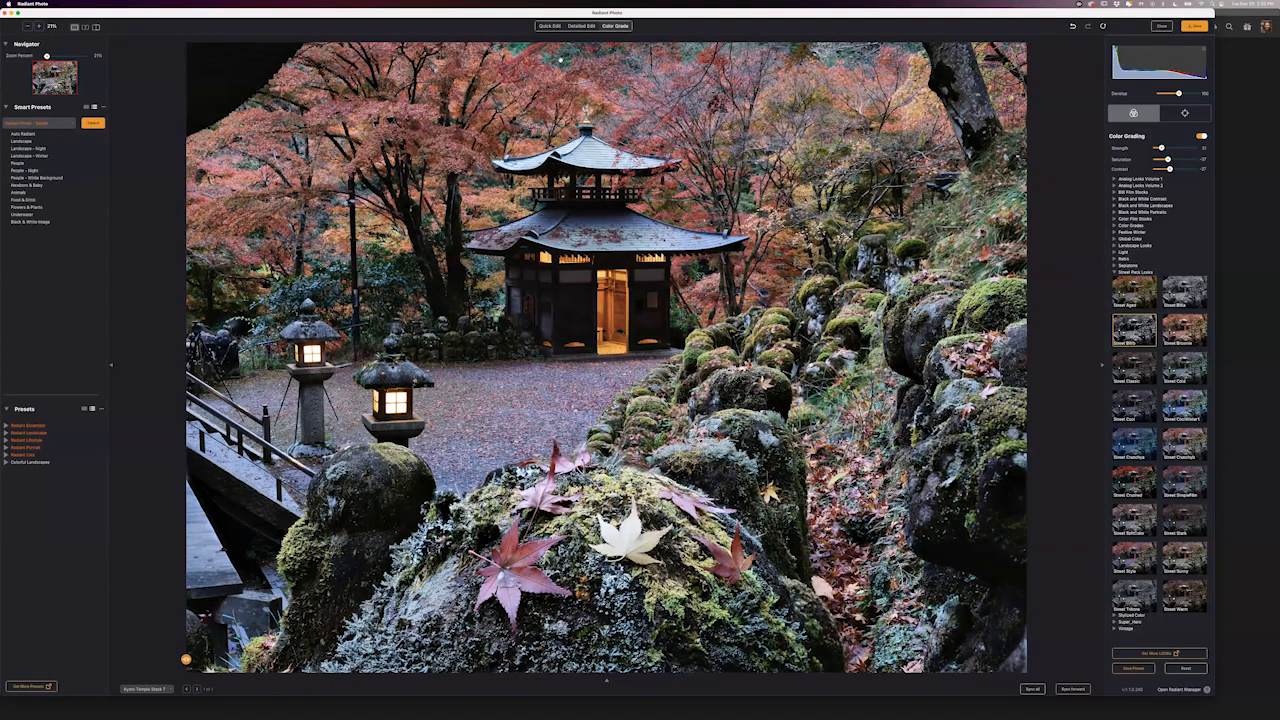
{"action": "left_click", "coordinate": [550, 27]}
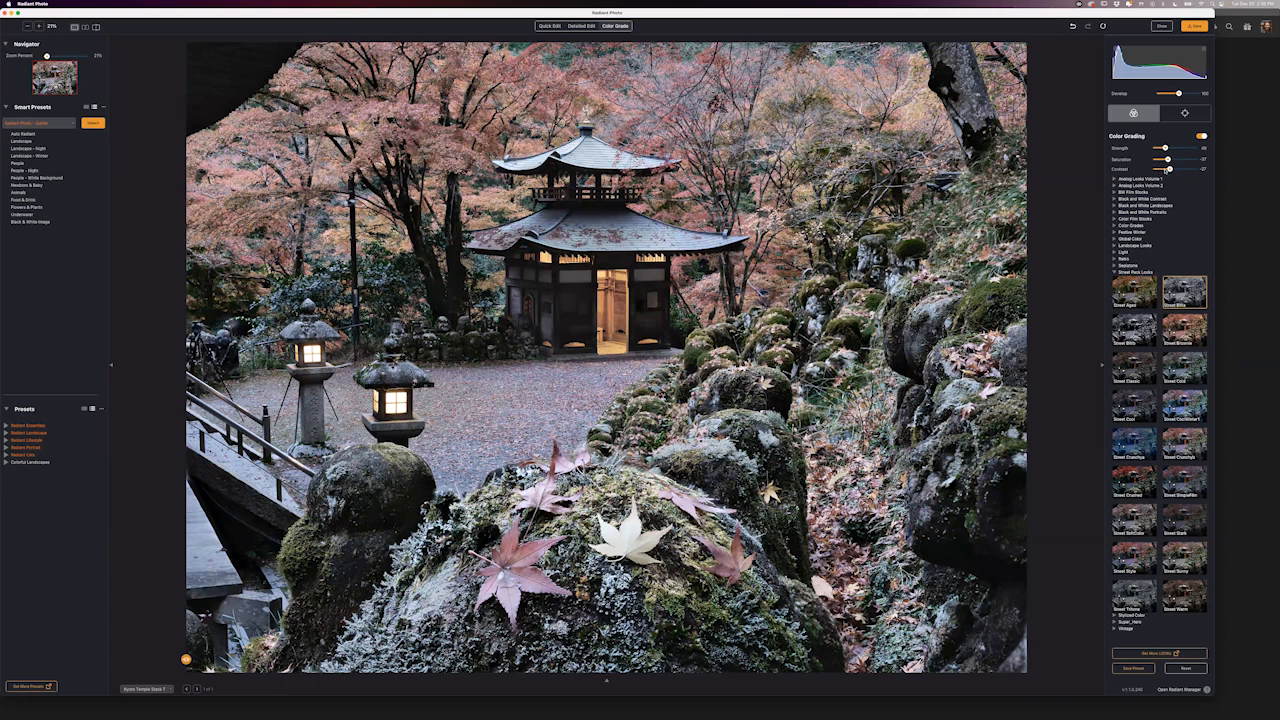
Lower the muted look's contrast and strength, and compare the graded temple photo with the original
{"action": "left_click_drag", "start_coordinate": [1169, 169], "coordinate": [1162, 148]}
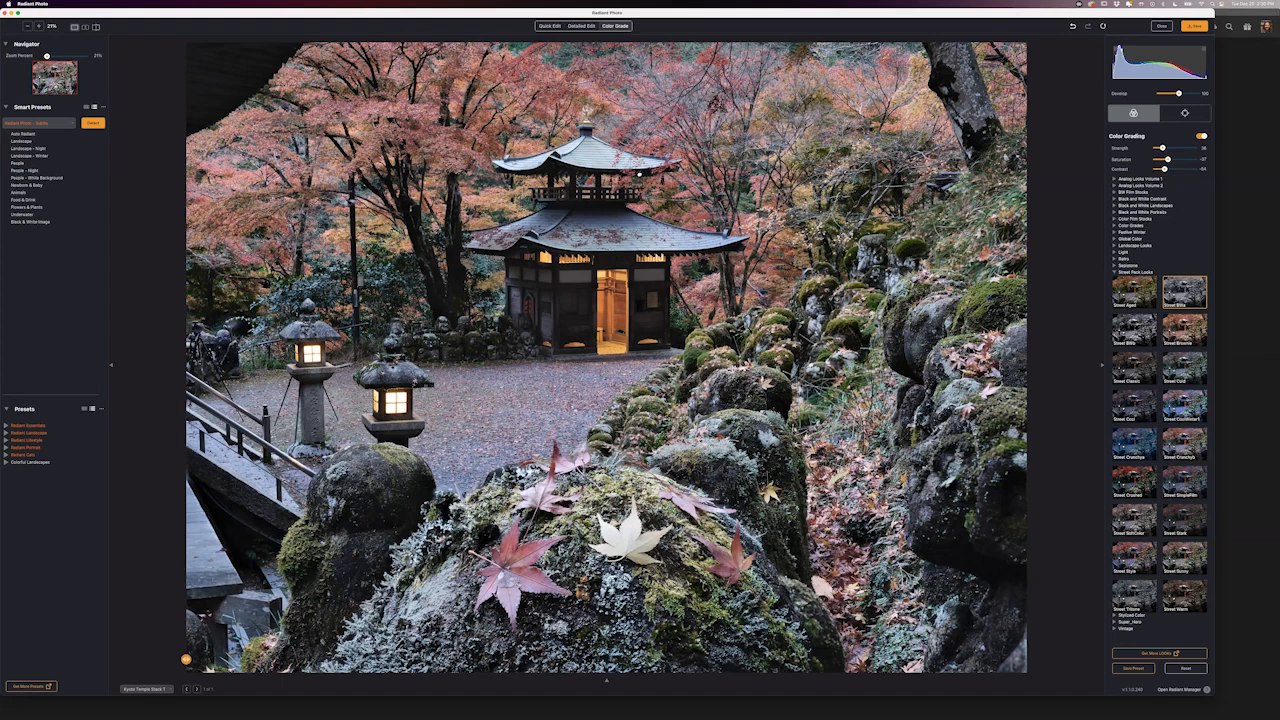
{"action": "key", "text": "backslash"}
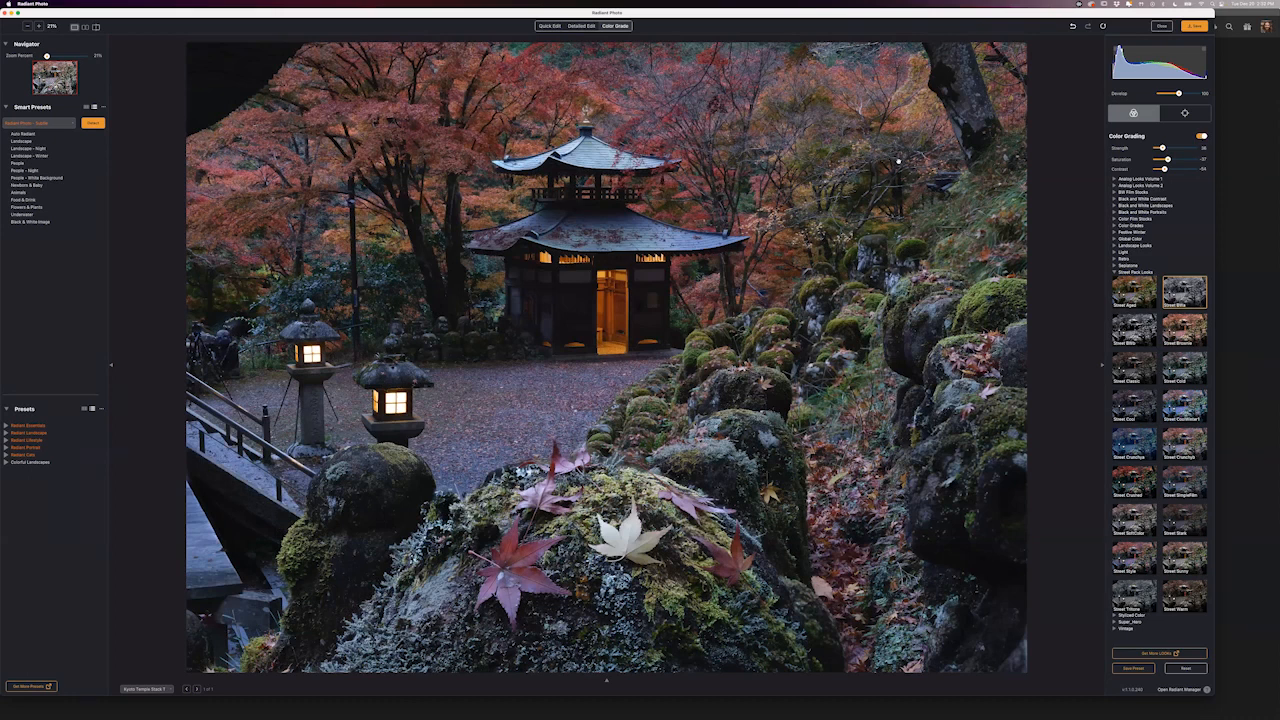
{"action": "key", "text": "backslash"}
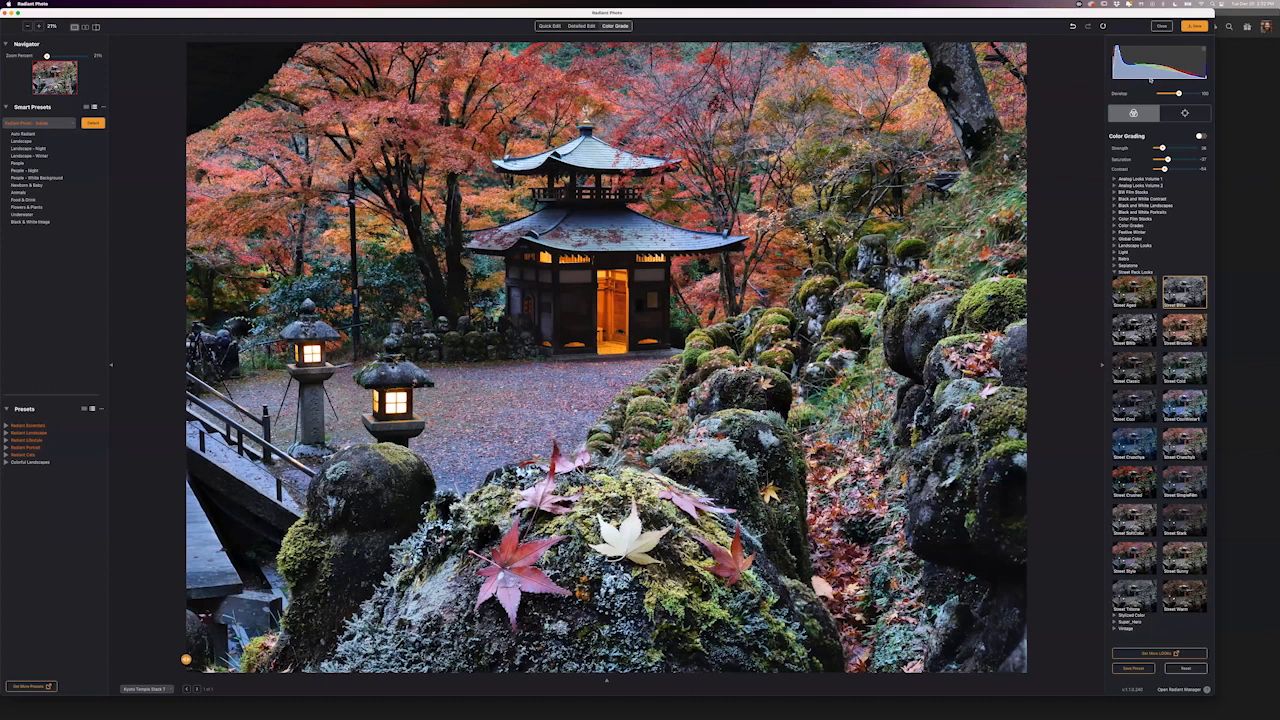
Toggle the color grading for comparison, and in Quick Edit minimize Color and slightly raise the smart edit's Strength
{"action": "left_click", "coordinate": [549, 25]}
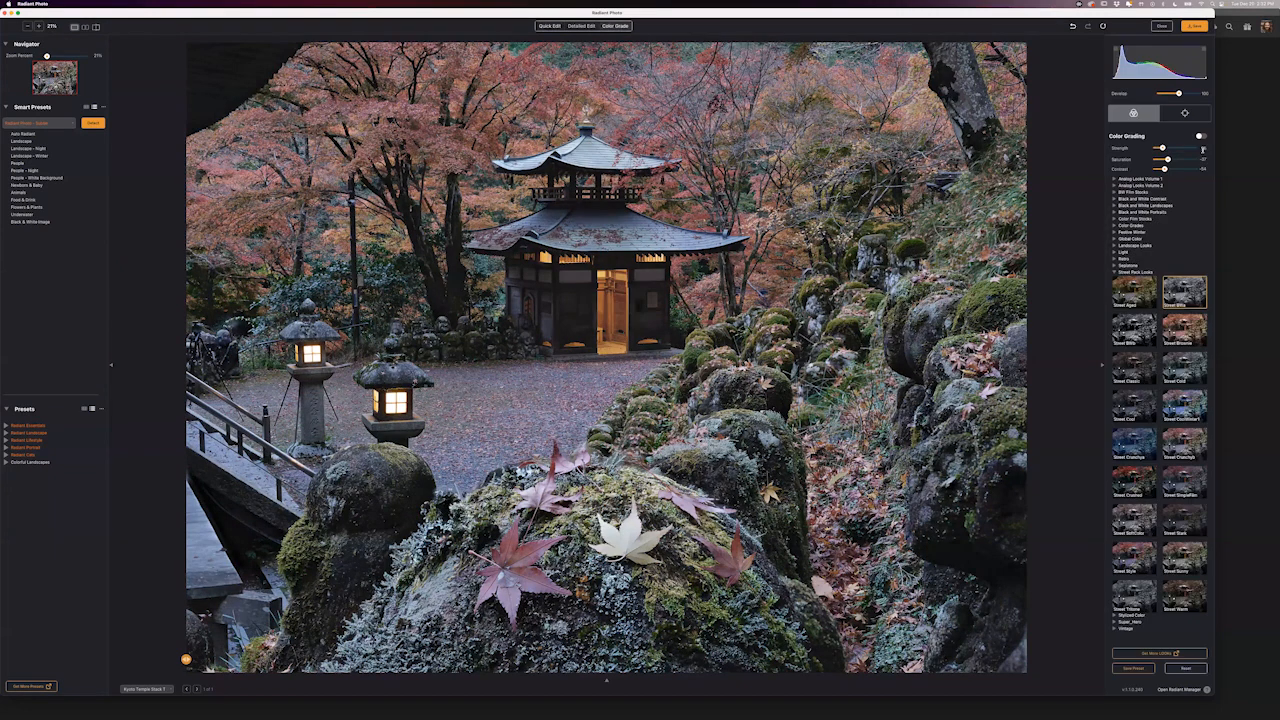
{"action": "left_click", "coordinate": [1201, 135]}
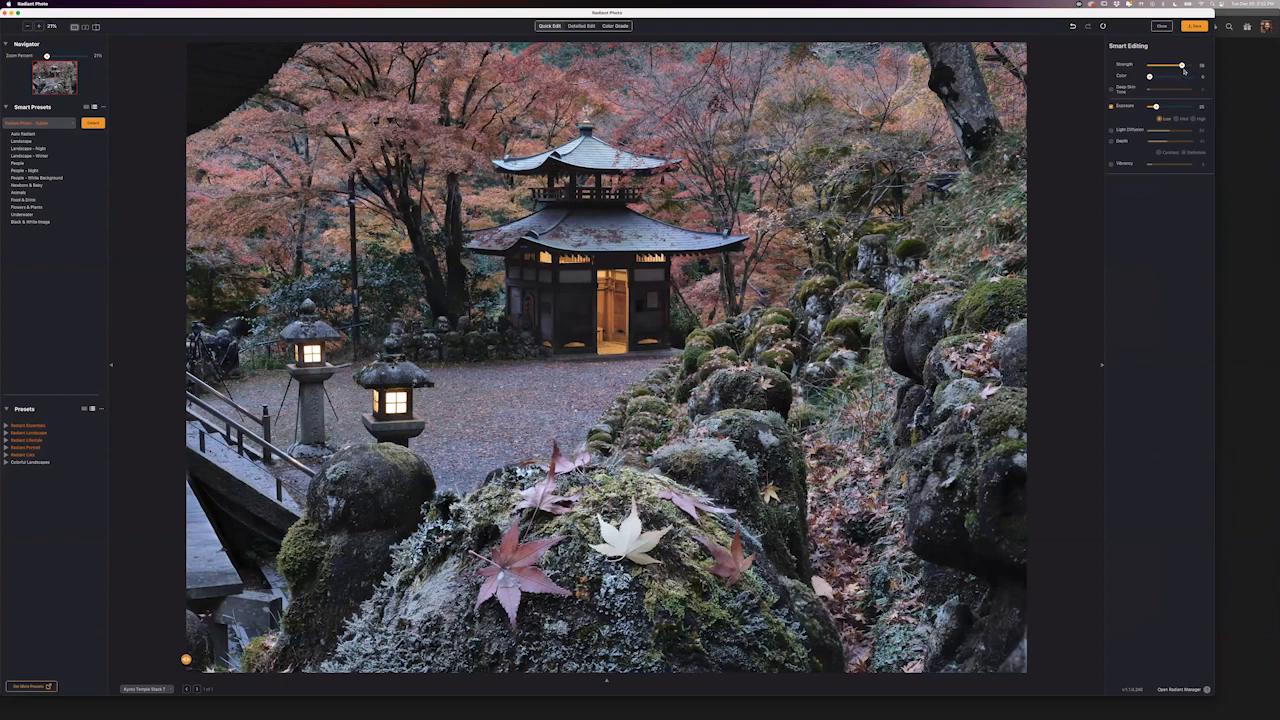
{"action": "left_click_drag", "start_coordinate": [1182, 65], "coordinate": [1183, 65]}
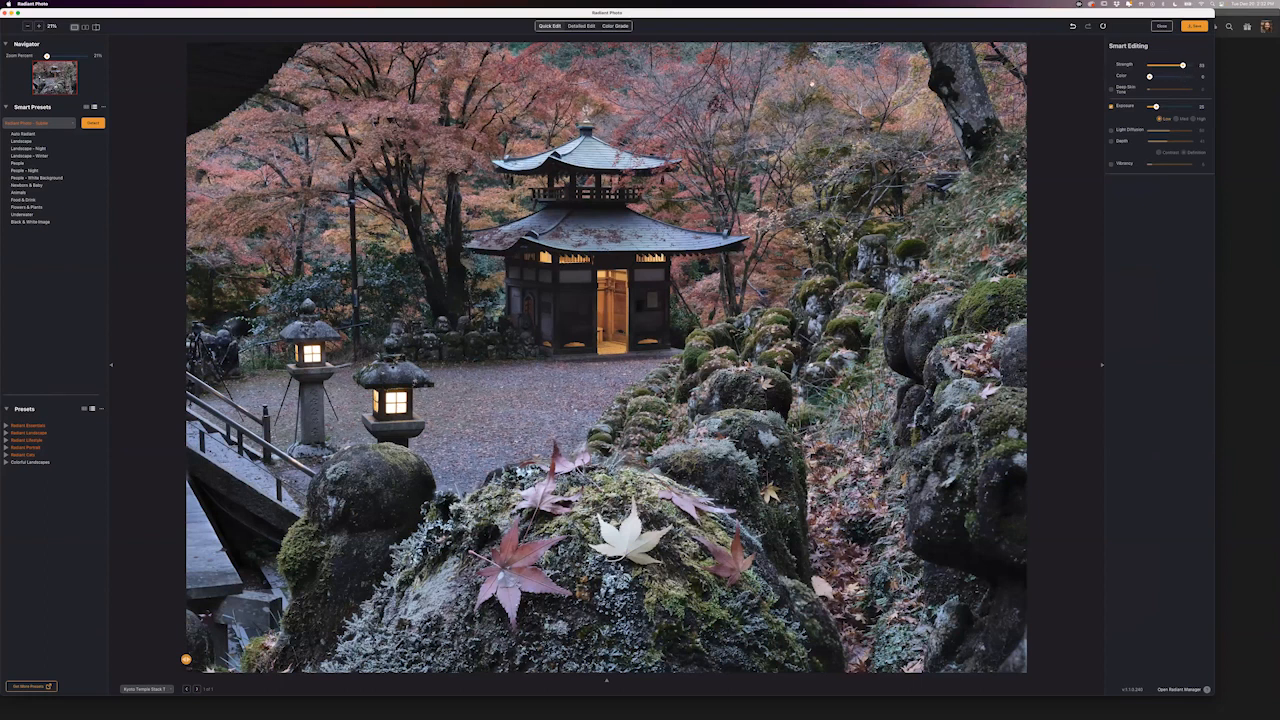
Reduce the color grade's strength, saturation and contrast further, and fine-tune the overall Develop amount
{"action": "left_click", "coordinate": [615, 25]}
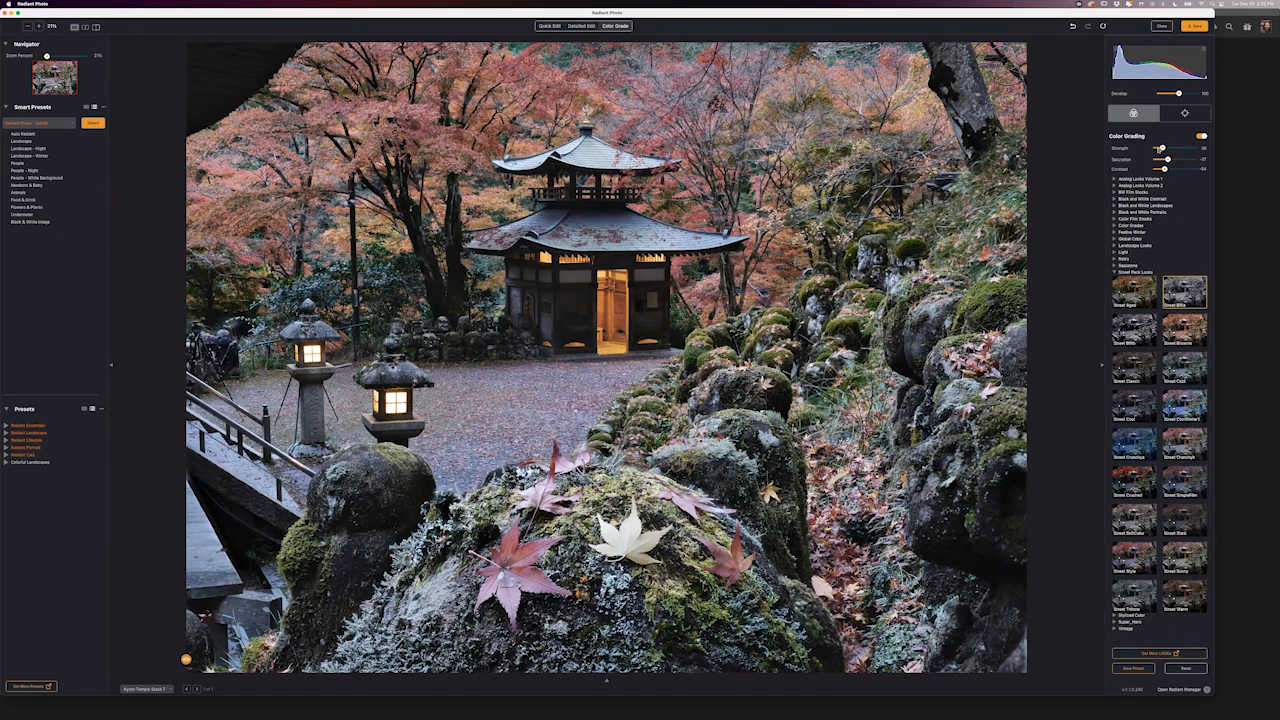
{"action": "left_click_drag", "start_coordinate": [1178, 93], "coordinate": [1181, 97]}
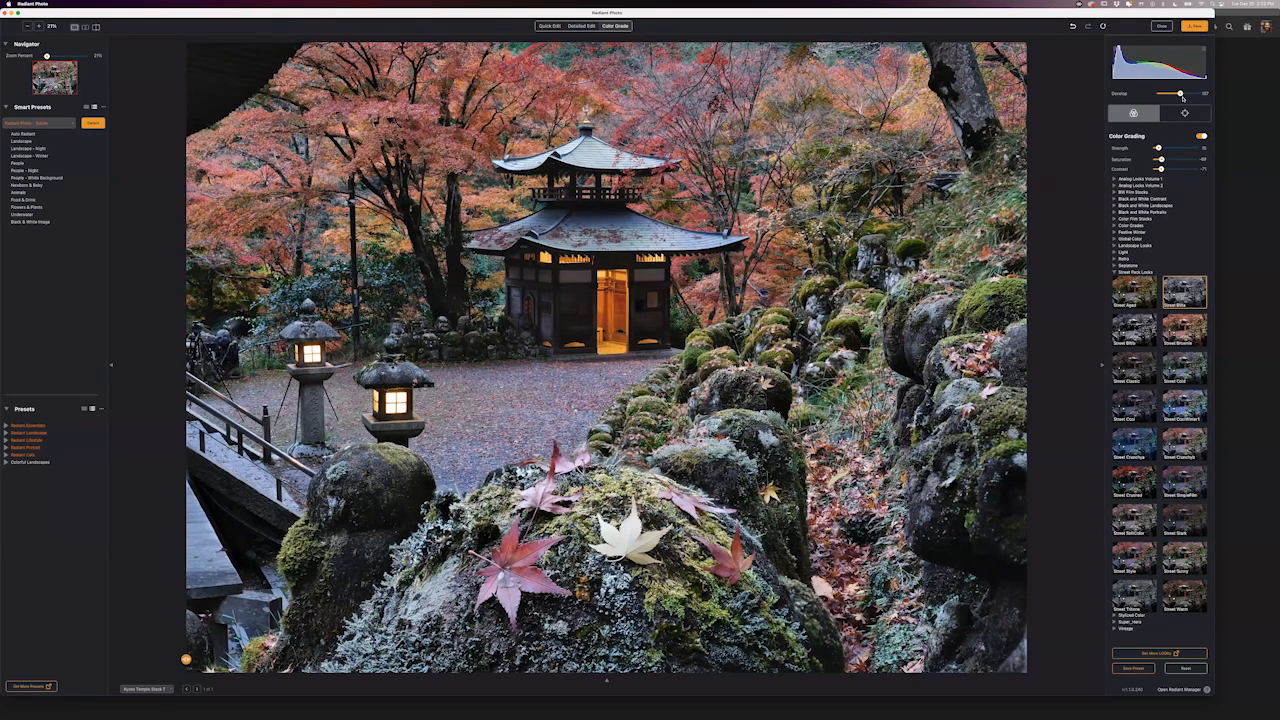
{"action": "left_click", "coordinate": [1177, 97]}
{"action": "left_click_drag", "start_coordinate": [1179, 99], "coordinate": [1180, 95]}
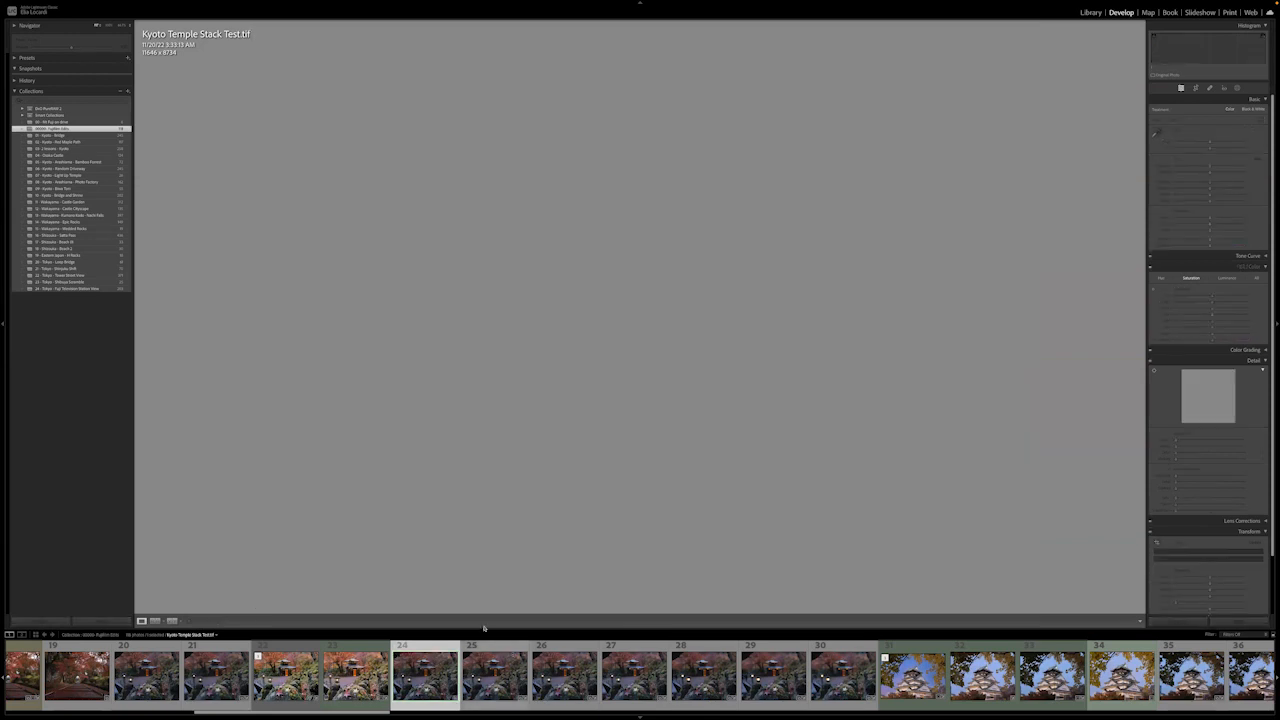
Browse back through the Lightroom Classic filmstrip to the red maple path photos and select the dark, unedited version
{"action": "scroll", "coordinate": [347, 678], "scroll_direction": "up", "scroll_amount": 5}
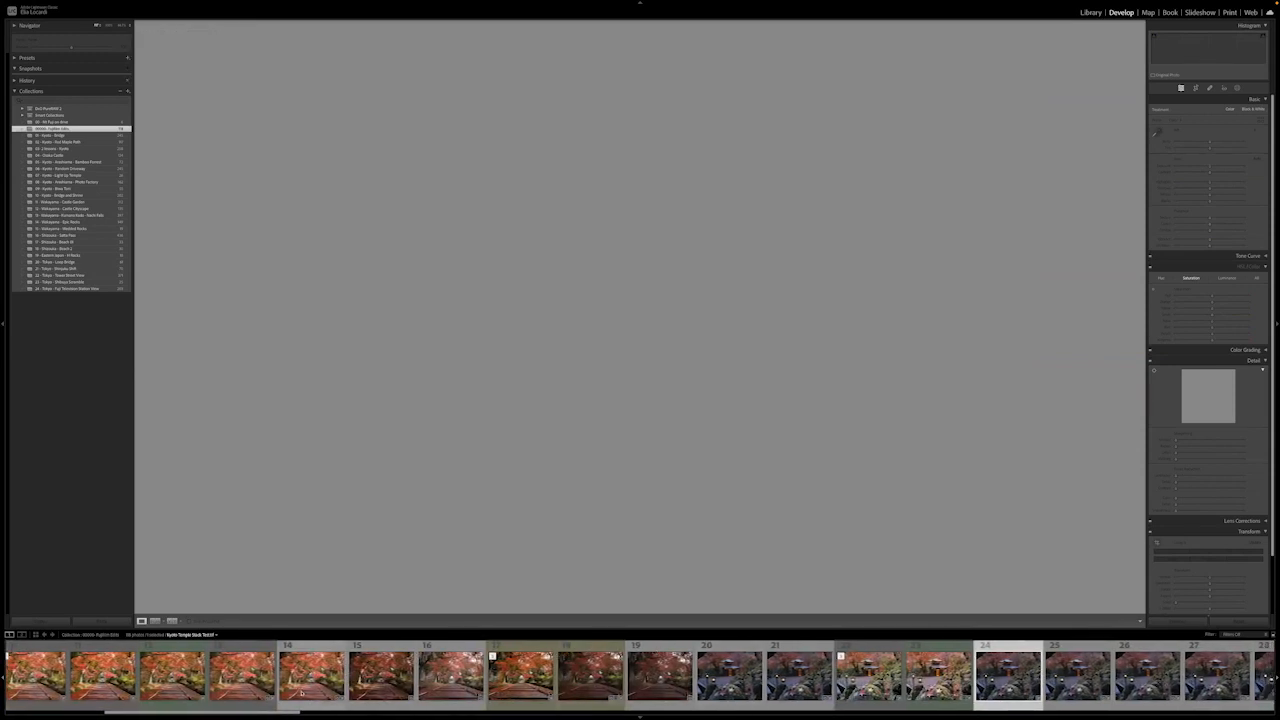
{"action": "scroll", "coordinate": [299, 689], "scroll_direction": "up", "scroll_amount": 4}
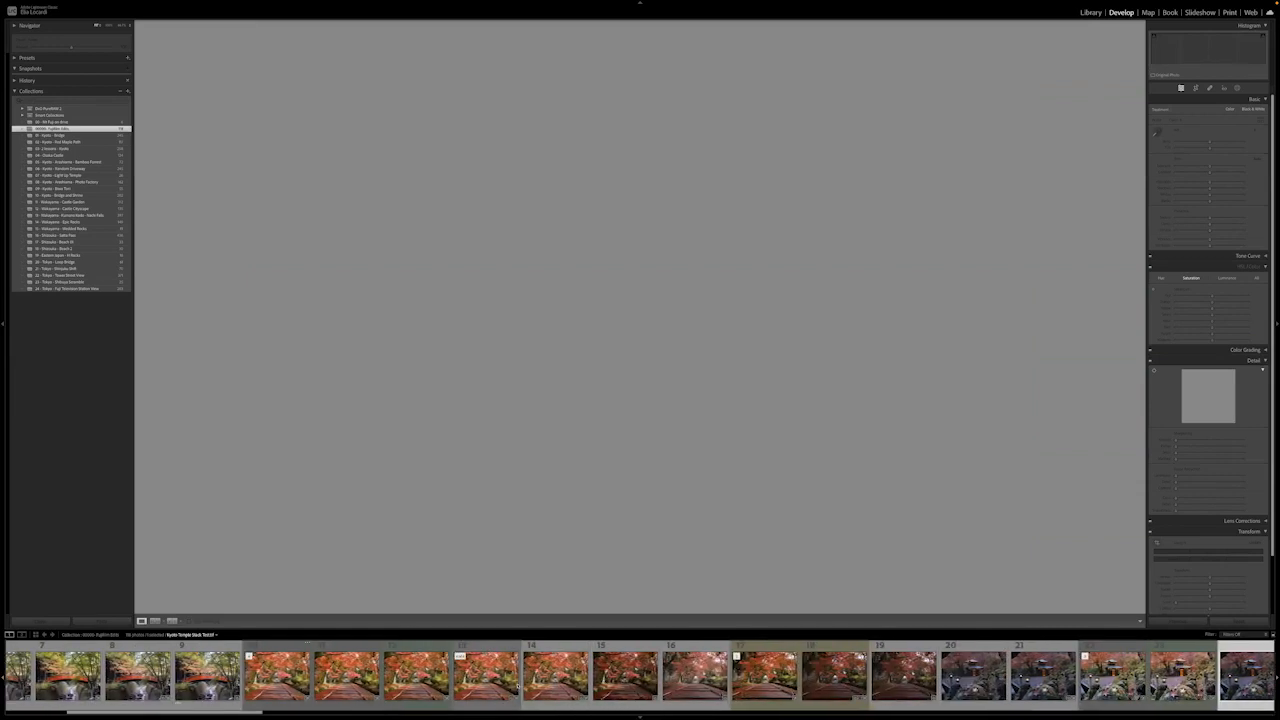
{"action": "left_click", "coordinate": [439, 690]}
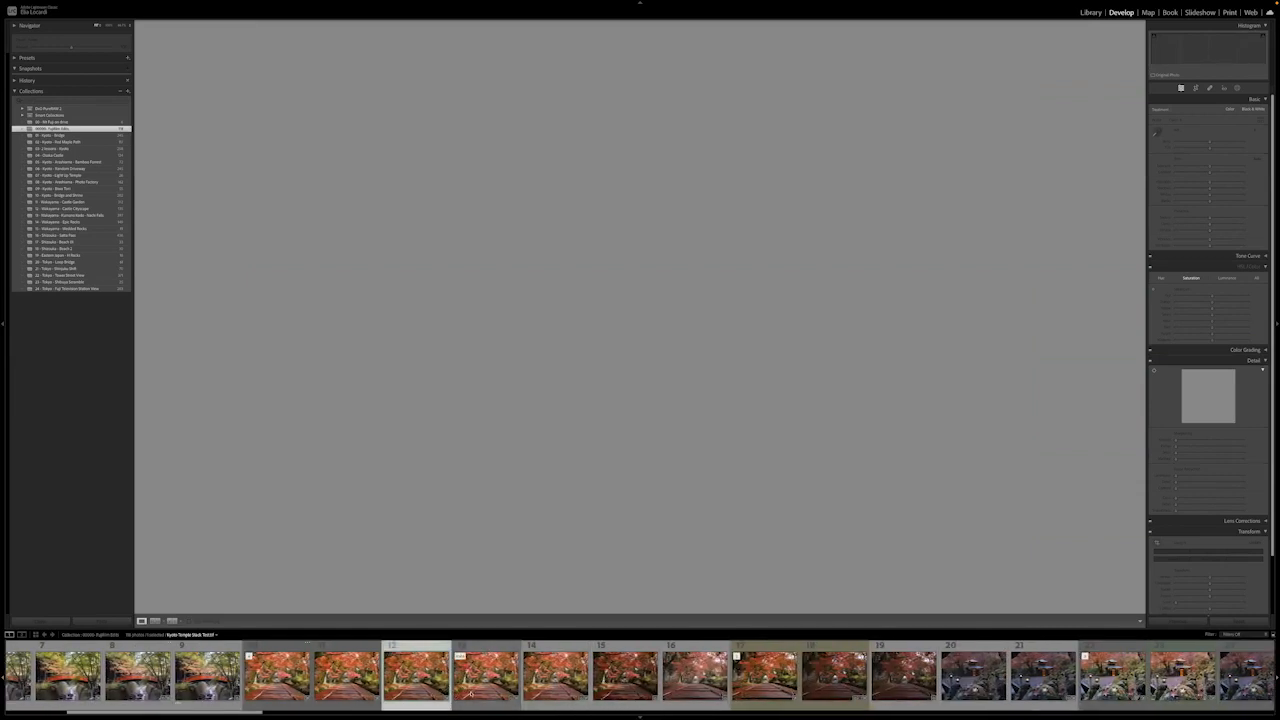
{"action": "left_click", "coordinate": [472, 684]}
{"action": "left_click", "coordinate": [436, 684]}
{"action": "left_click", "coordinate": [474, 684]}
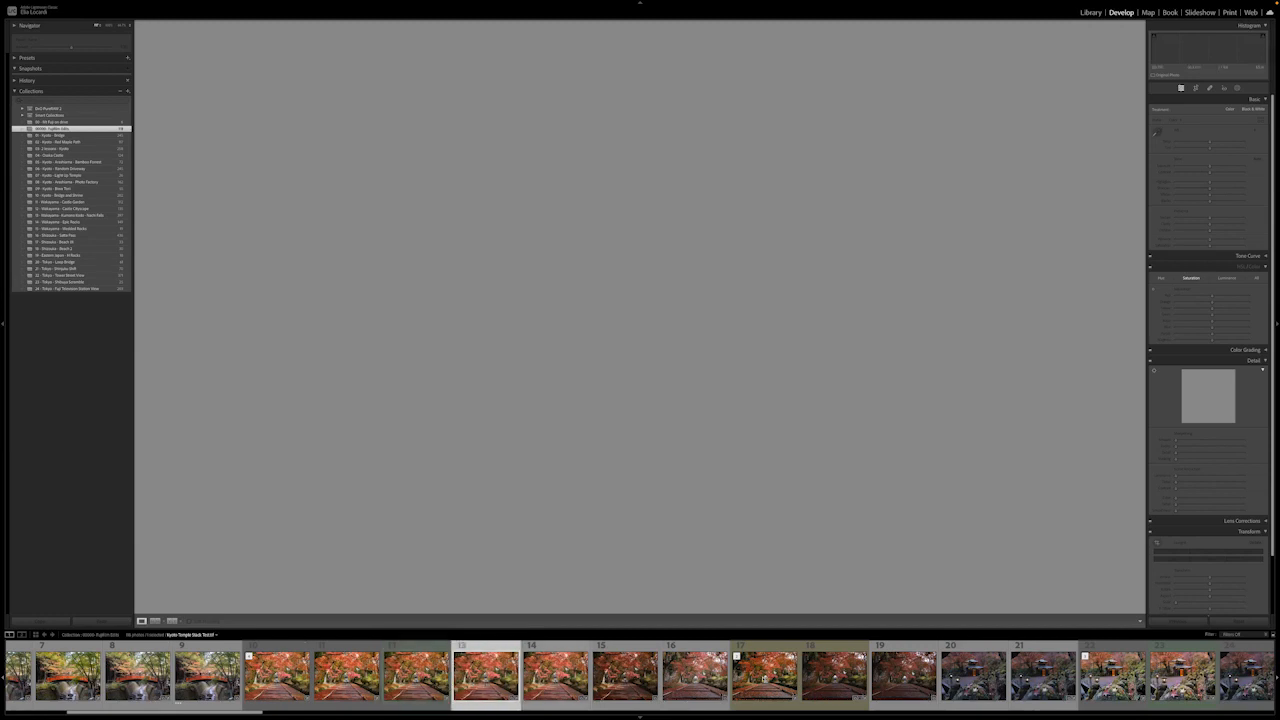
{"action": "left_click", "coordinate": [762, 680]}
{"action": "left_click", "coordinate": [834, 680]}
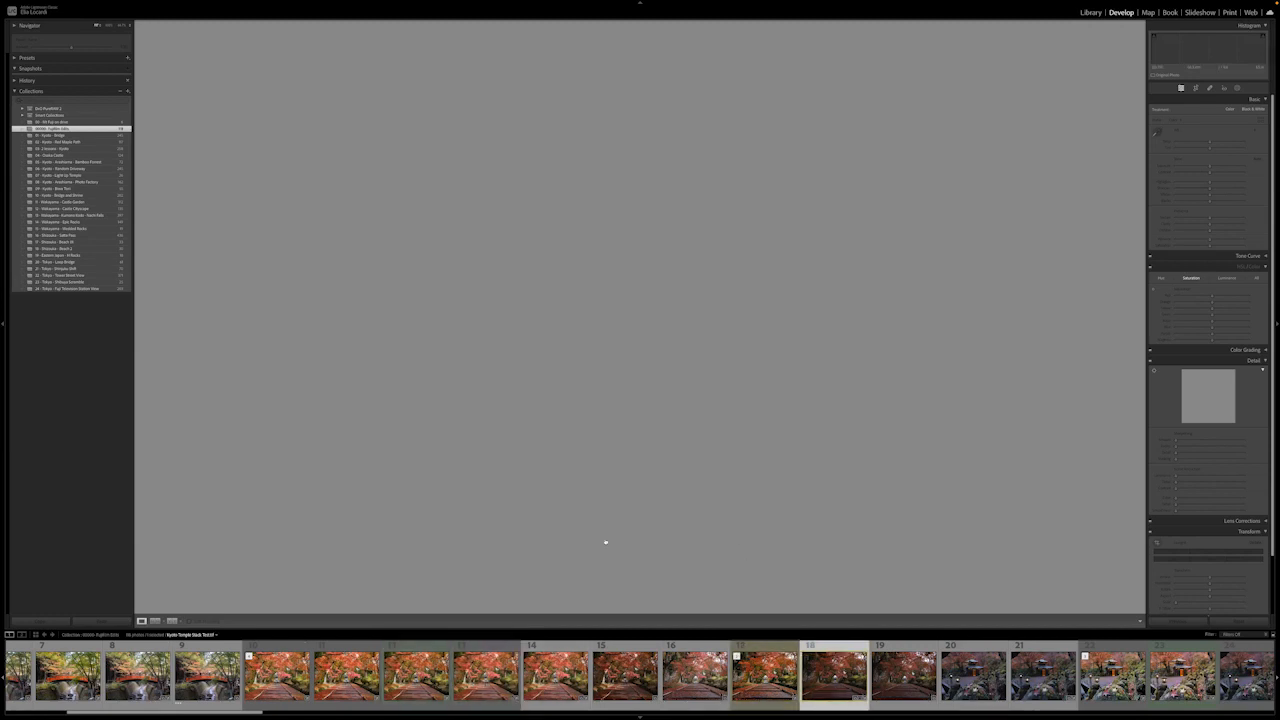
Switch to Photoshop and open the recent maple path DNG through Camera Raw with its default settings
{"action": "key", "text": "super+Tab"}
{"action": "key", "text": "super+Tab"}
{"action": "key", "text": "super+Tab"}
{"action": "key", "text": "super+Tab"}
{"action": "key", "text": "super+Tab"}
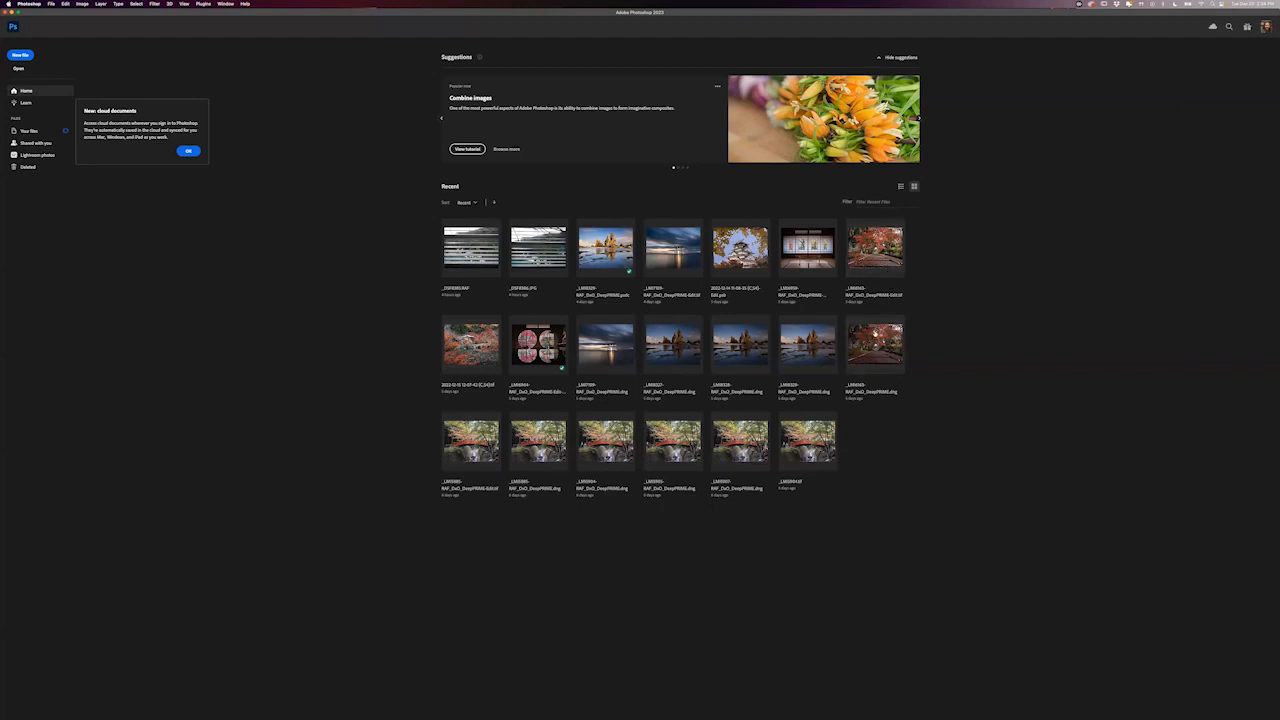
{"action": "left_click", "coordinate": [877, 348]}
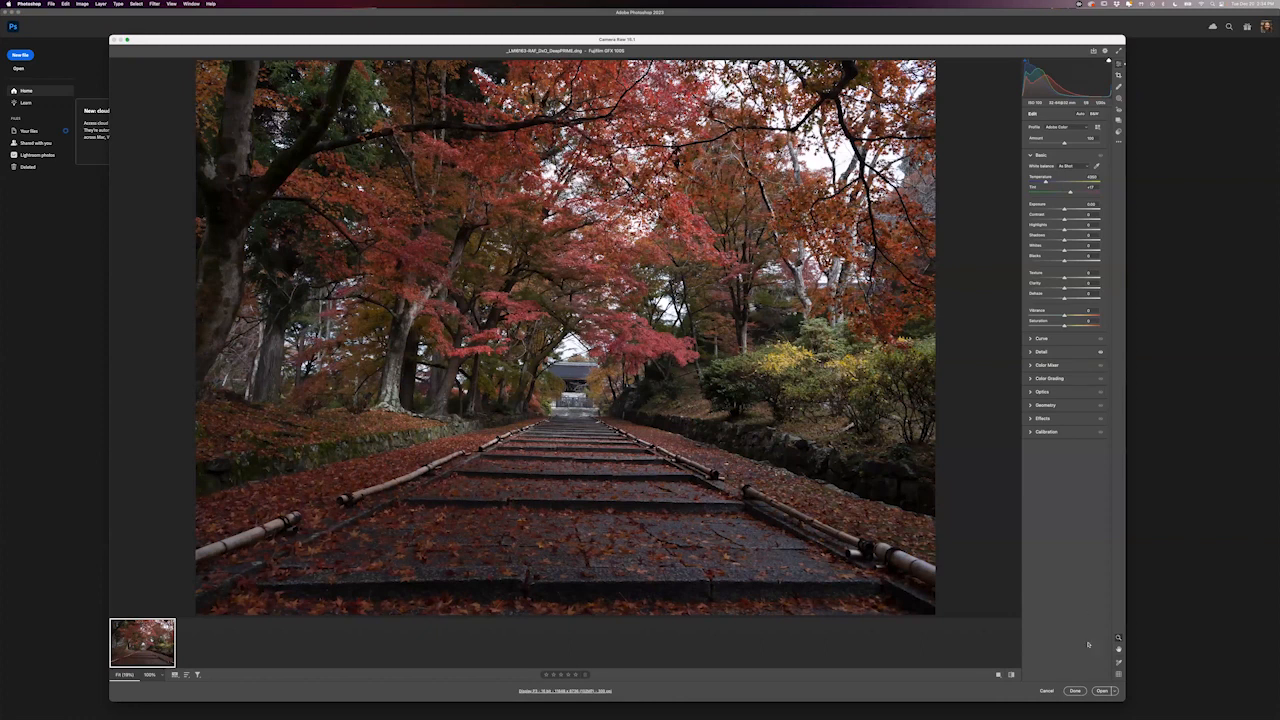
{"action": "left_click", "coordinate": [1102, 691]}
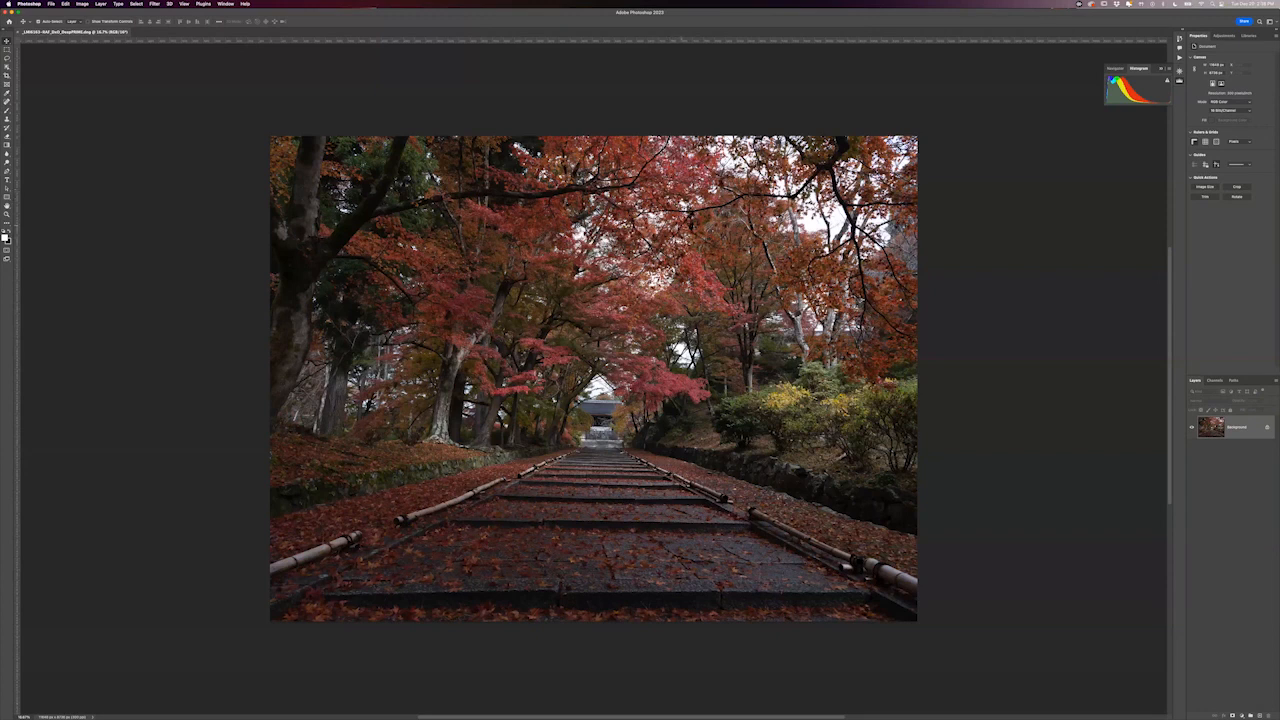
Convert the maple path photo's Background layer to a smart object
{"action": "right_click", "coordinate": [1255, 427]}
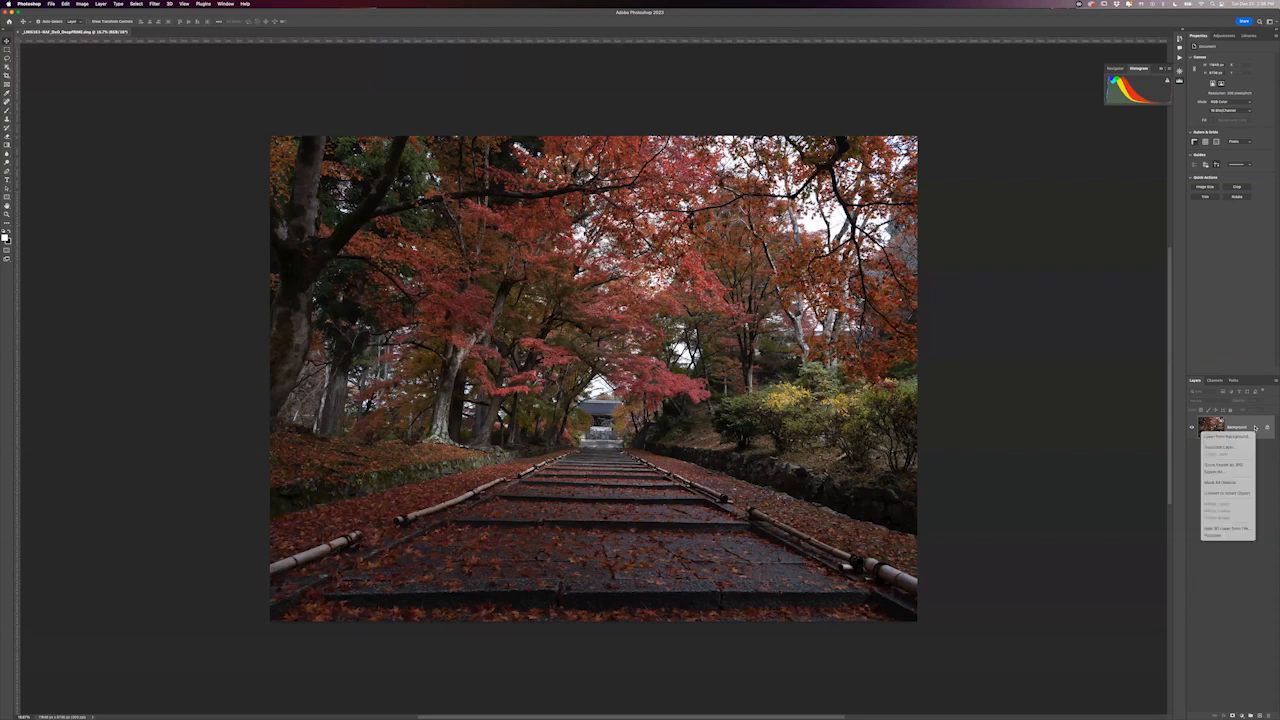
{"action": "left_click", "coordinate": [1235, 493]}
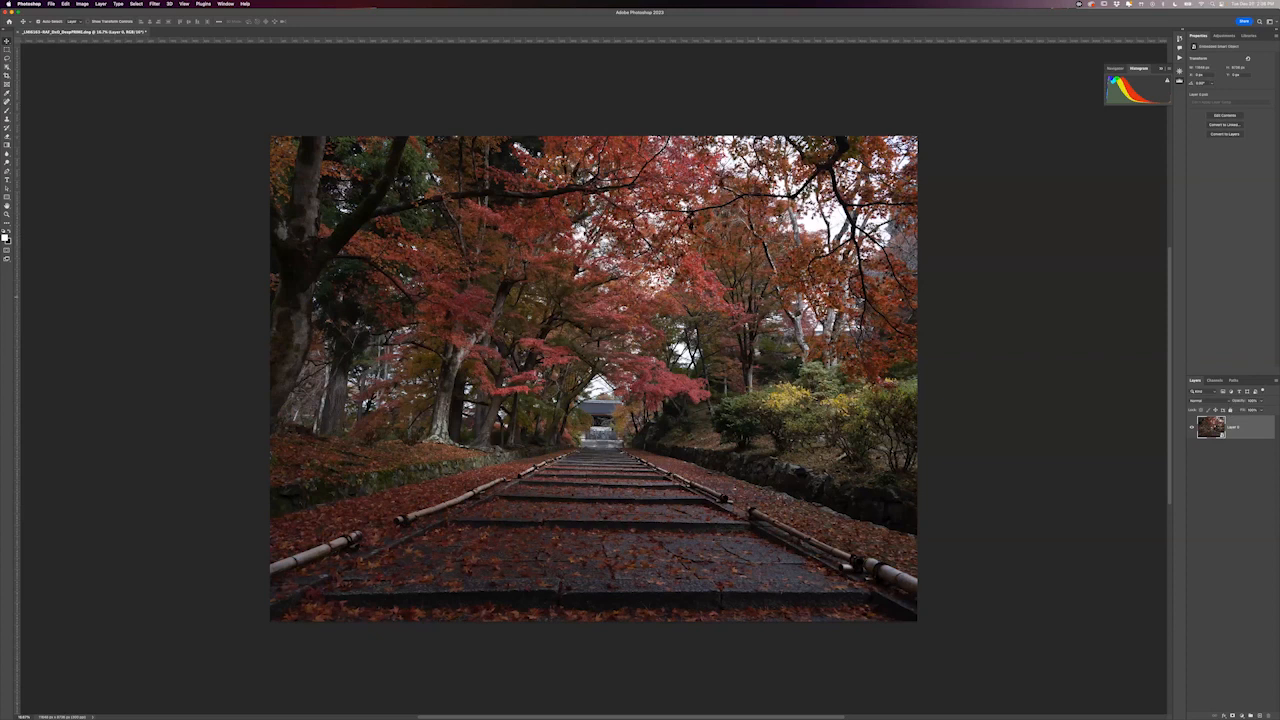
Run the Radiant Photo filter on the smart object, reveal more of the edit in split view, and apply it
{"action": "left_click", "coordinate": [154, 4]}
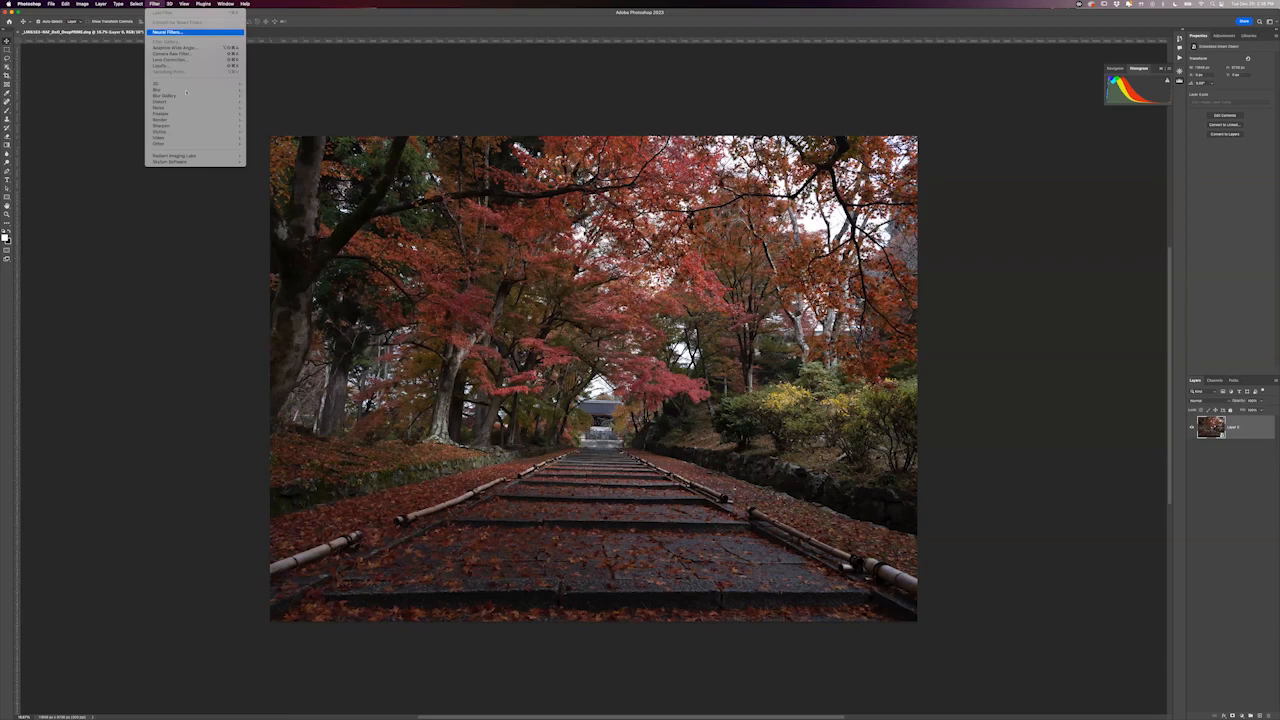
{"action": "mouse_move", "coordinate": [229, 156]}
{"action": "left_click", "coordinate": [270, 156]}
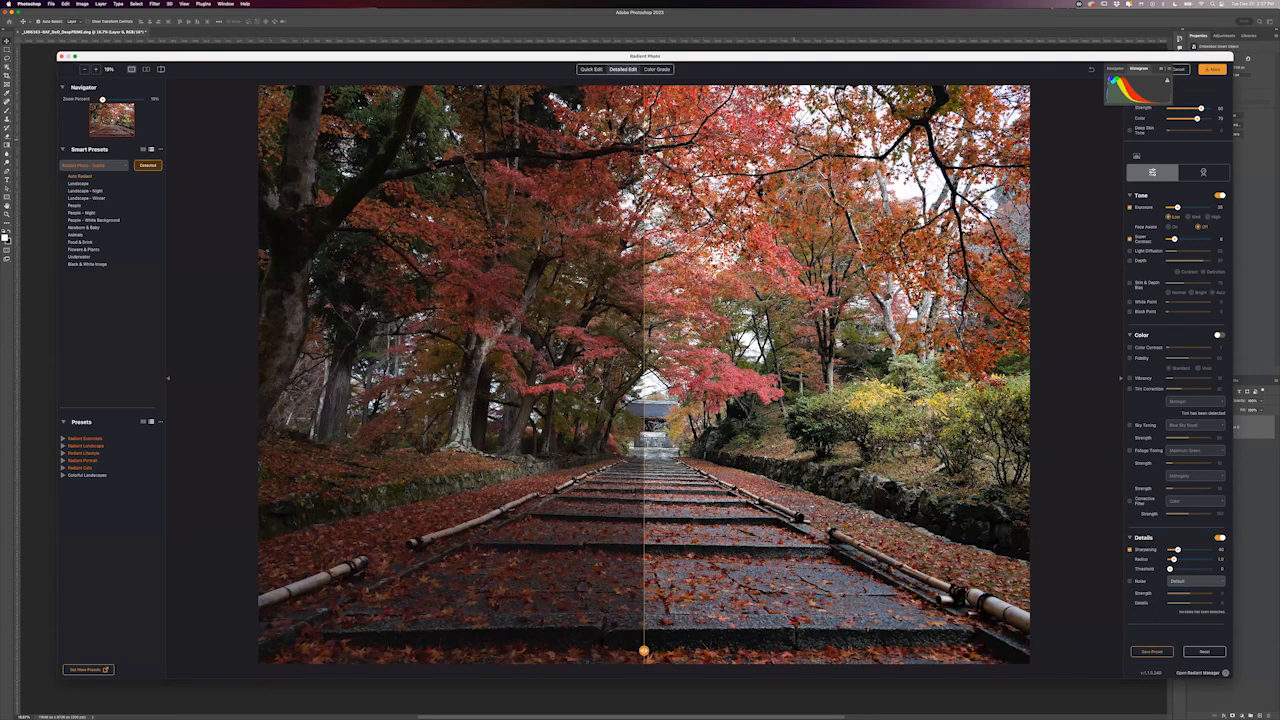
{"action": "left_click_drag", "start_coordinate": [644, 651], "coordinate": [458, 651]}
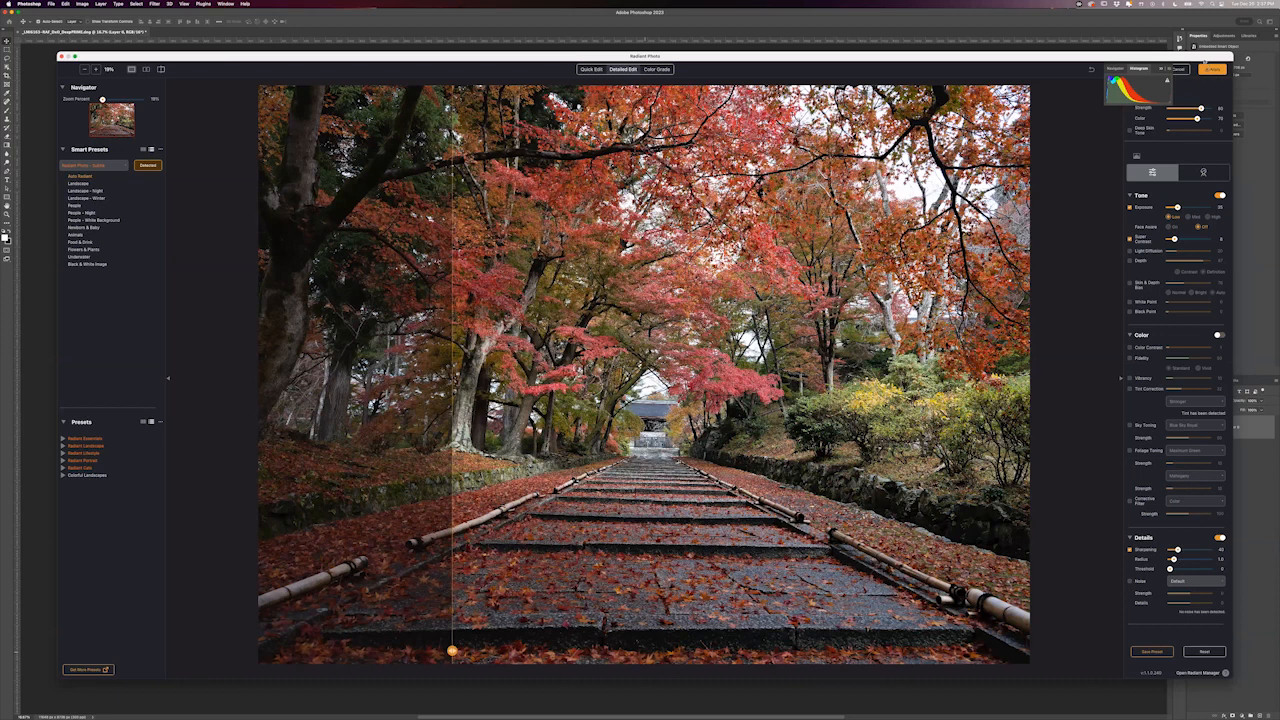
{"action": "left_click", "coordinate": [1212, 70]}
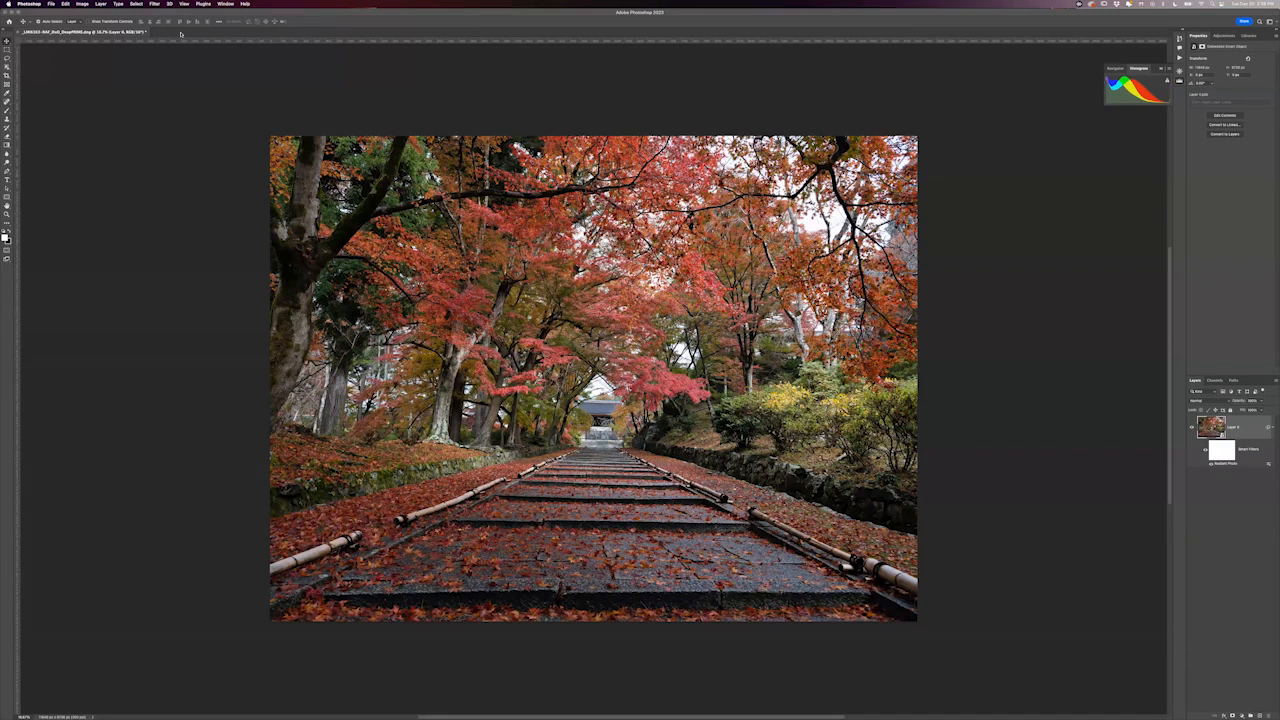
Open the Camera Raw Filter on the maple path smart object, mask the red foliage by Color Range, and lower its exposure and blacks
{"action": "left_click", "coordinate": [154, 4]}
{"action": "left_click", "coordinate": [196, 56]}
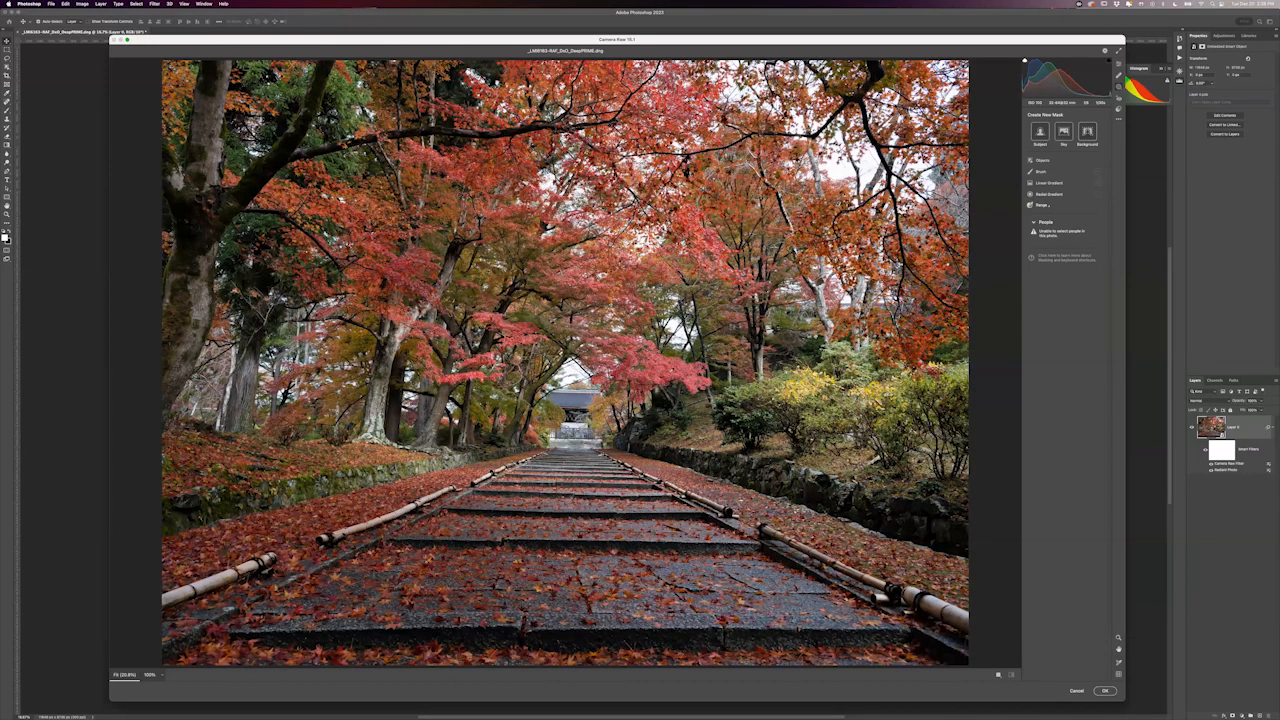
{"action": "left_click", "coordinate": [1041, 205]}
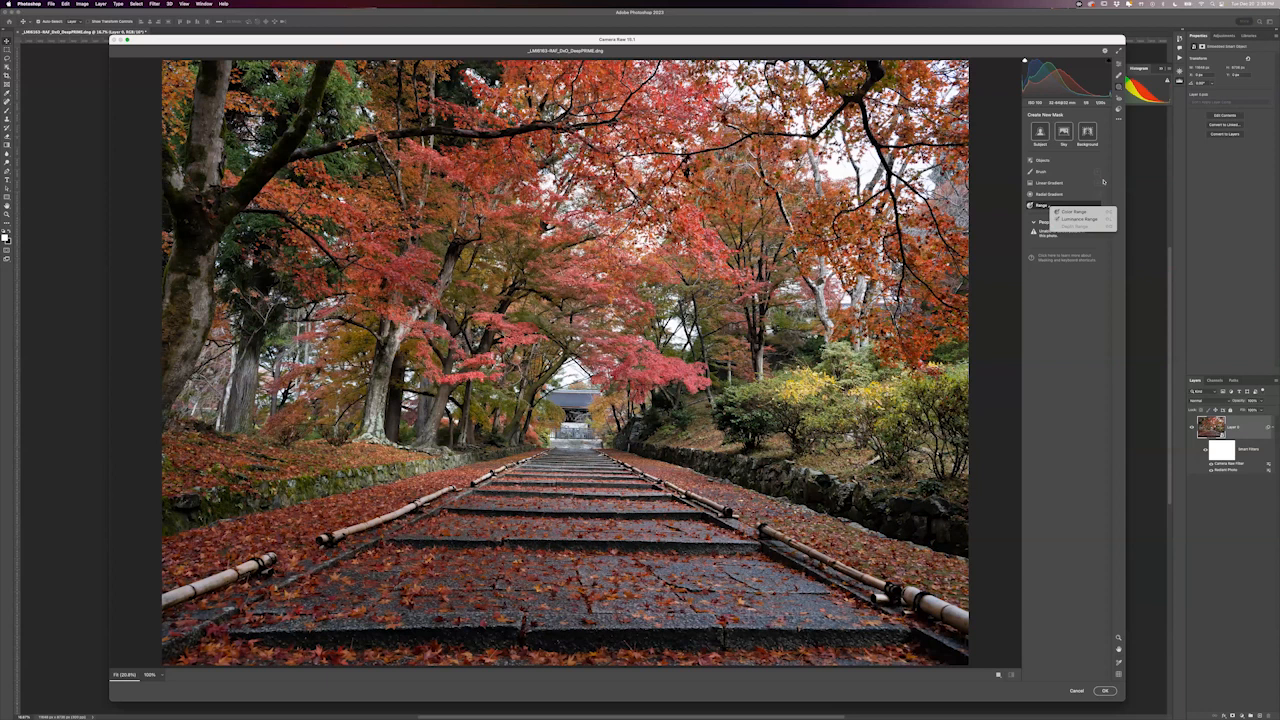
{"action": "left_click", "coordinate": [1068, 211]}
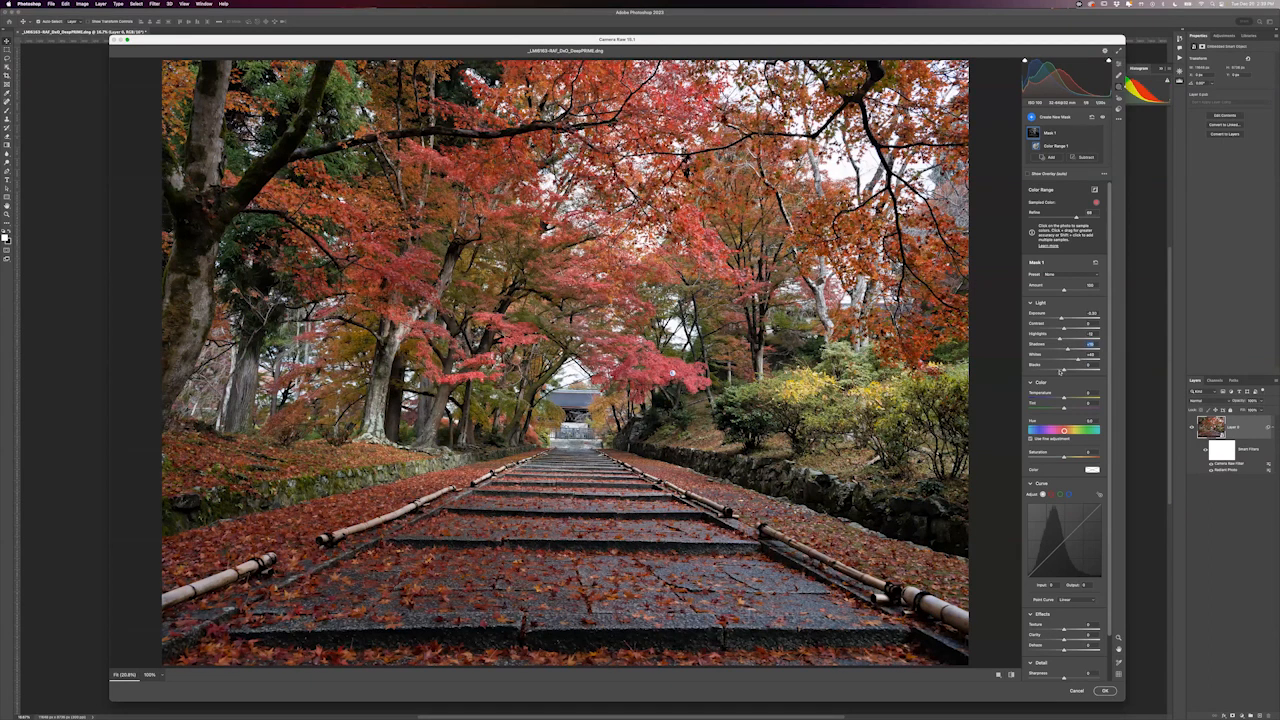
{"action": "left_click", "coordinate": [1098, 134]}
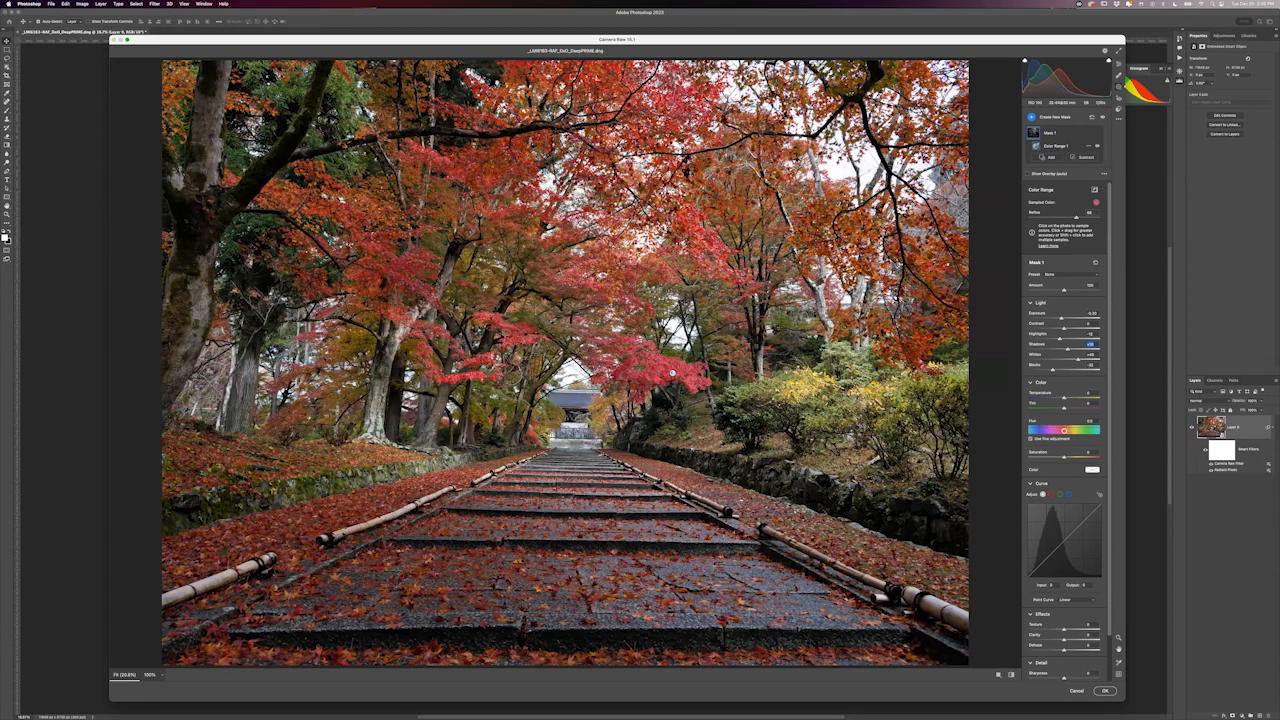
Add a Color Range mask sampled from the yellow bushes, reduce its exposure and highlights, set temperature to +27, and apply the filter
{"action": "left_click", "coordinate": [1048, 157]}
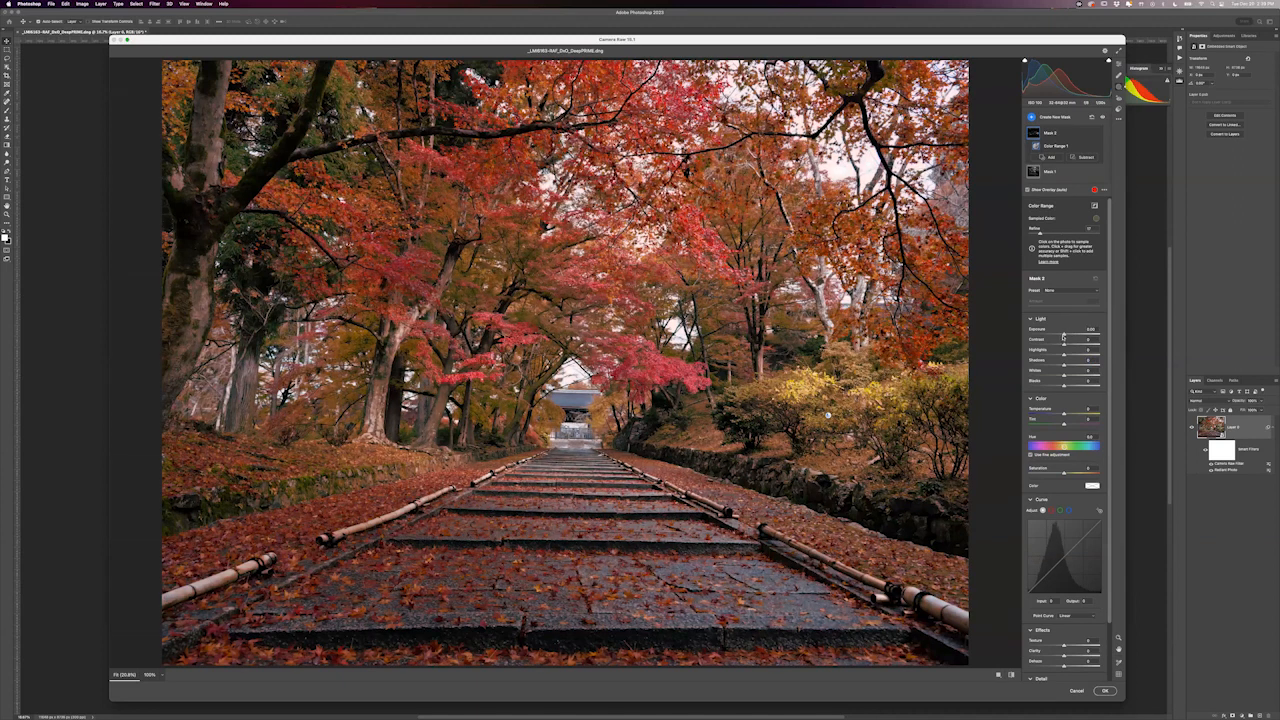
{"action": "left_click_drag", "start_coordinate": [1064, 335], "coordinate": [1059, 336]}
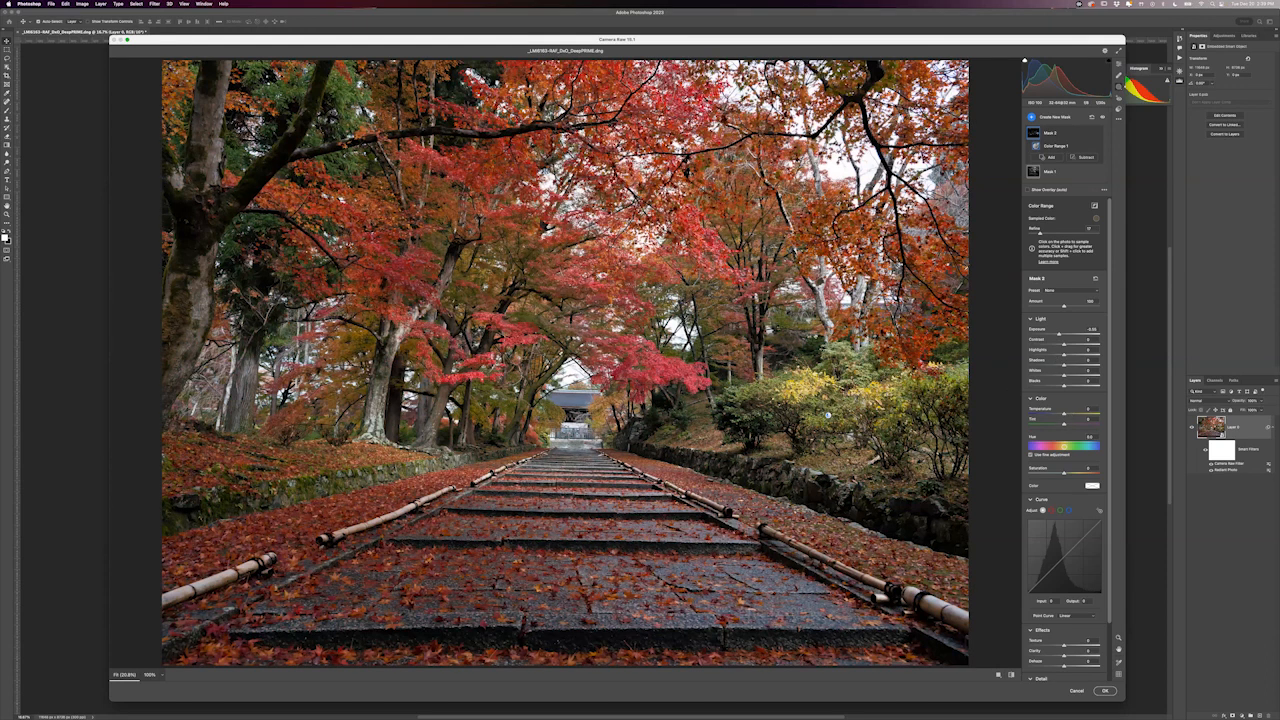
{"action": "key", "text": "super+shift+z"}
{"action": "key", "text": "super+shift+z"}
{"action": "key", "text": "super+shift+z"}
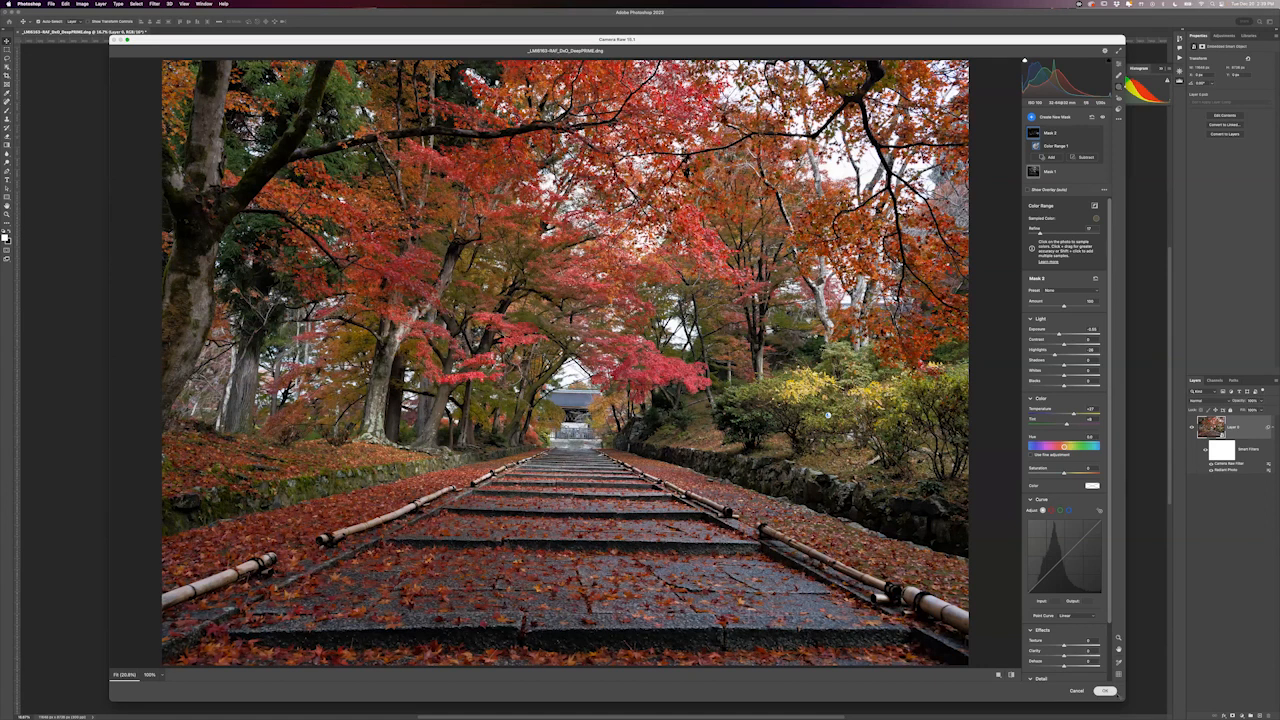
{"action": "left_click", "coordinate": [1104, 690]}
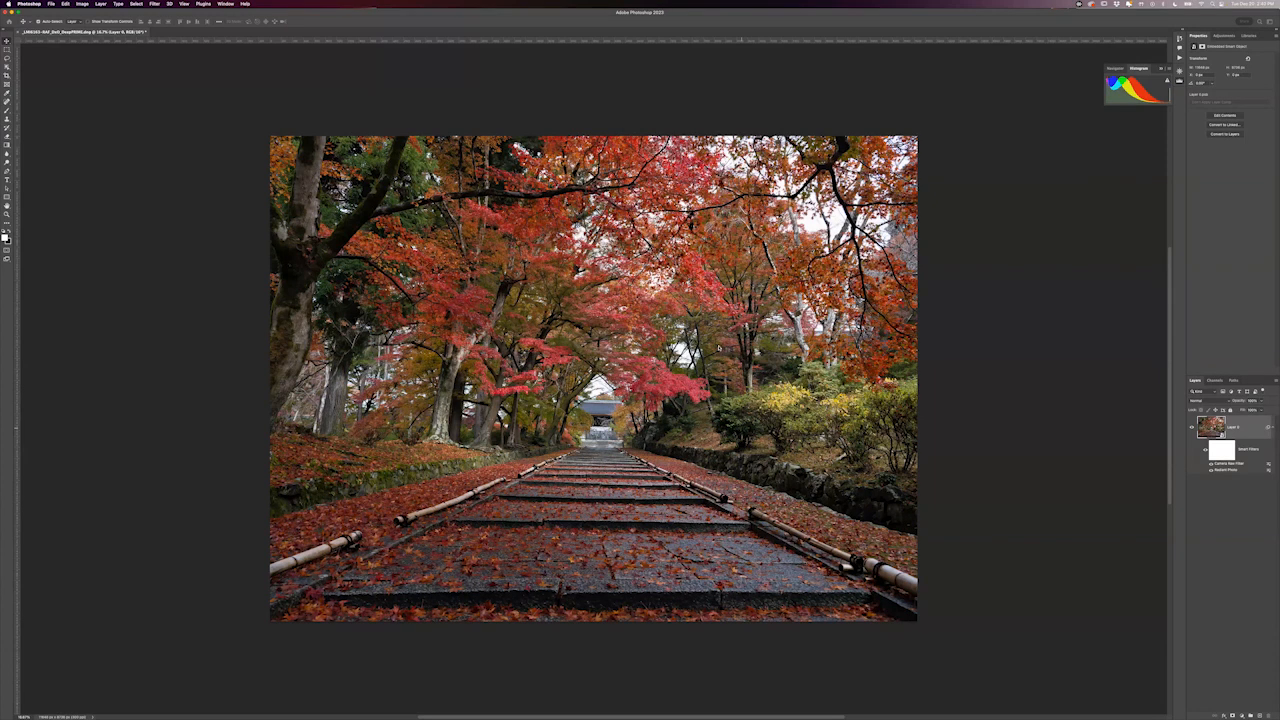
Reopen the Camera Raw Filter on the maple path photo, then force quit Photoshop from the stalled filter progress
{"action": "key", "text": "super+shift+a"}
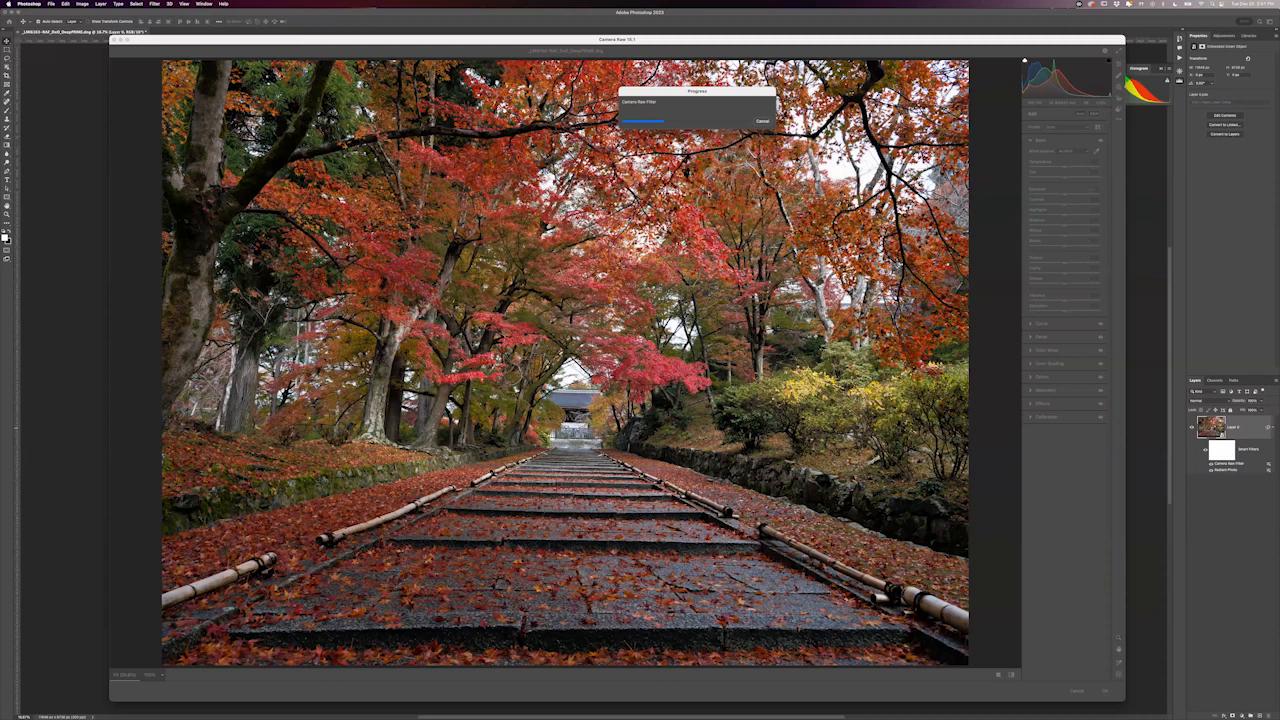
{"action": "left_click_drag", "start_coordinate": [700, 92], "coordinate": [685, 93]}
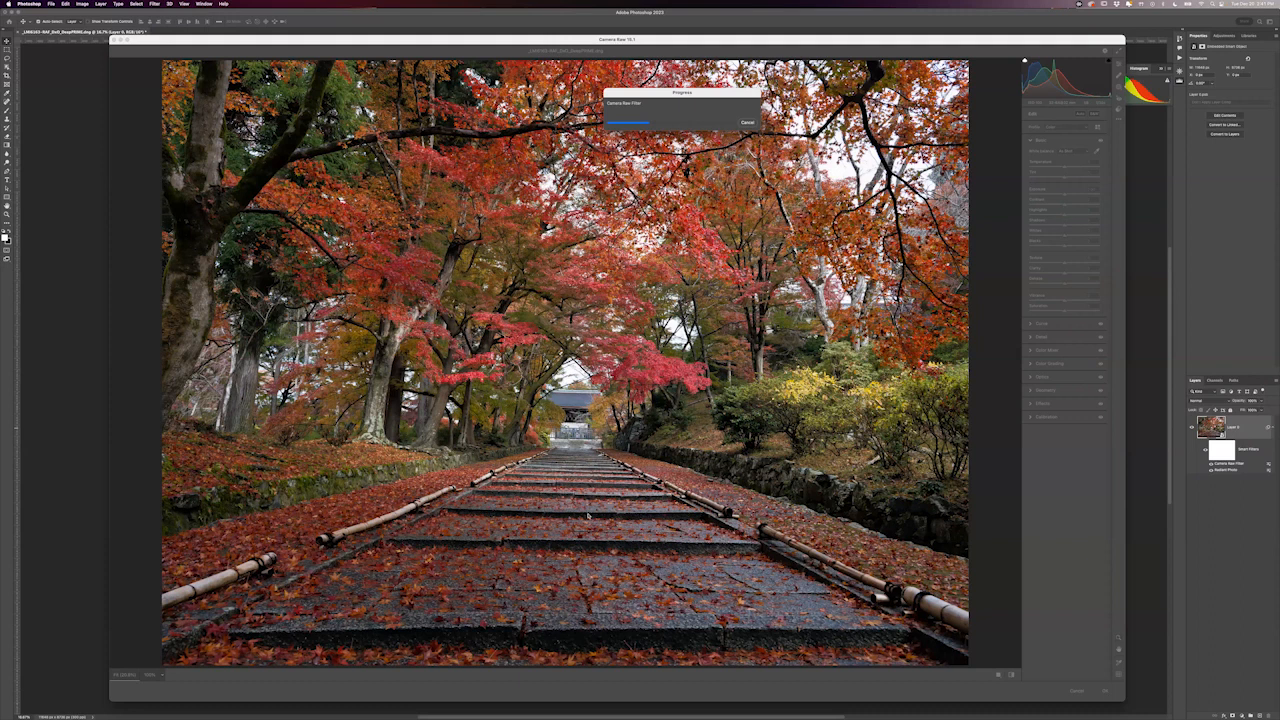
{"action": "key", "text": "super+alt+Escape"}
{"action": "key", "text": "Return"}
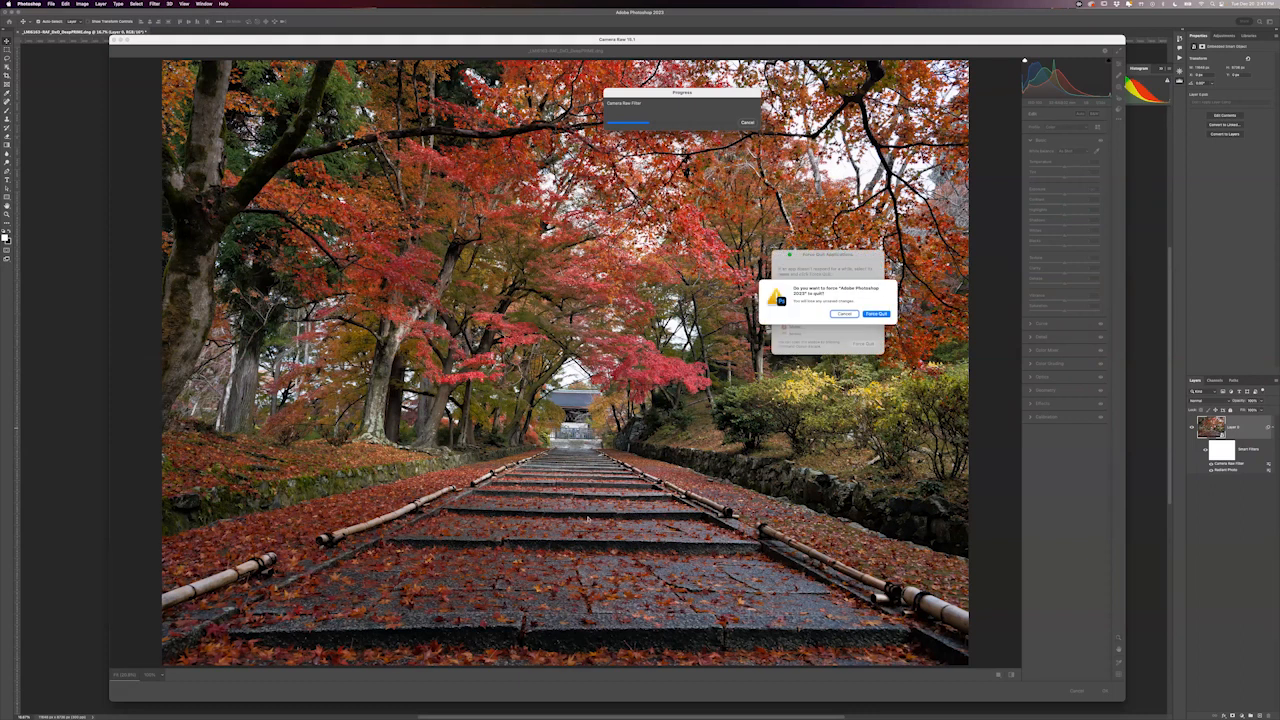
{"action": "key", "text": "Return"}
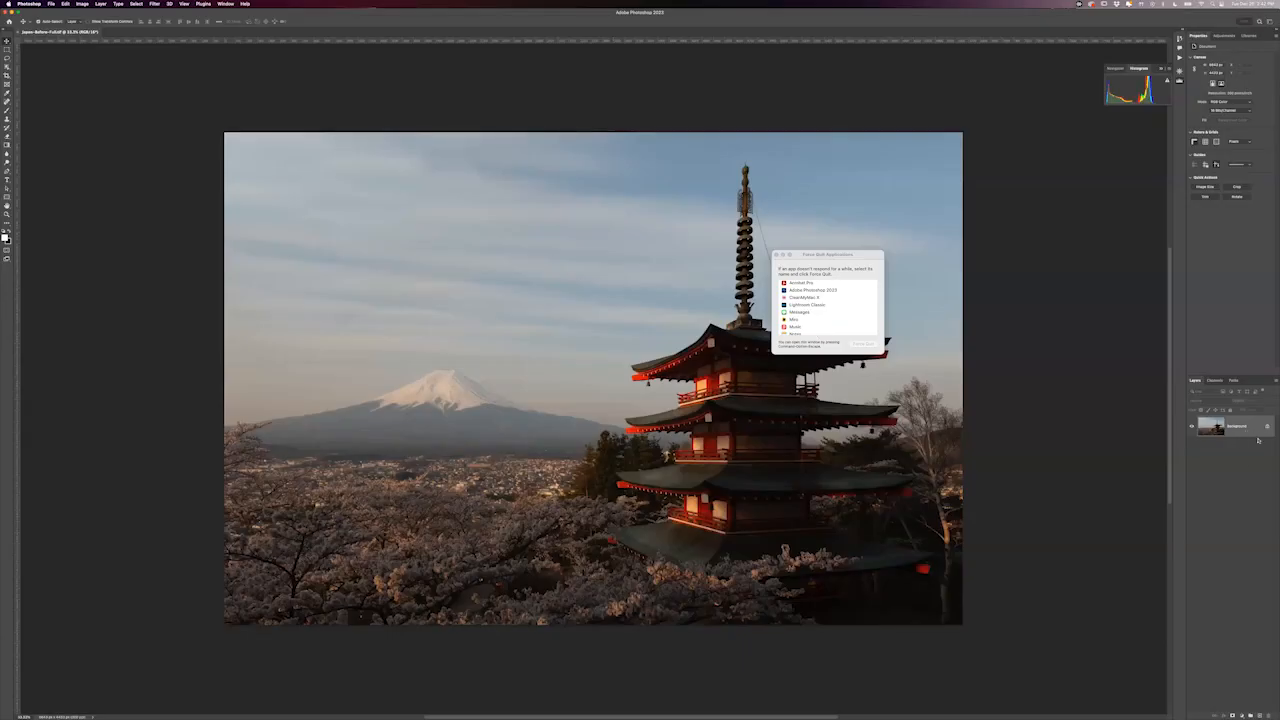
Convert the pagoda photo's Background layer to a smart object and apply the Radiant Photo filter to it
{"action": "right_click", "coordinate": [1240, 429]}
{"action": "left_click", "coordinate": [1230, 489]}
{"action": "left_click", "coordinate": [203, 4]}
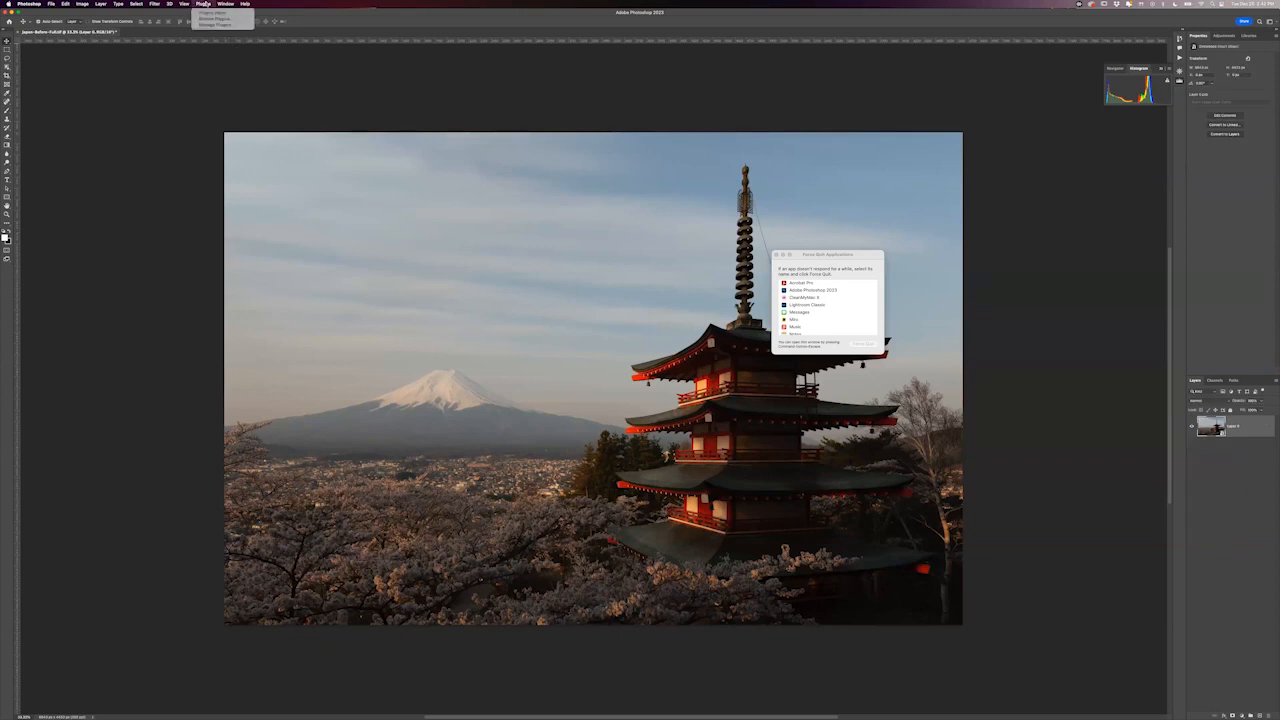
{"action": "mouse_move", "coordinate": [155, 4]}
{"action": "mouse_move", "coordinate": [200, 156]}
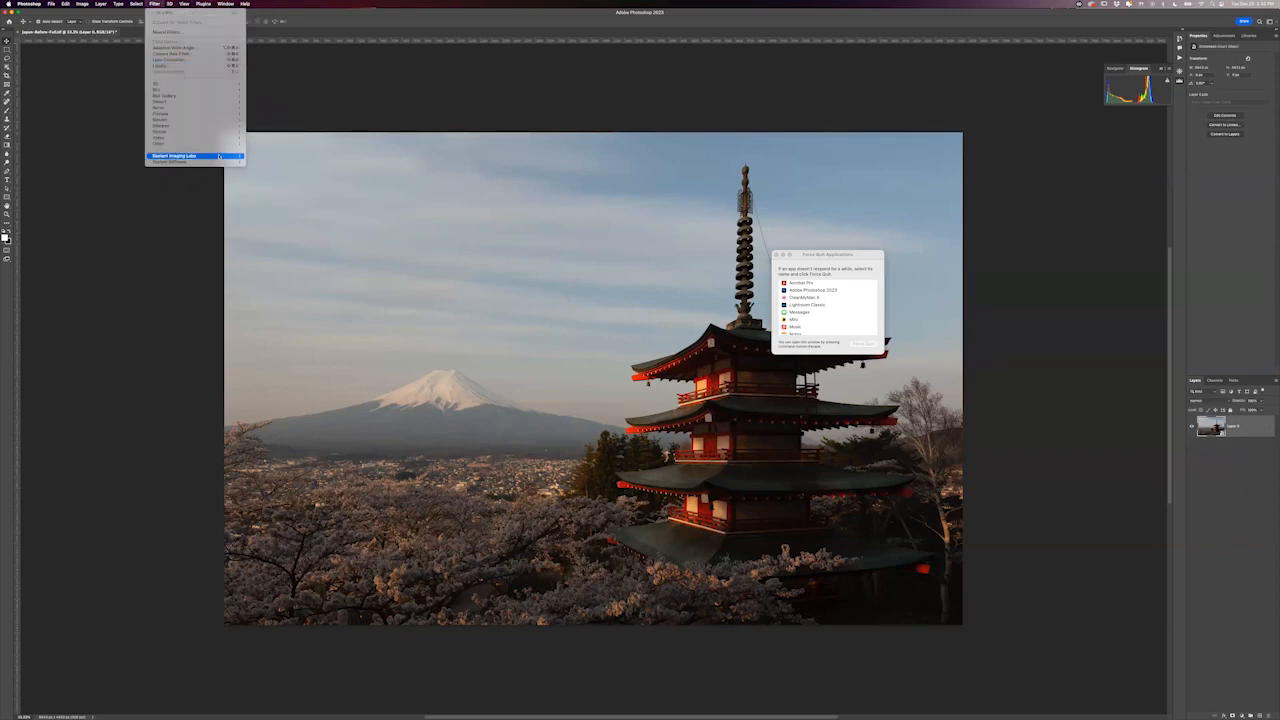
{"action": "left_click", "coordinate": [262, 156]}
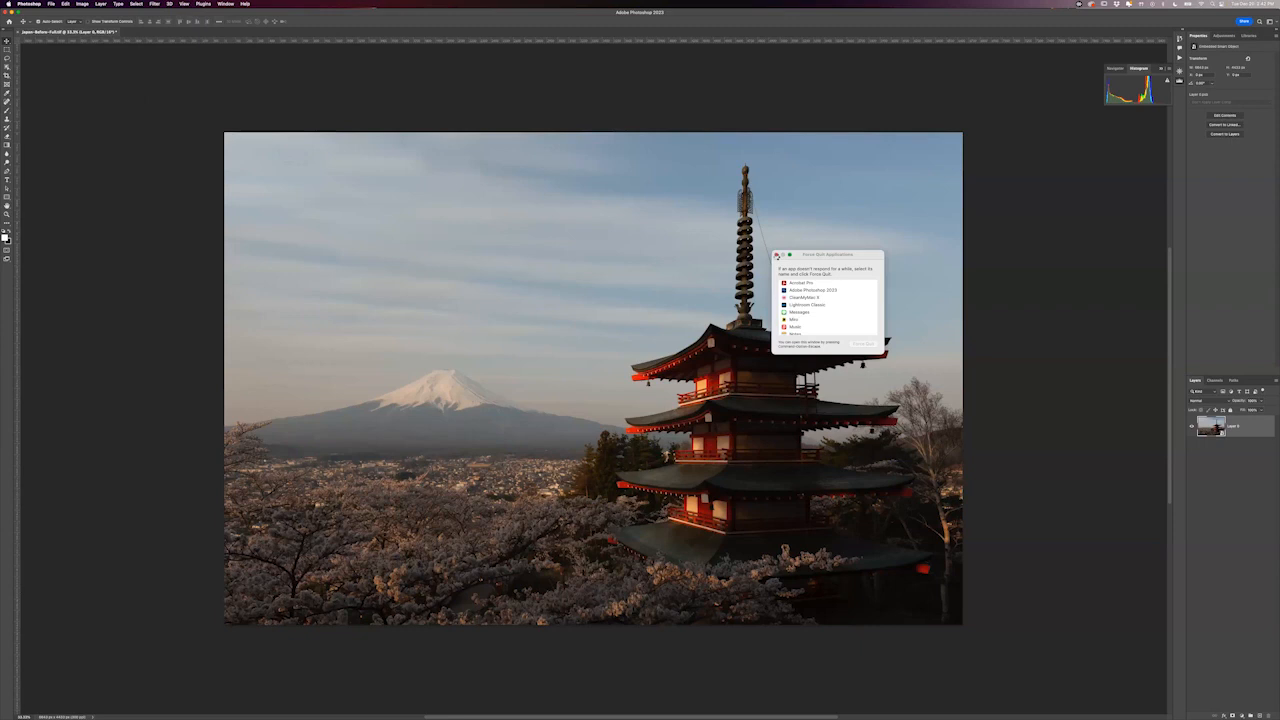
{"action": "left_click", "coordinate": [776, 255]}
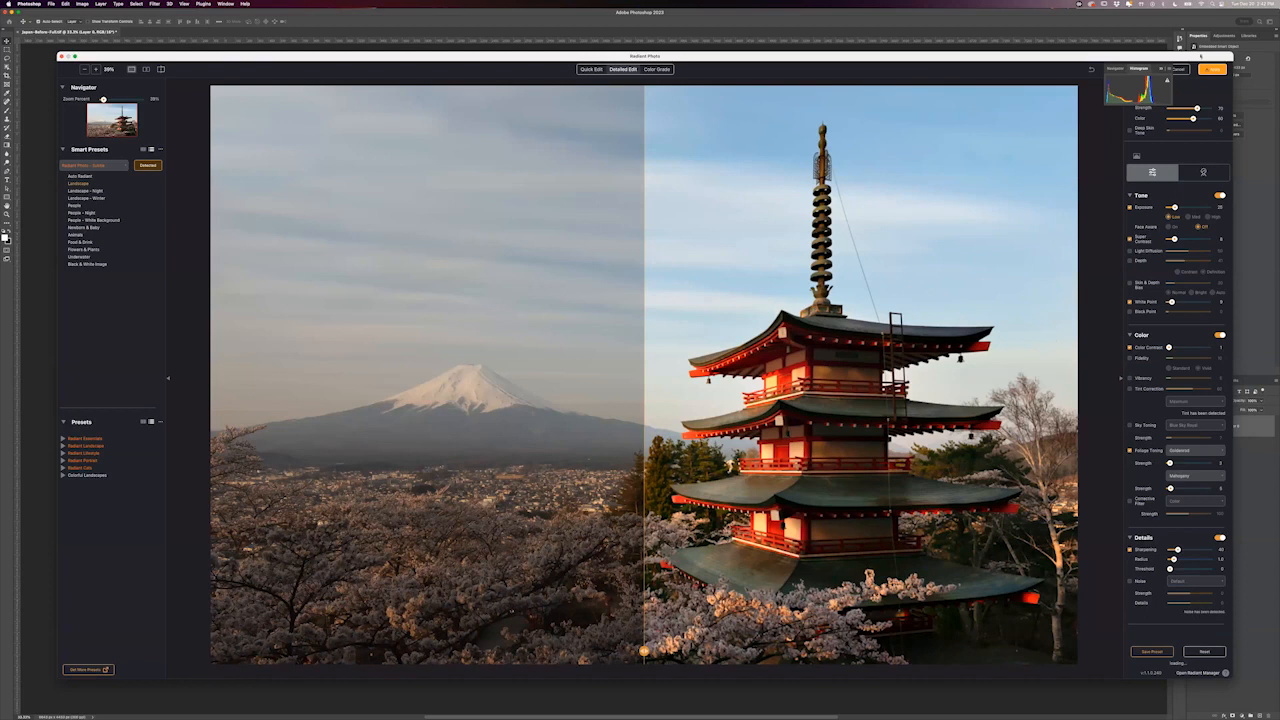
{"action": "left_click", "coordinate": [1213, 69]}
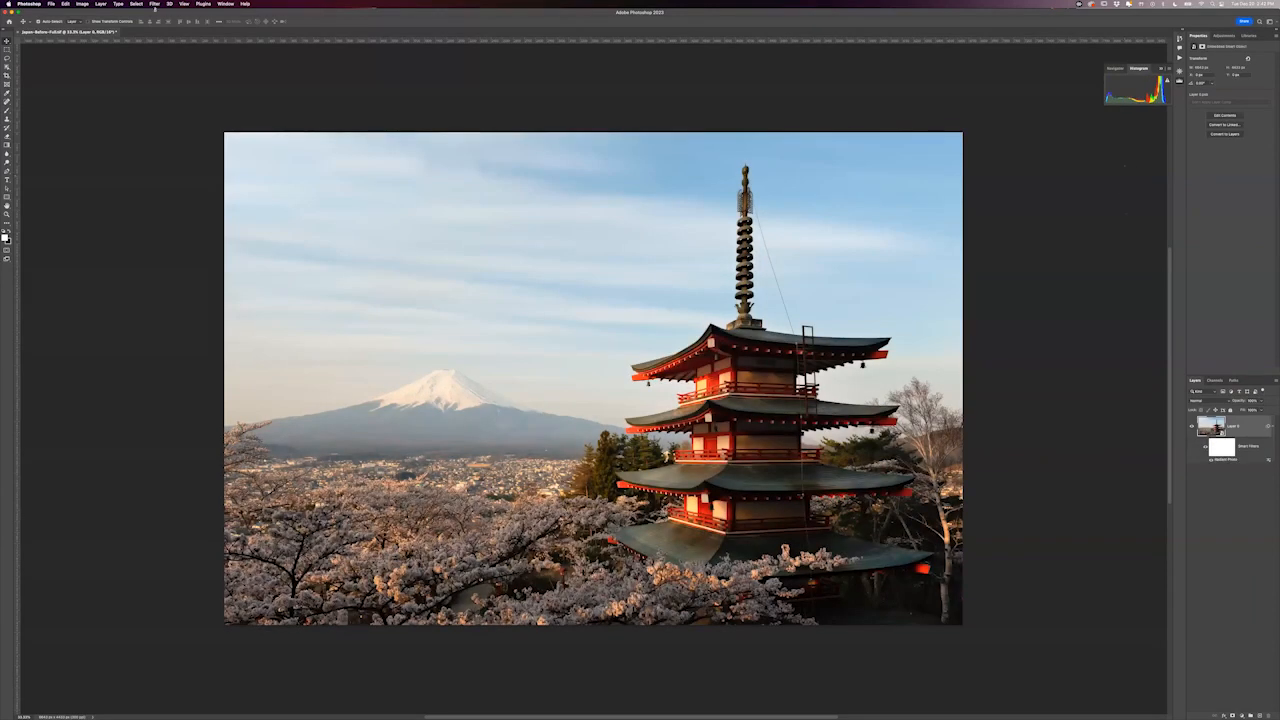
Open the Camera Raw Filter, mask the pagoda's red paint by Color Range, lower its exposure, and set highlights to +24
{"action": "left_click", "coordinate": [155, 4]}
{"action": "mouse_move", "coordinate": [204, 162]}
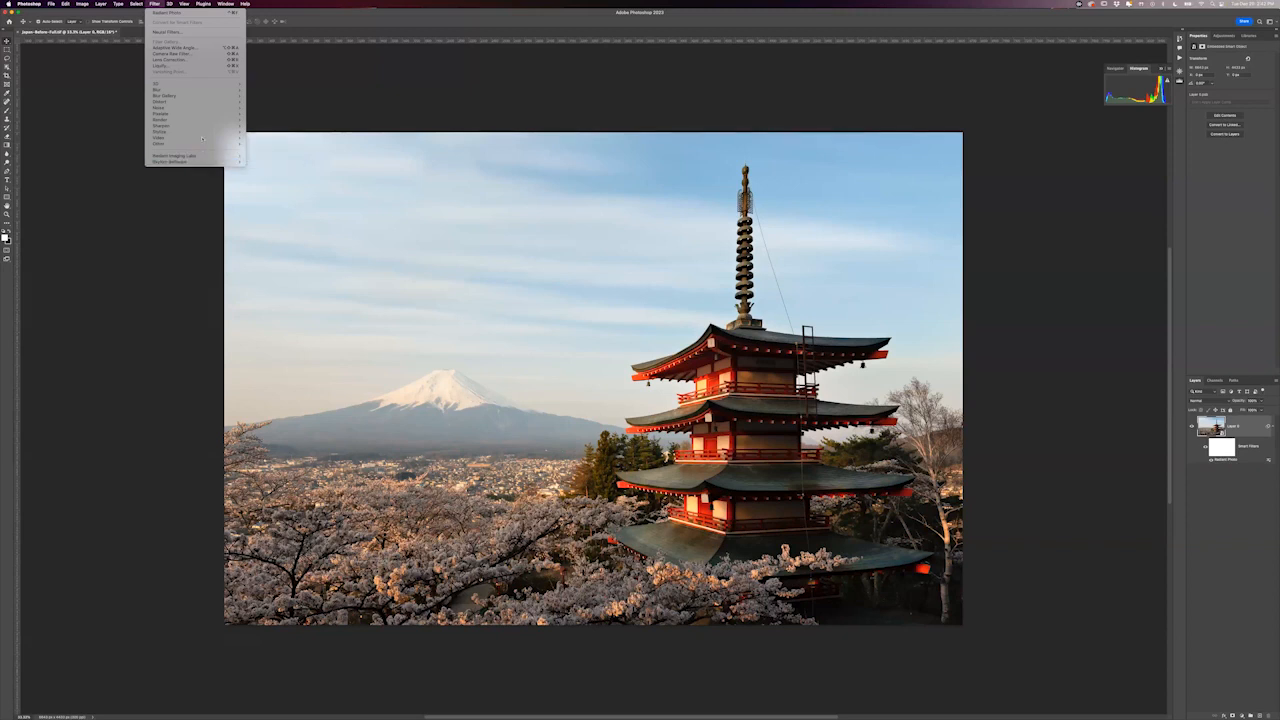
{"action": "left_click", "coordinate": [185, 54]}
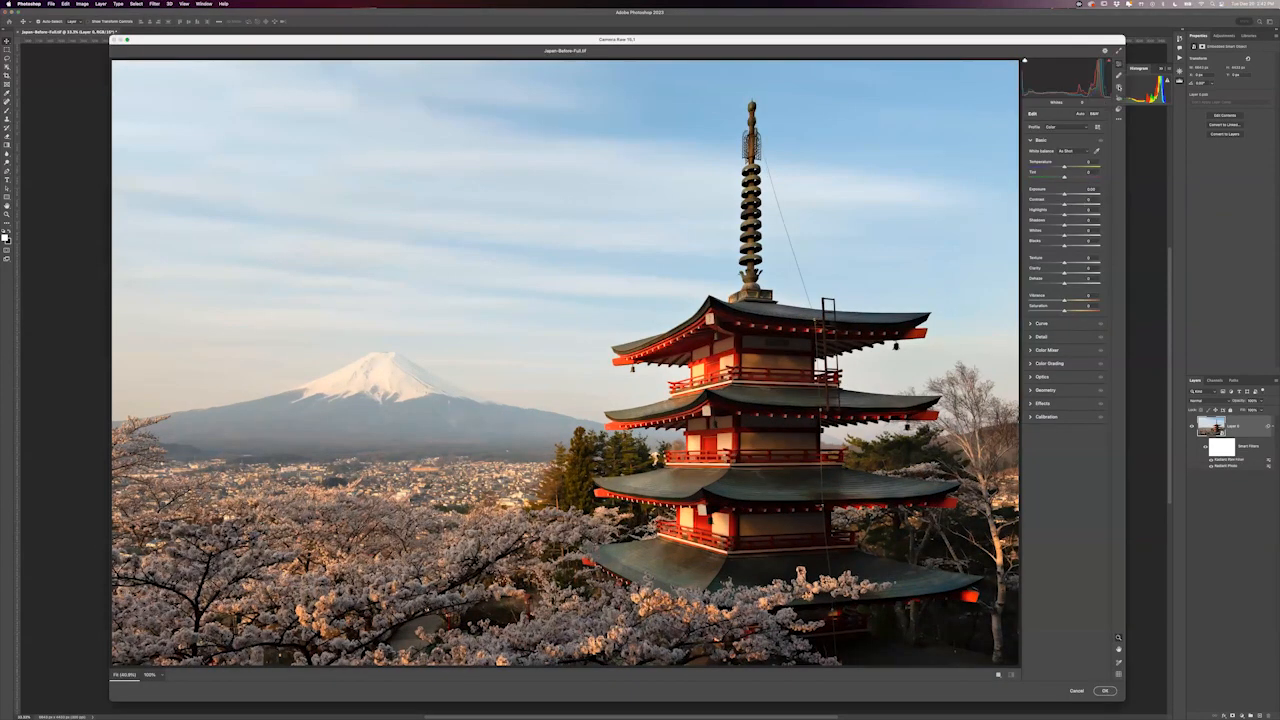
{"action": "left_click", "coordinate": [1118, 87]}
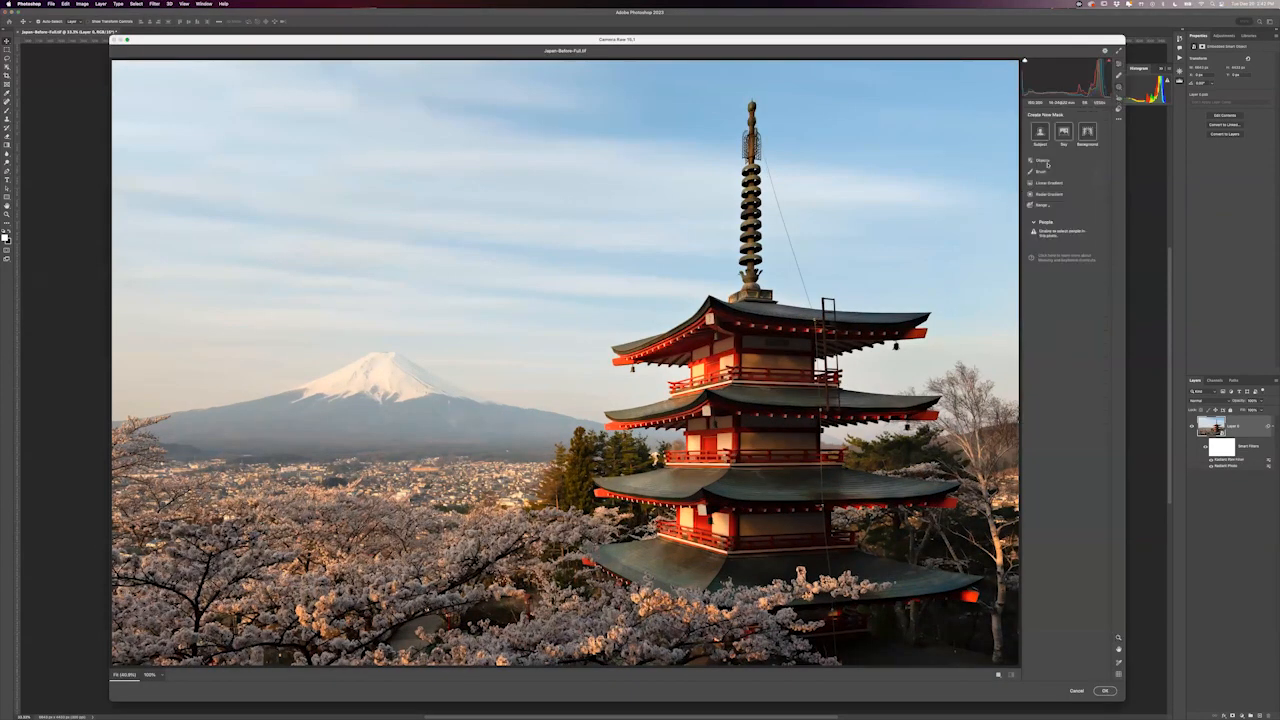
{"action": "left_click", "coordinate": [1058, 206]}
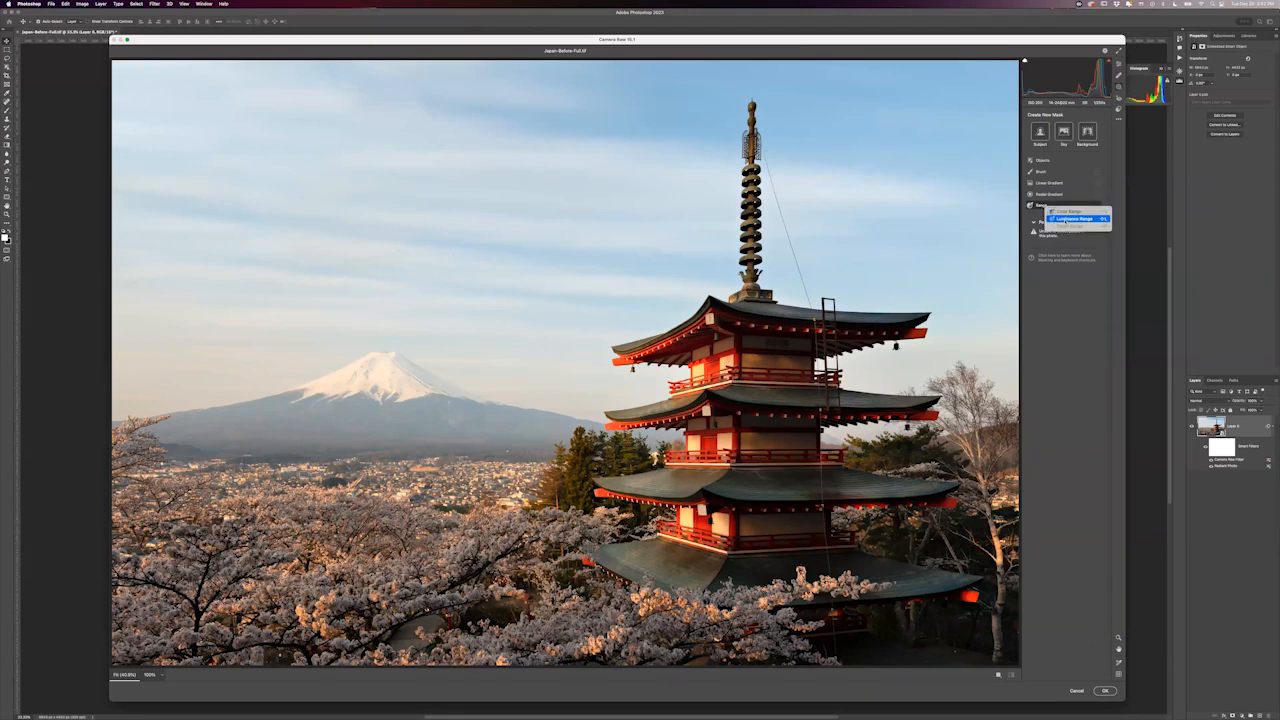
{"action": "left_click", "coordinate": [1064, 219]}
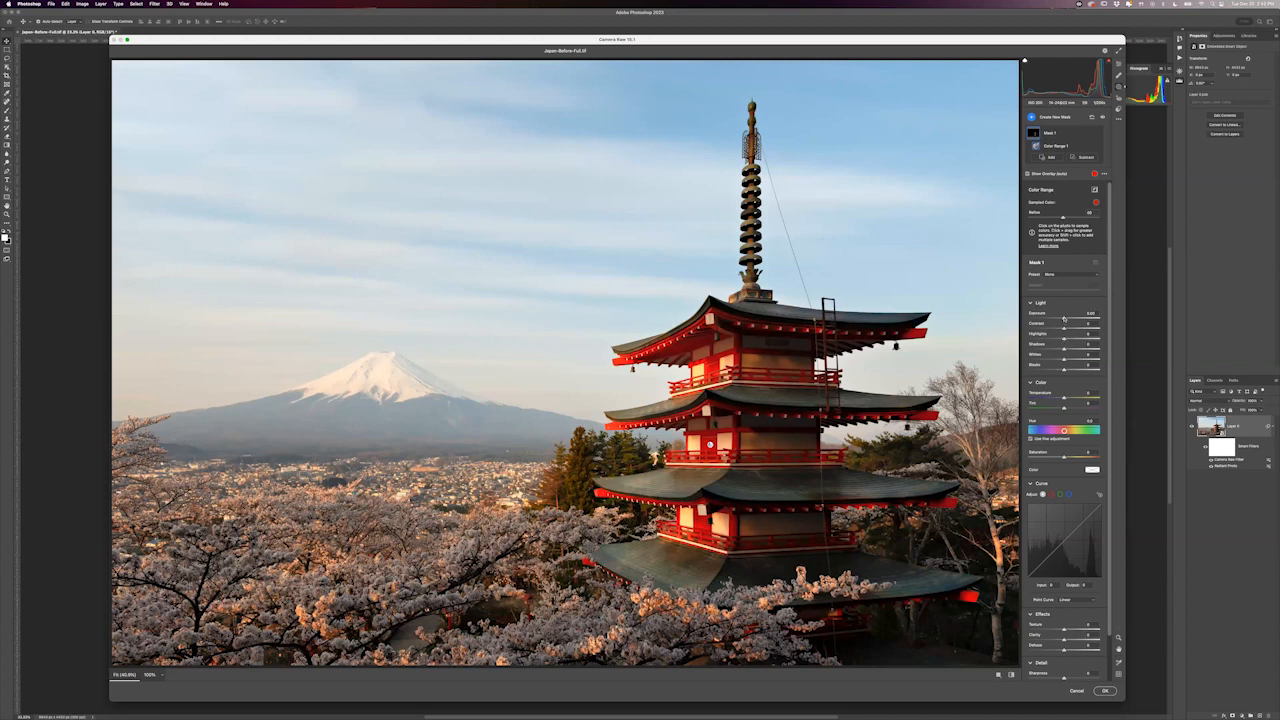
{"action": "left_click_drag", "start_coordinate": [1064, 318], "coordinate": [1057, 320]}
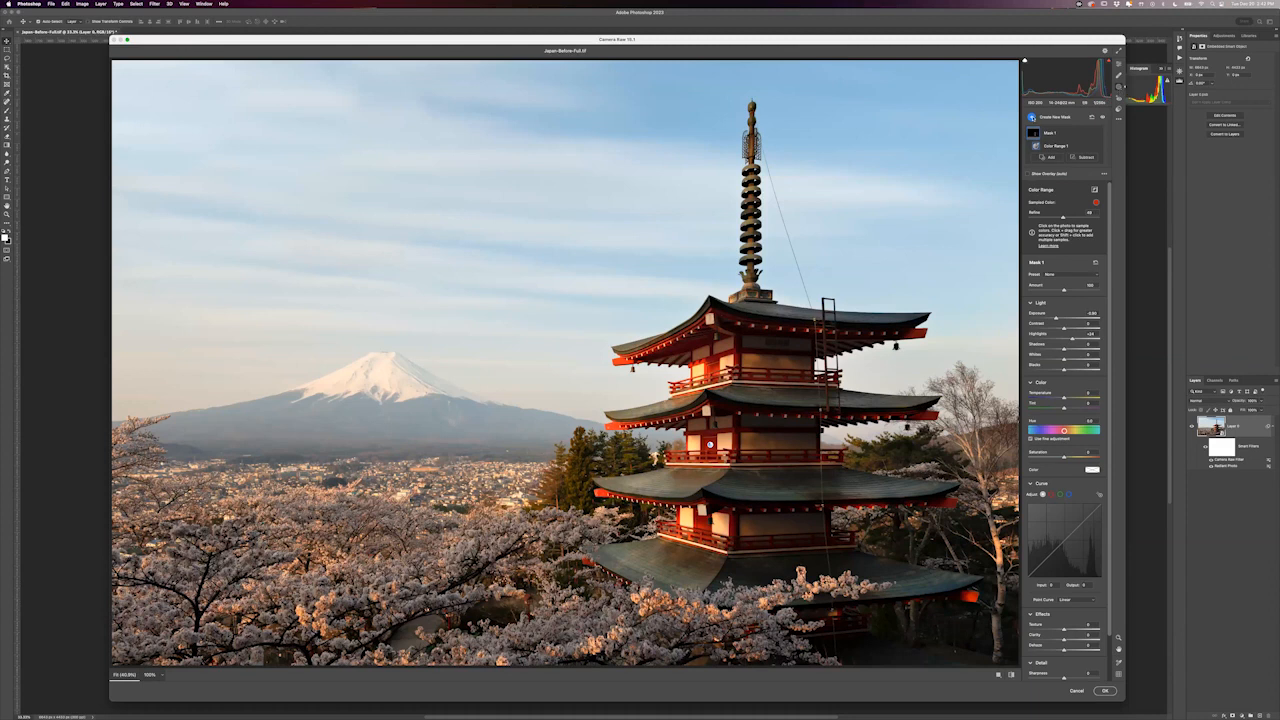
Add a second Color Range mask sampled from the pagoda's light wall, set its highlights to +100, and apply the filter
{"action": "left_click", "coordinate": [1040, 117]}
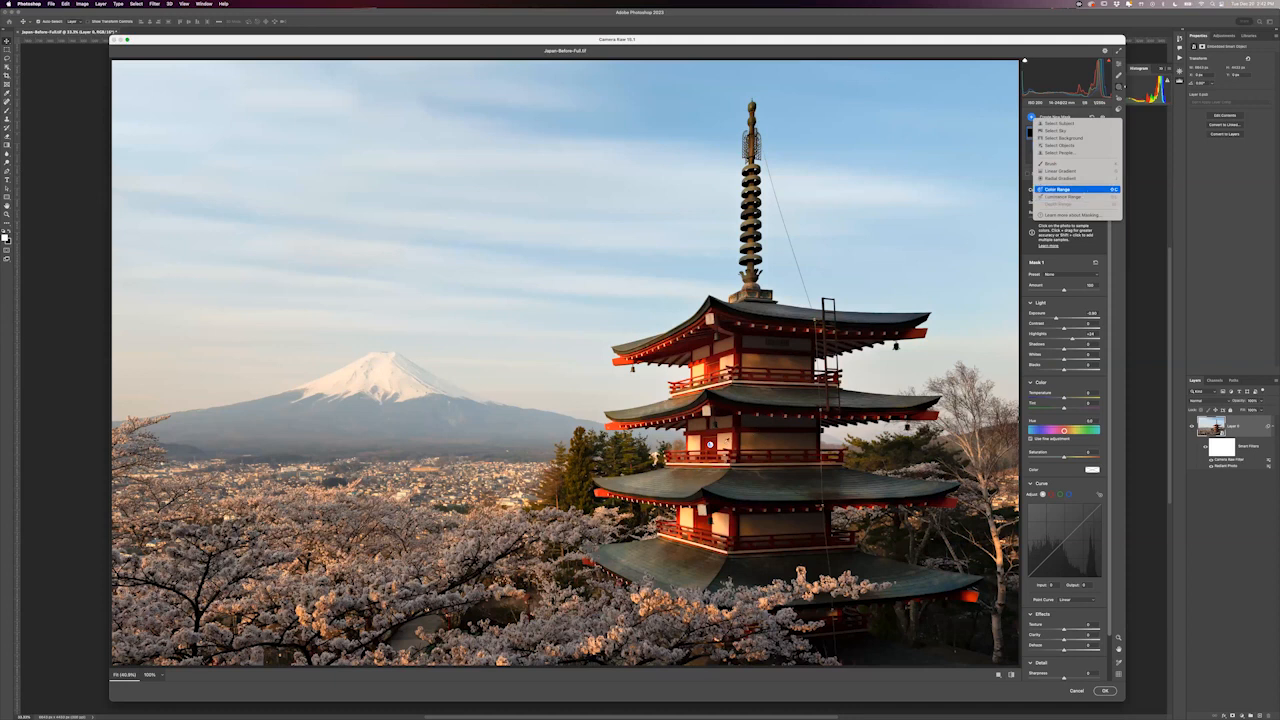
{"action": "left_click", "coordinate": [1057, 189]}
{"action": "left_click_drag", "start_coordinate": [1062, 234], "coordinate": [1054, 235]}
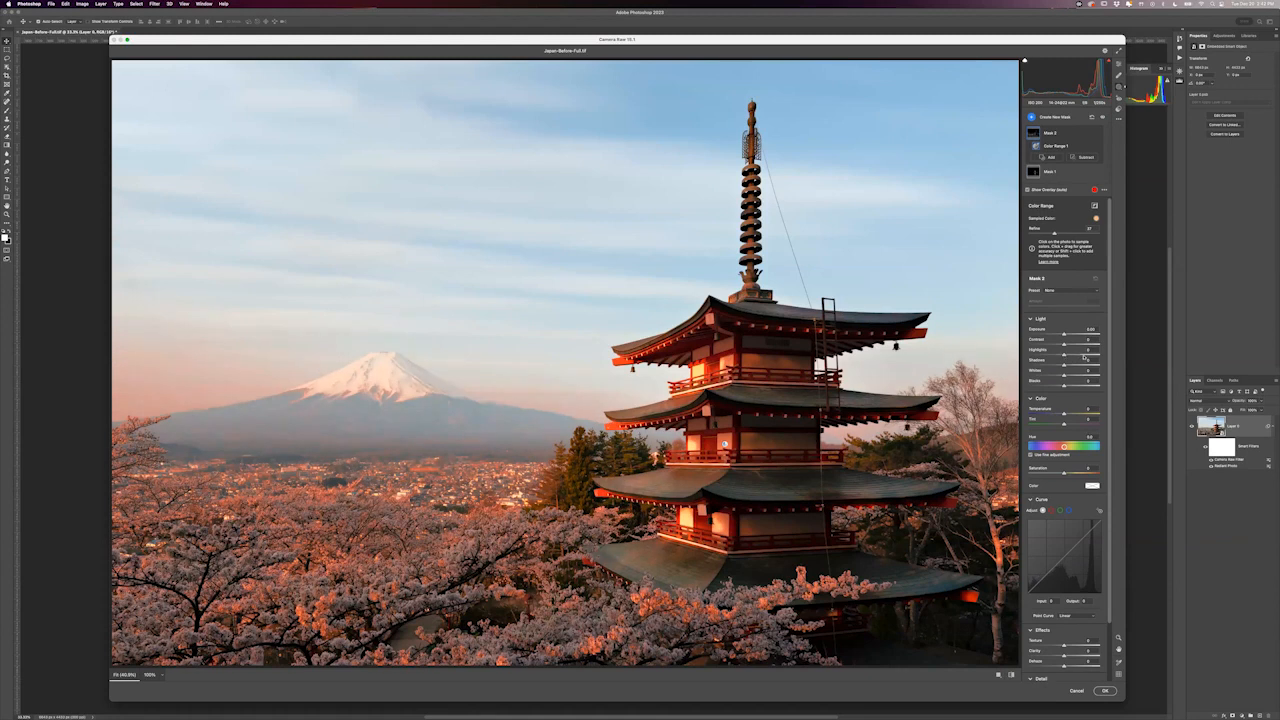
{"action": "left_click_drag", "start_coordinate": [1102, 357], "coordinate": [1100, 356]}
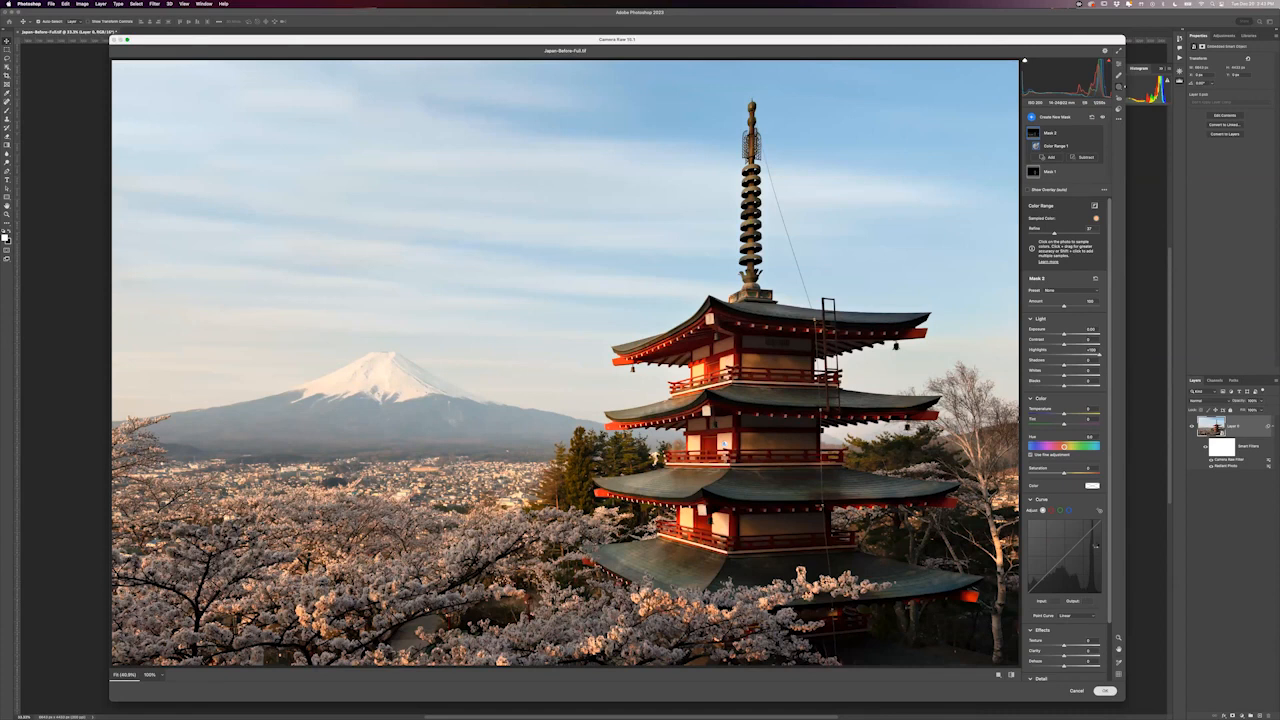
{"action": "key", "text": "Return"}
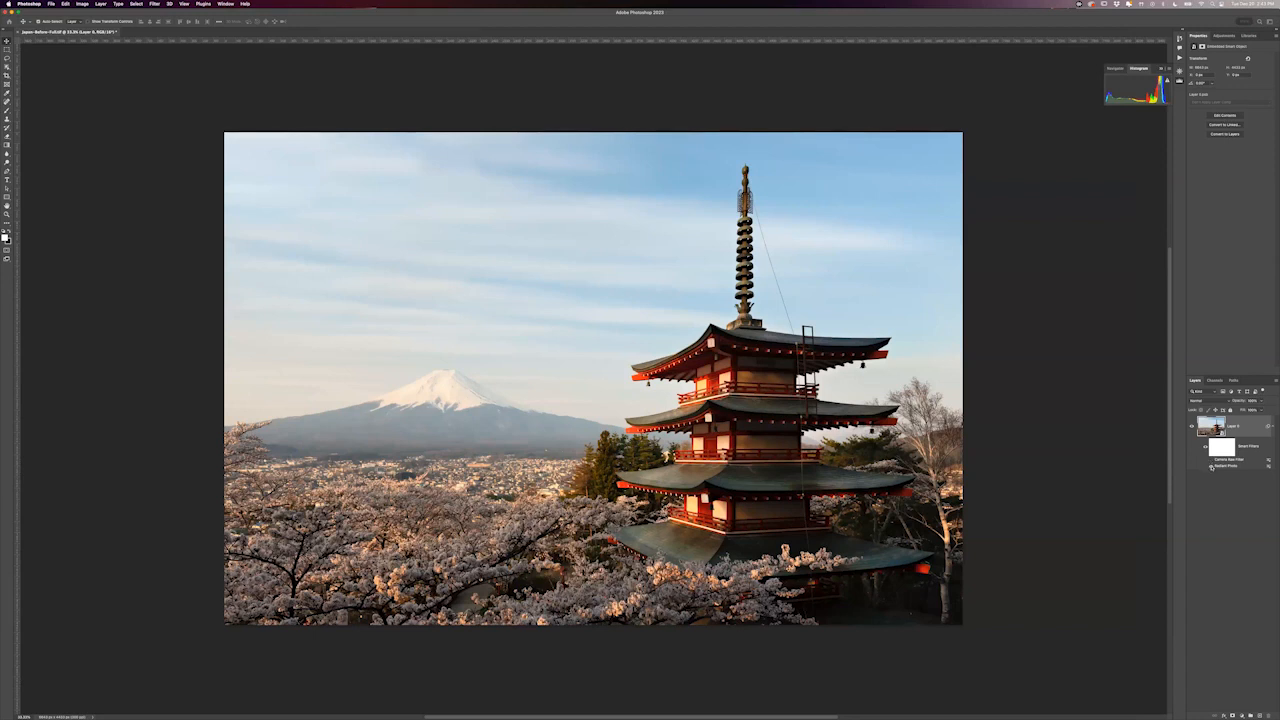
Reopen the pagoda's Camera Raw smart filter for editing and try global exposure and temperature changes
{"action": "left_click", "coordinate": [1212, 466]}
{"action": "double_click", "coordinate": [1222, 461]}
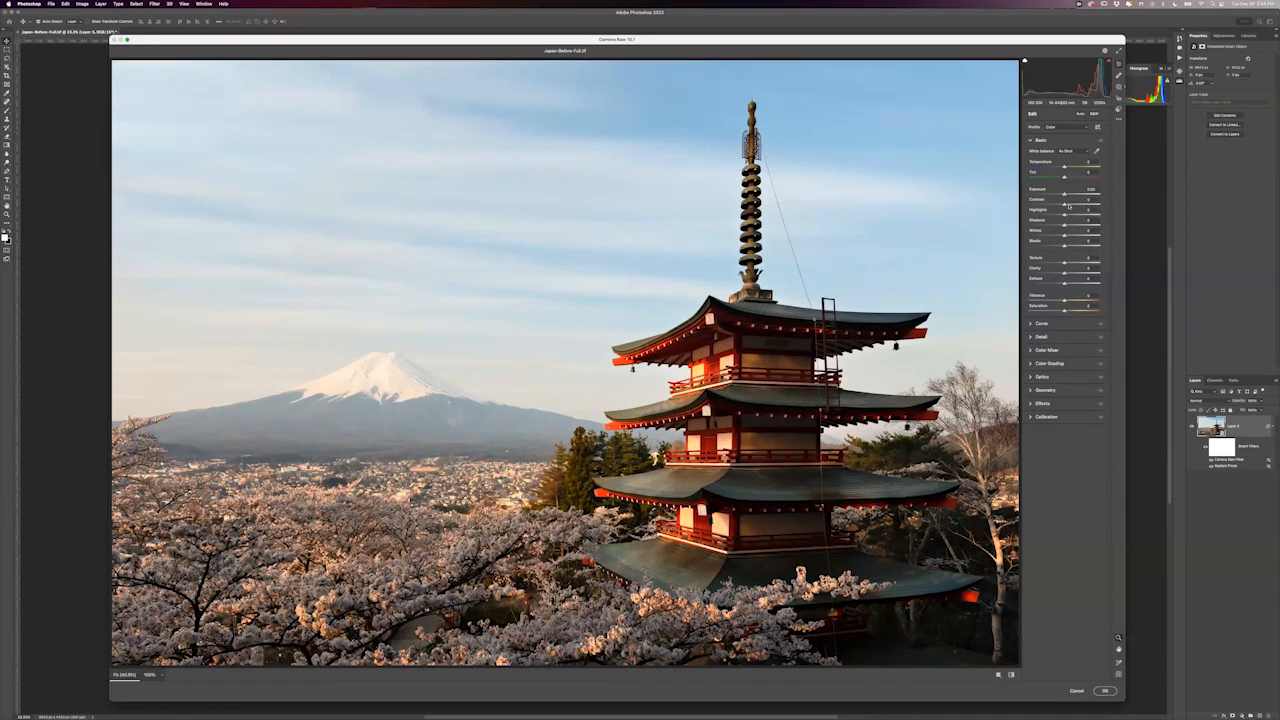
{"action": "left_click_drag", "start_coordinate": [1064, 195], "coordinate": [1040, 202]}
{"action": "left_click_drag", "start_coordinate": [1065, 167], "coordinate": [1065, 168]}
Add a Sky mask in Camera Raw, lower its shadows, raise its dehaze slightly, and apply the filter
{"action": "left_click", "coordinate": [1119, 88]}
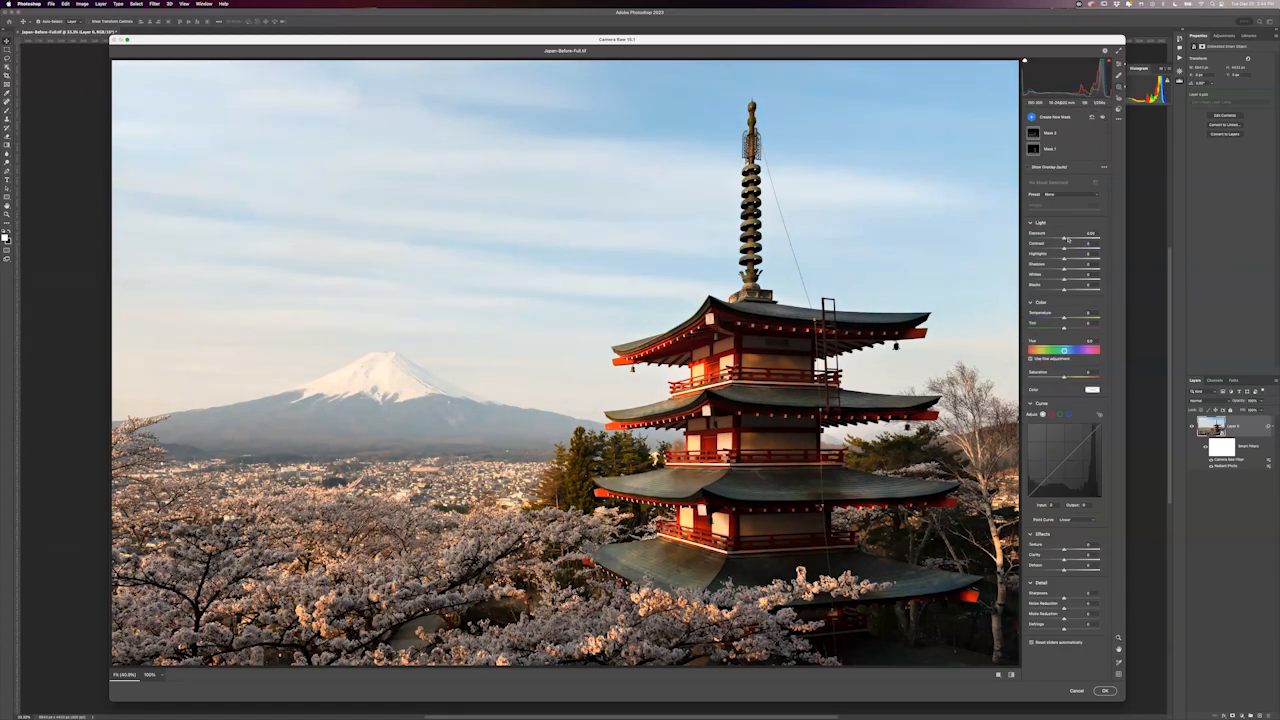
{"action": "left_click", "coordinate": [1032, 117]}
{"action": "key", "text": "c"}
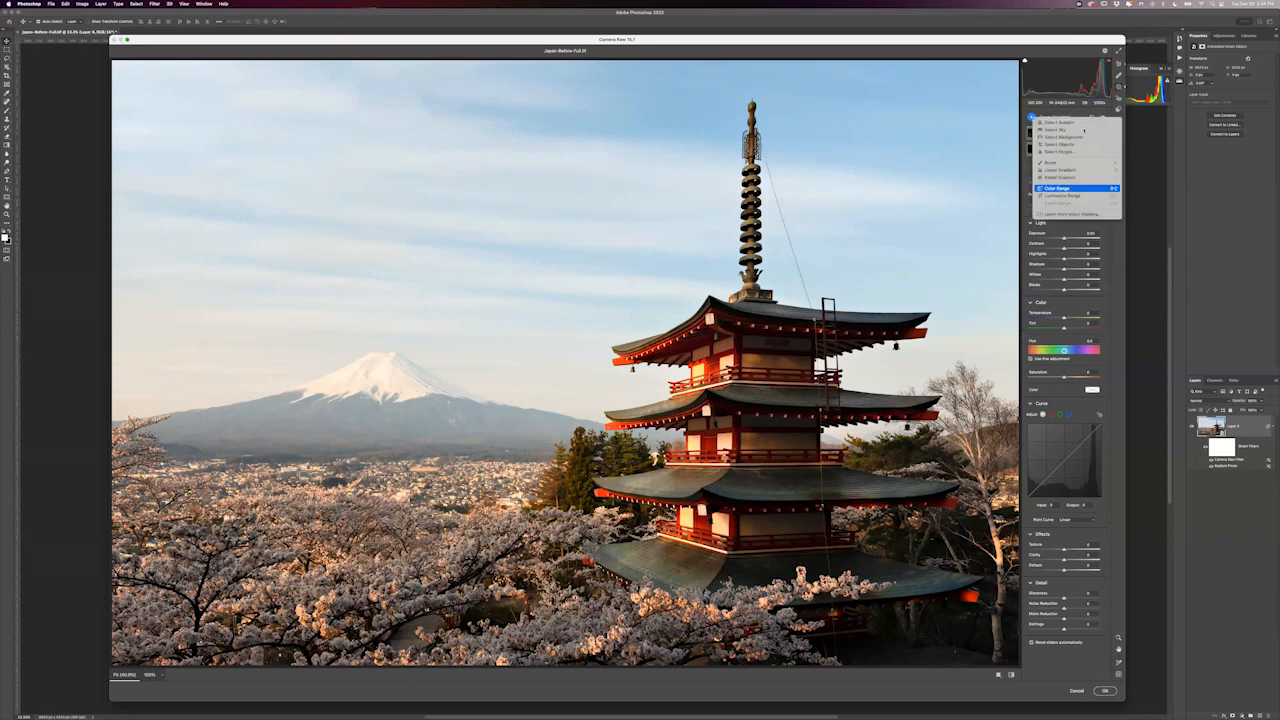
{"action": "left_click", "coordinate": [1082, 129]}
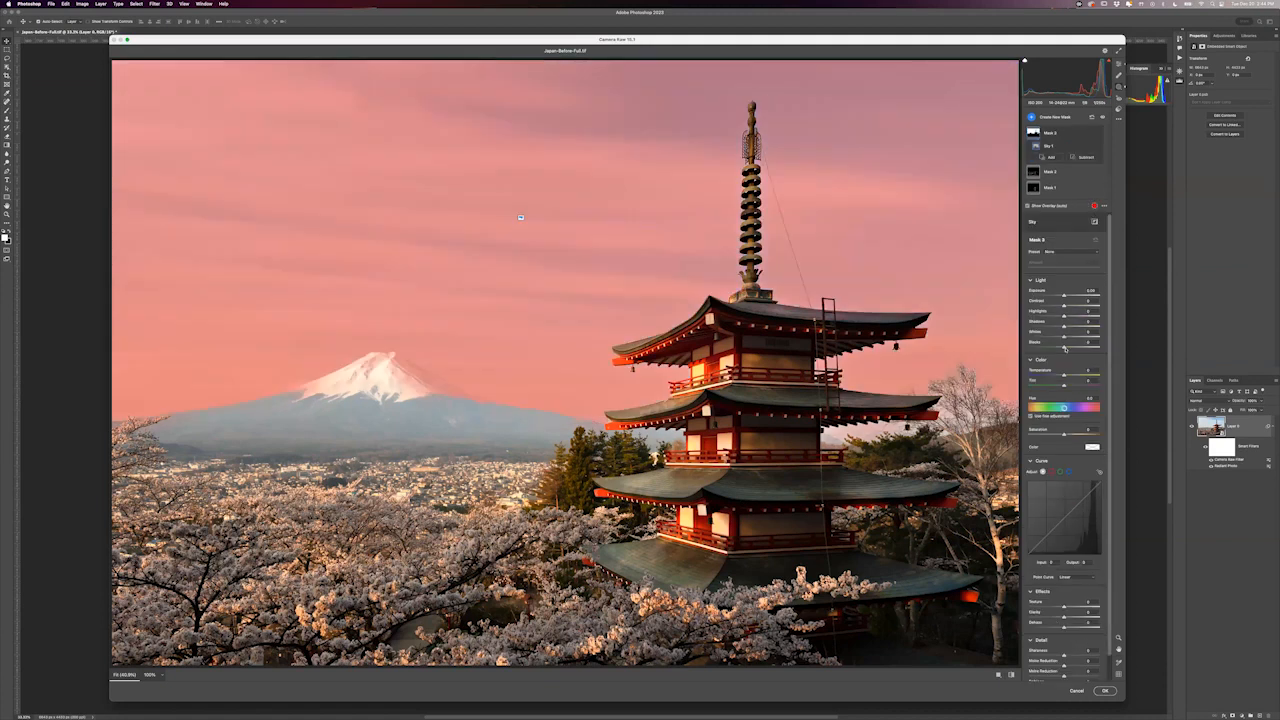
{"action": "left_click_drag", "start_coordinate": [1064, 327], "coordinate": [1050, 327]}
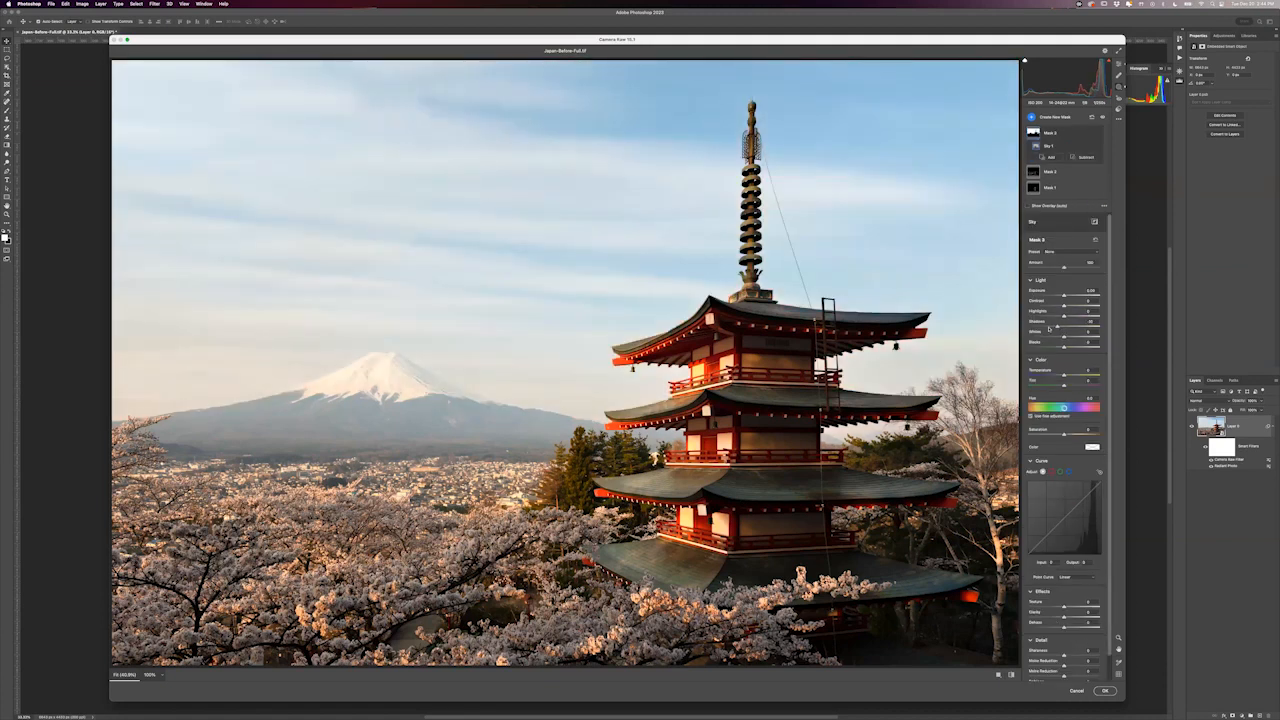
{"action": "left_click_drag", "start_coordinate": [1063, 624], "coordinate": [1066, 627]}
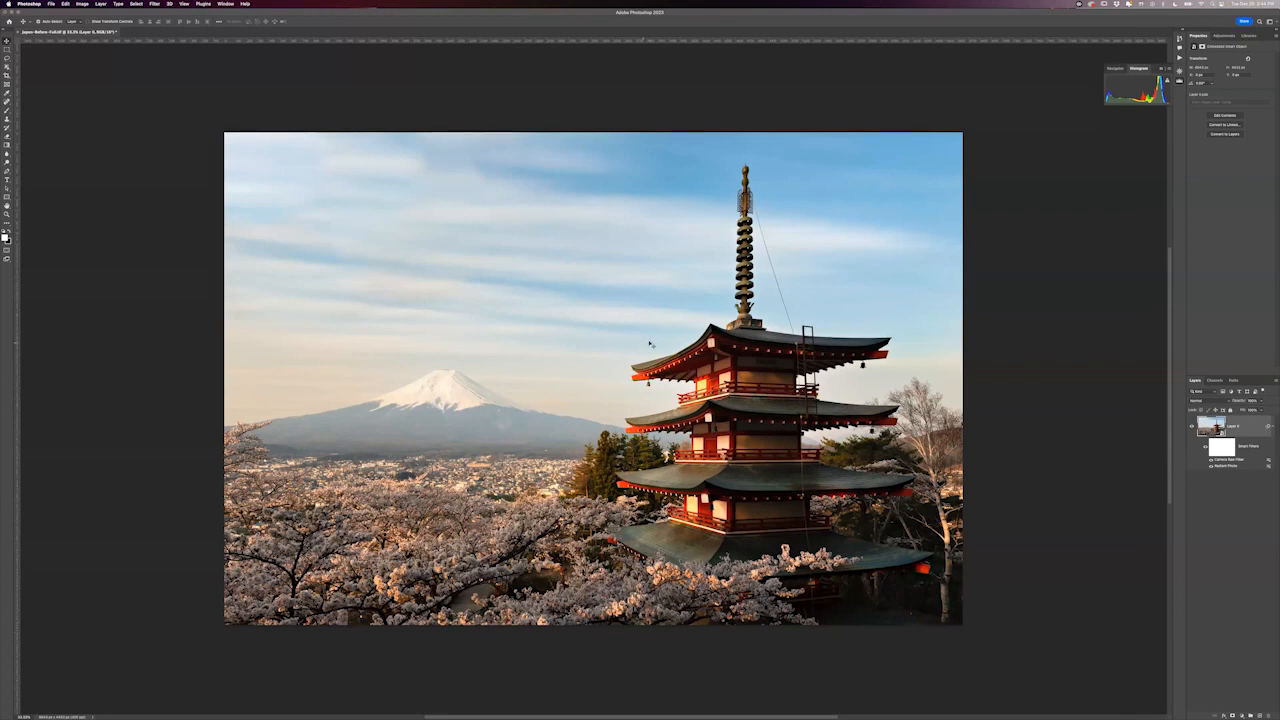
Open the Radiant Photo filter on the pagoda, turn off Tone, Color and Details, and set moderate Smart Editing strength and color
{"action": "left_click", "coordinate": [154, 4]}
{"action": "mouse_move", "coordinate": [213, 156]}
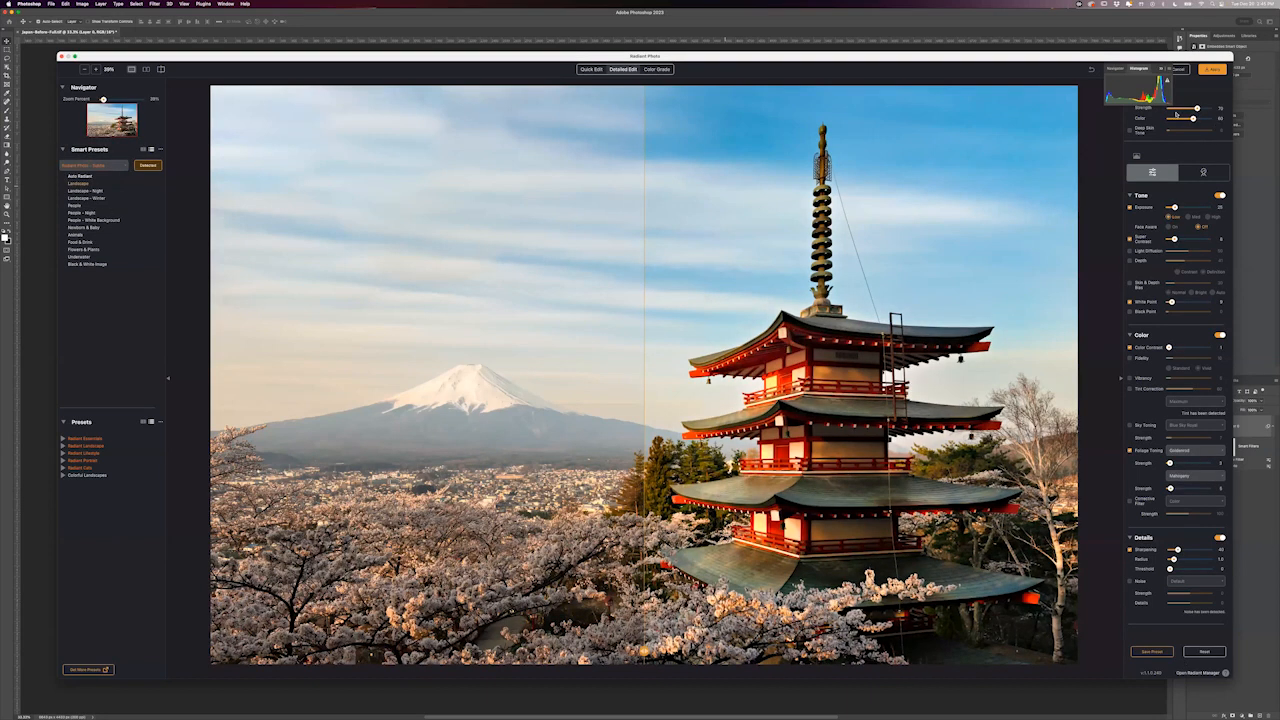
{"action": "left_click", "coordinate": [1219, 196]}
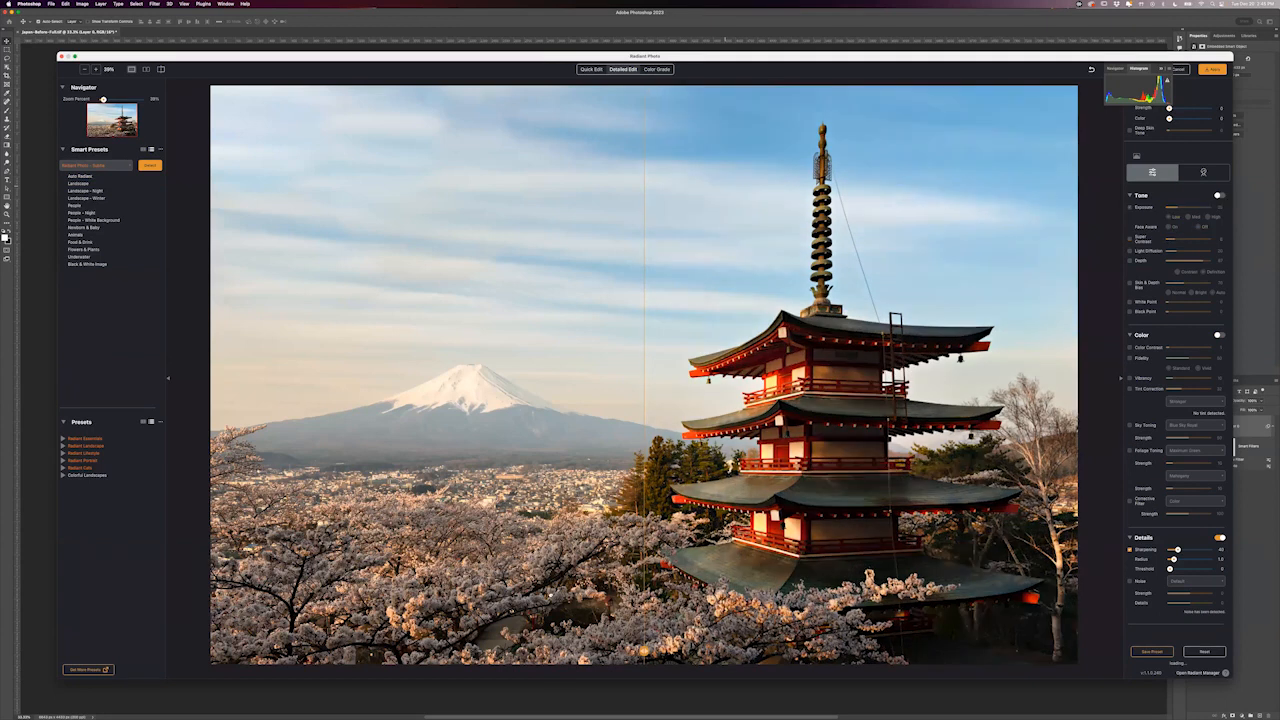
{"action": "left_click_drag", "start_coordinate": [1170, 108], "coordinate": [1188, 119]}
{"action": "left_click", "coordinate": [1196, 119]}
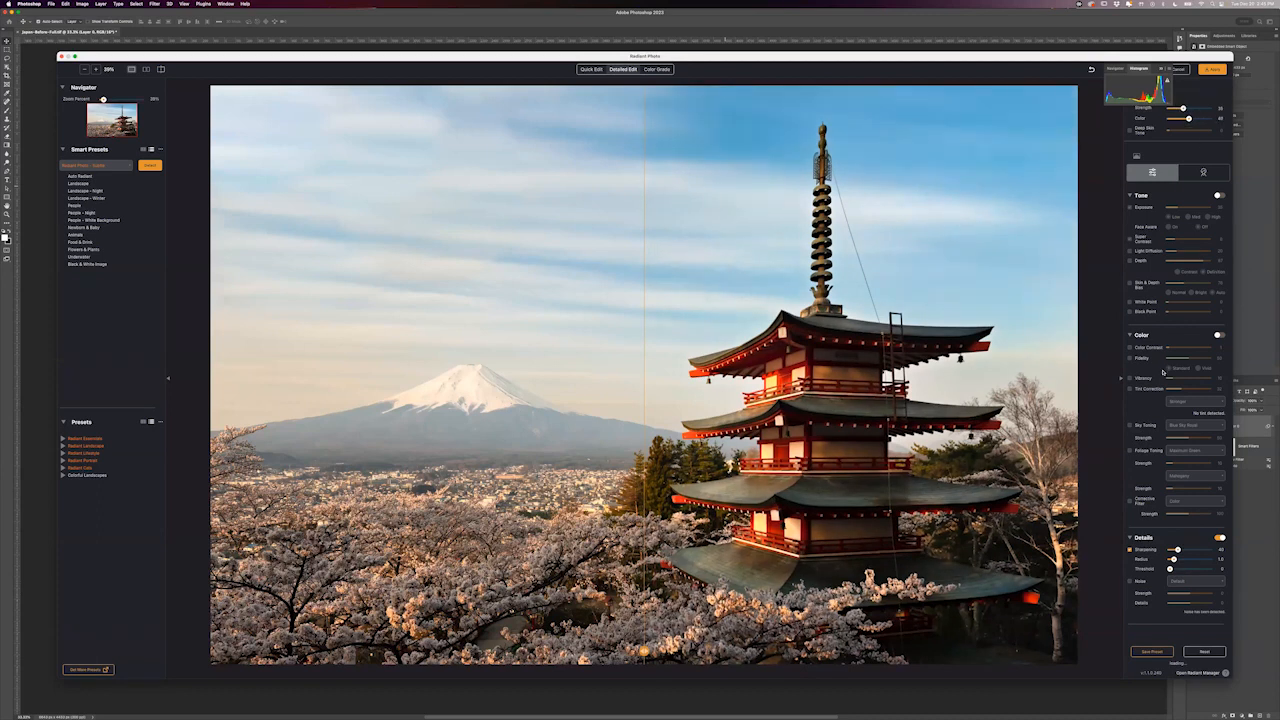
{"action": "left_click", "coordinate": [1219, 538]}
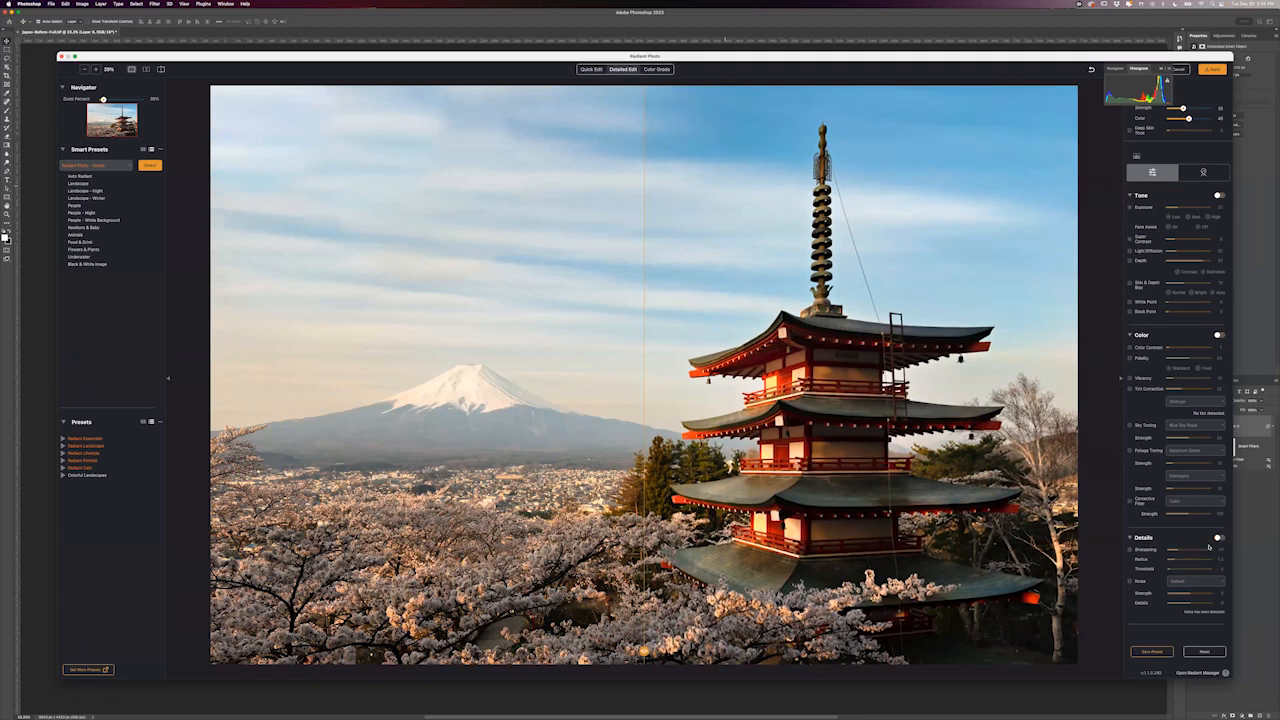
Enable Depth with Definition, Light Diffusion, and Skin & Depth Bias set to Bright, and apply the Radiant Photo filter
{"action": "left_click", "coordinate": [1131, 261]}
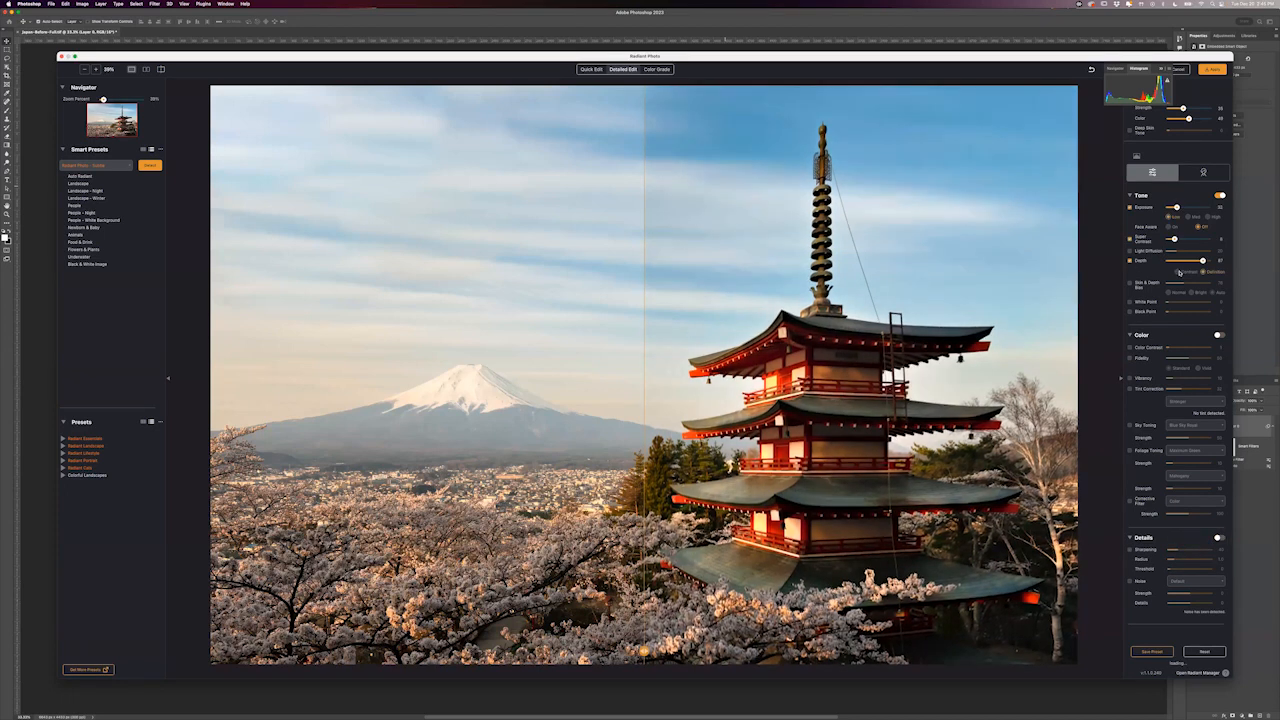
{"action": "left_click", "coordinate": [1179, 272]}
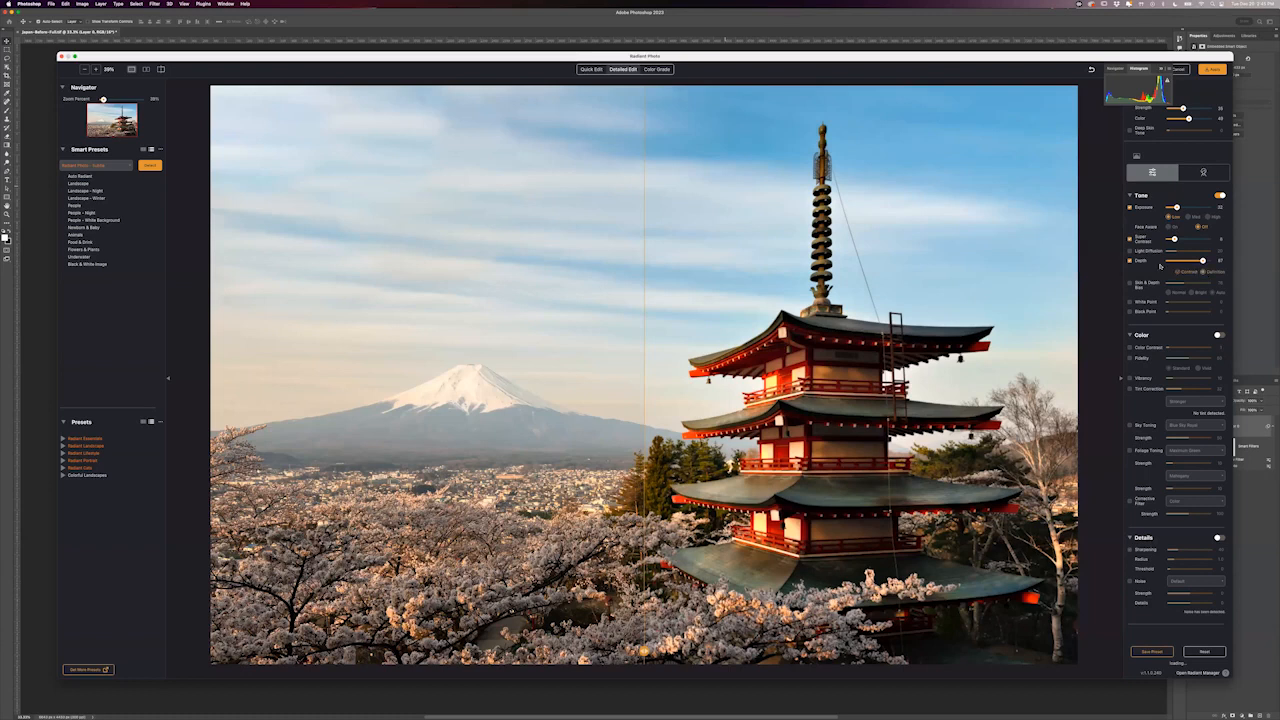
{"action": "left_click_drag", "start_coordinate": [1187, 252], "coordinate": [1178, 252]}
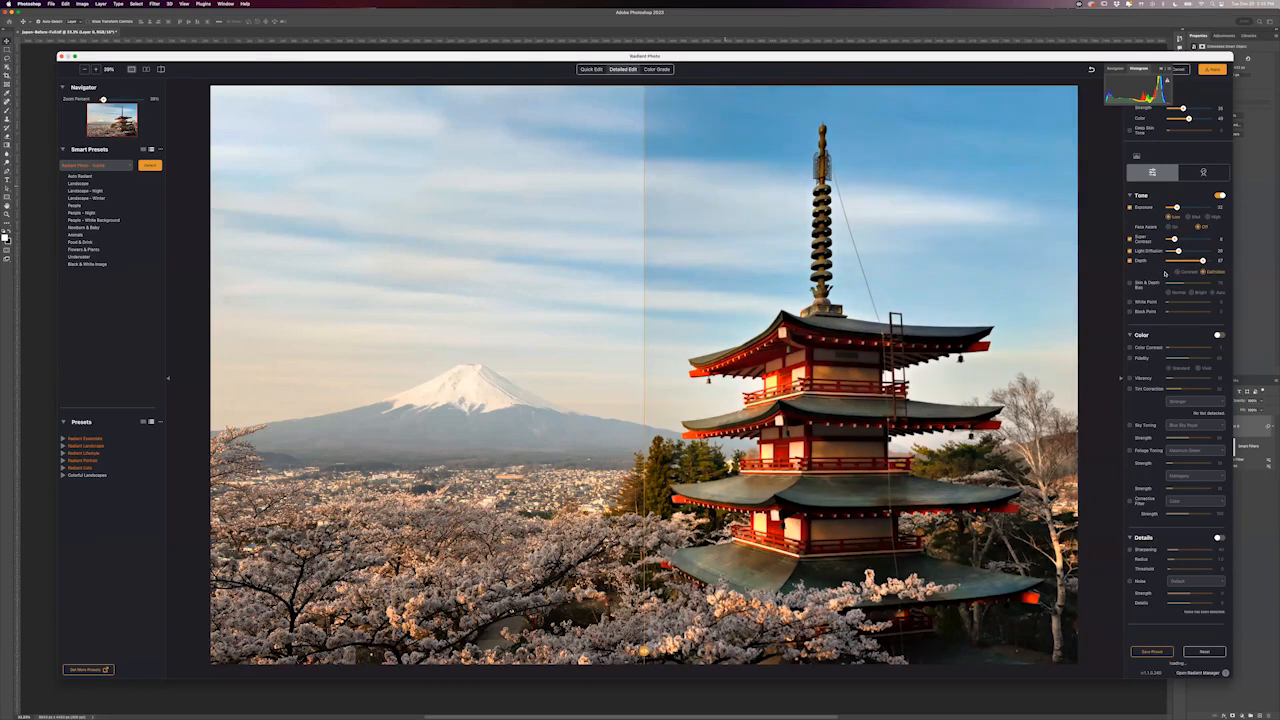
{"action": "left_click", "coordinate": [1131, 284]}
{"action": "left_click", "coordinate": [1192, 292]}
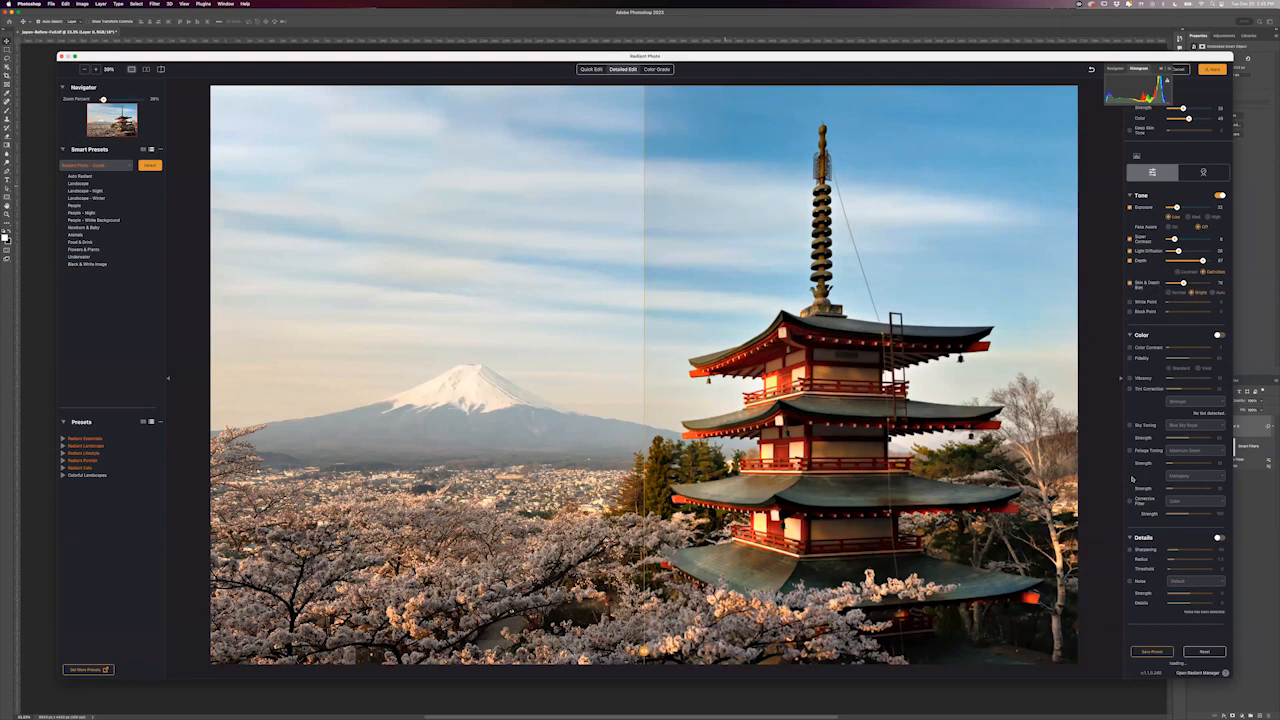
{"action": "left_click", "coordinate": [1216, 70]}
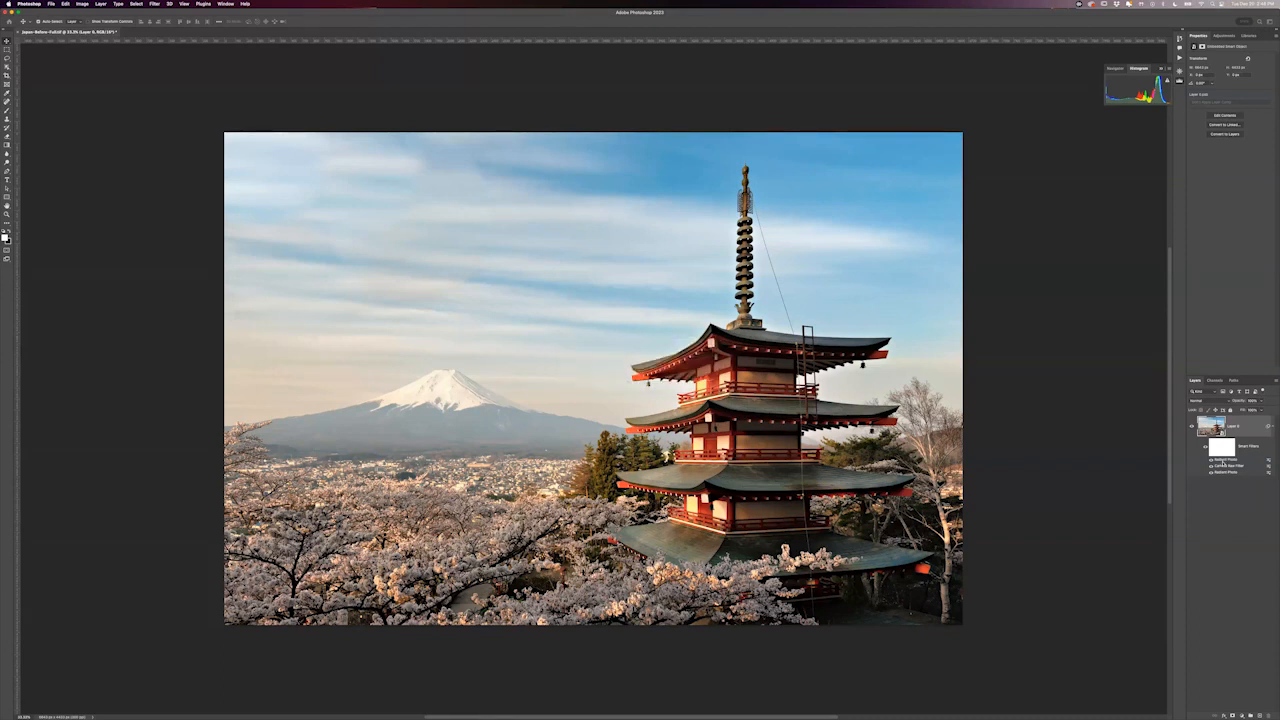
Reopen the upper Radiant Photo smart filter, add the Golden Smoke color grade at reduced strength and saturation, and apply it
{"action": "double_click", "coordinate": [1222, 461]}
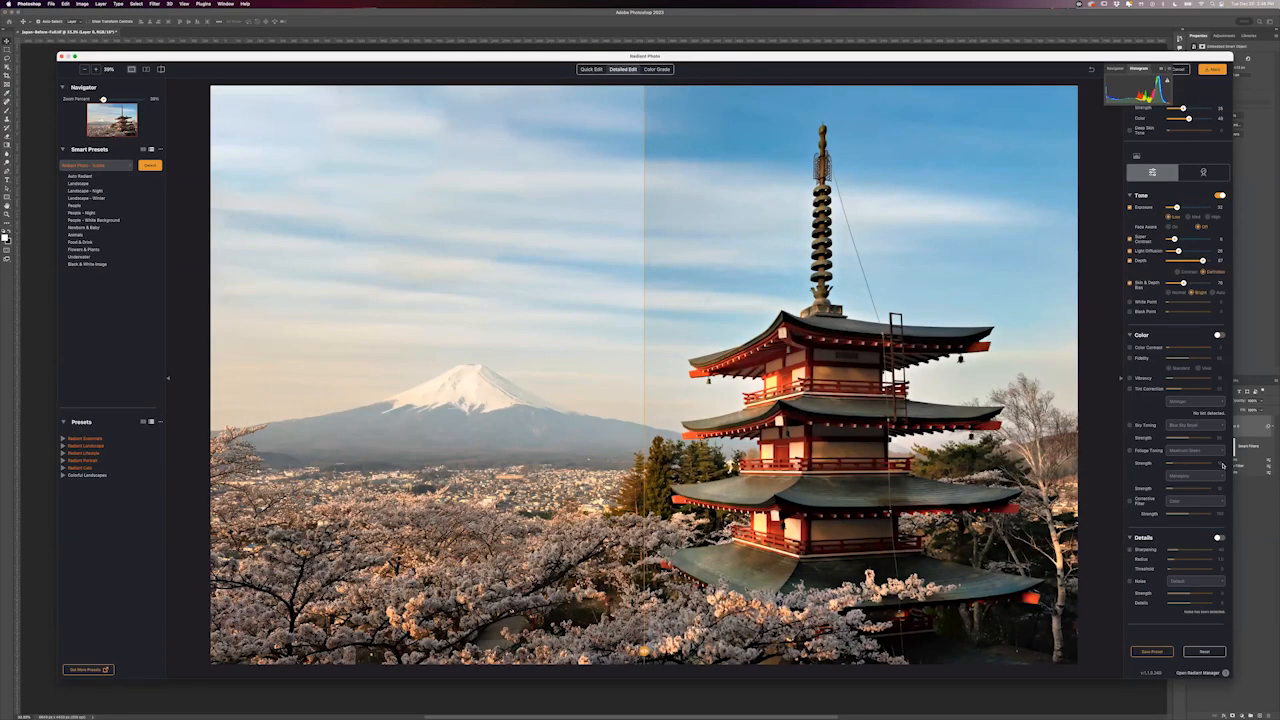
{"action": "left_click", "coordinate": [660, 70]}
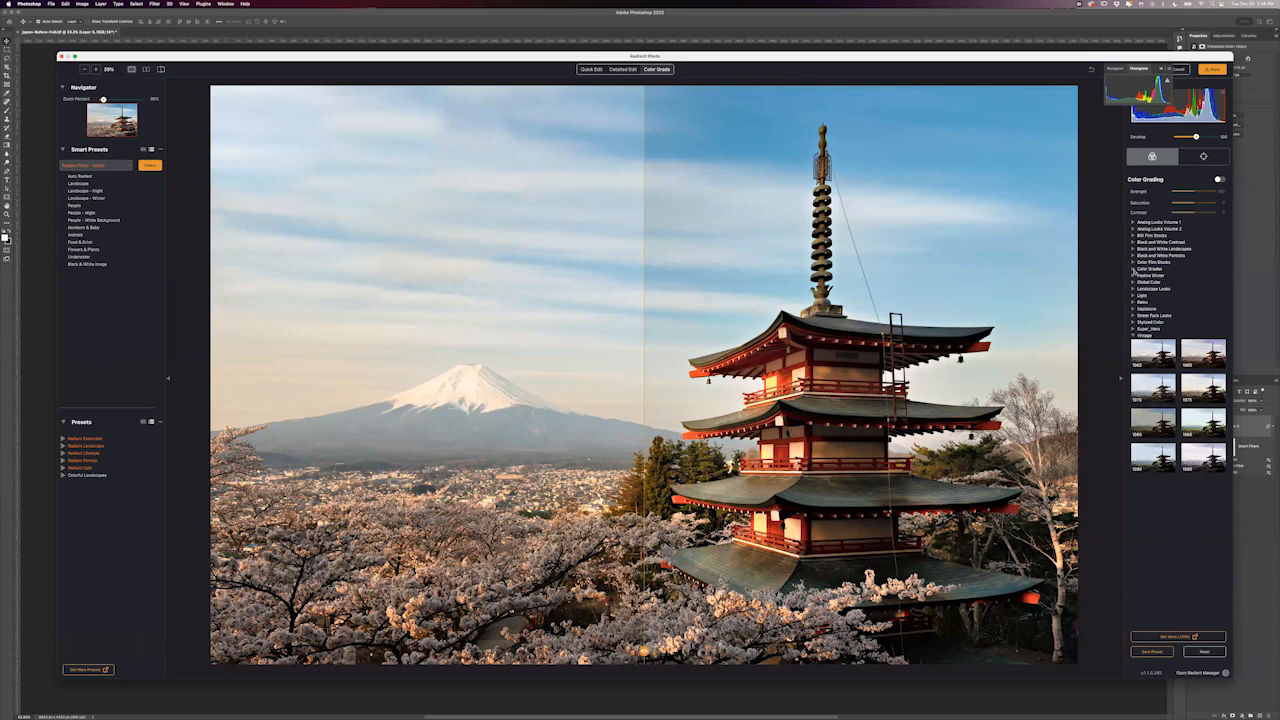
{"action": "left_click", "coordinate": [1134, 269]}
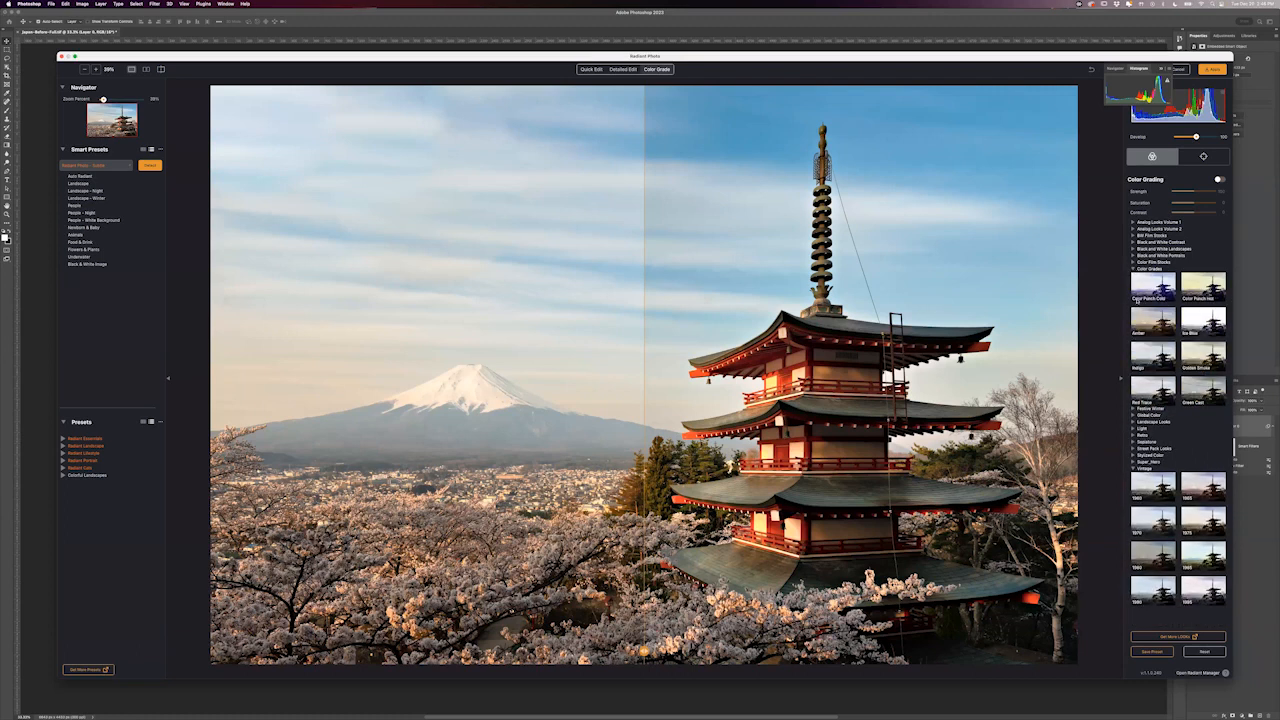
{"action": "left_click", "coordinate": [1153, 320]}
{"action": "left_click", "coordinate": [1195, 352]}
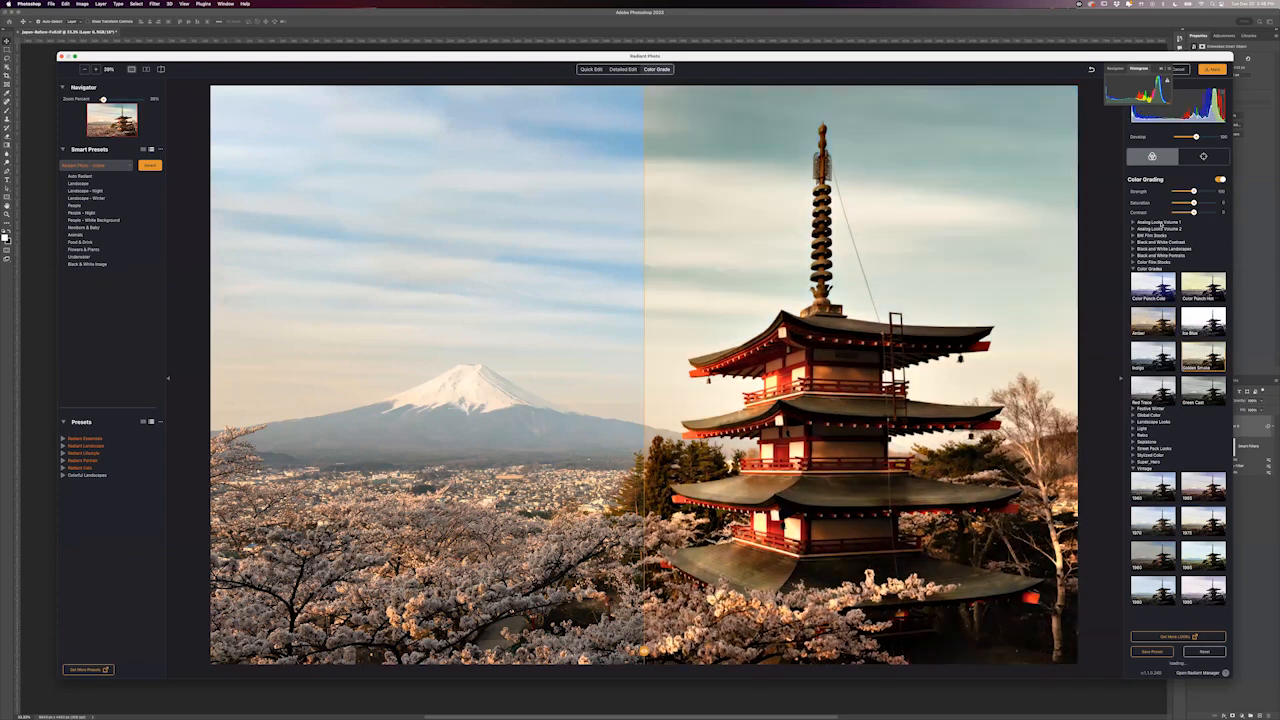
{"action": "left_click", "coordinate": [1178, 190]}
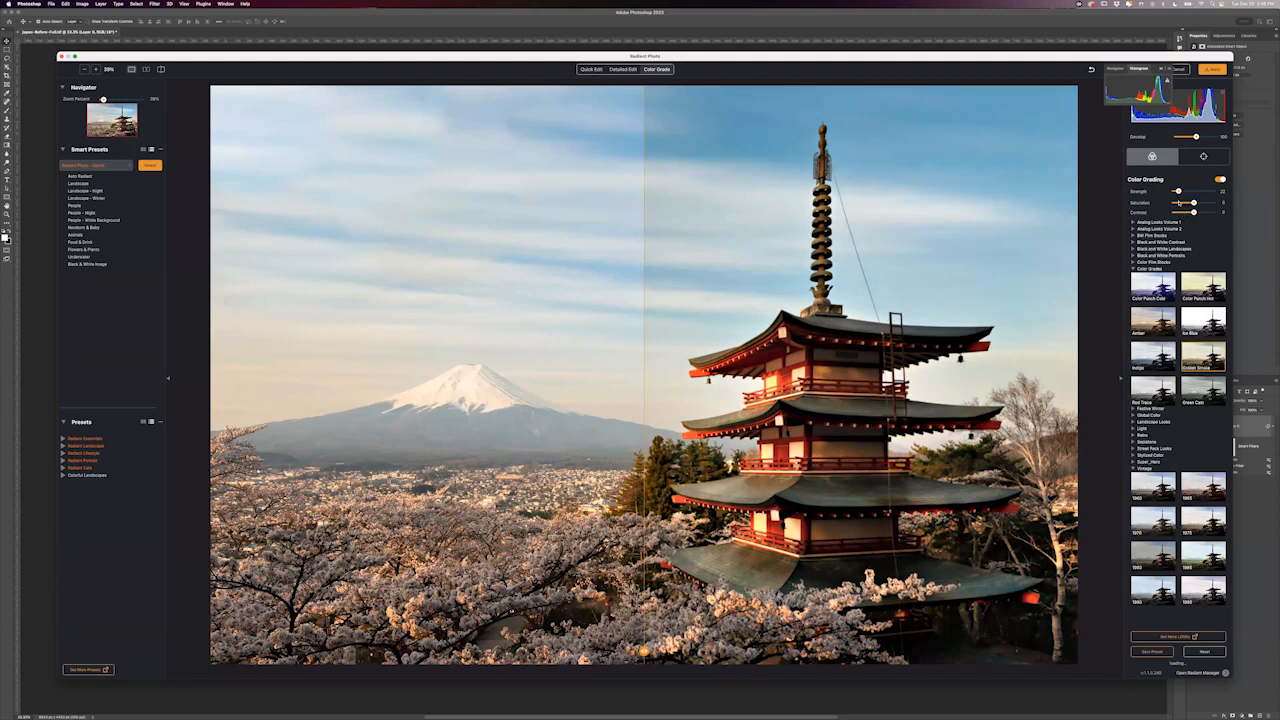
{"action": "left_click", "coordinate": [1180, 204]}
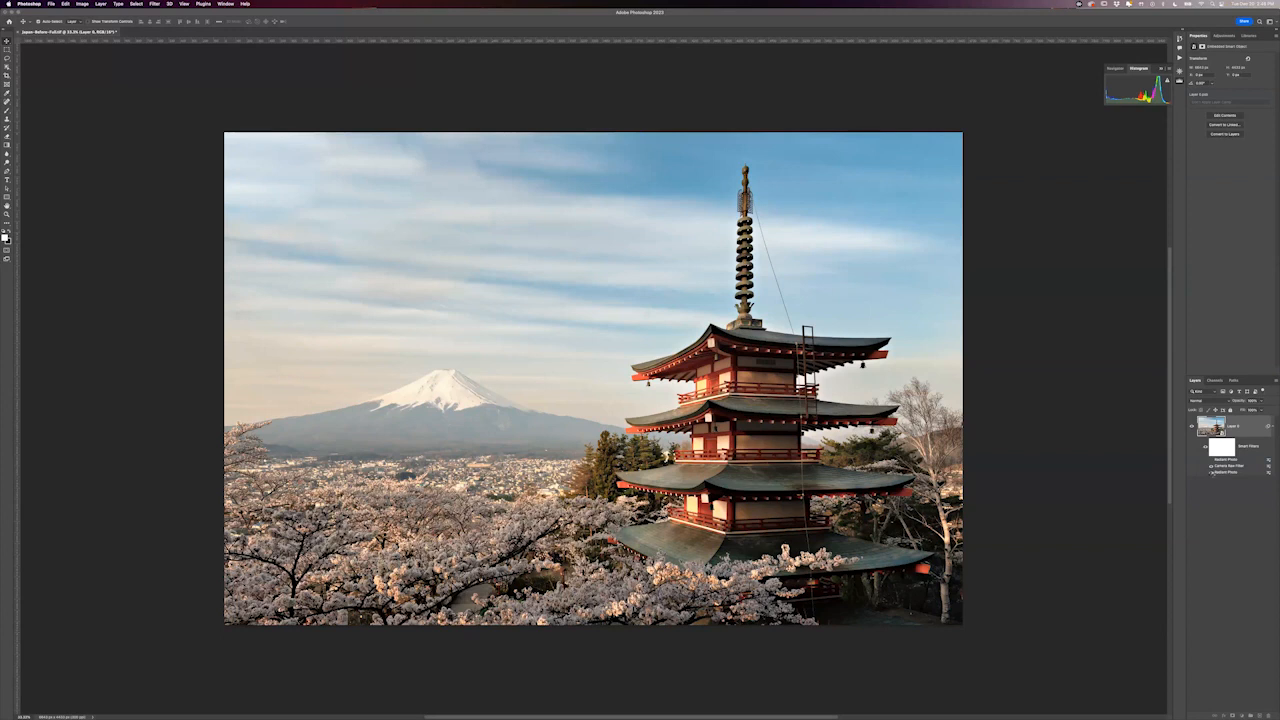
Hide the pagoda's Camera Raw smart filter for comparison and switch to Lightroom Classic
{"action": "double_click", "coordinate": [1239, 467]}
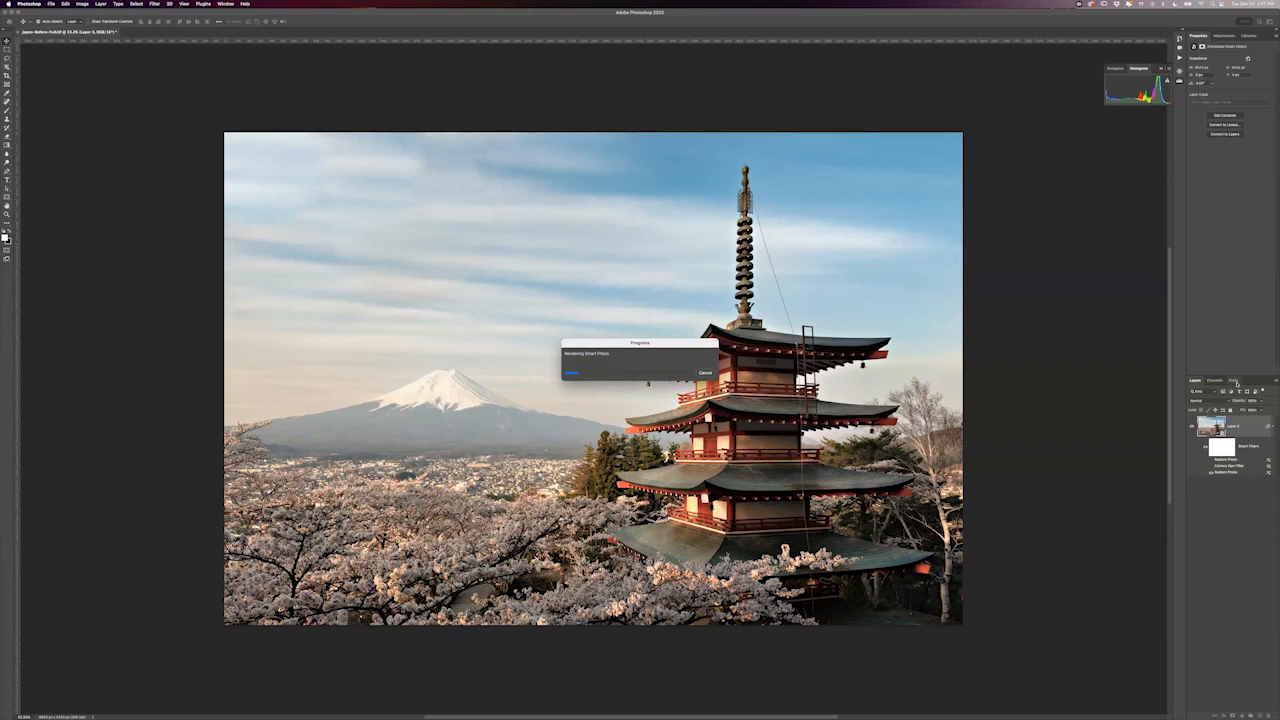
{"action": "key", "text": "super+Tab"}
{"action": "key", "text": "super+Tab"}
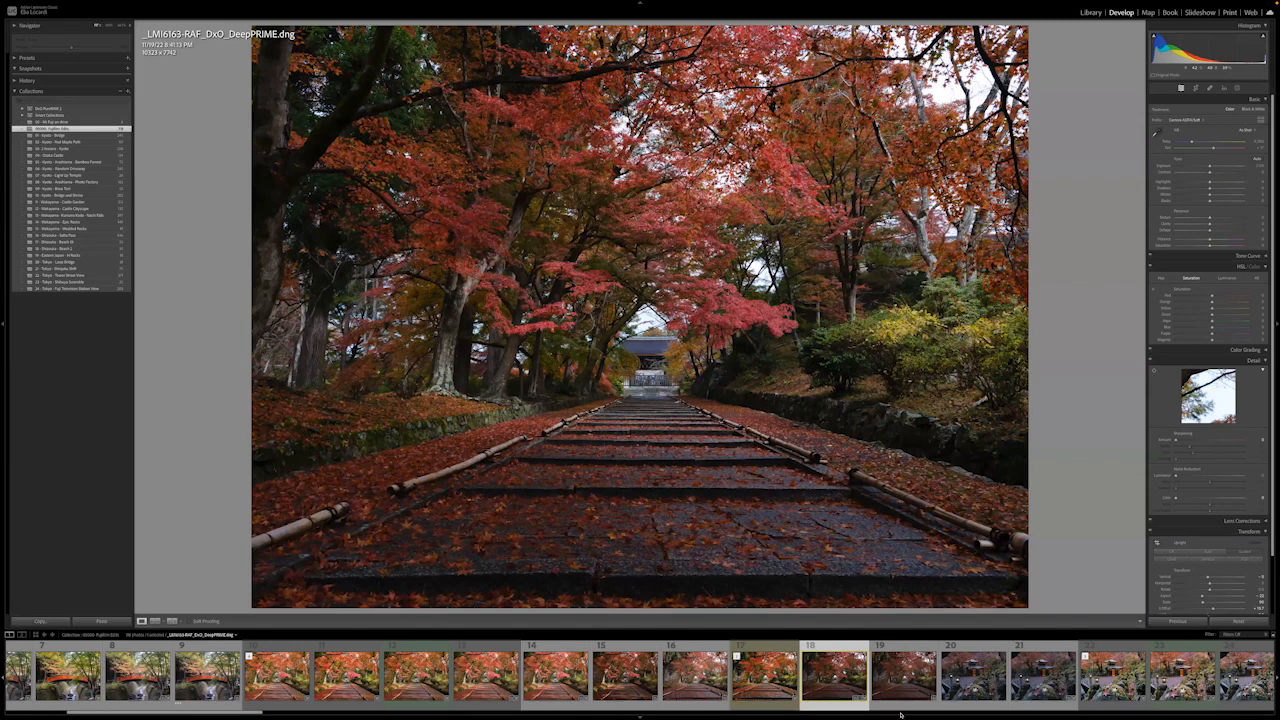
{"action": "mouse_move", "coordinate": [898, 716]}
Switch to the standalone Radiant Photo app and load the colorful canal photo from the Finder folder of demo images
{"action": "key", "text": "super+Tab"}
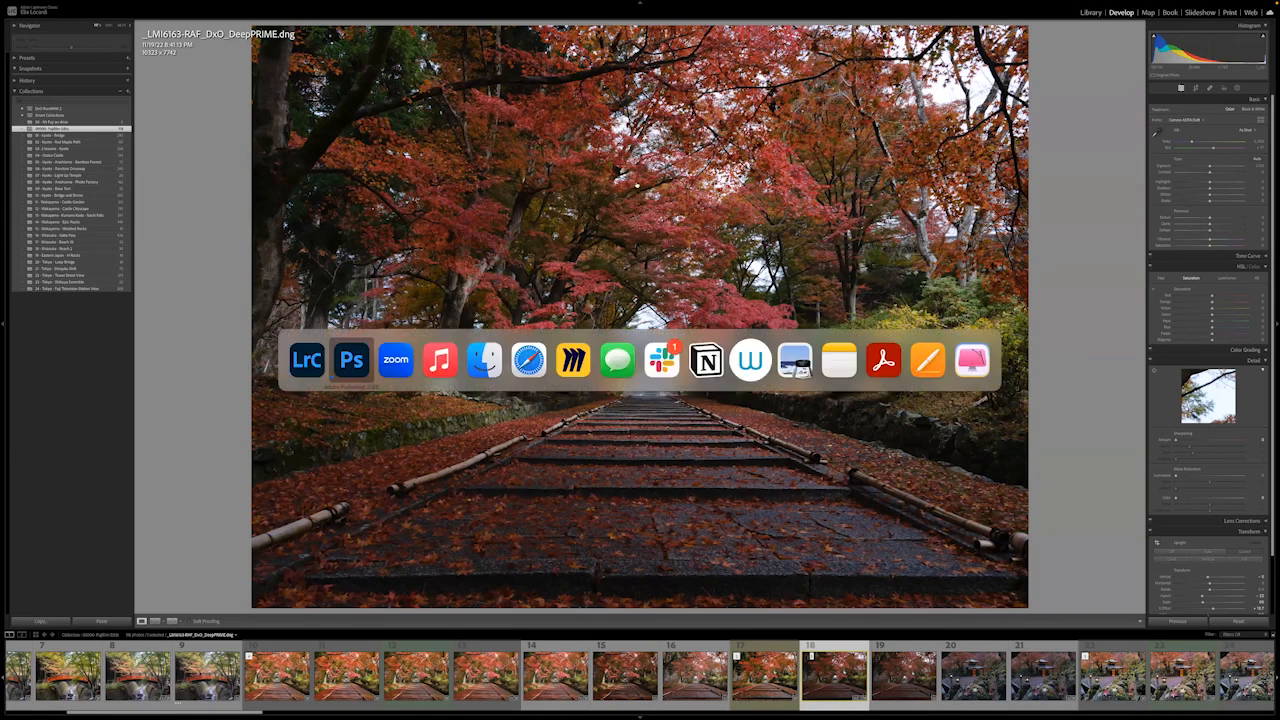
{"action": "key", "text": "super+Tab"}
{"action": "key", "text": "super+Tab"}
{"action": "key", "text": "super+Tab"}
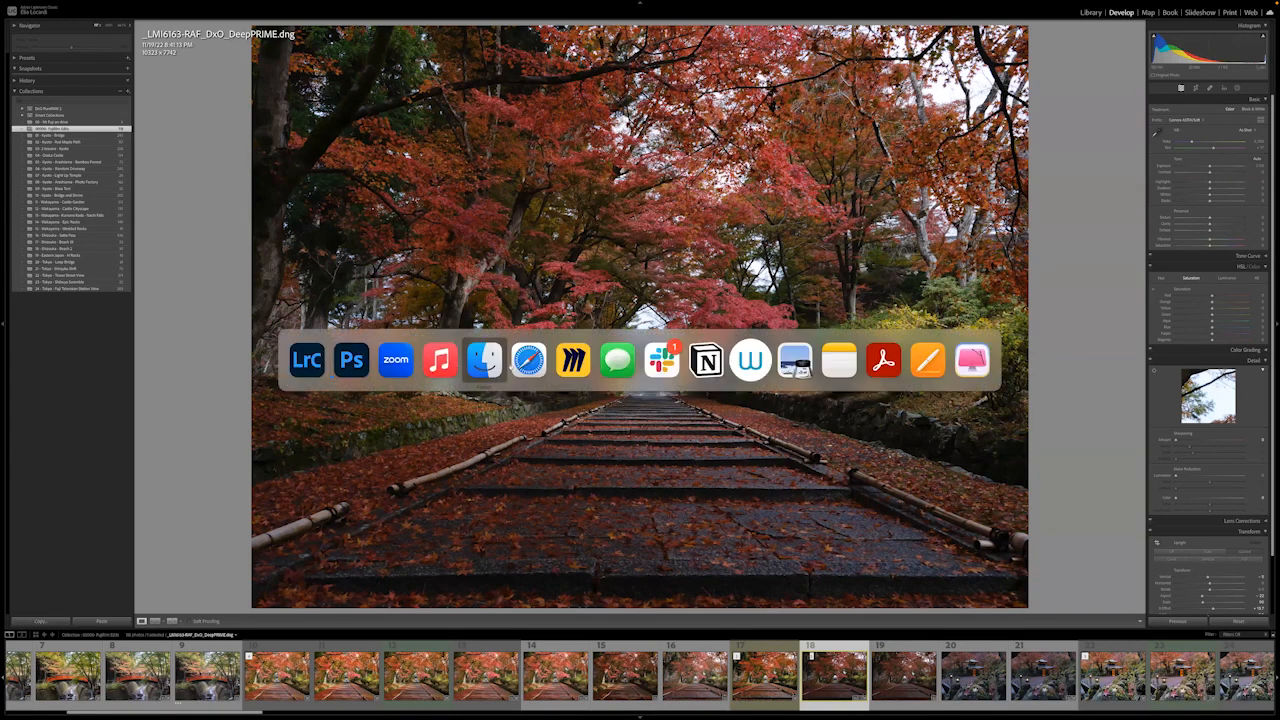
{"action": "left_click", "coordinate": [364, 361]}
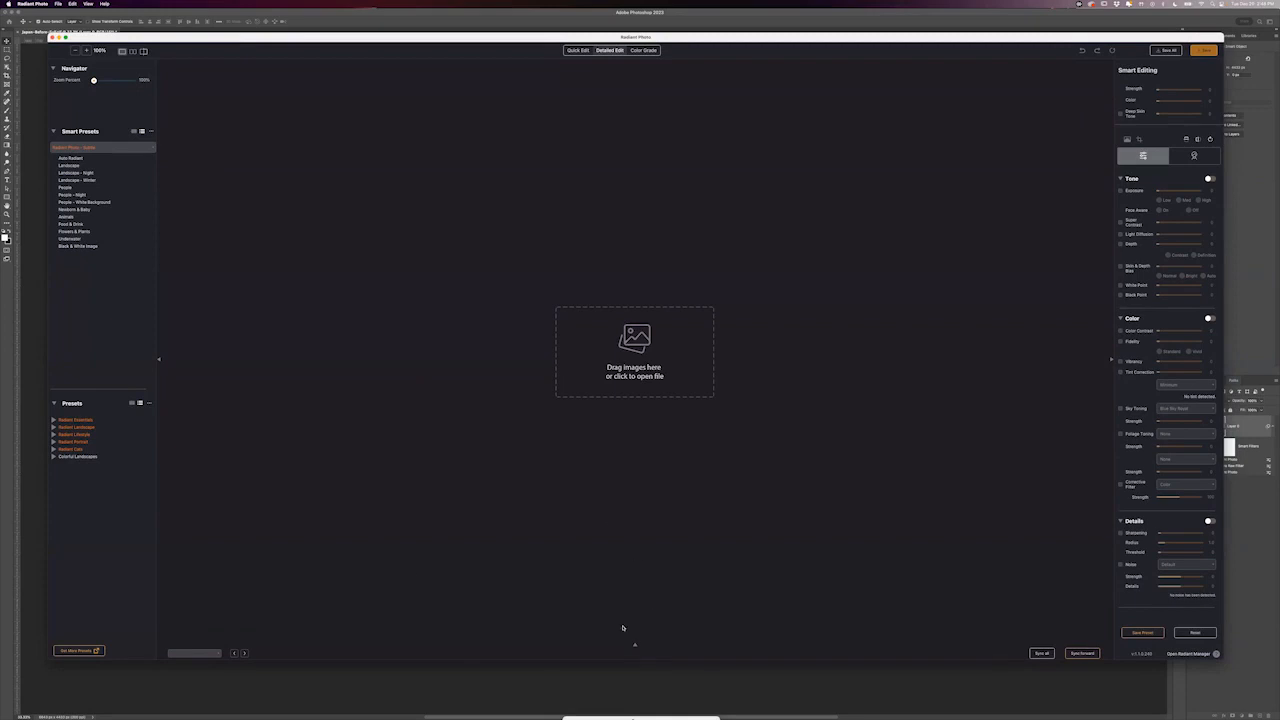
{"action": "key", "text": "super+Tab"}
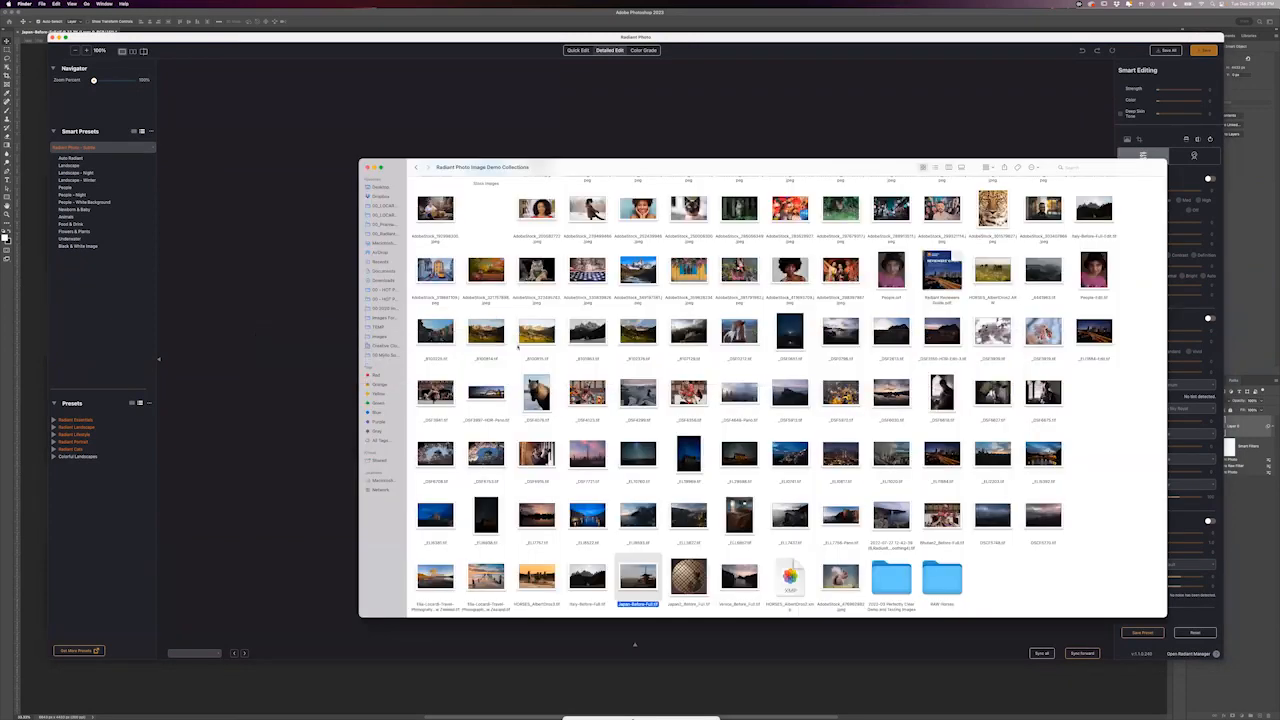
{"action": "left_click_drag", "start_coordinate": [439, 336], "coordinate": [292, 361]}
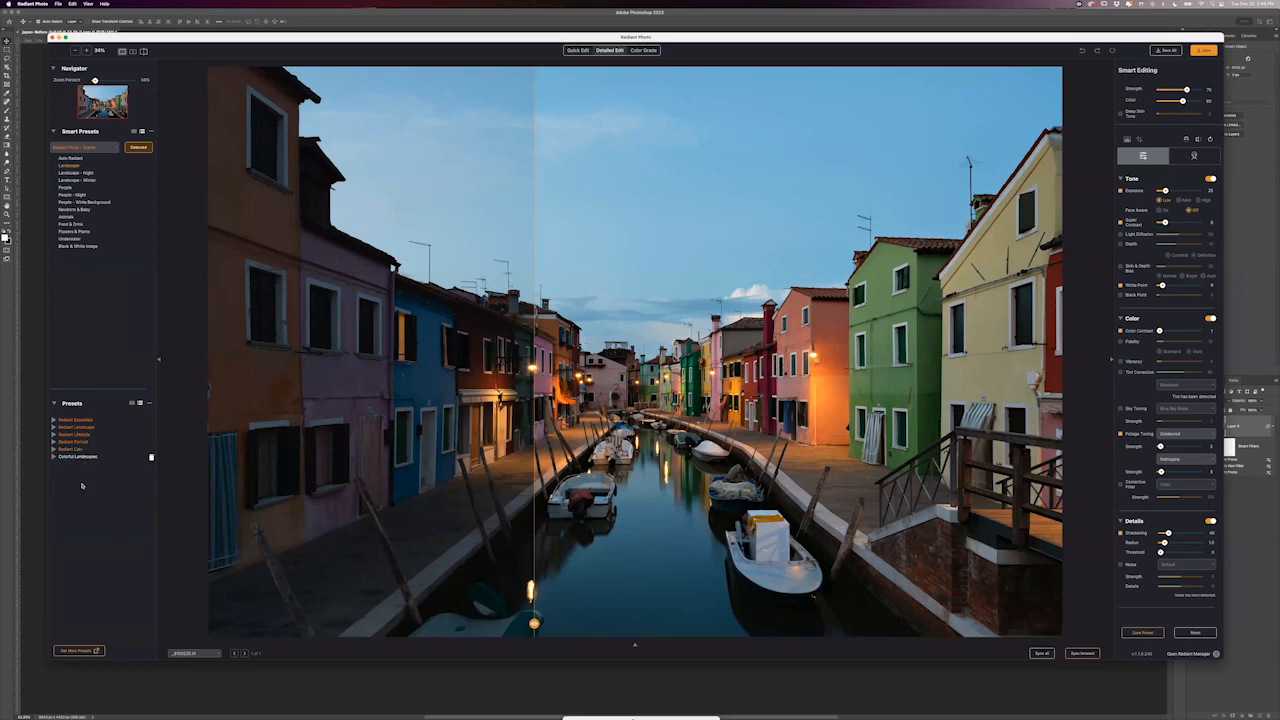
Try presets from Radiant Essentials on the canal photo, including Increased Details, and shift the before/after divider to compare
{"action": "left_click", "coordinate": [74, 419]}
{"action": "left_click", "coordinate": [78, 429]}
{"action": "left_click", "coordinate": [76, 449]}
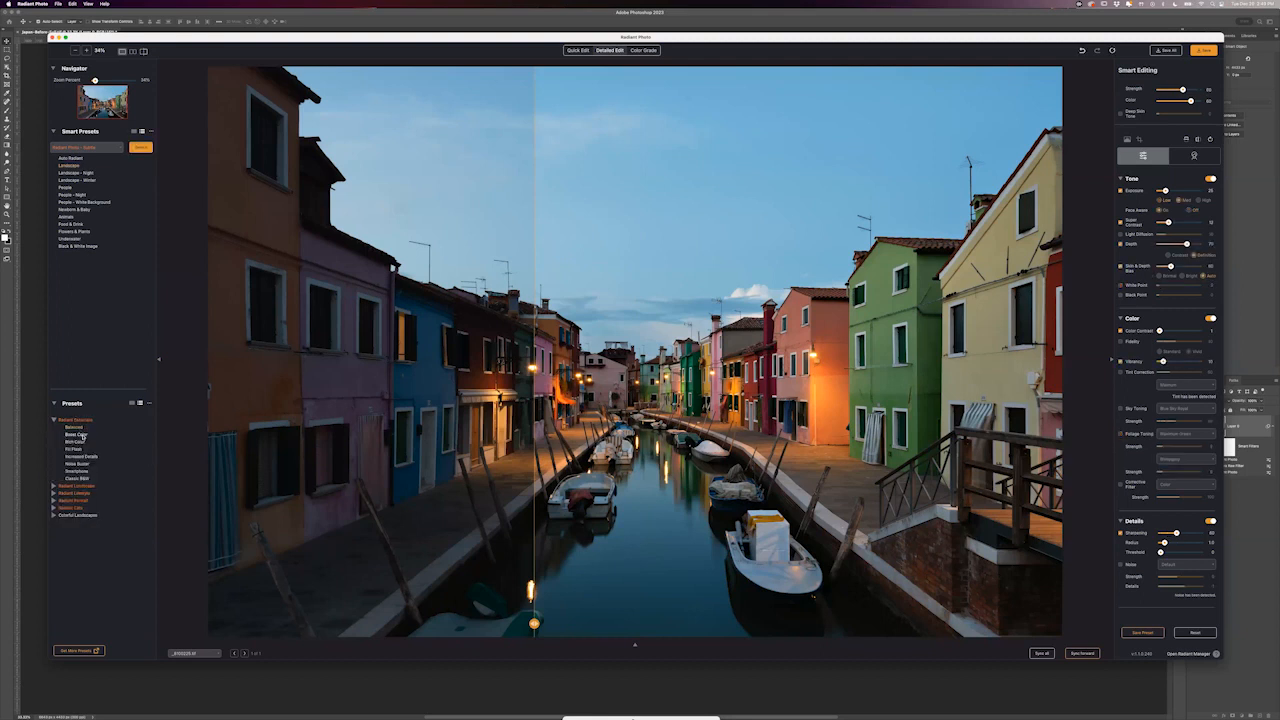
{"action": "left_click", "coordinate": [87, 456]}
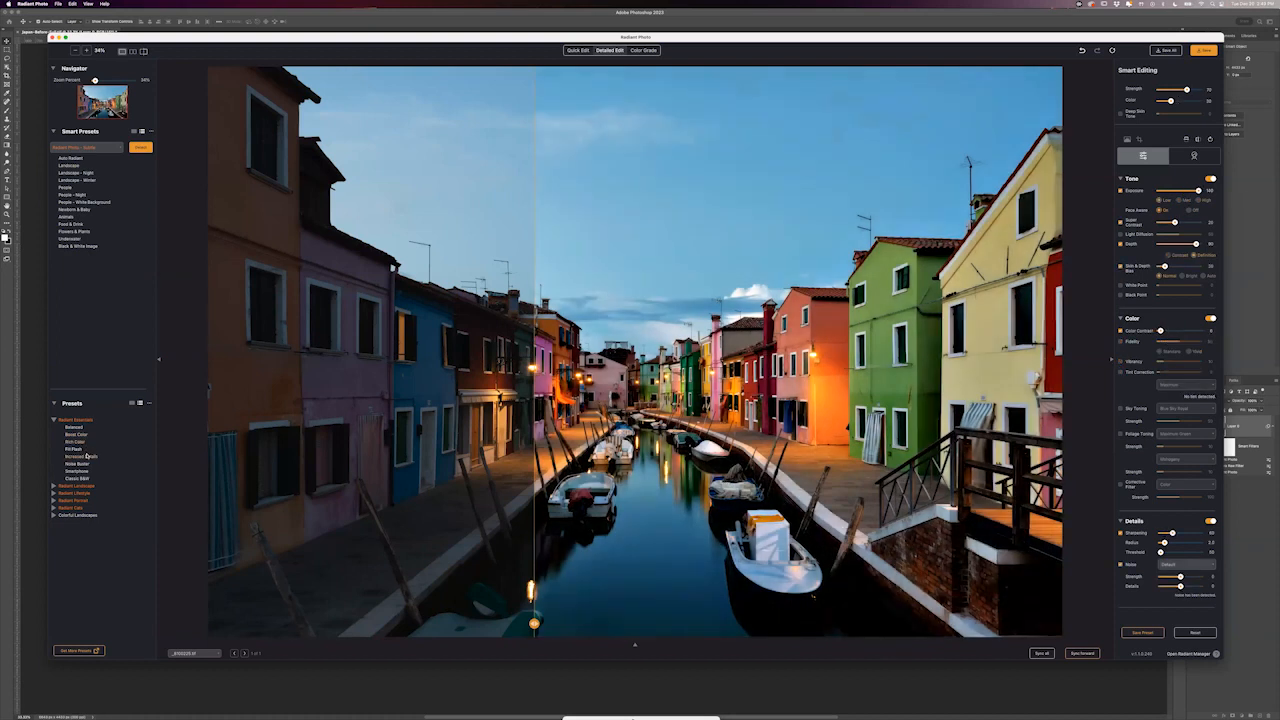
{"action": "left_click_drag", "start_coordinate": [530, 624], "coordinate": [420, 624]}
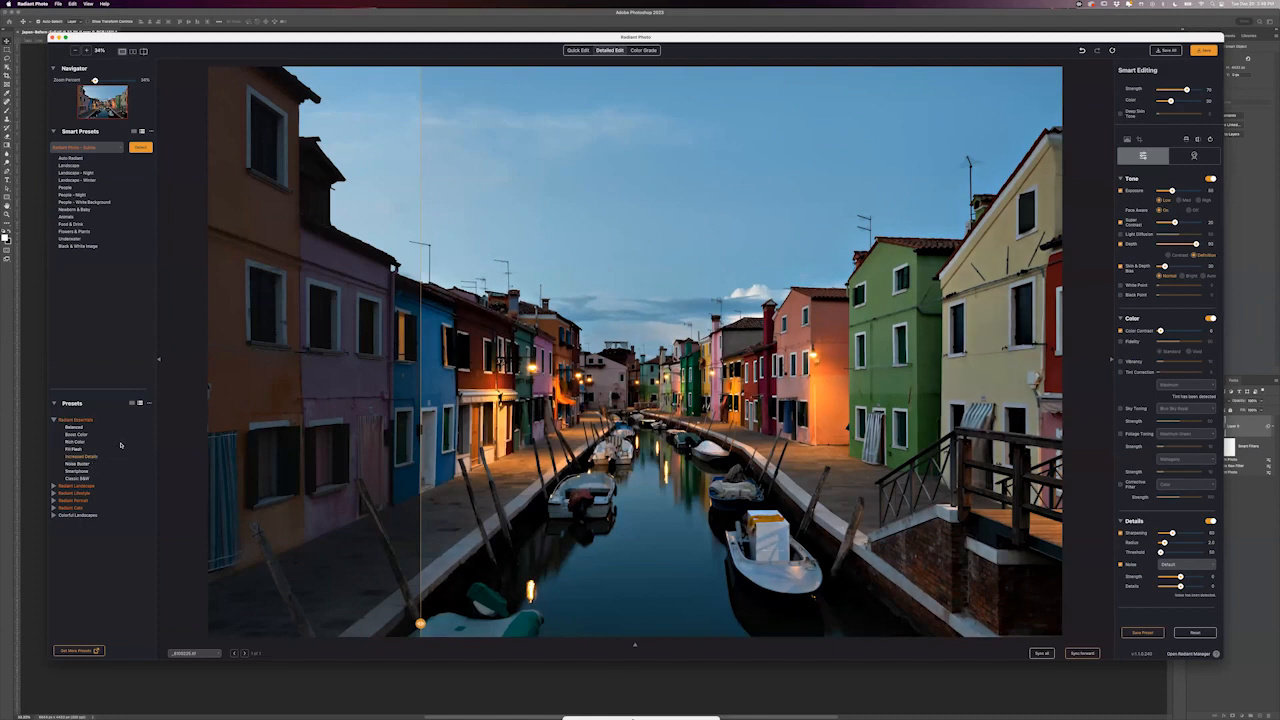
Apply the Landscape smart preset to the canal photo and change the smart preset collection to Radiant Photo - Pro
{"action": "left_click", "coordinate": [88, 173]}
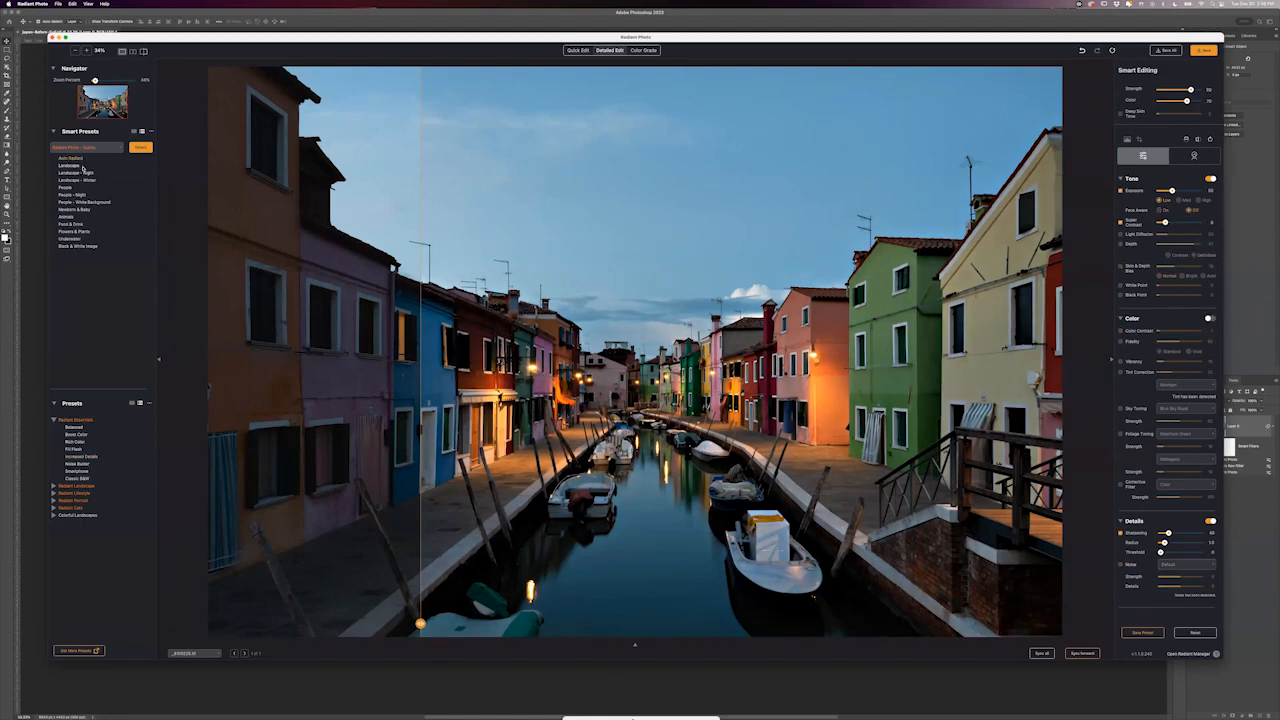
{"action": "left_click", "coordinate": [84, 169]}
{"action": "left_click", "coordinate": [99, 148]}
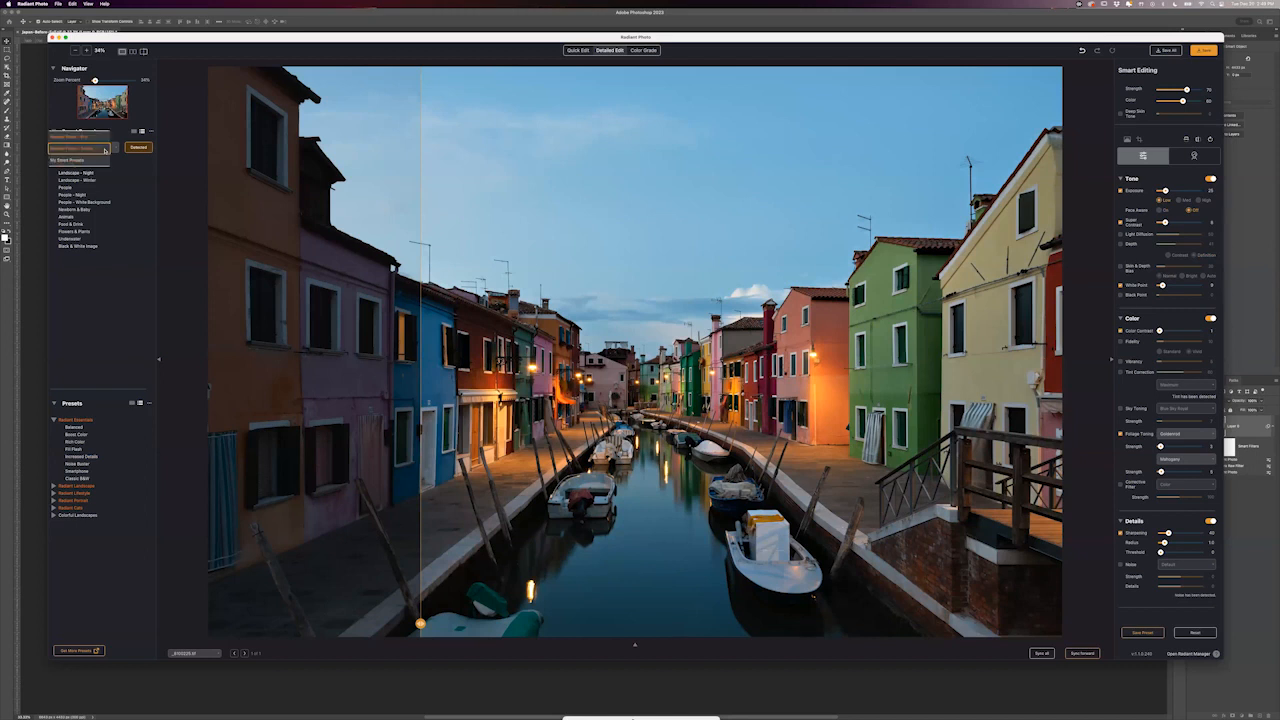
{"action": "left_click", "coordinate": [99, 148]}
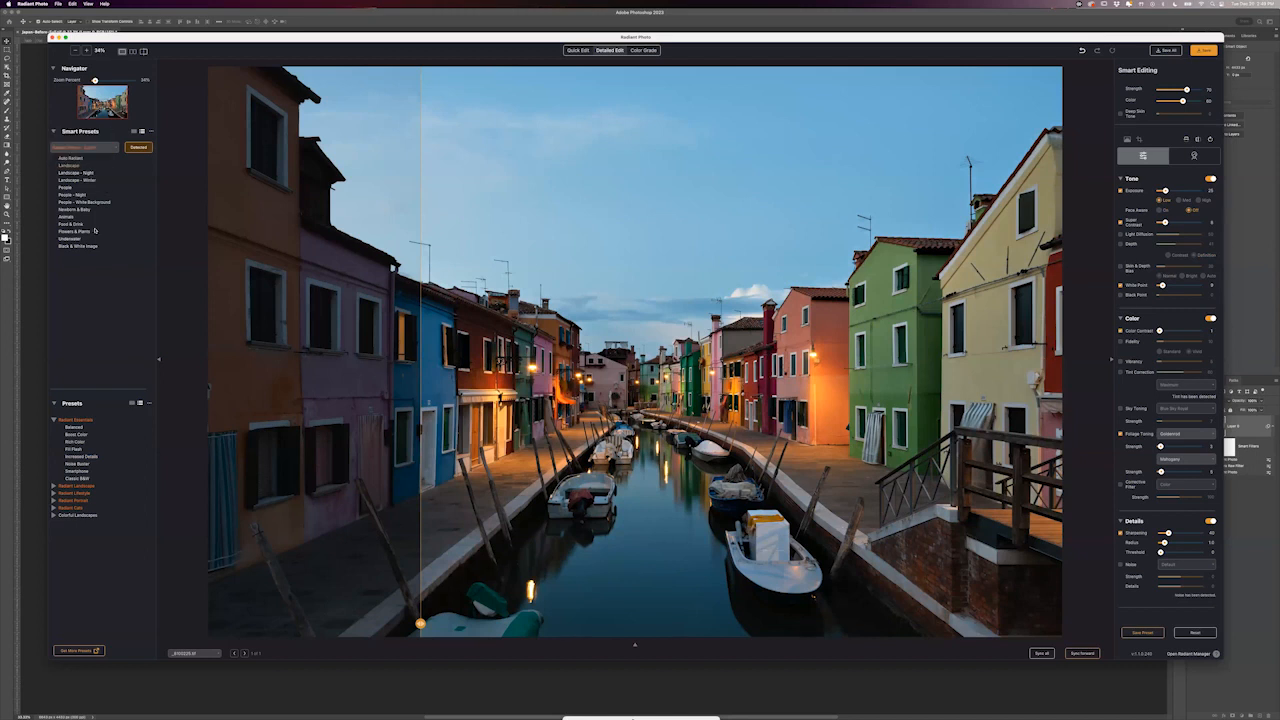
{"action": "left_click", "coordinate": [111, 151]}
{"action": "left_click", "coordinate": [106, 139]}
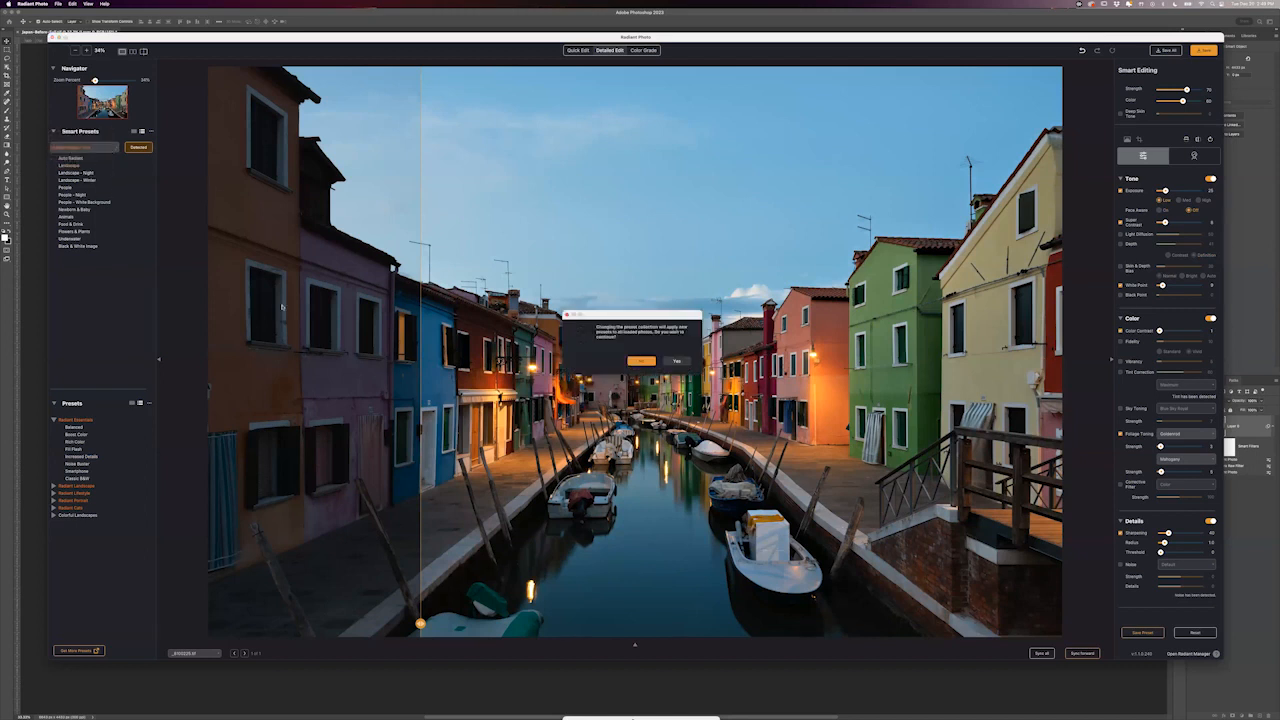
{"action": "left_click", "coordinate": [676, 361]}
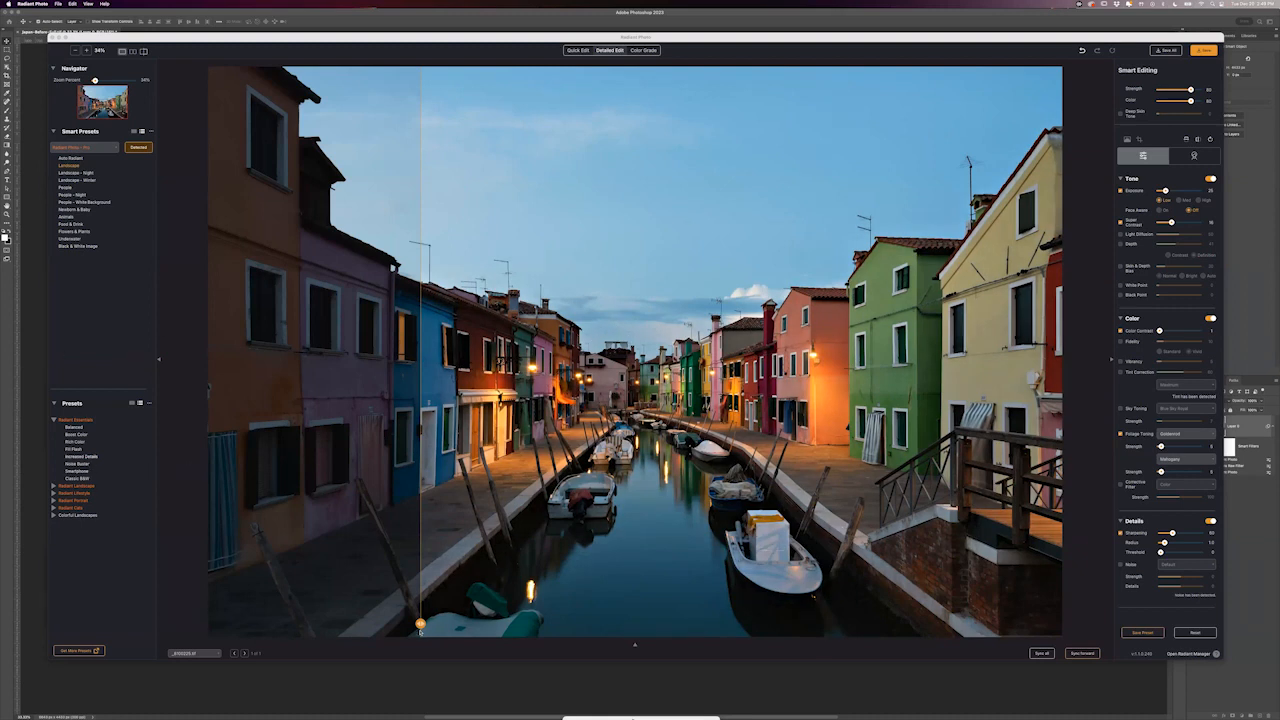
Apply the Auto Radiant smart preset to the canal photo and compare before and after in single and split views
{"action": "left_click_drag", "start_coordinate": [420, 624], "coordinate": [401, 578]}
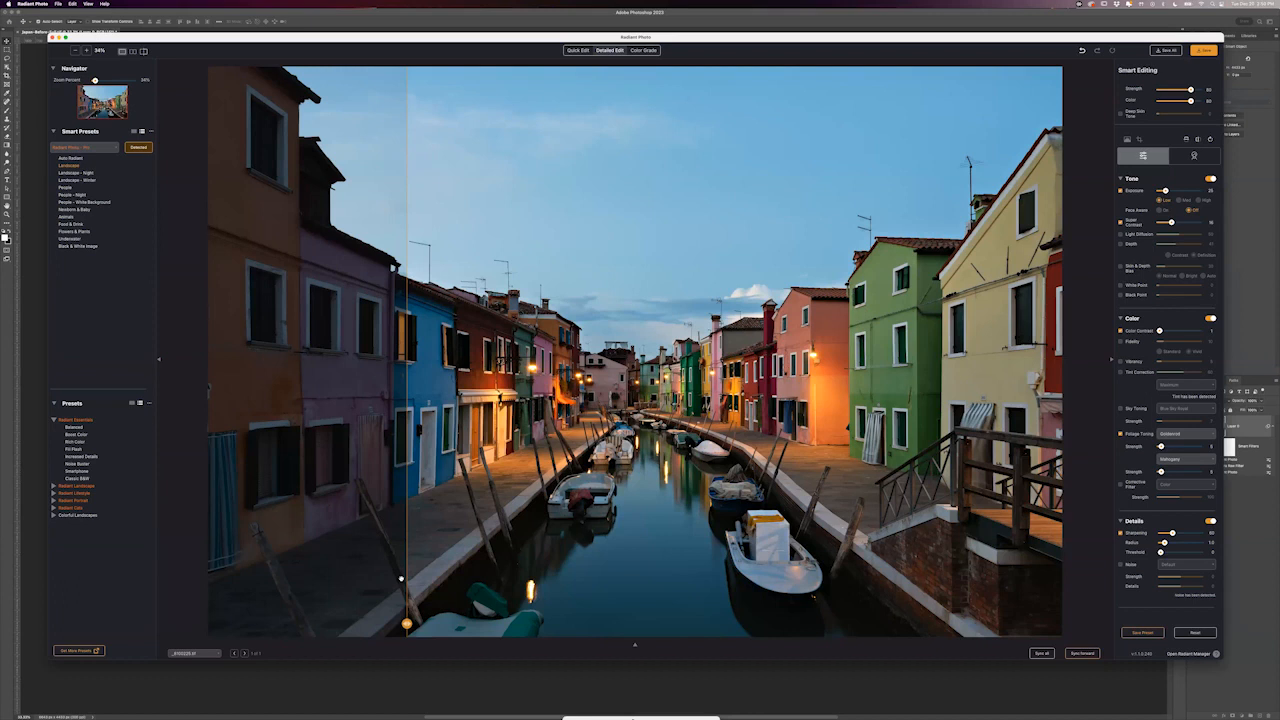
{"action": "left_click", "coordinate": [71, 158]}
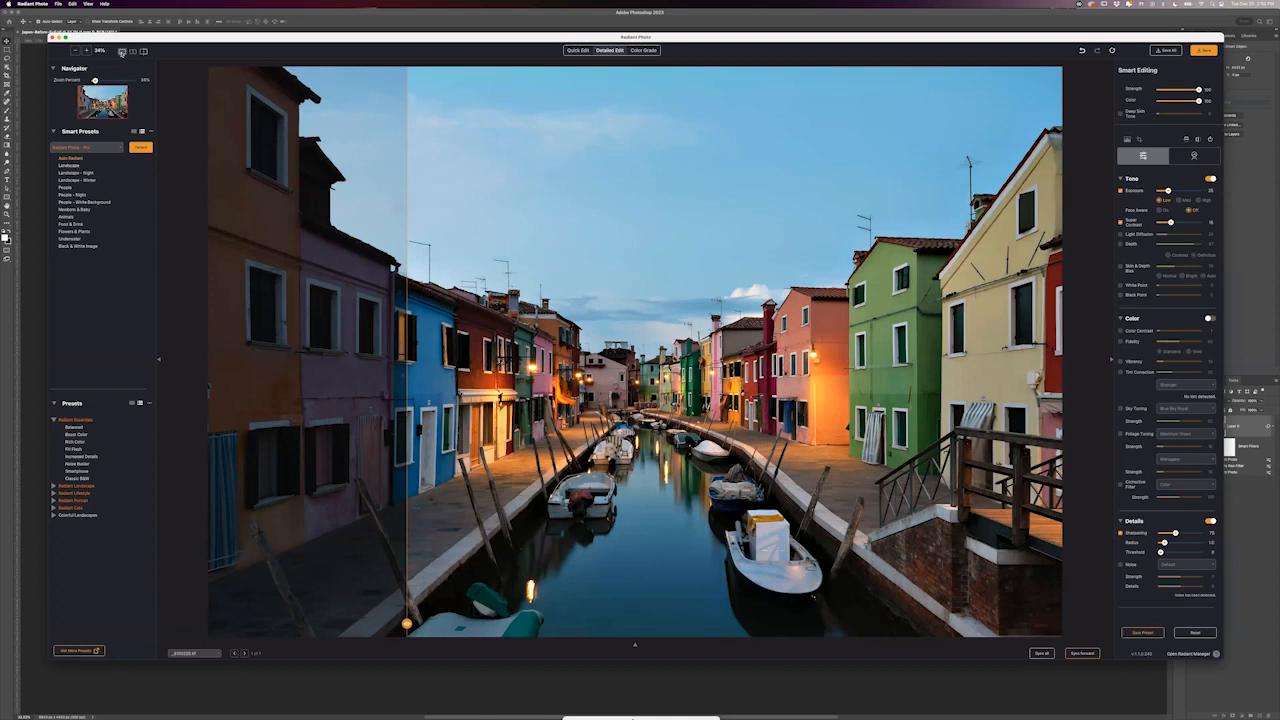
{"action": "left_click", "coordinate": [122, 52]}
{"action": "left_click", "coordinate": [689, 364]}
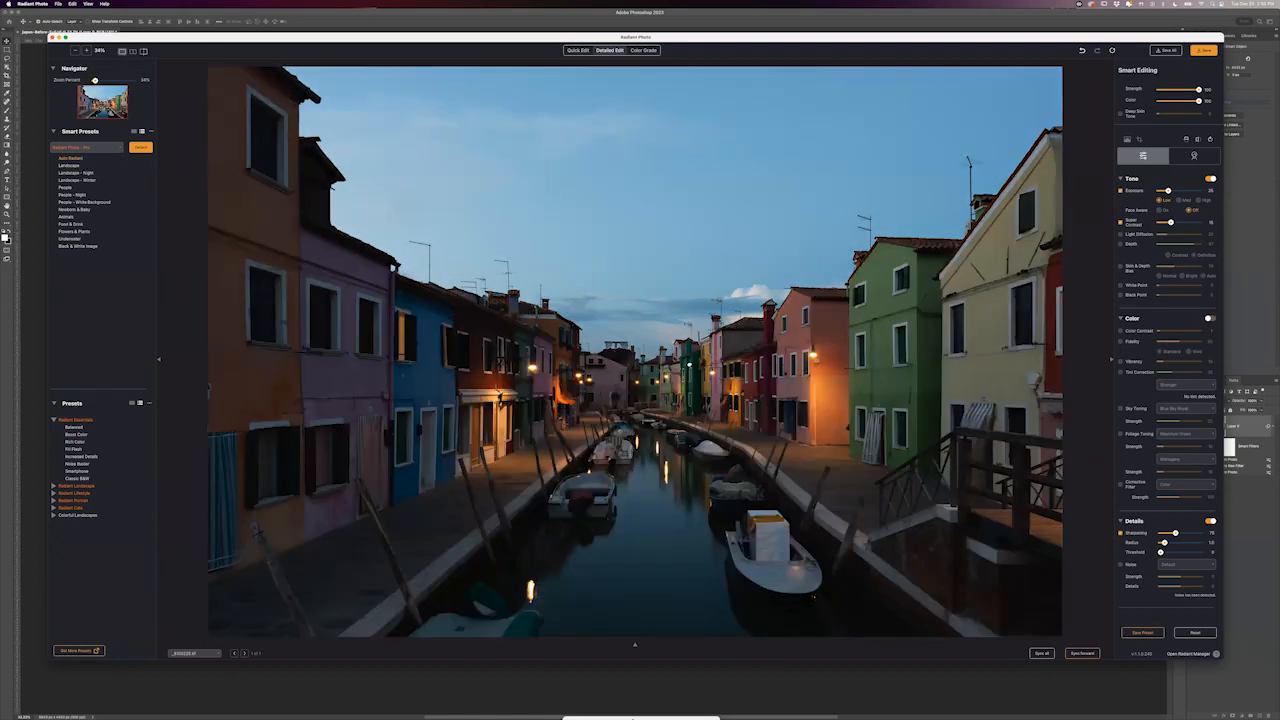
{"action": "left_click", "coordinate": [689, 364]}
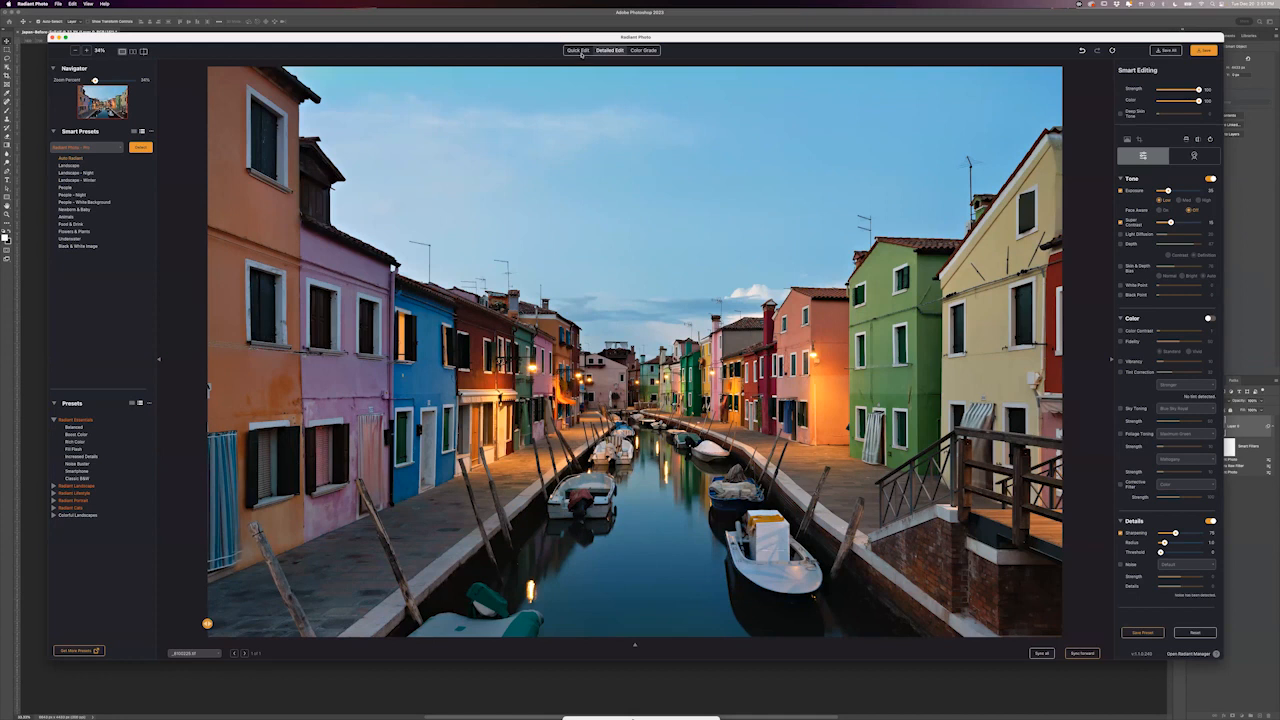
{"action": "left_click", "coordinate": [641, 278]}
{"action": "left_click_drag", "start_coordinate": [207, 623], "coordinate": [597, 623]}
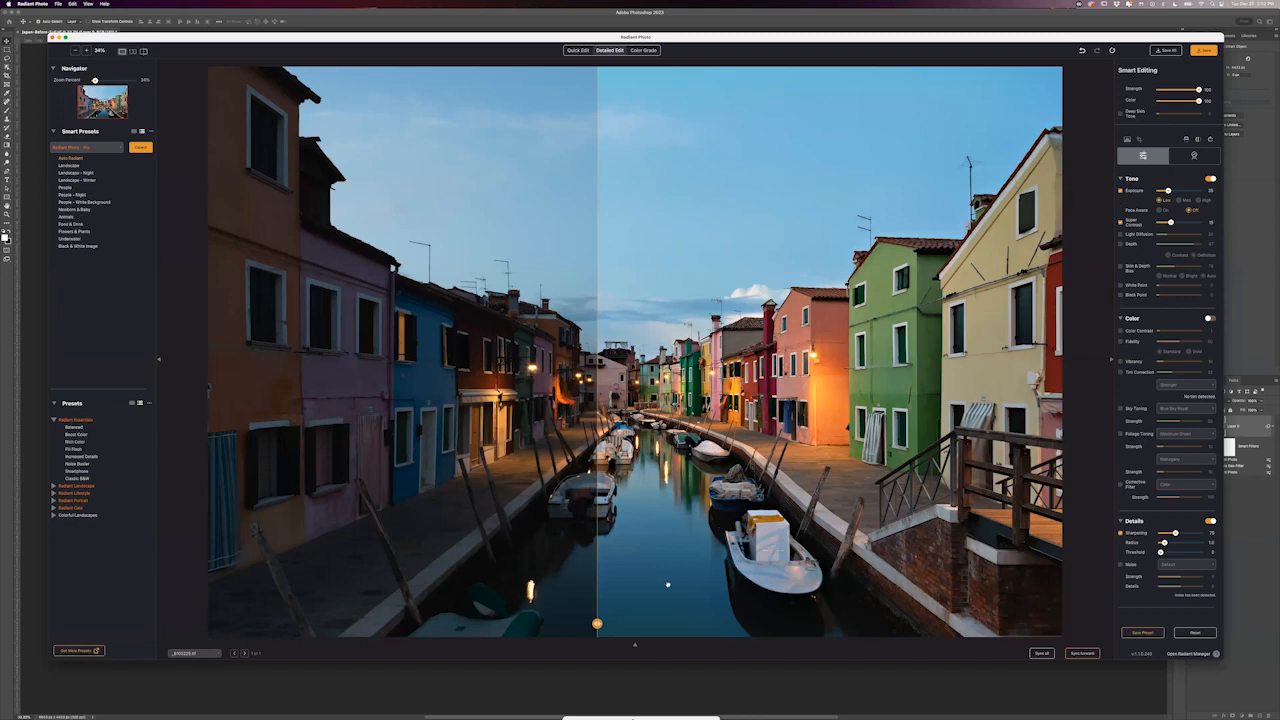
Reveal the full edited canal photo, reduce the overall Strength and Color, and raise the Exposure in Detailed Edit
{"action": "left_click_drag", "start_coordinate": [597, 623], "coordinate": [622, 623]}
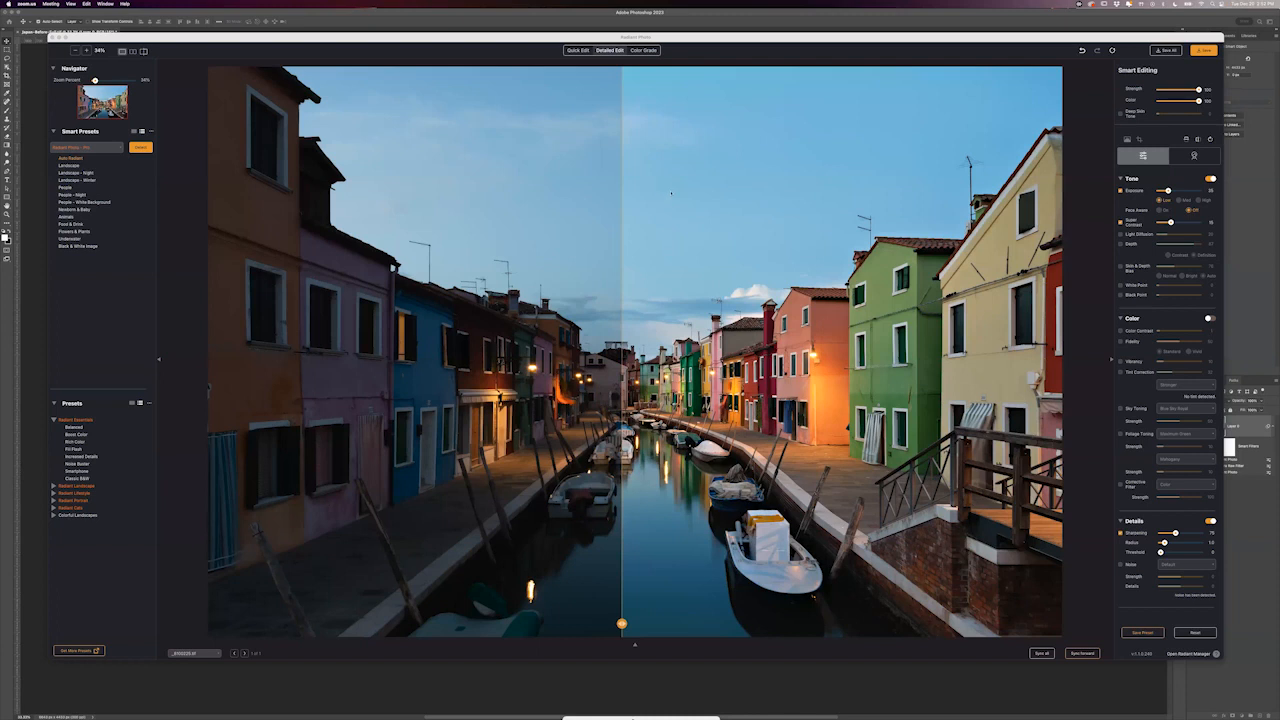
{"action": "left_click_drag", "start_coordinate": [620, 624], "coordinate": [207, 623]}
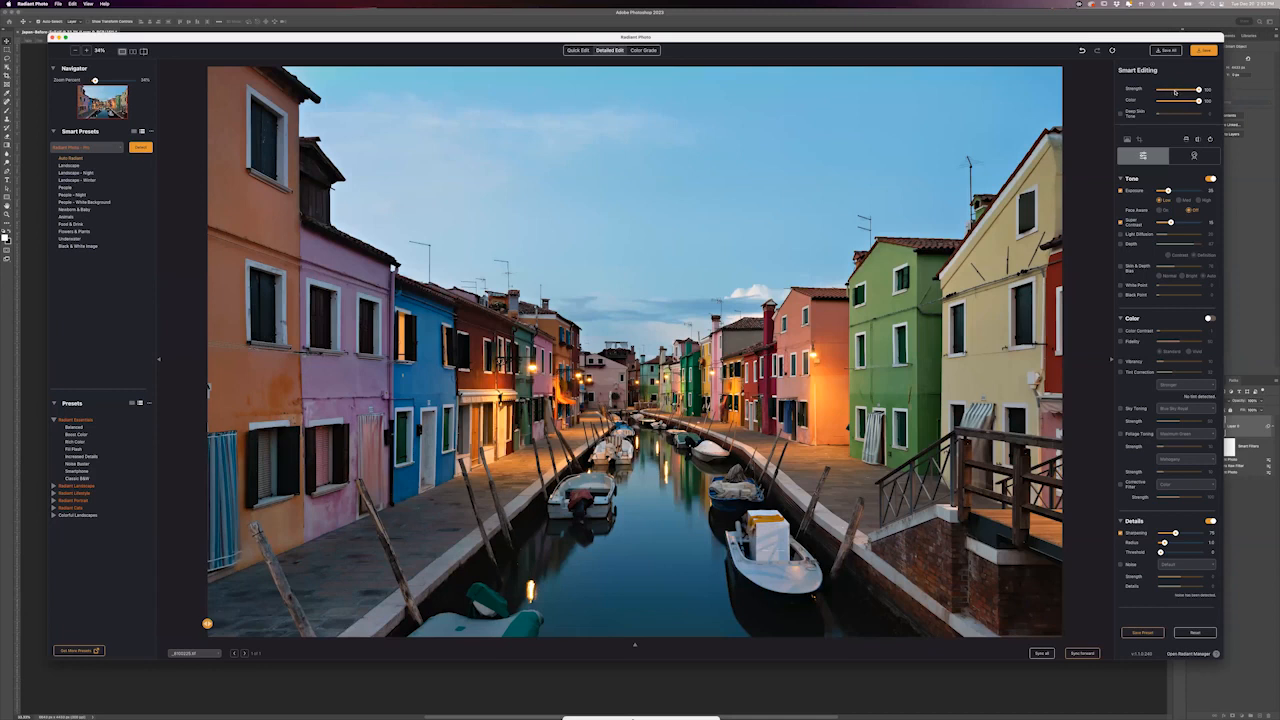
{"action": "left_click_drag", "start_coordinate": [1199, 89], "coordinate": [1185, 90]}
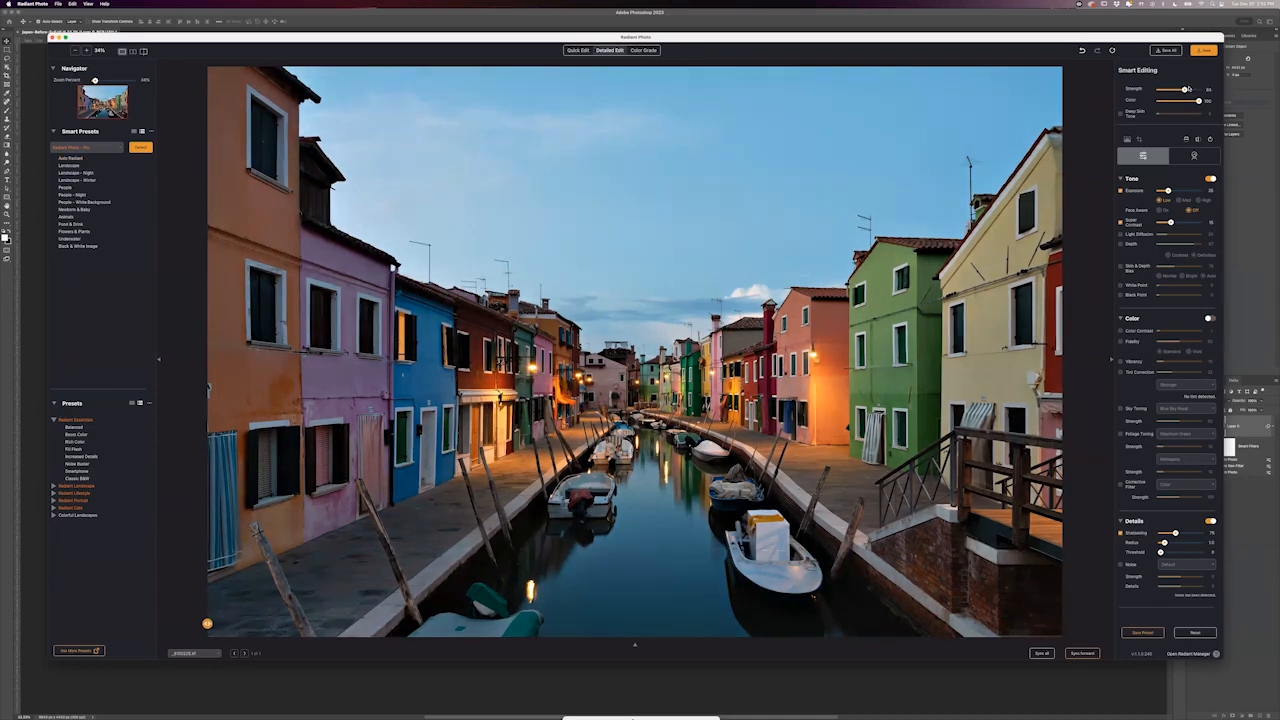
{"action": "left_click_drag", "start_coordinate": [1198, 101], "coordinate": [1196, 90]}
{"action": "left_click_drag", "start_coordinate": [1168, 190], "coordinate": [1174, 190]}
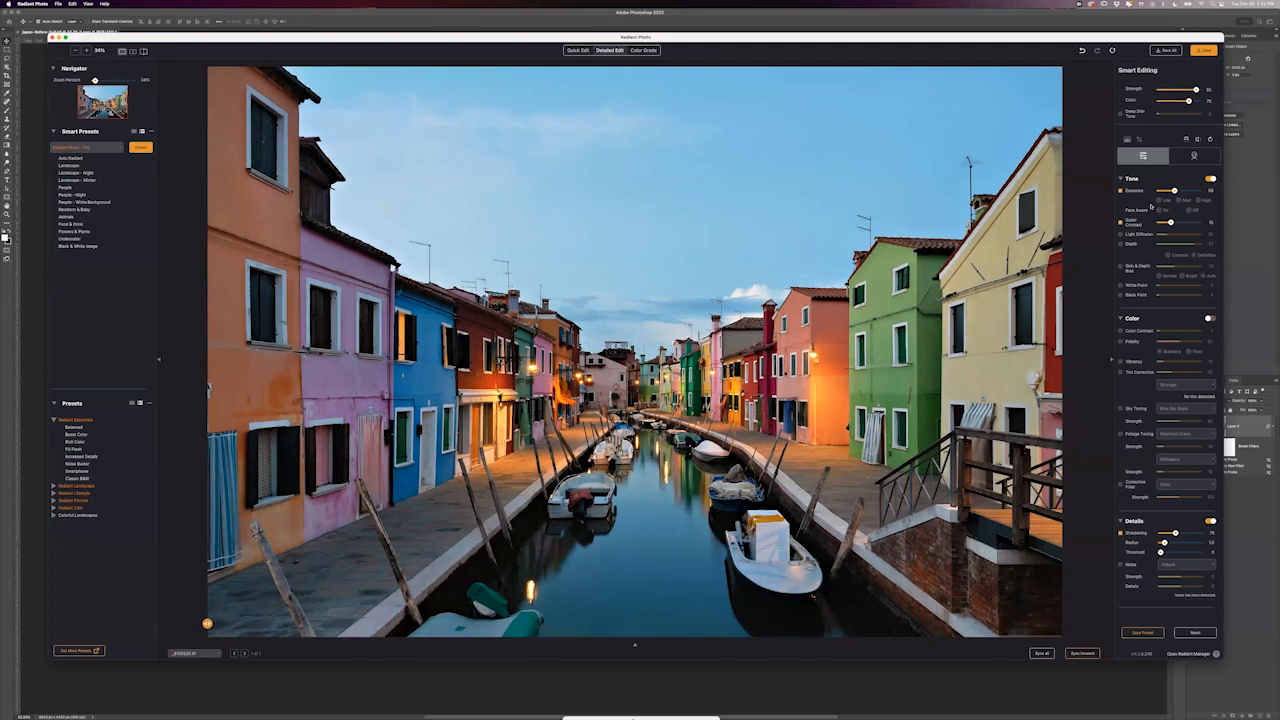
Collapse the Vintage looks in Color Grade and lower the canal photo's overall Strength to 75 in Quick Edit
{"action": "left_click", "coordinate": [652, 51]}
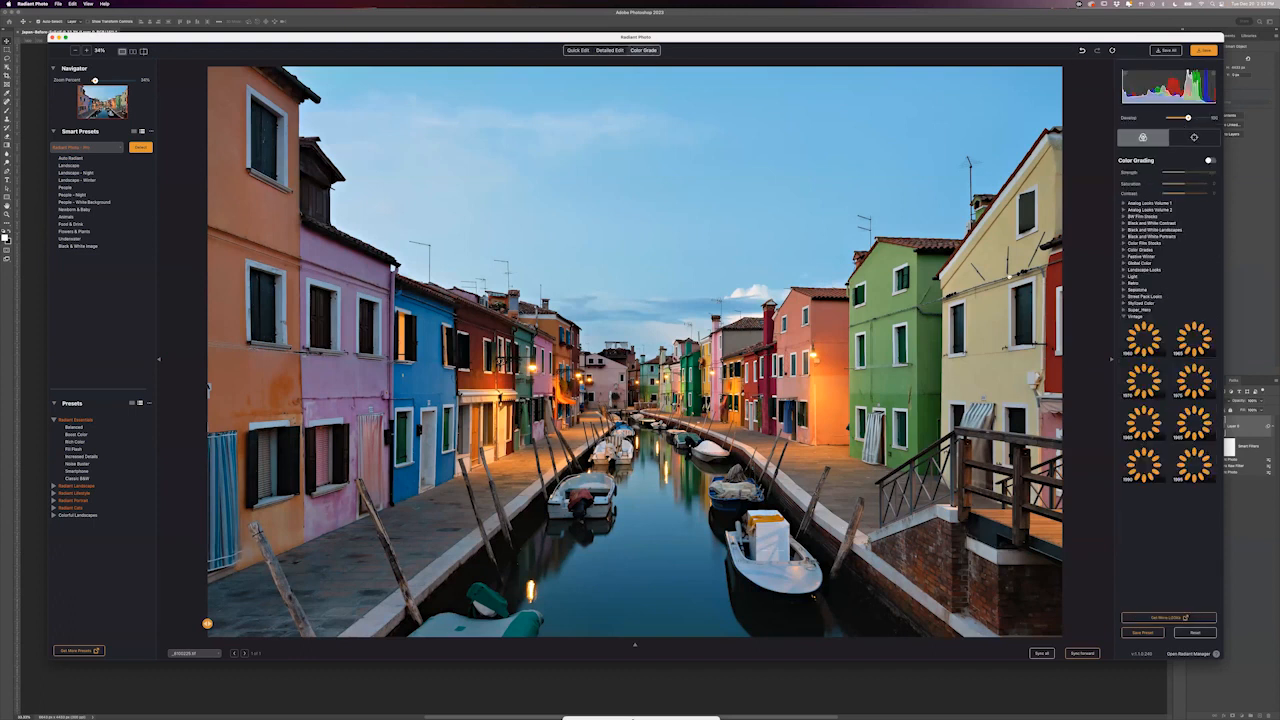
{"action": "left_click", "coordinate": [1124, 317]}
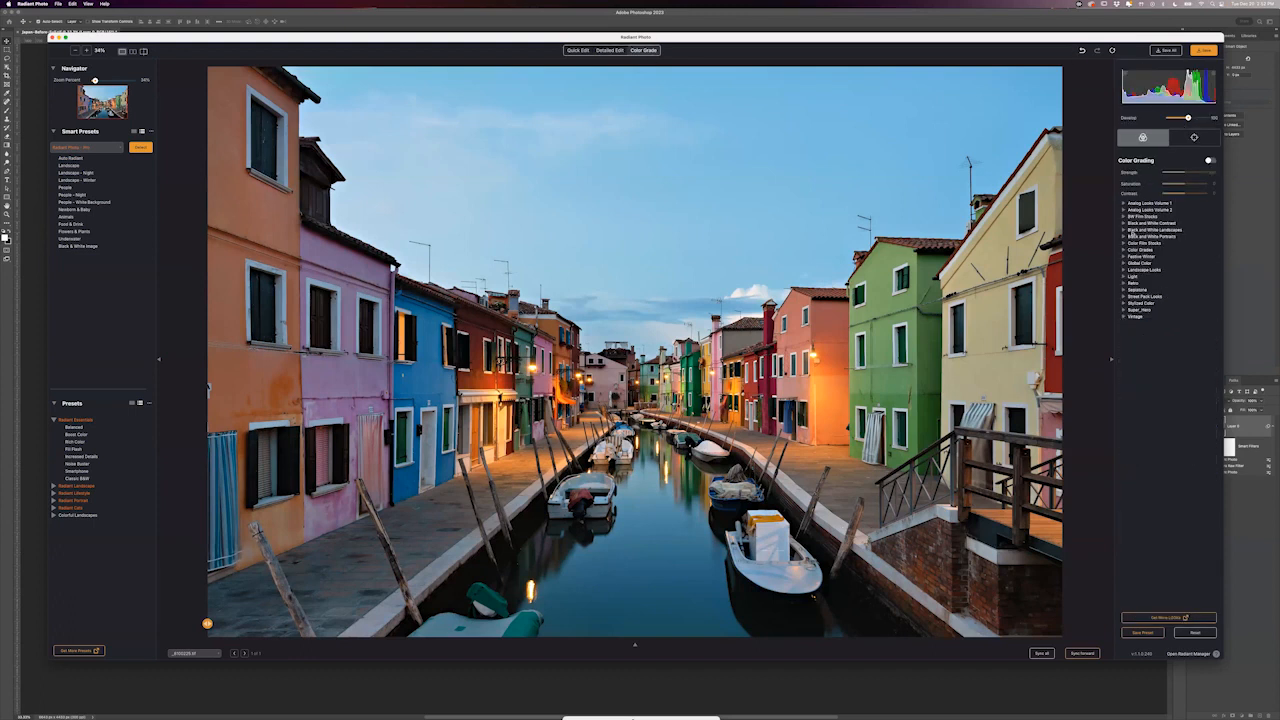
{"action": "left_click", "coordinate": [581, 51]}
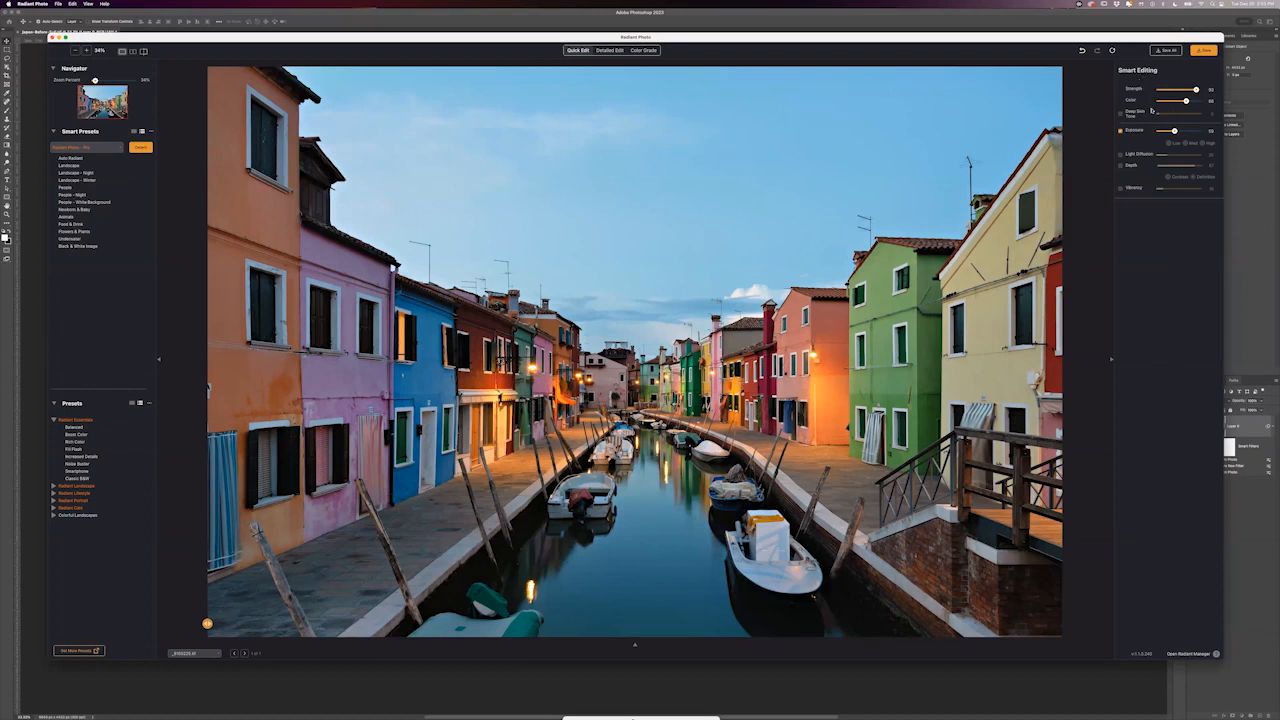
{"action": "left_click_drag", "start_coordinate": [1196, 89], "coordinate": [1190, 89]}
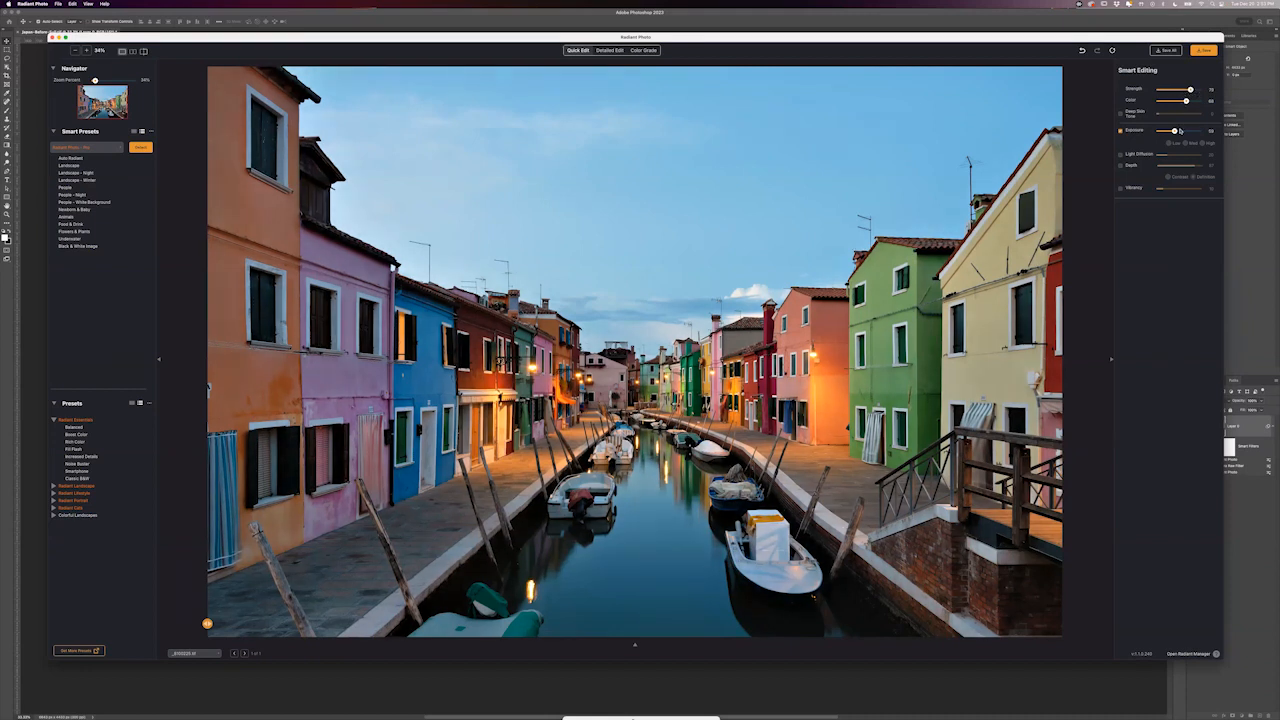
{"action": "left_click_drag", "start_coordinate": [1190, 91], "coordinate": [1189, 92]}
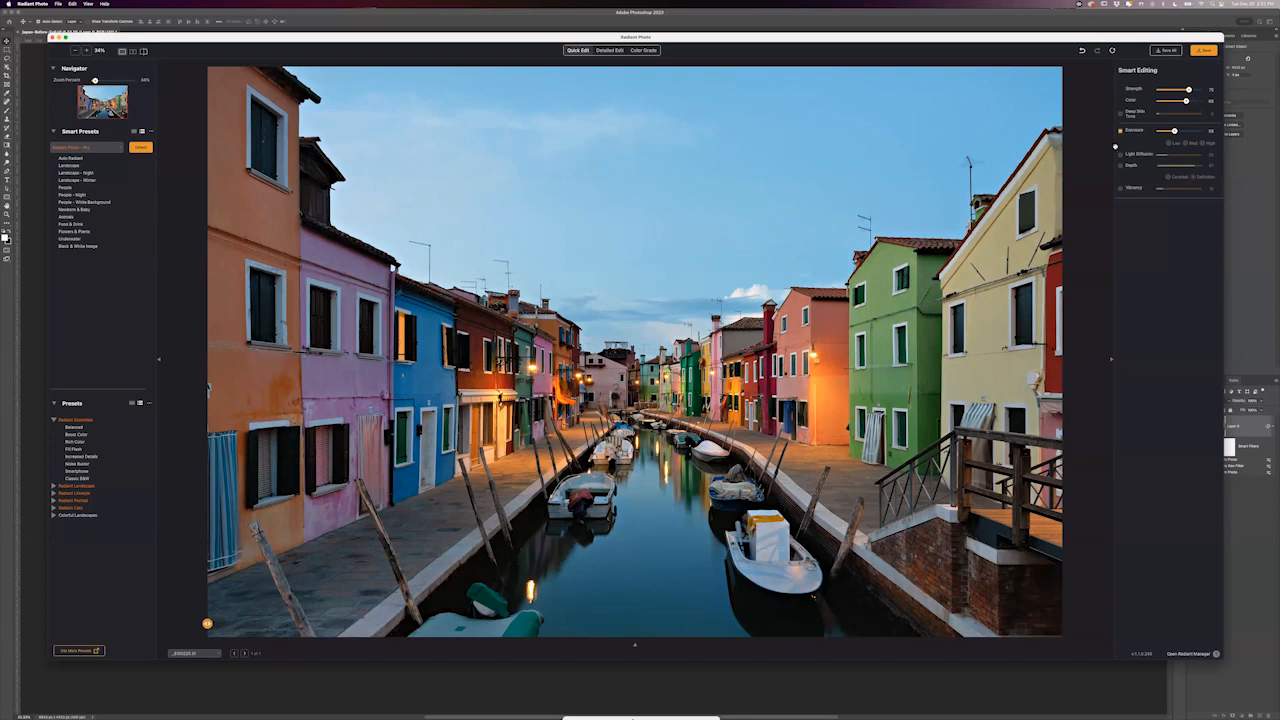
Toggle repeatedly between the original and the edited canal photo to compare them
{"action": "left_click", "coordinate": [703, 350]}
{"action": "left_click", "coordinate": [703, 350]}
{"action": "key", "text": "backslash"}
{"action": "key", "text": "backslash"}
{"action": "key", "text": "backslash"}
{"action": "key", "text": "backslash"}
Enable Depth on the canal photo, compare its Contrast and Definition modes, and adjust the Depth and Light Diffusion settings
{"action": "left_click", "coordinate": [1120, 165]}
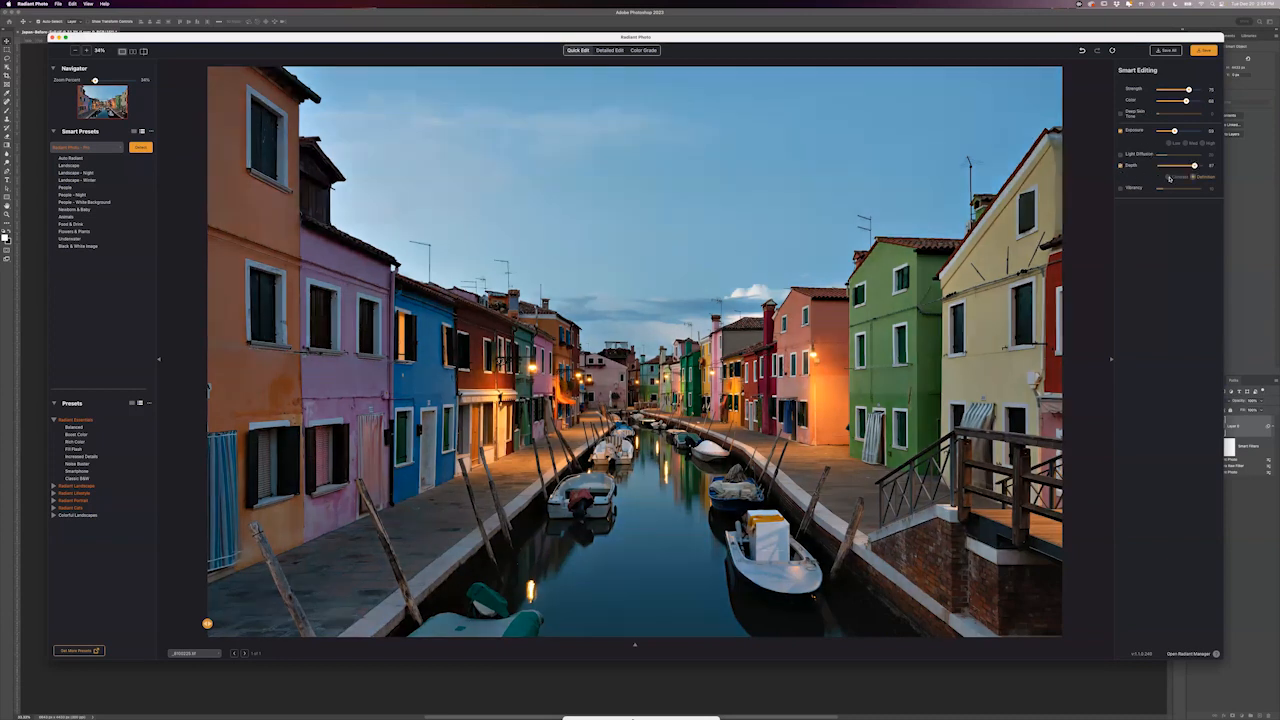
{"action": "left_click", "coordinate": [1169, 178]}
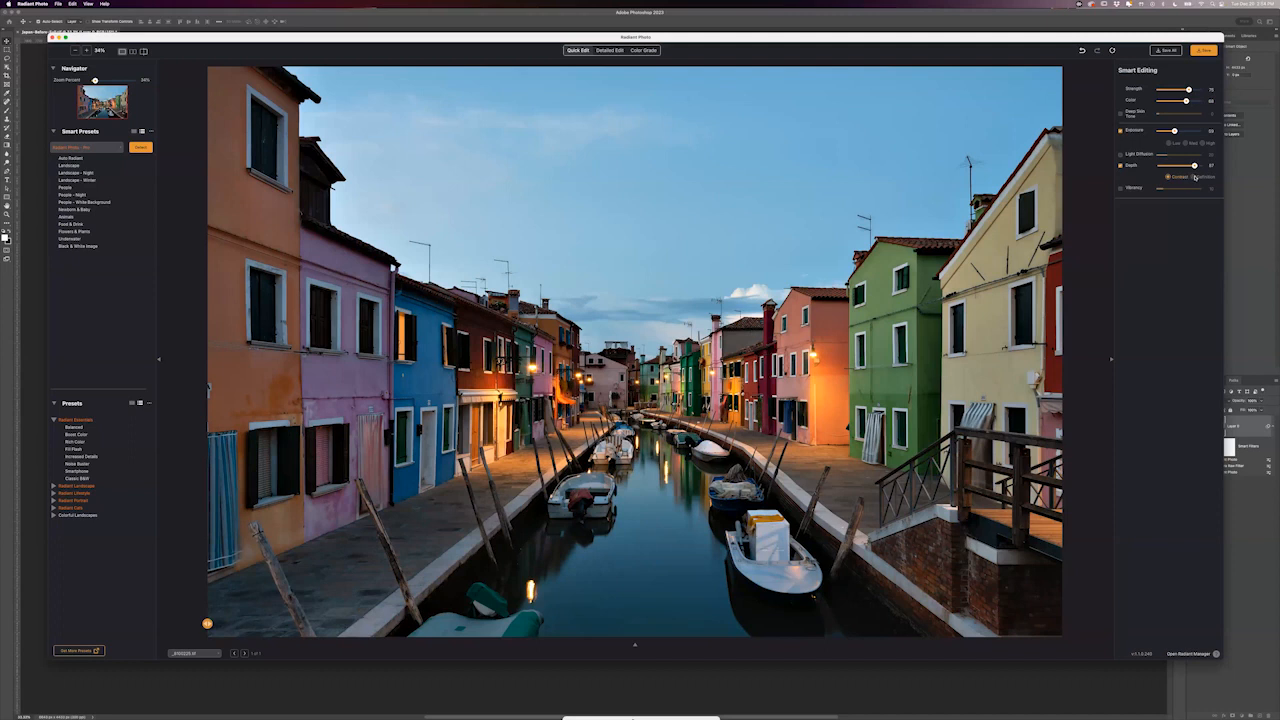
{"action": "left_click", "coordinate": [1192, 177]}
{"action": "left_click", "coordinate": [1185, 166]}
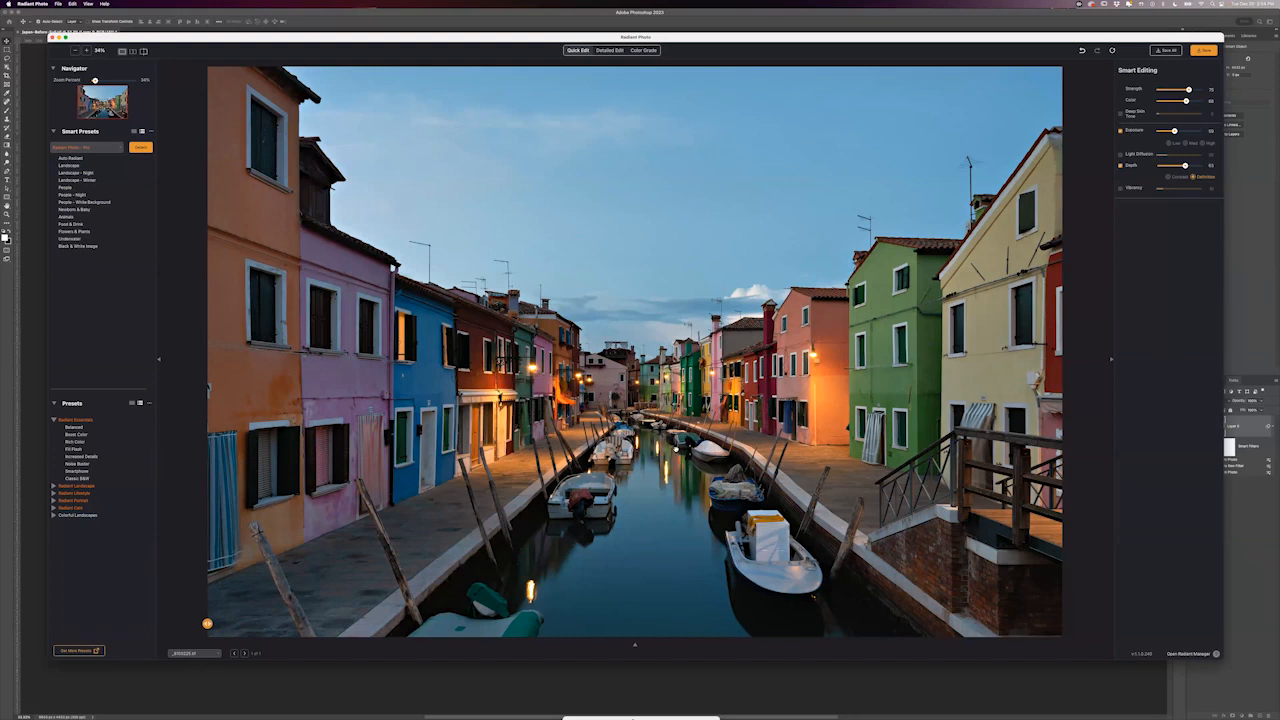
{"action": "left_click", "coordinate": [1121, 155]}
{"action": "left_click", "coordinate": [1194, 166]}
Switch to Lightroom Classic, open the Mt Fuji collection and select the second photo, _LMI8866.RAF
{"action": "key", "text": "super+Tab"}
{"action": "left_click", "coordinate": [396, 367]}
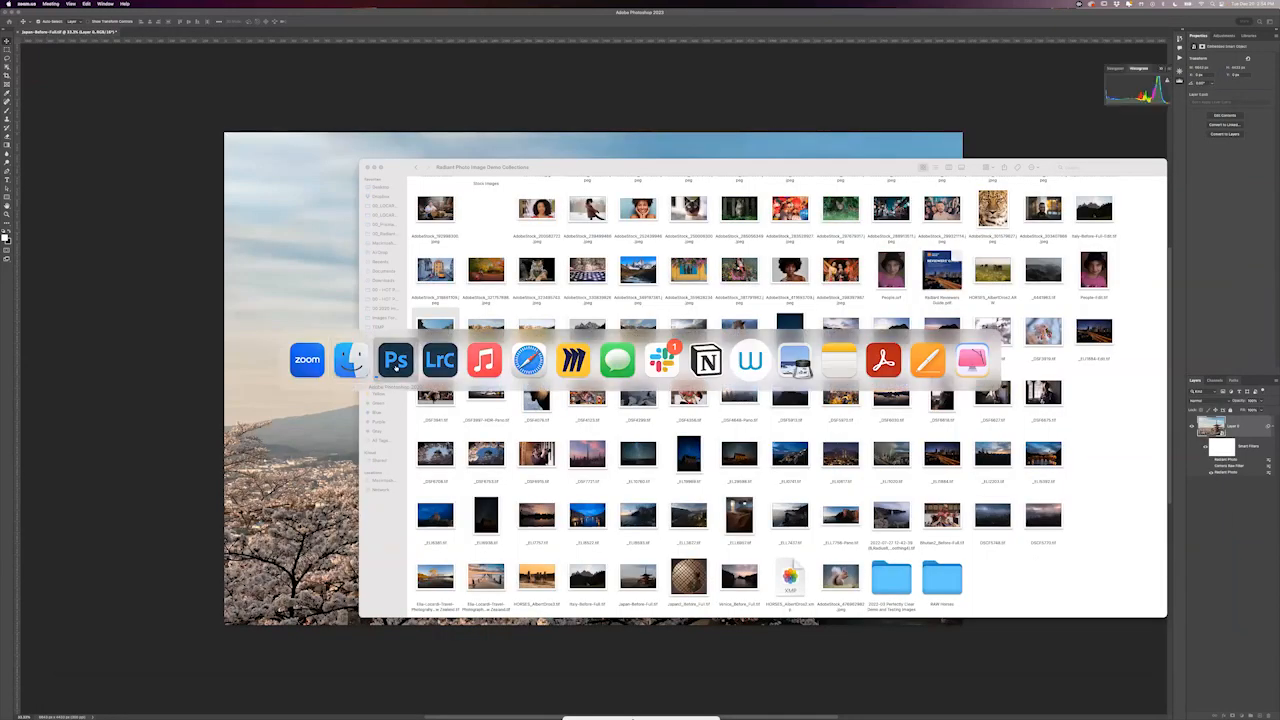
{"action": "key", "text": "super+Tab"}
{"action": "left_click", "coordinate": [443, 371]}
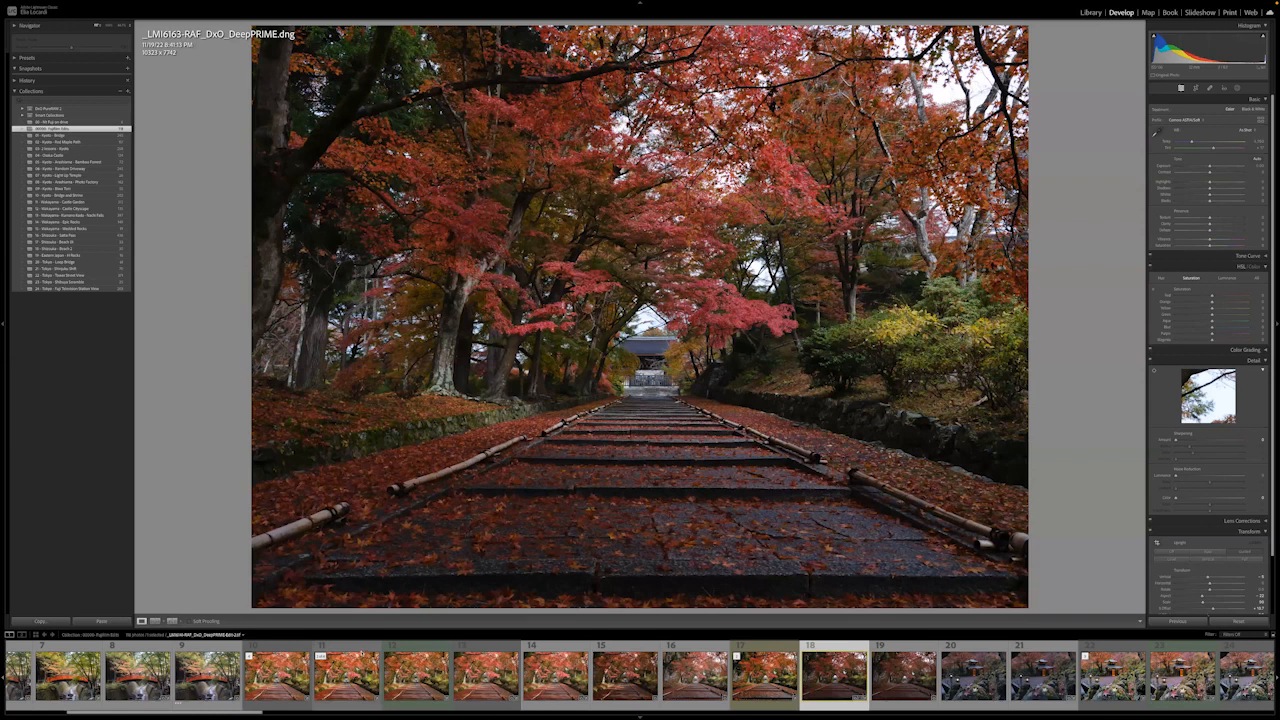
{"action": "left_click", "coordinate": [102, 121]}
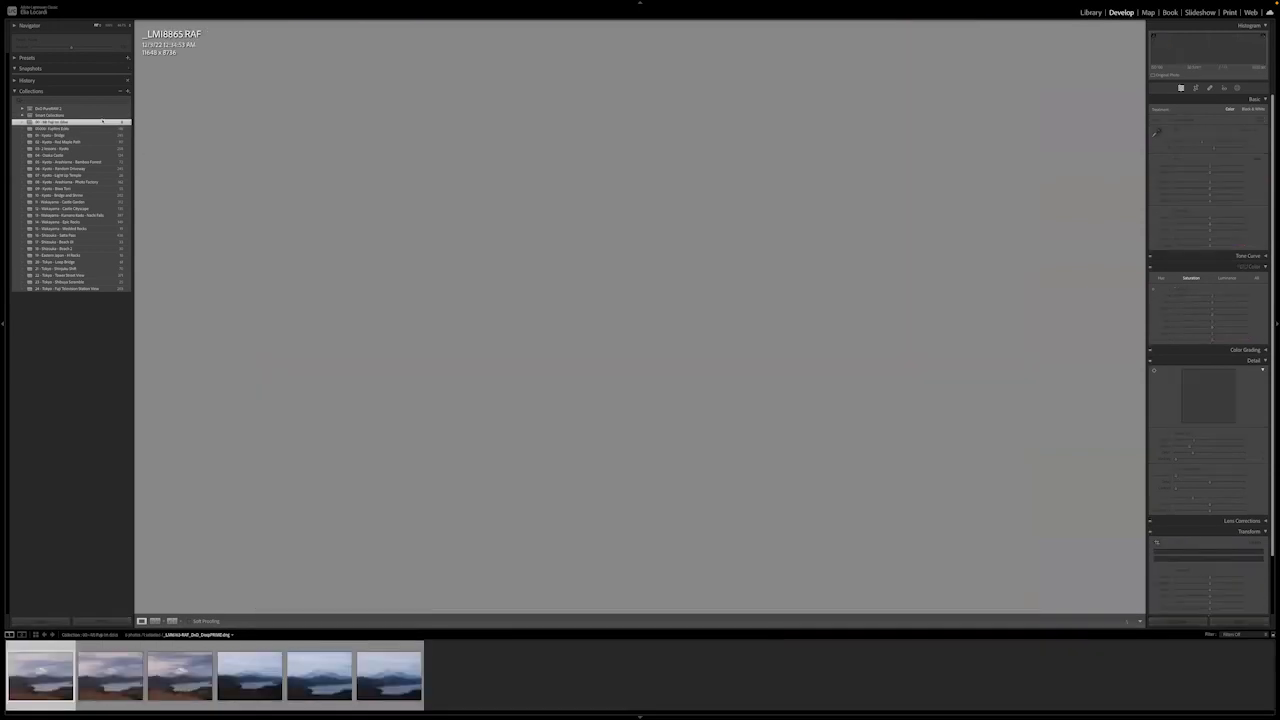
{"action": "left_click", "coordinate": [110, 683]}
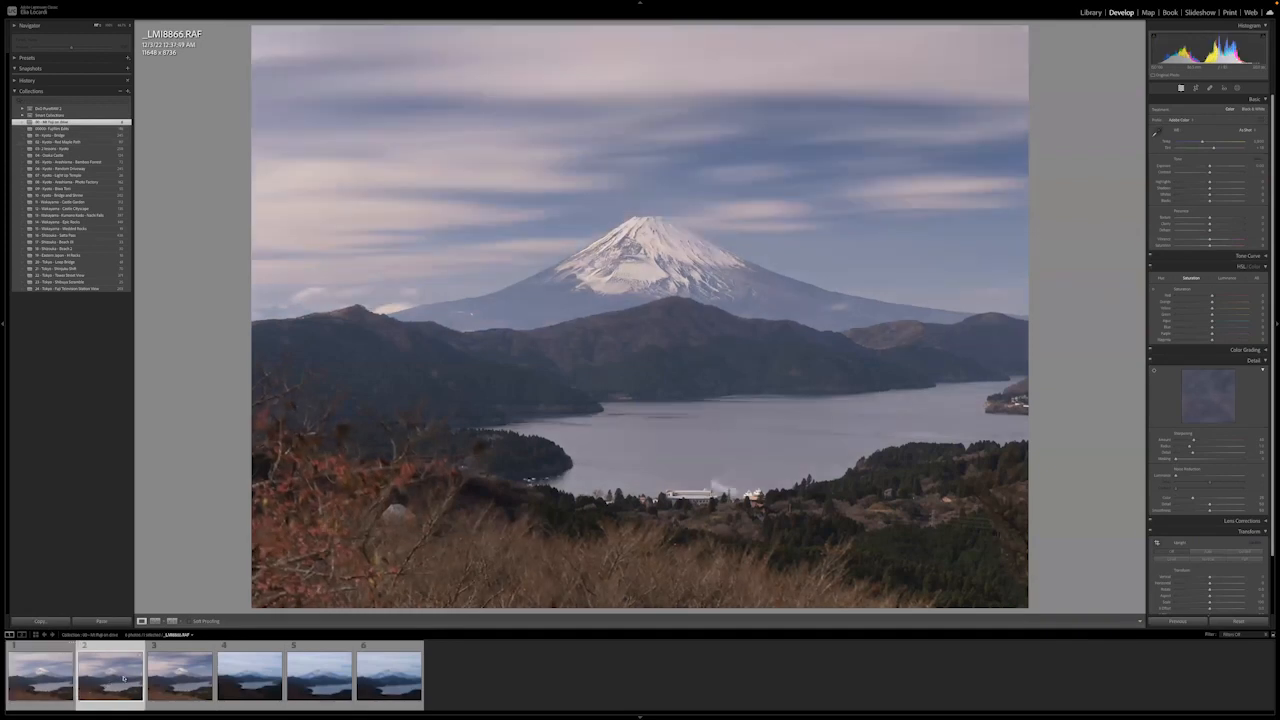
Send a copy of _LMI8866.RAF with Lightroom adjustments to Radiant Photo and save the Landscape smart preset result
{"action": "right_click", "coordinate": [123, 681]}
{"action": "mouse_move", "coordinate": [154, 673]}
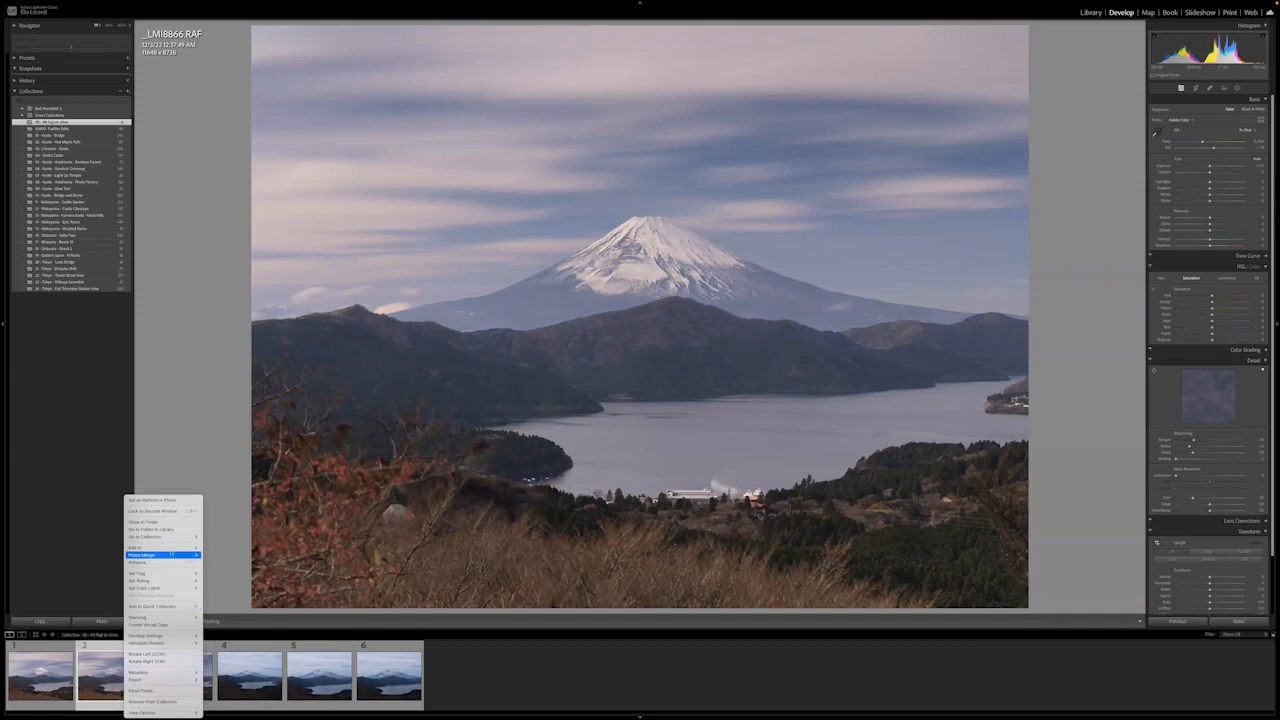
{"action": "mouse_move", "coordinate": [165, 548]}
{"action": "left_click", "coordinate": [236, 556]}
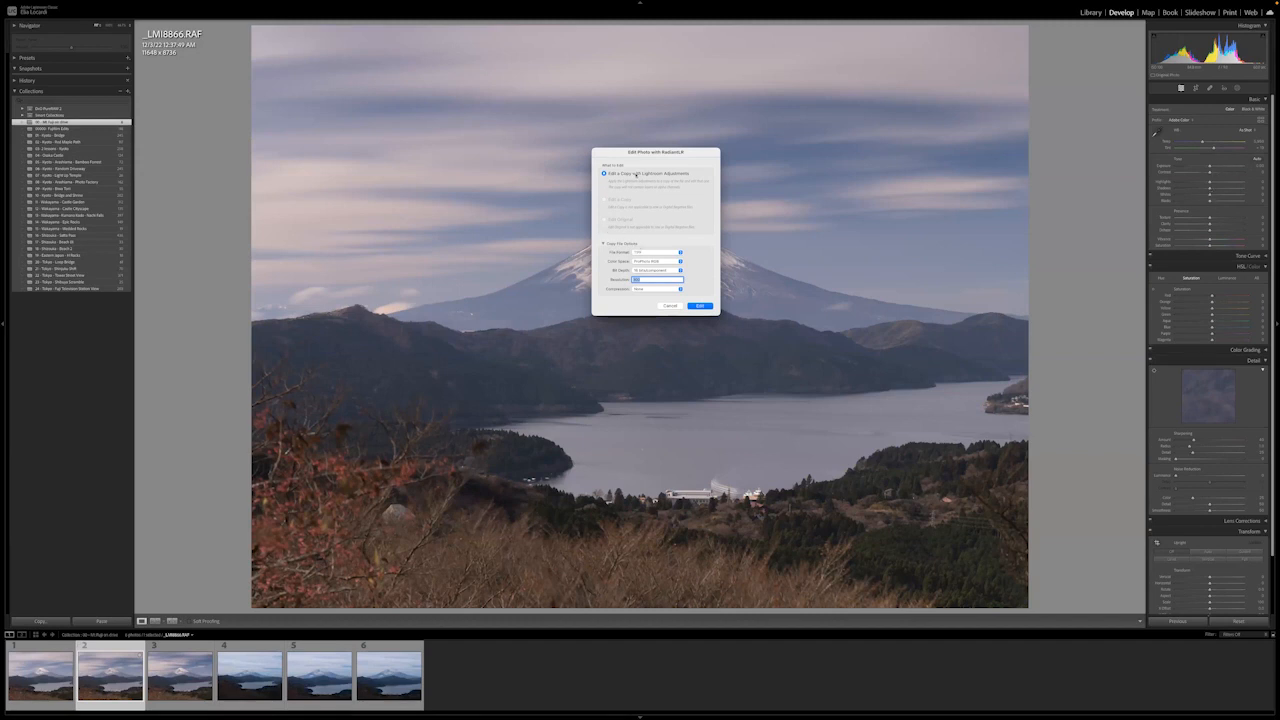
{"action": "left_click", "coordinate": [699, 306]}
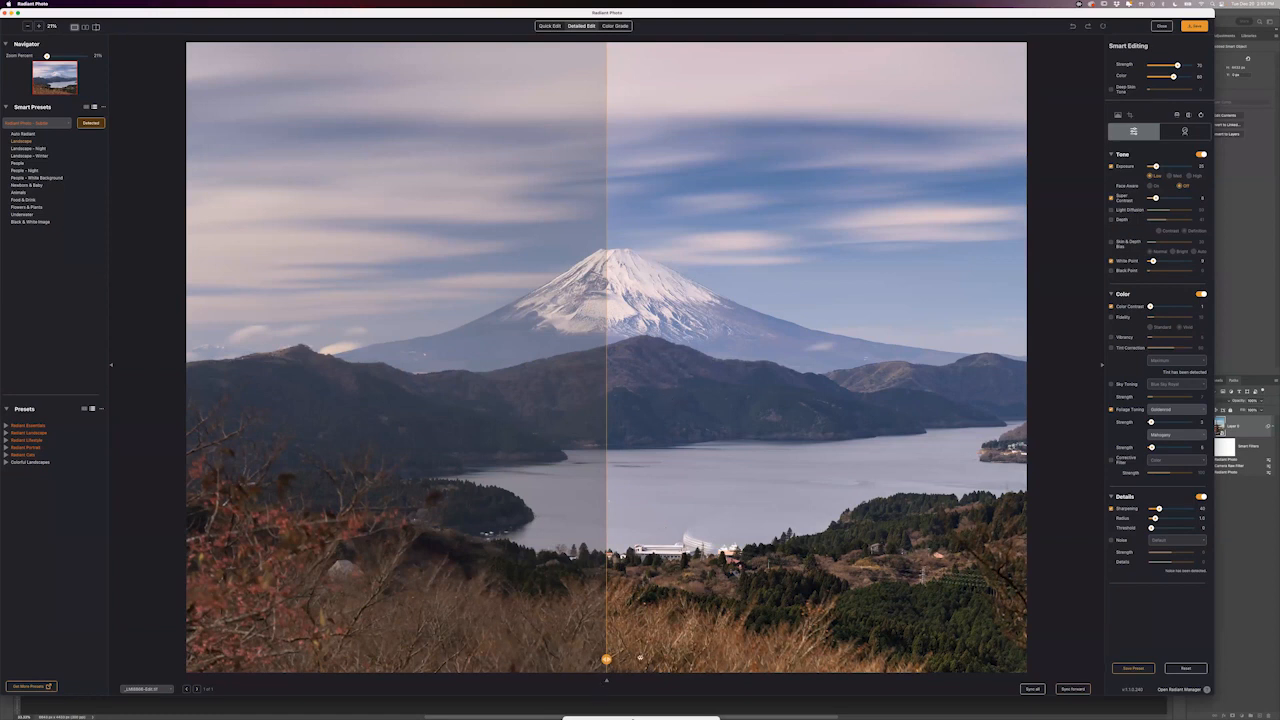
{"action": "left_click", "coordinate": [1193, 26]}
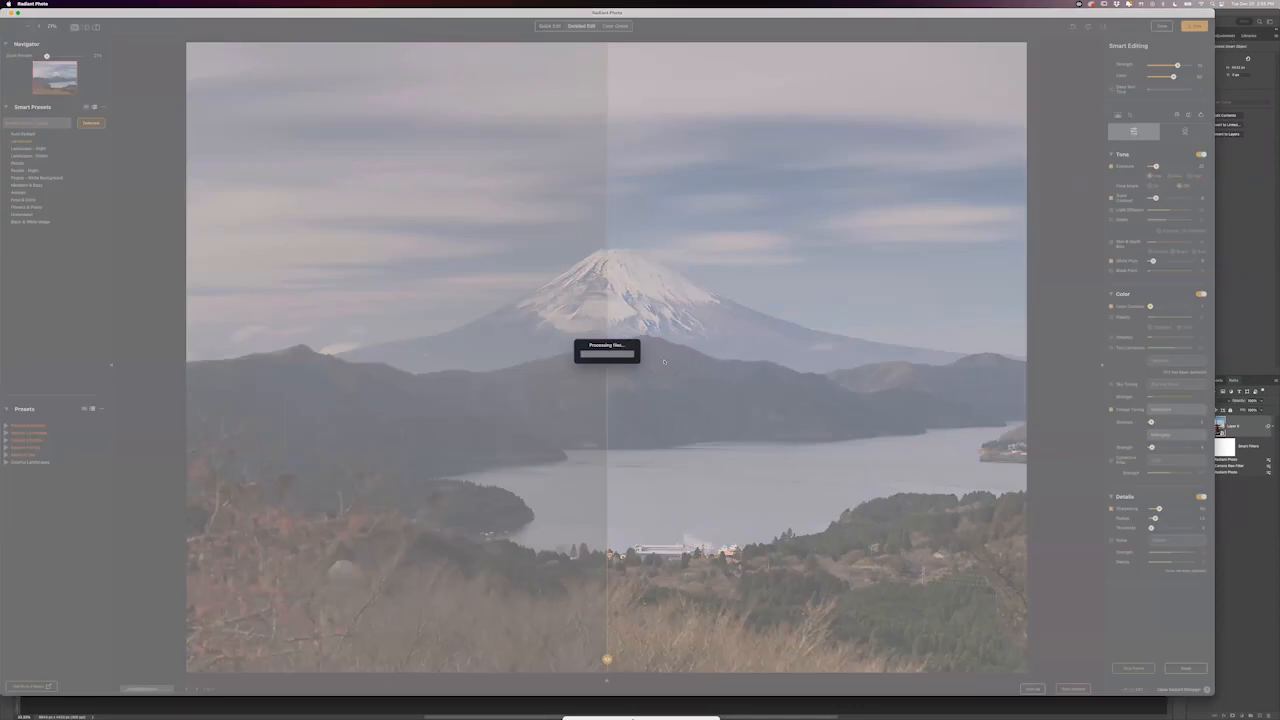
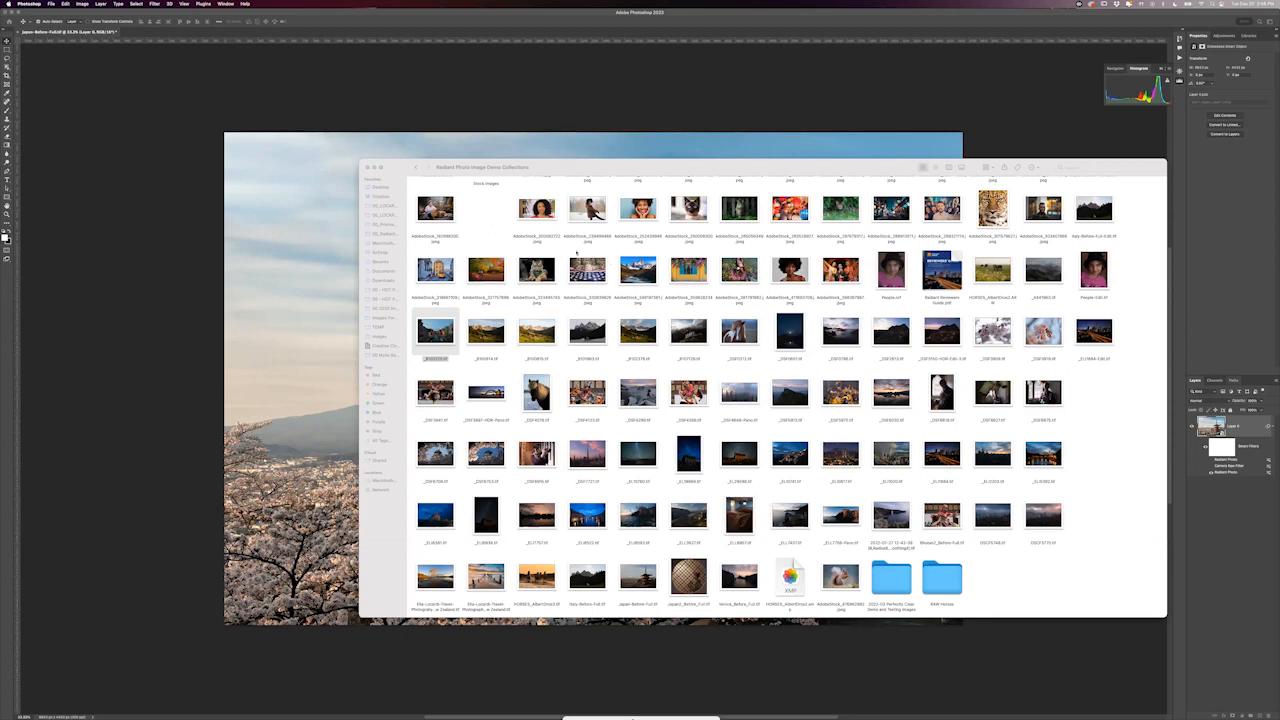
Return to Lightroom Classic and compare _LMI8866-Edit.tif with the original RAW photo in the Develop module
{"action": "key", "text": "super+Tab"}
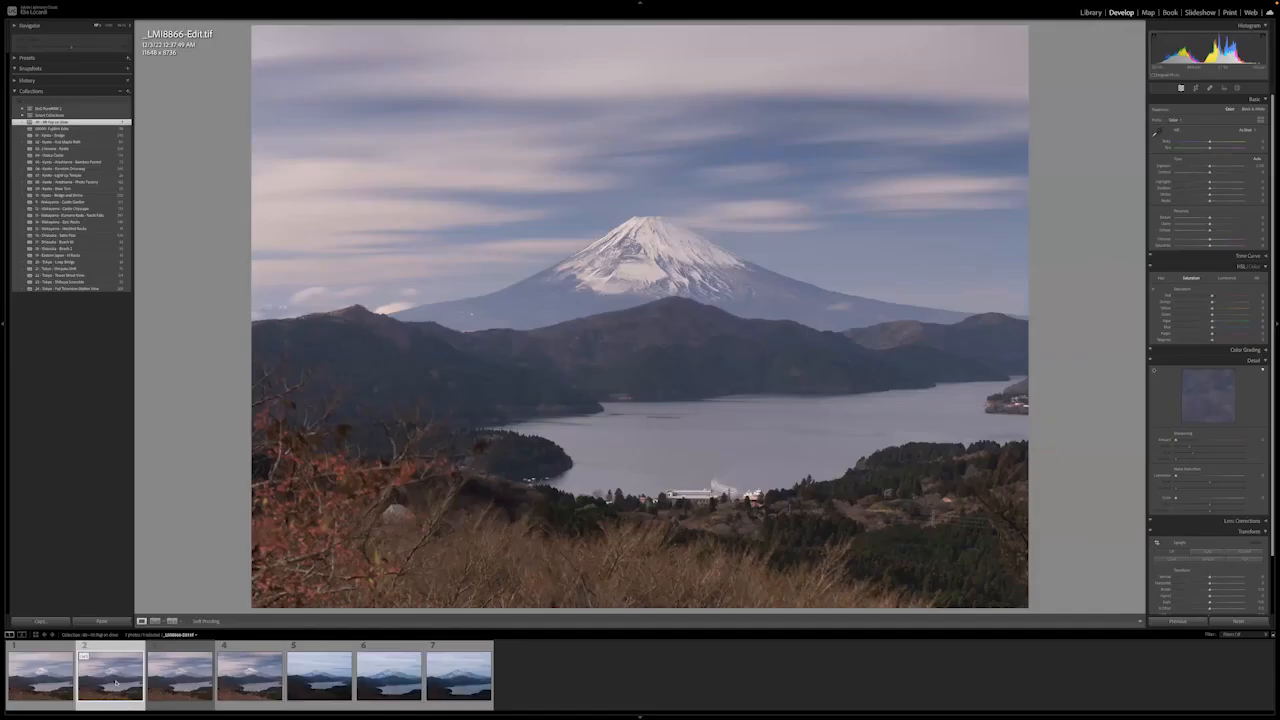
{"action": "left_click", "coordinate": [174, 686]}
{"action": "left_click", "coordinate": [131, 689]}
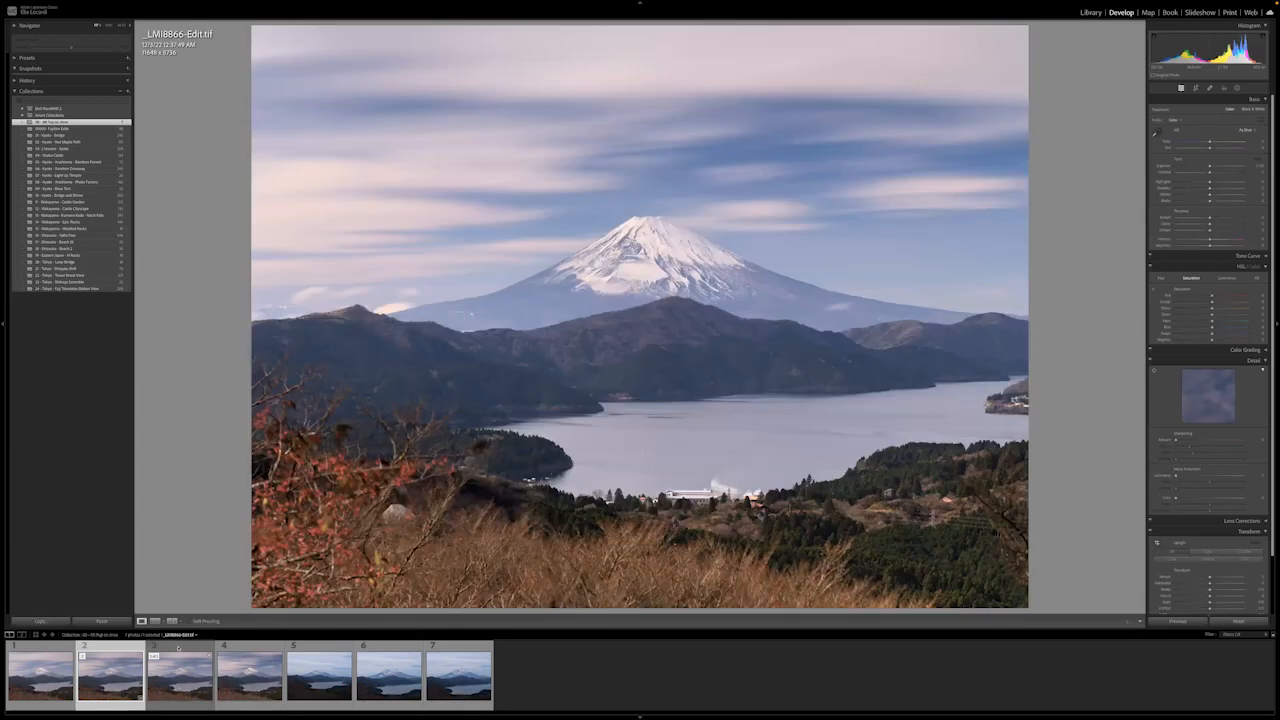
{"action": "left_click", "coordinate": [179, 648]}
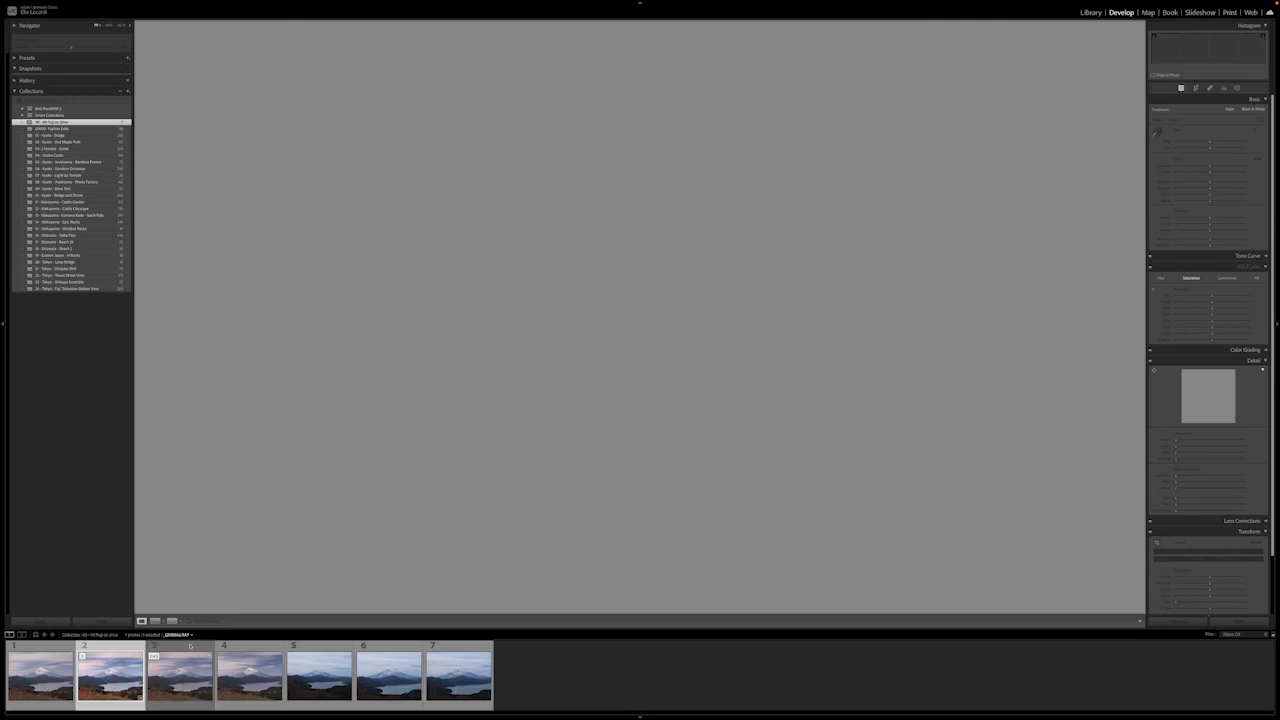
{"action": "left_click", "coordinate": [191, 647]}
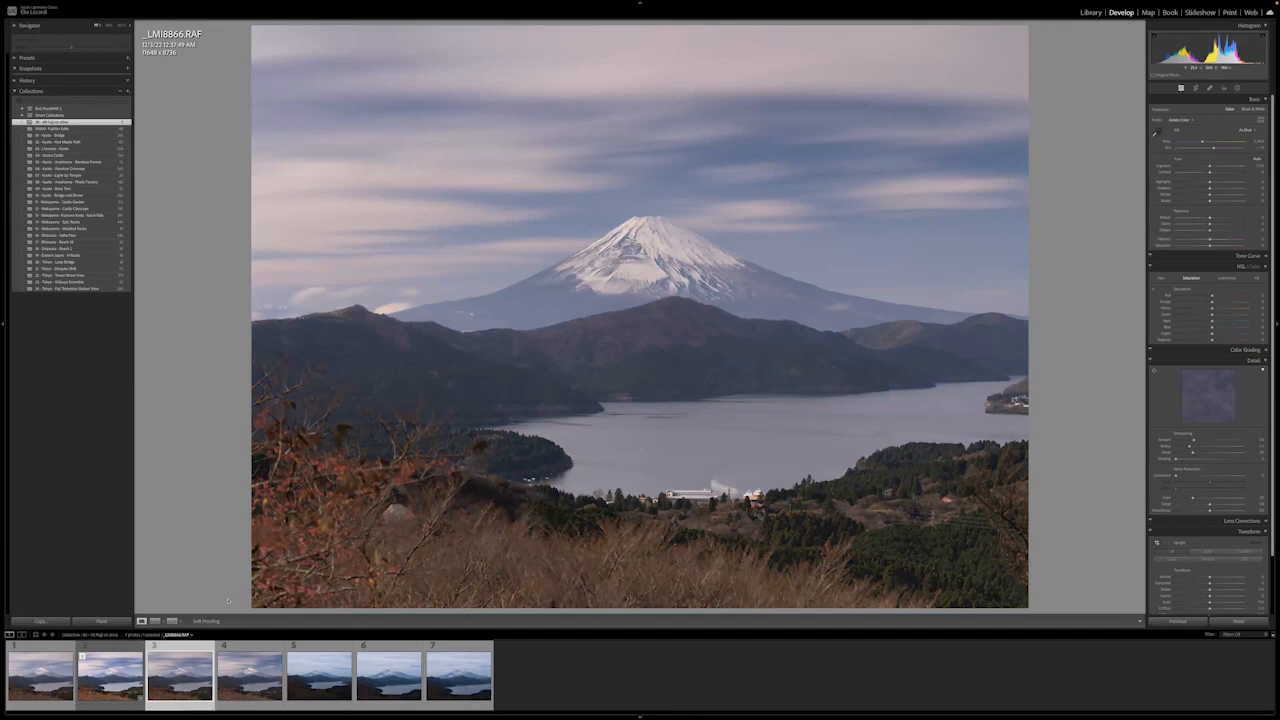
{"action": "left_click", "coordinate": [128, 659]}
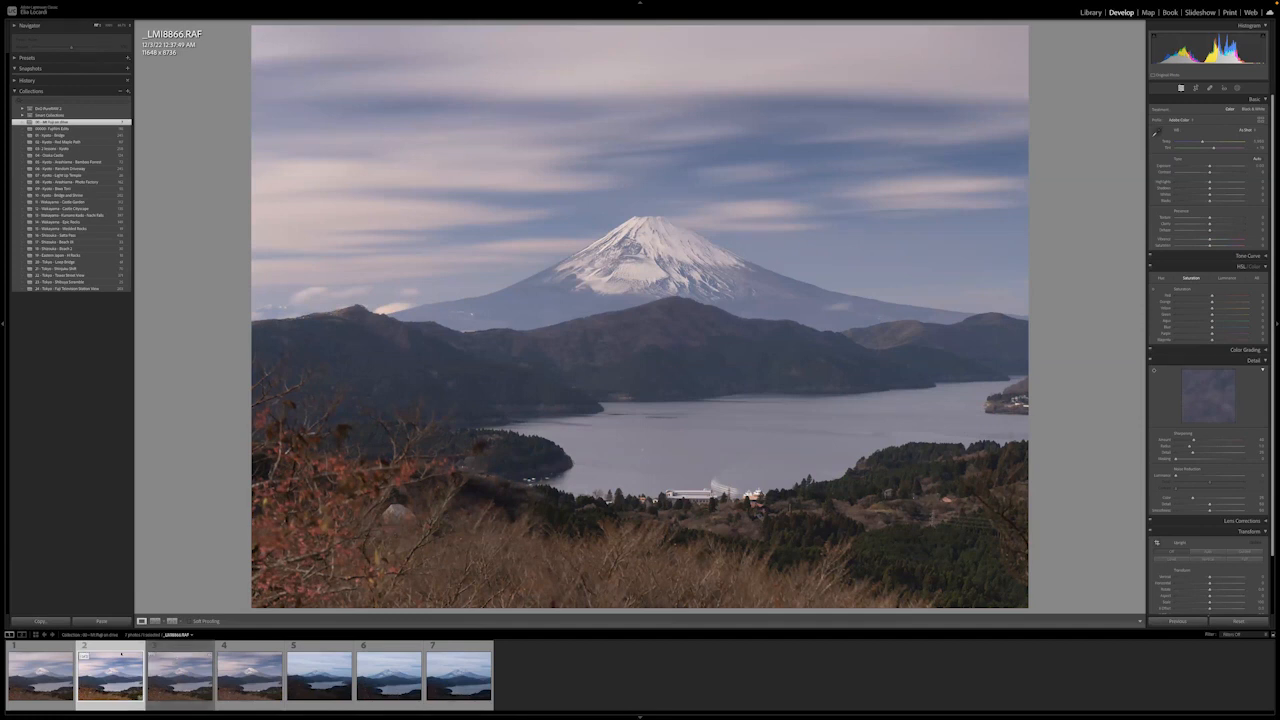
{"action": "left_click", "coordinate": [176, 669]}
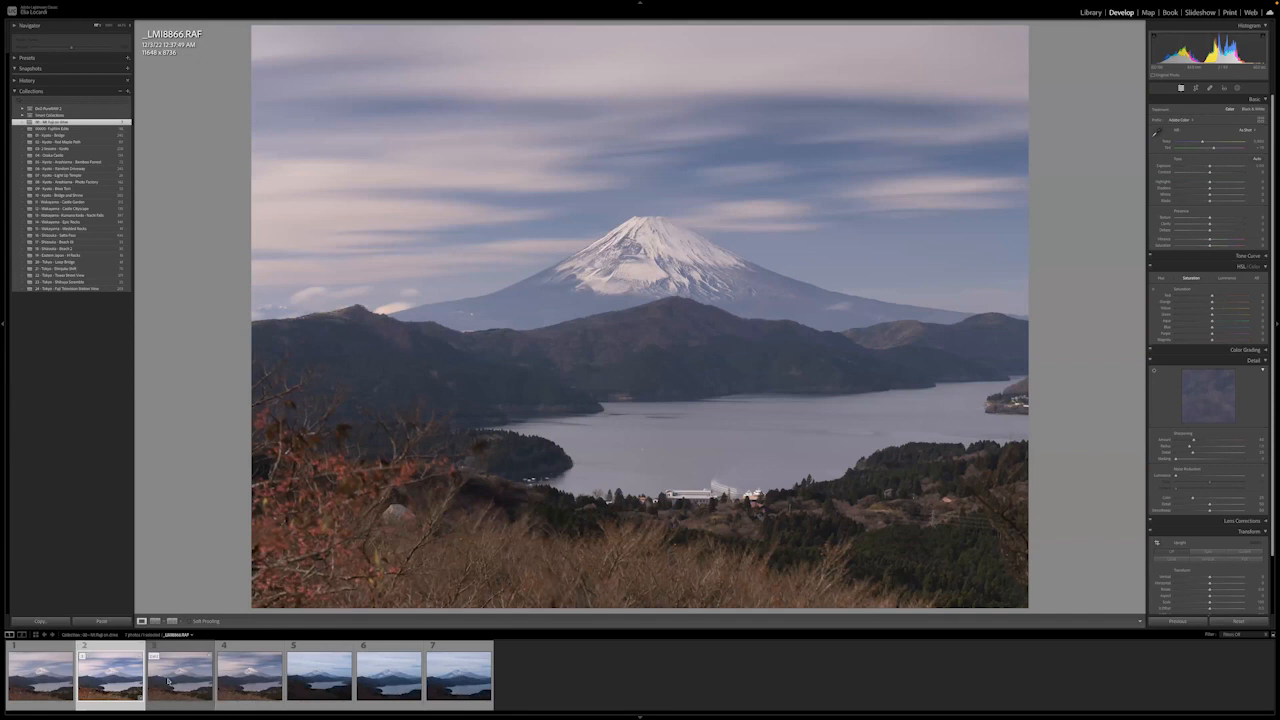
{"action": "left_click", "coordinate": [233, 654]}
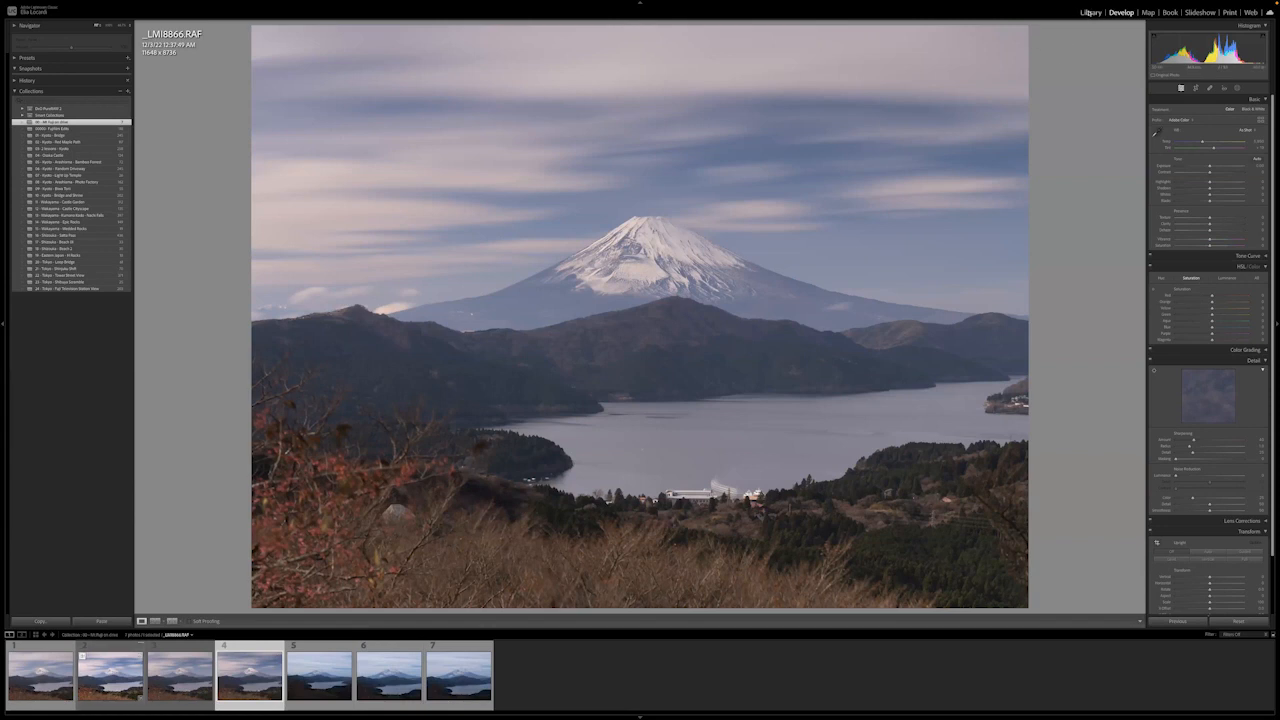
Compare the Radiant-edited TIFF with the original Mt Fuji RAW in the Library loupe view
{"action": "key", "text": "e"}
{"action": "left_click", "coordinate": [112, 676]}
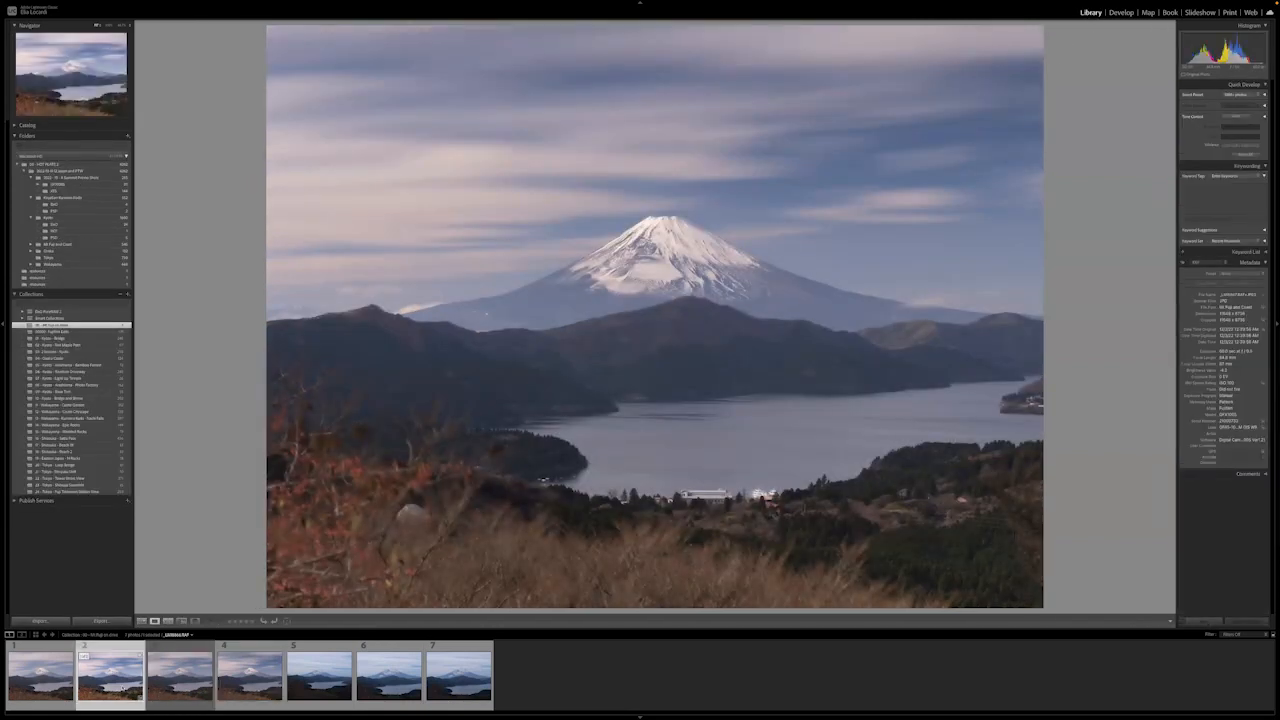
{"action": "left_click", "coordinate": [168, 684]}
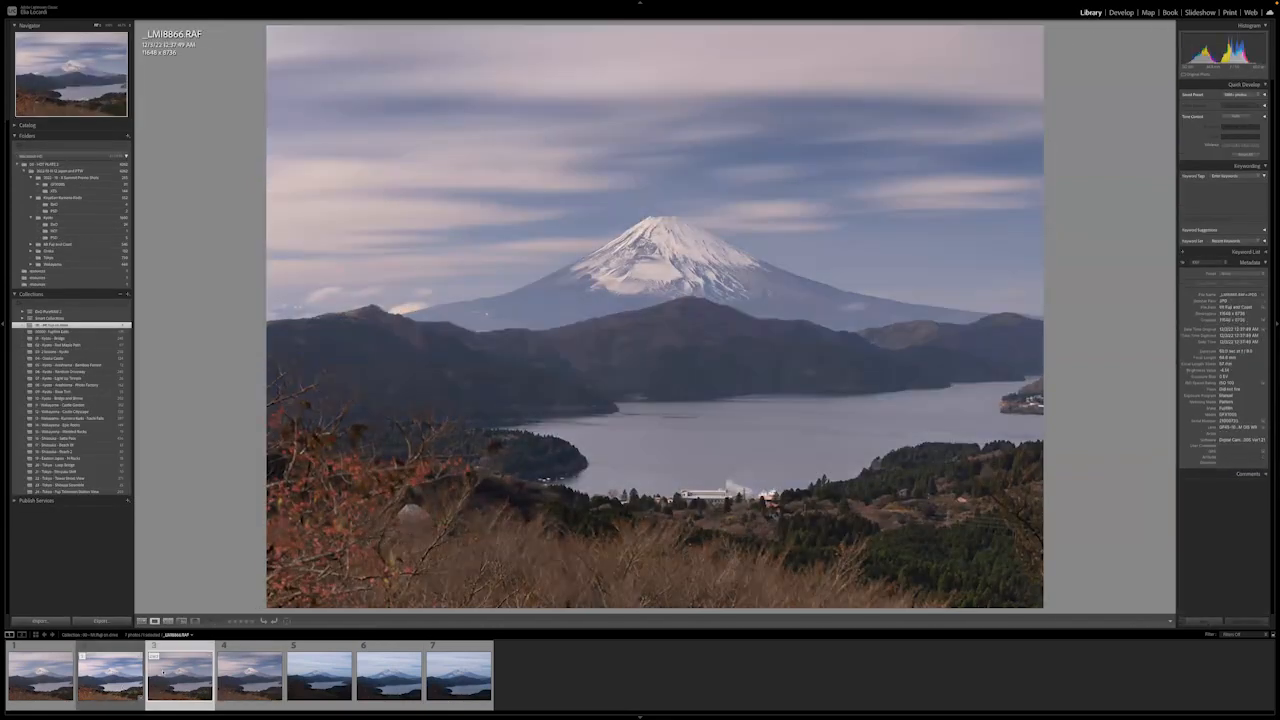
{"action": "left_click", "coordinate": [138, 678]}
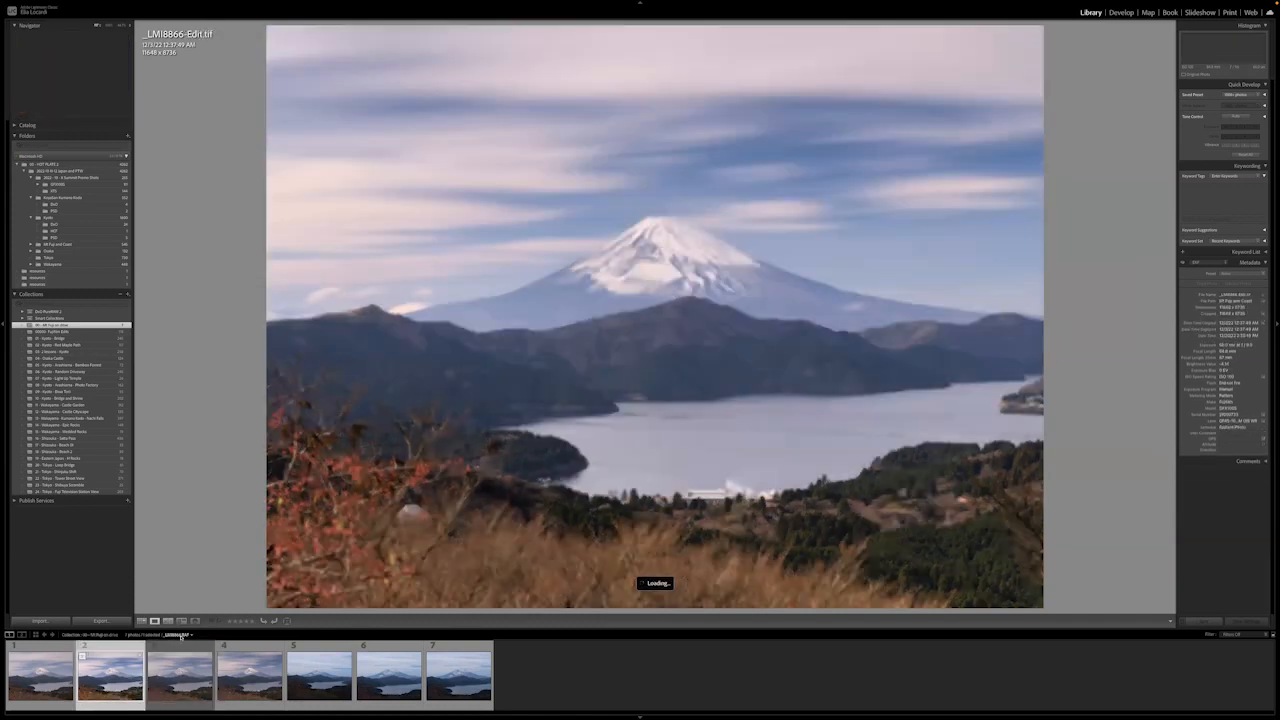
{"action": "left_click", "coordinate": [178, 668]}
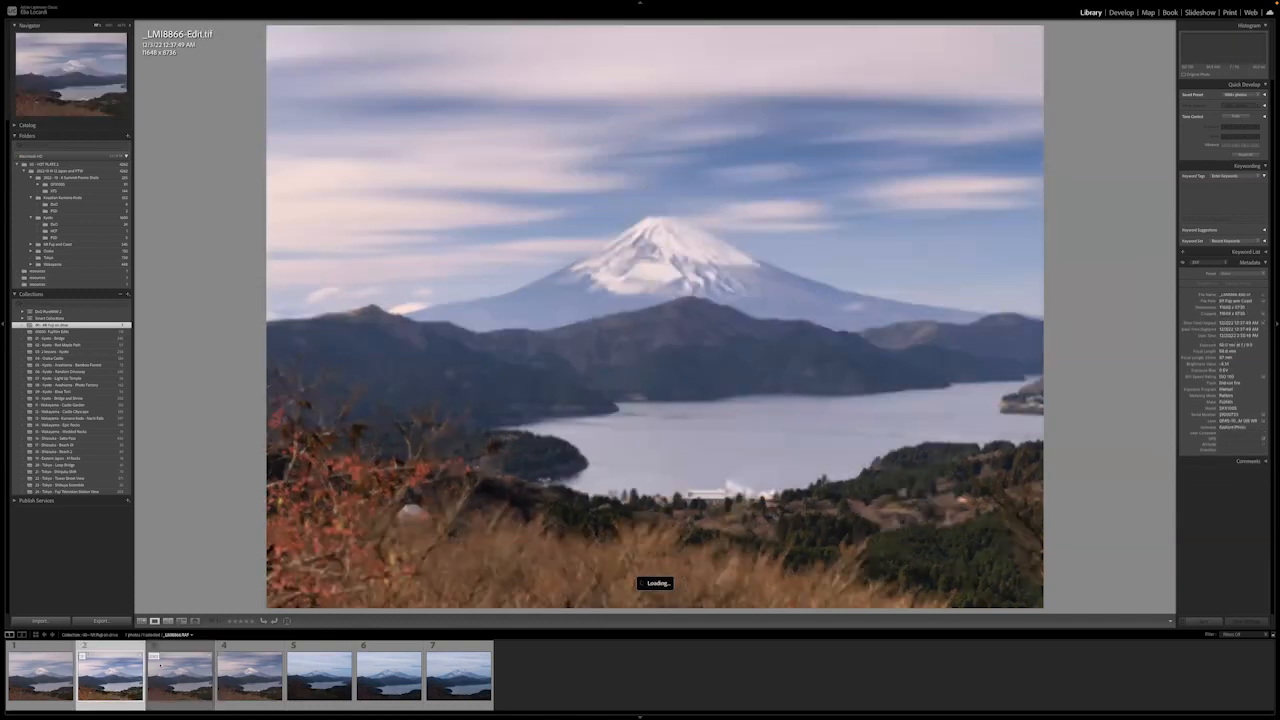
{"action": "left_click", "coordinate": [131, 688]}
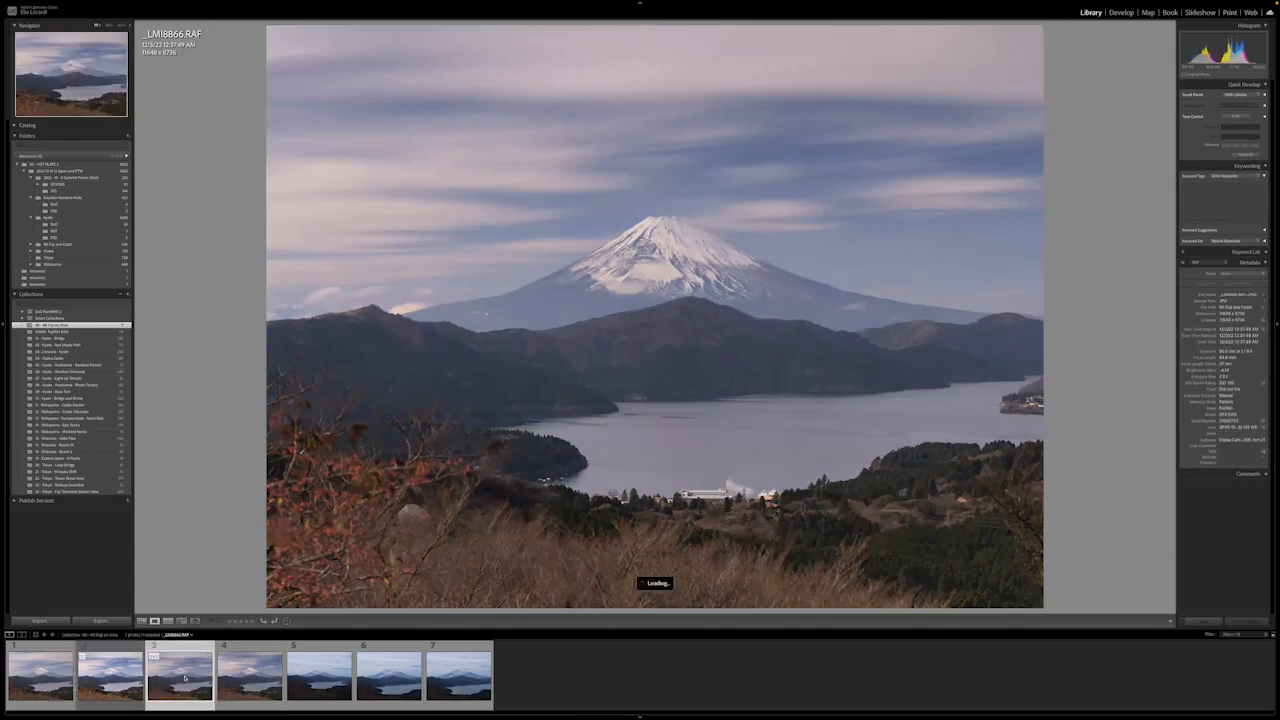
Select the last three Mt Fuji photos and set up their export with Radiant Photo's Smart Preset to TIF, keeping the Radiant Photo window hidden
{"action": "left_click", "coordinate": [320, 676]}
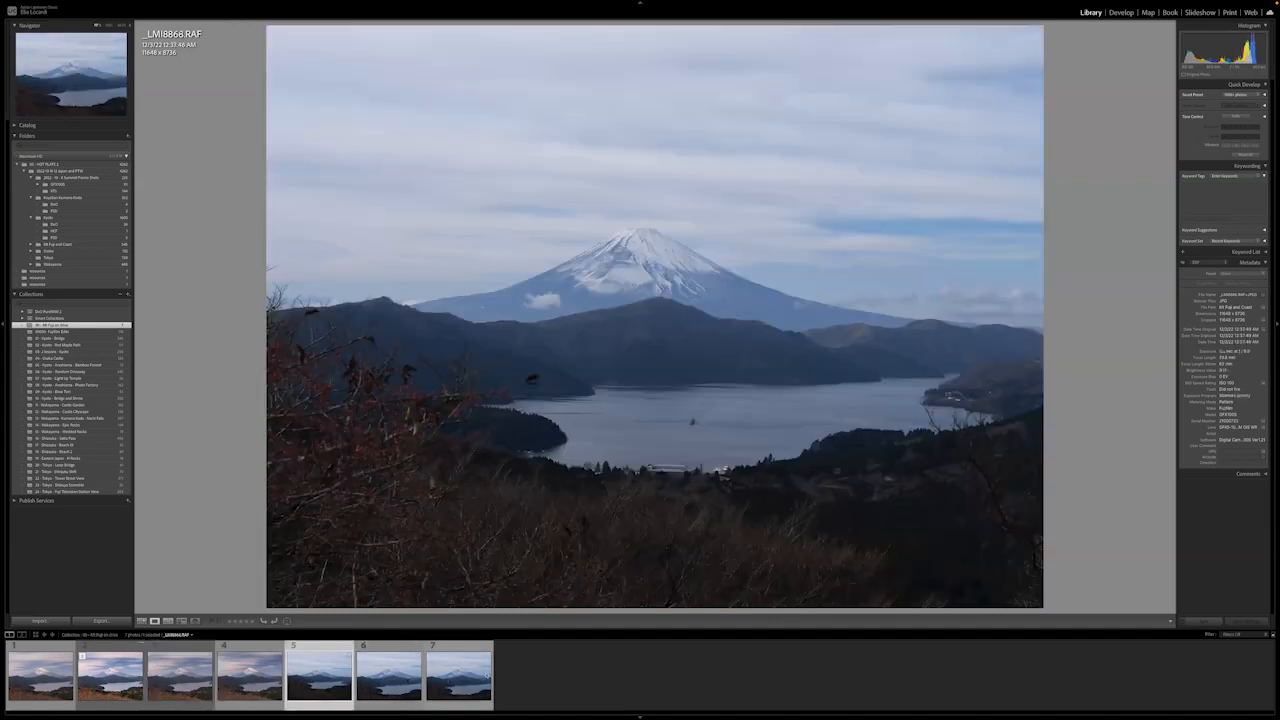
{"action": "right_click", "coordinate": [470, 671]}
{"action": "mouse_move", "coordinate": [490, 680]}
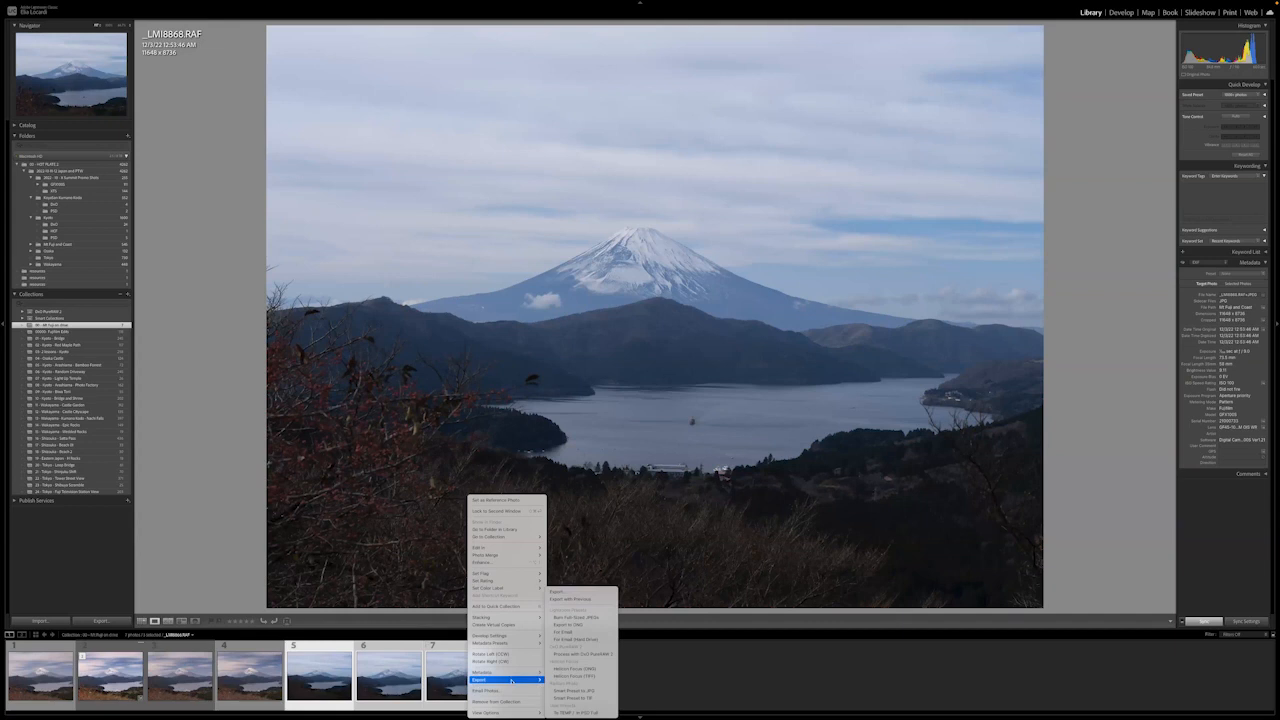
{"action": "left_click", "coordinate": [586, 591]}
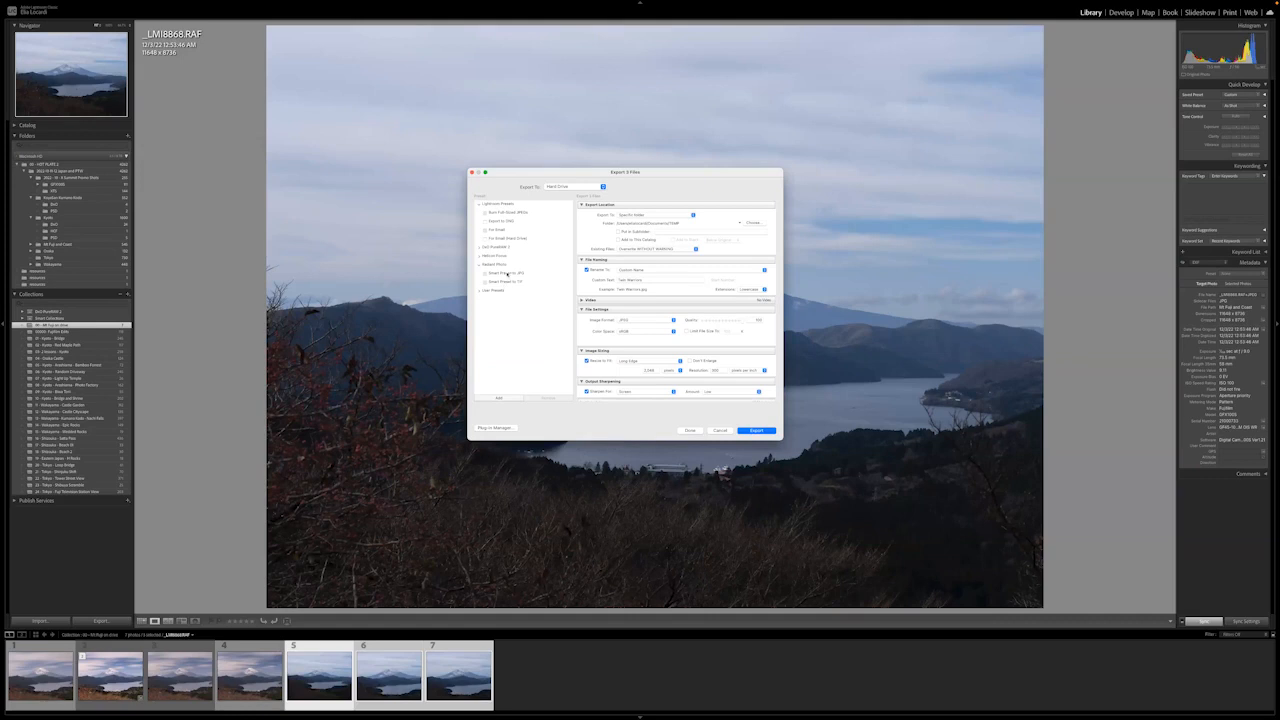
{"action": "left_click", "coordinate": [517, 282]}
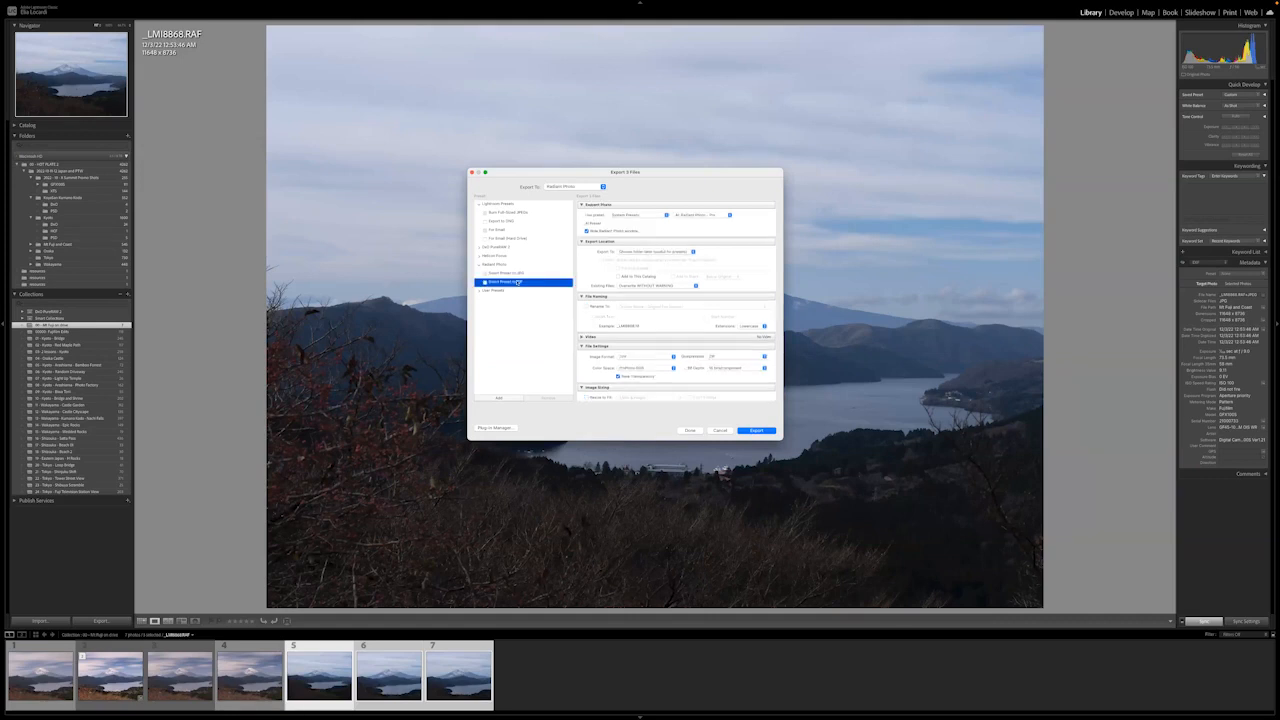
{"action": "left_click", "coordinate": [586, 231]}
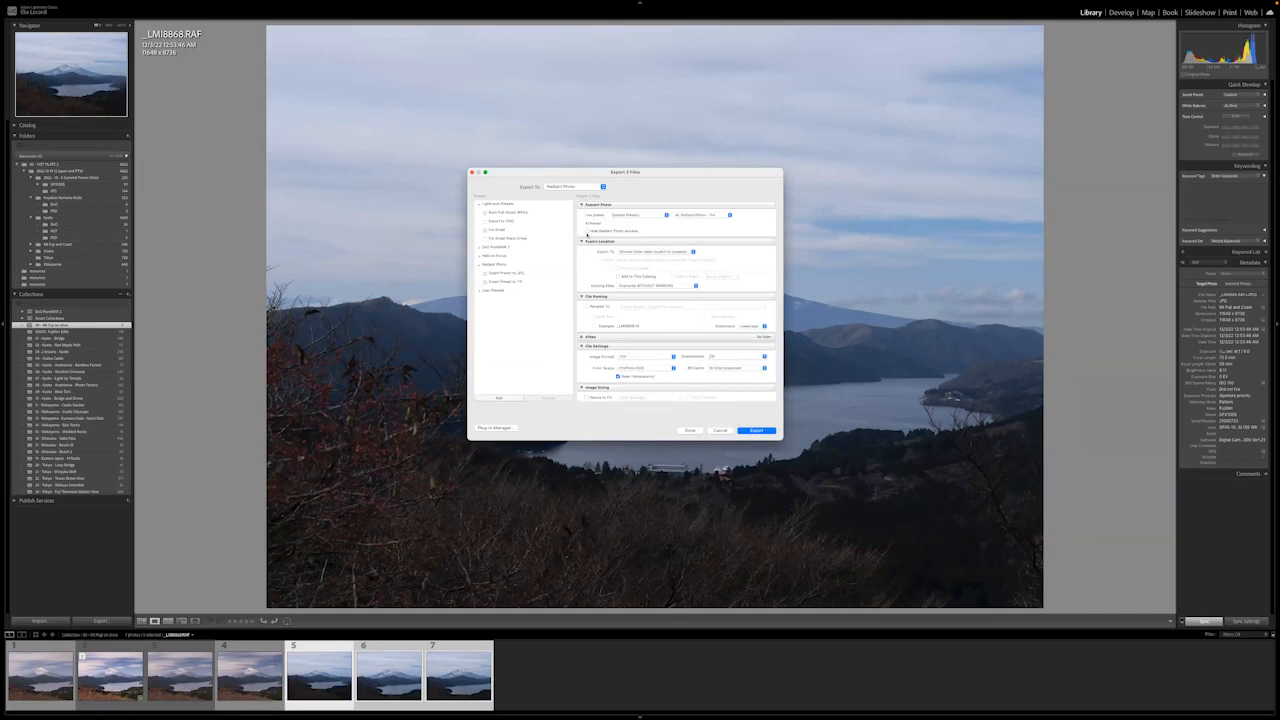
{"action": "left_click_drag", "start_coordinate": [632, 175], "coordinate": [642, 165]}
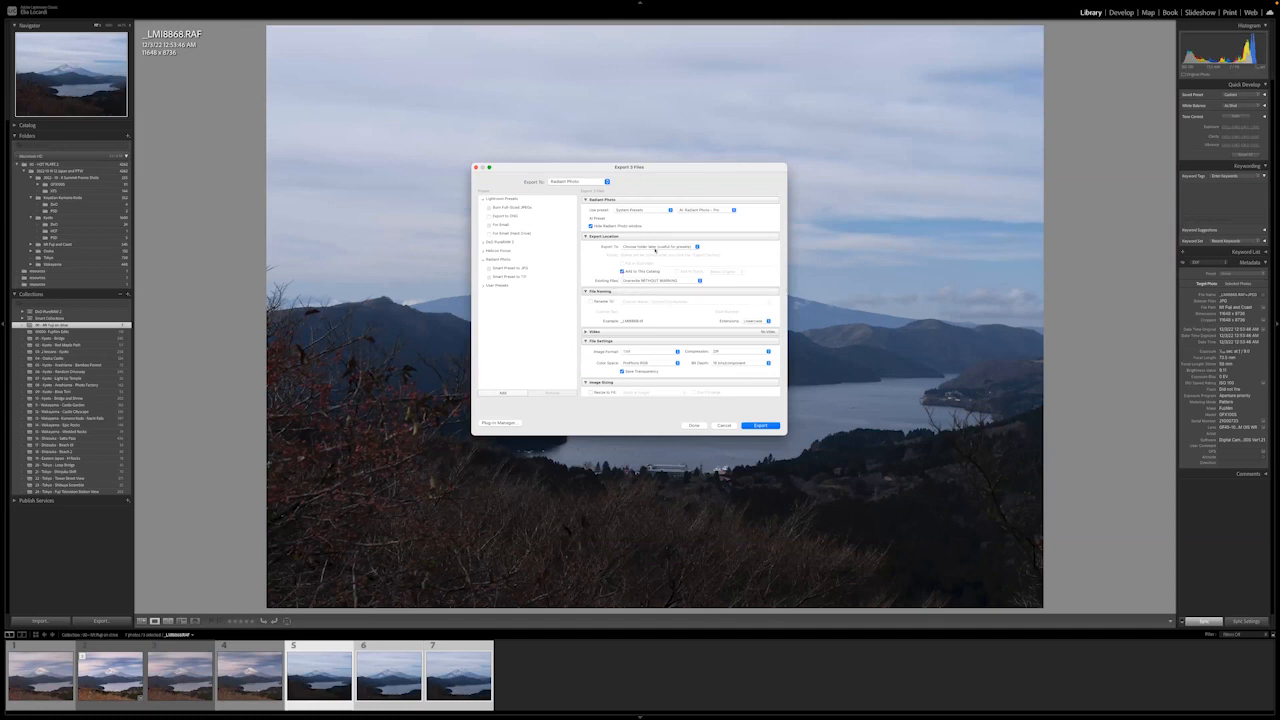
Set the export location to the same folder as the original photo, adding the files to the catalog and stacking them above the original
{"action": "left_click", "coordinate": [655, 283]}
{"action": "left_click", "coordinate": [645, 259]}
{"action": "left_click", "coordinate": [658, 247]}
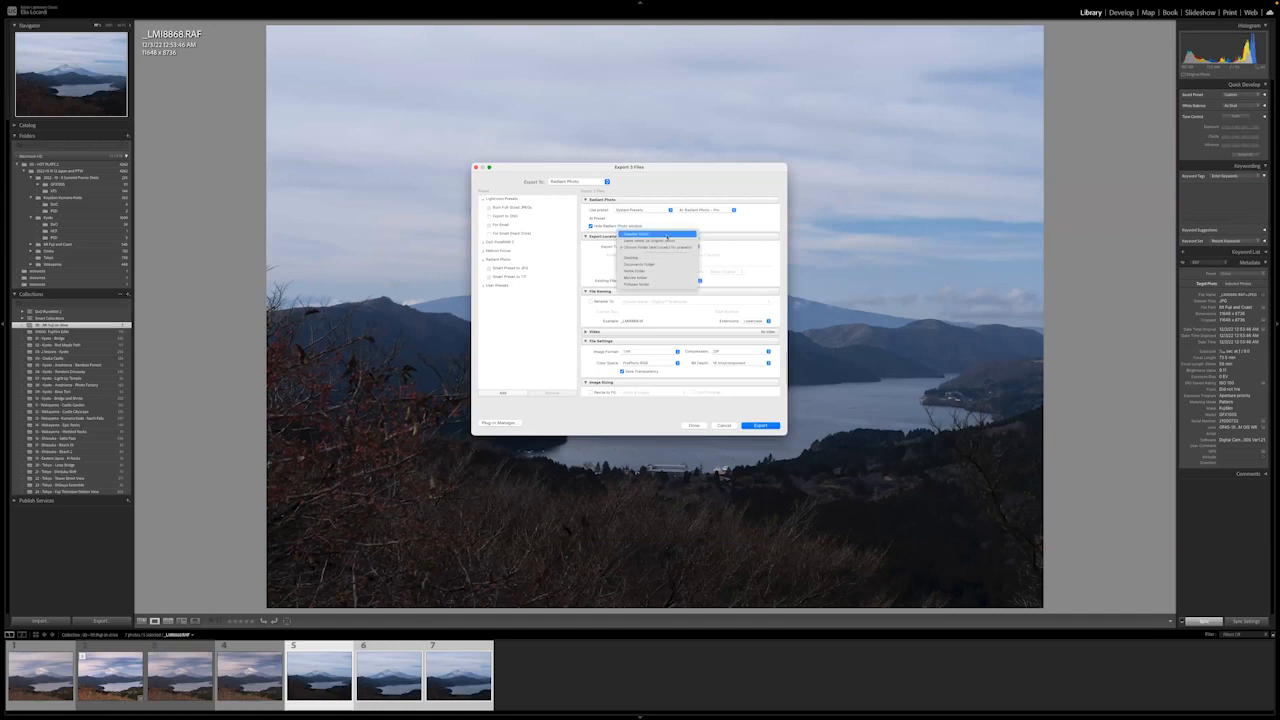
{"action": "left_click", "coordinate": [671, 241]}
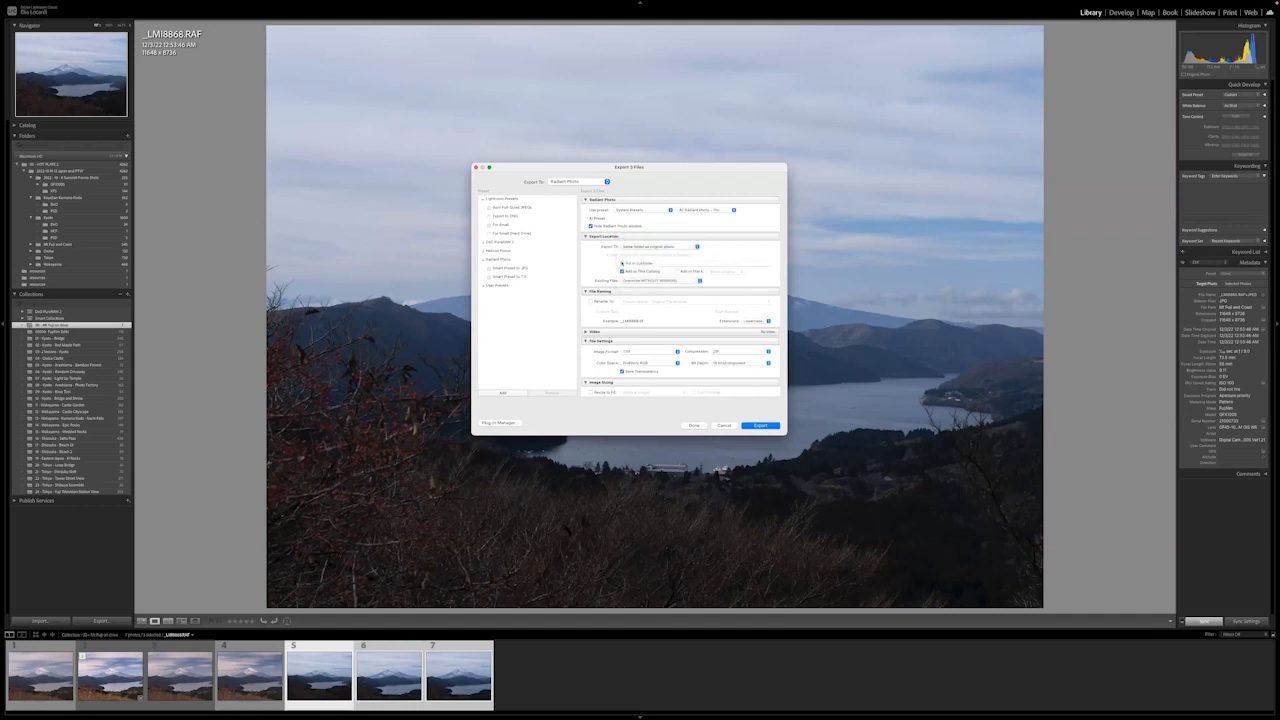
{"action": "left_click", "coordinate": [678, 271]}
{"action": "left_click", "coordinate": [741, 272]}
{"action": "left_click", "coordinate": [736, 266]}
Export the three selected photos with the Radiant Photo batch settings
{"action": "left_click_drag", "start_coordinate": [565, 171], "coordinate": [588, 143]}
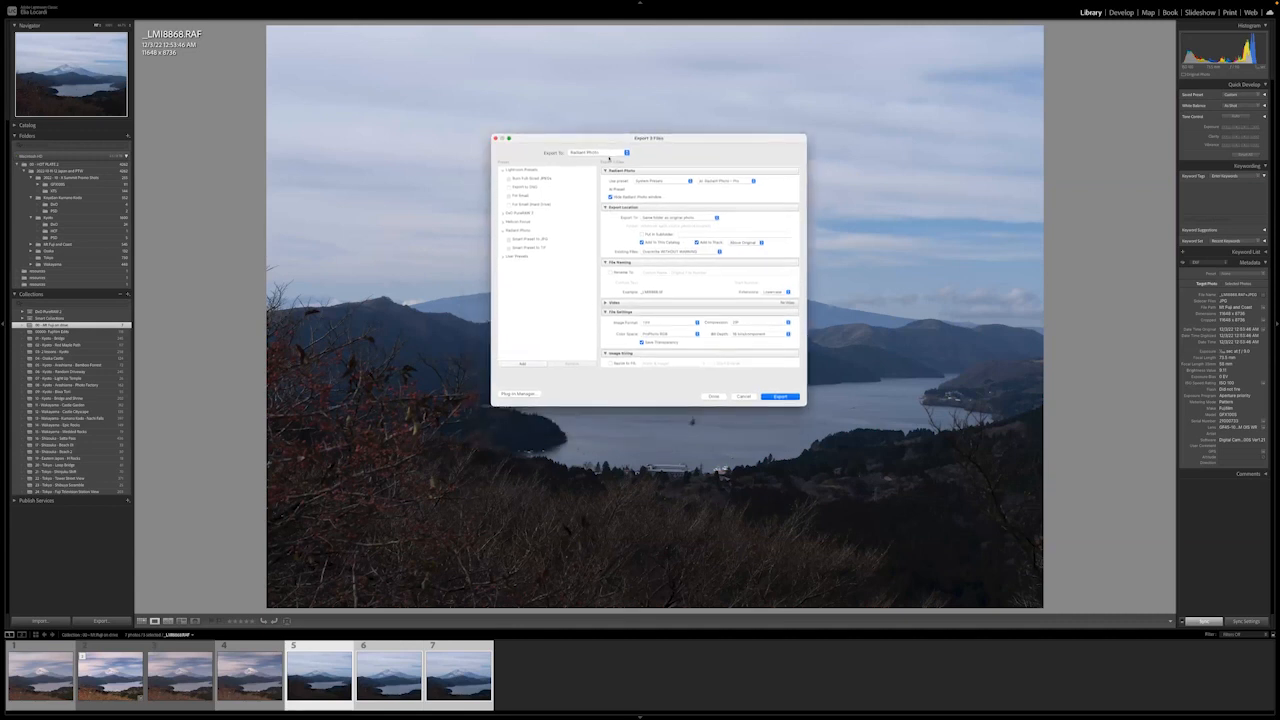
{"action": "left_click_drag", "start_coordinate": [599, 139], "coordinate": [600, 144]}
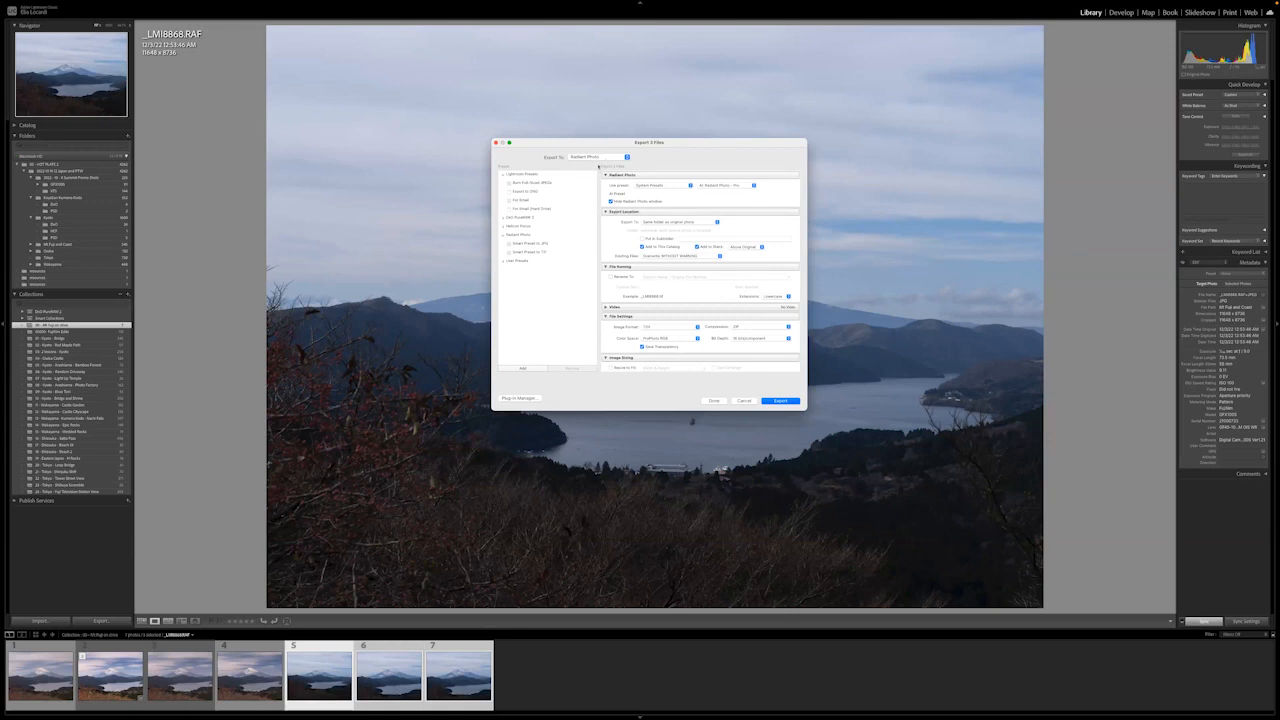
{"action": "left_click_drag", "start_coordinate": [596, 150], "coordinate": [585, 116]}
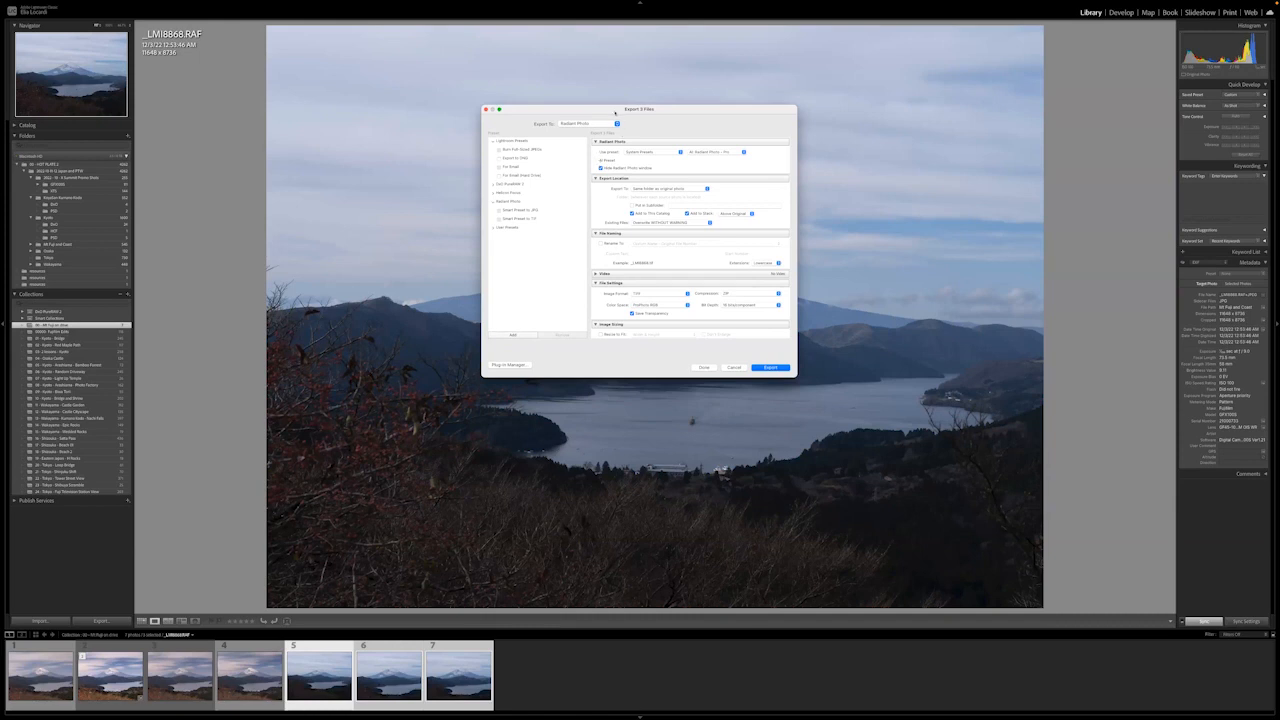
{"action": "left_click_drag", "start_coordinate": [619, 106], "coordinate": [599, 96]}
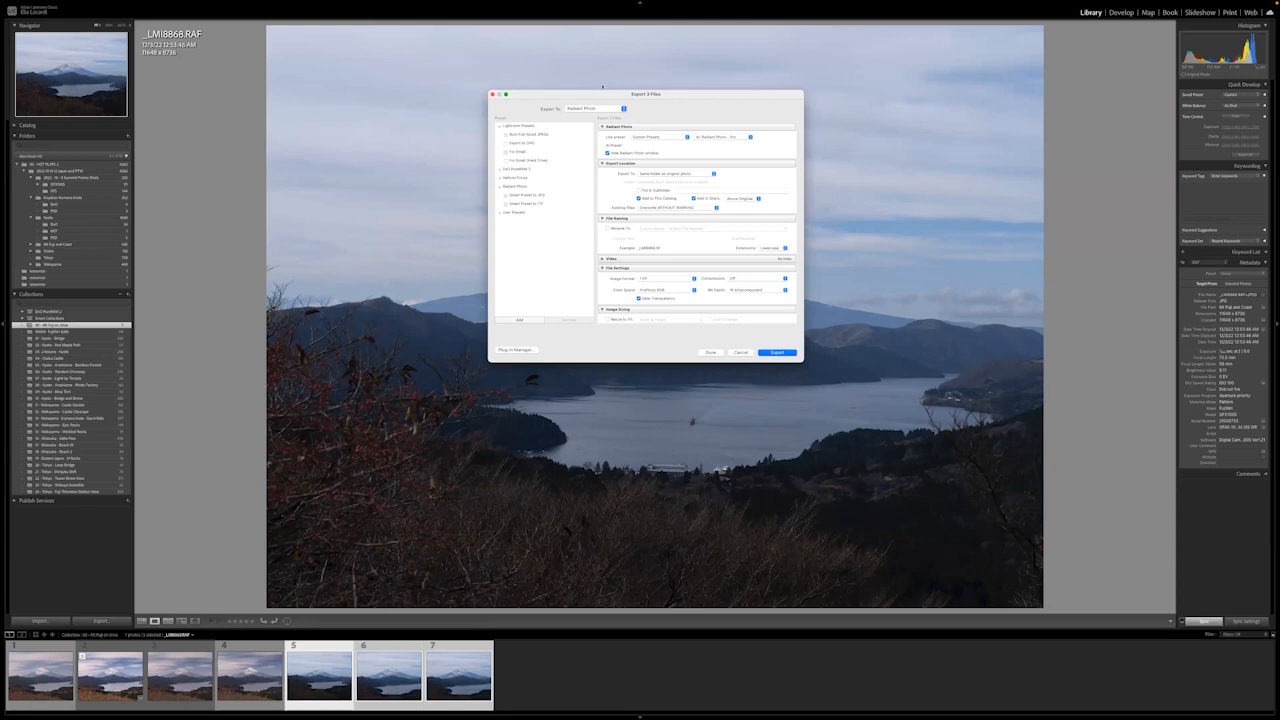
{"action": "left_click_drag", "start_coordinate": [601, 100], "coordinate": [598, 97]}
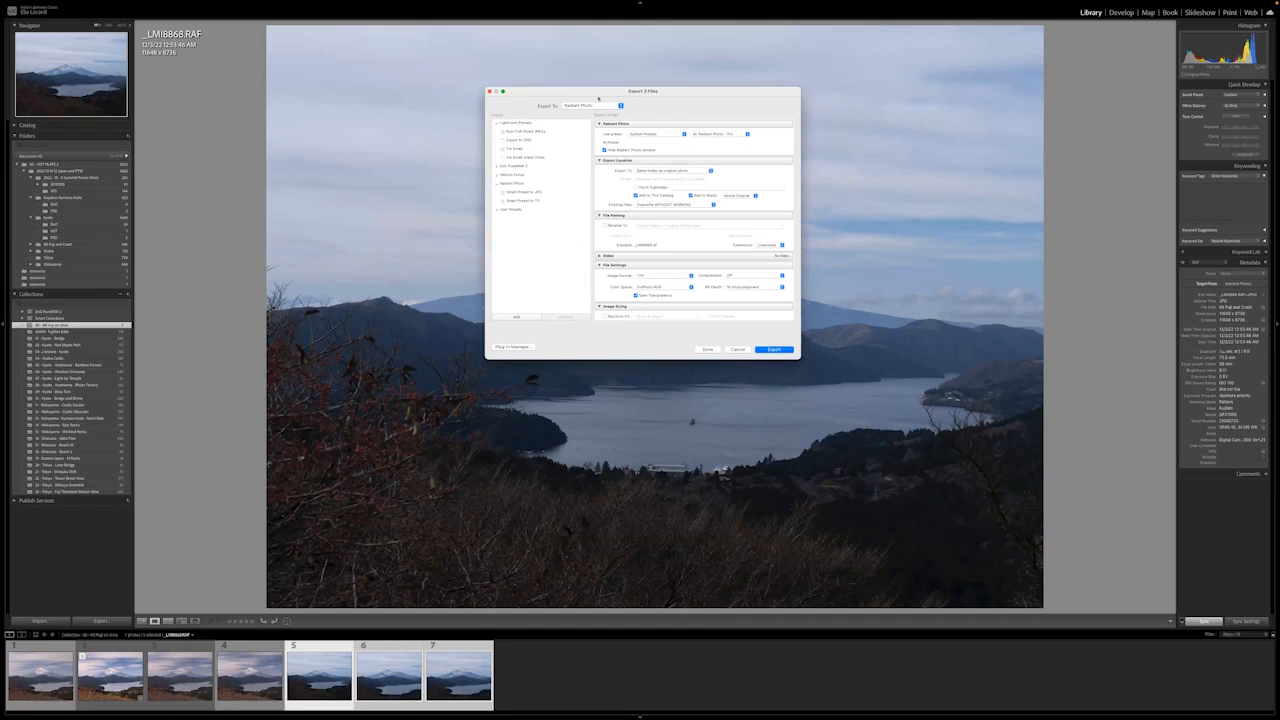
{"action": "left_click_drag", "start_coordinate": [604, 91], "coordinate": [612, 68]}
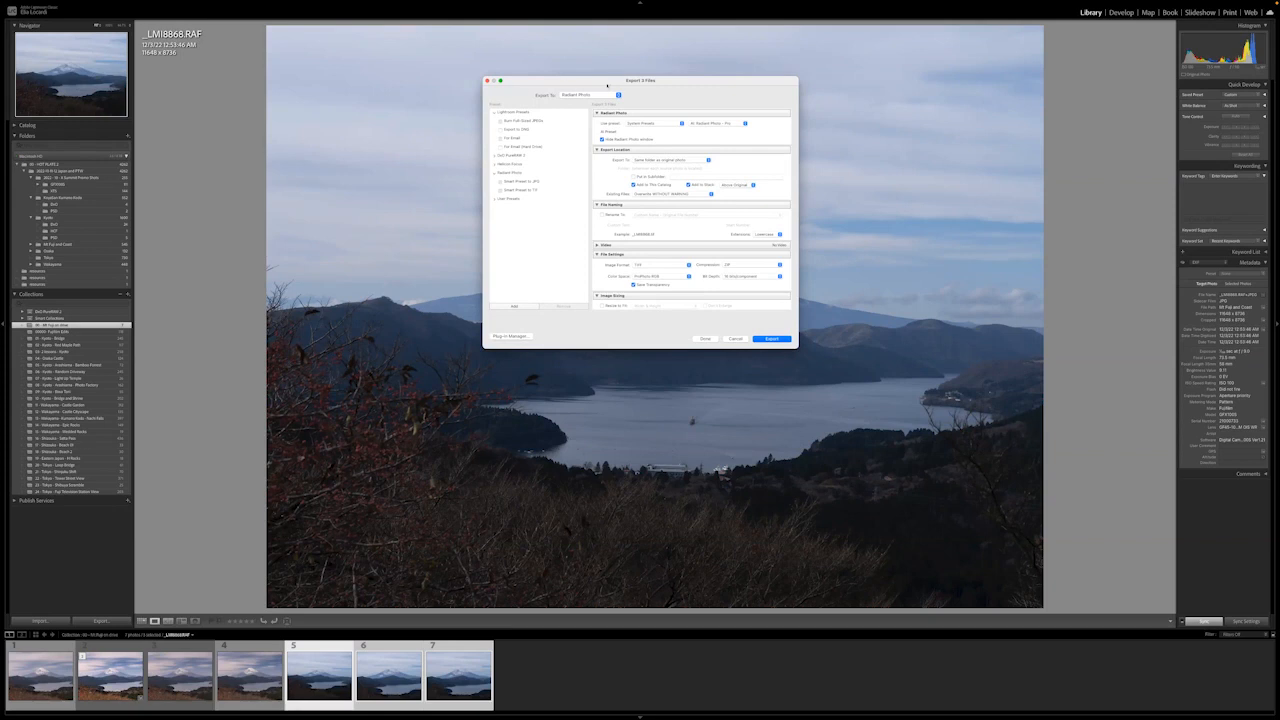
{"action": "left_click_drag", "start_coordinate": [607, 86], "coordinate": [615, 83]}
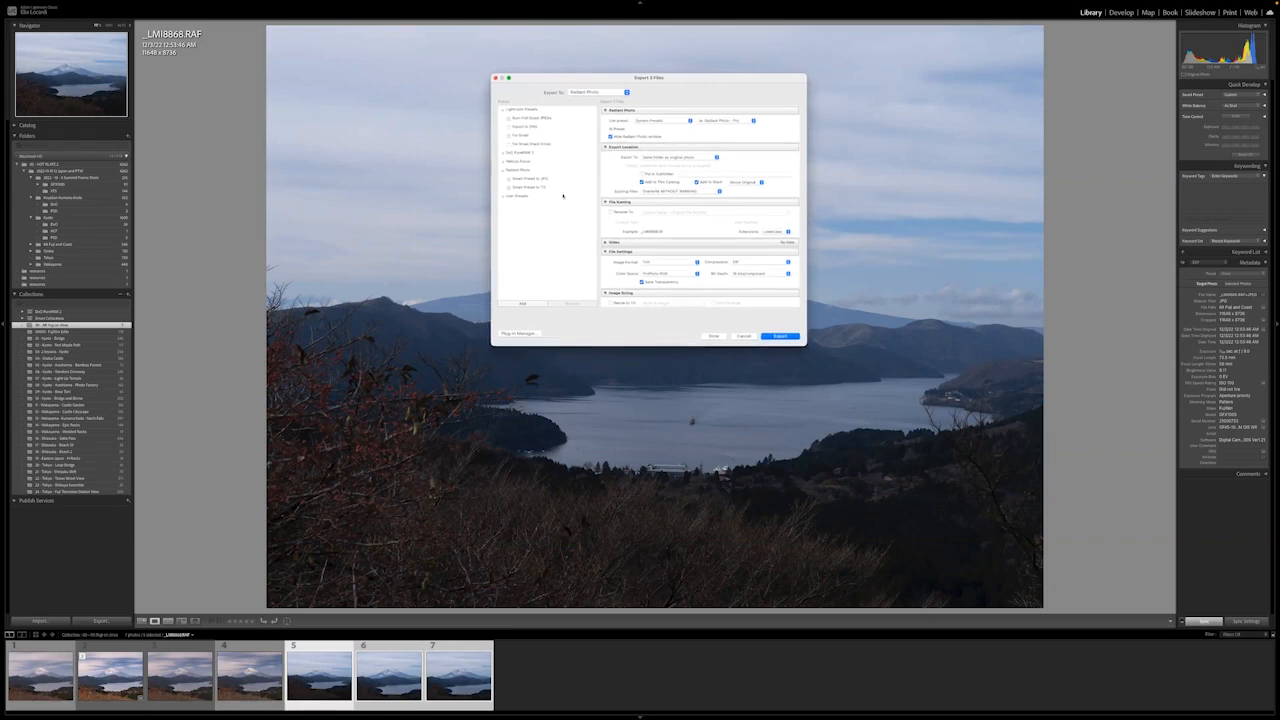
{"action": "left_click", "coordinate": [764, 337]}
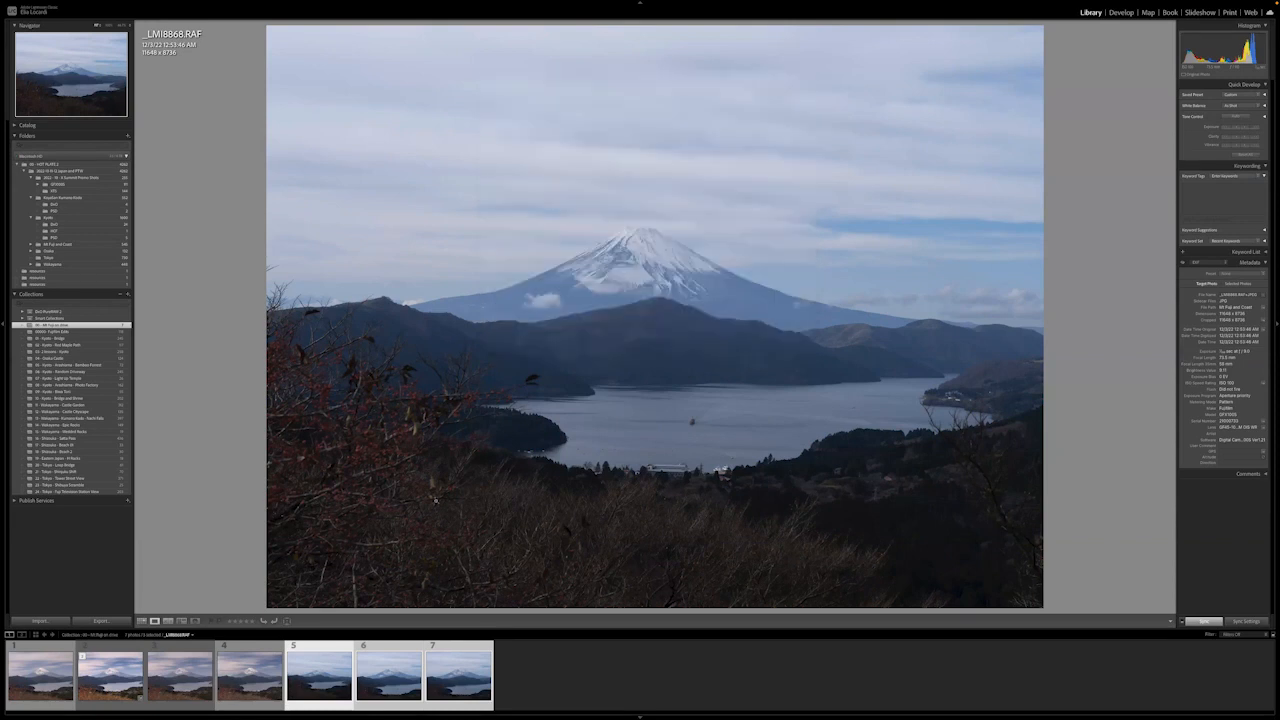
Open the Fujifilm collection and view the two bright versions of the Japanese tatami room photo
{"action": "left_click", "coordinate": [112, 678]}
{"action": "left_click", "coordinate": [182, 678]}
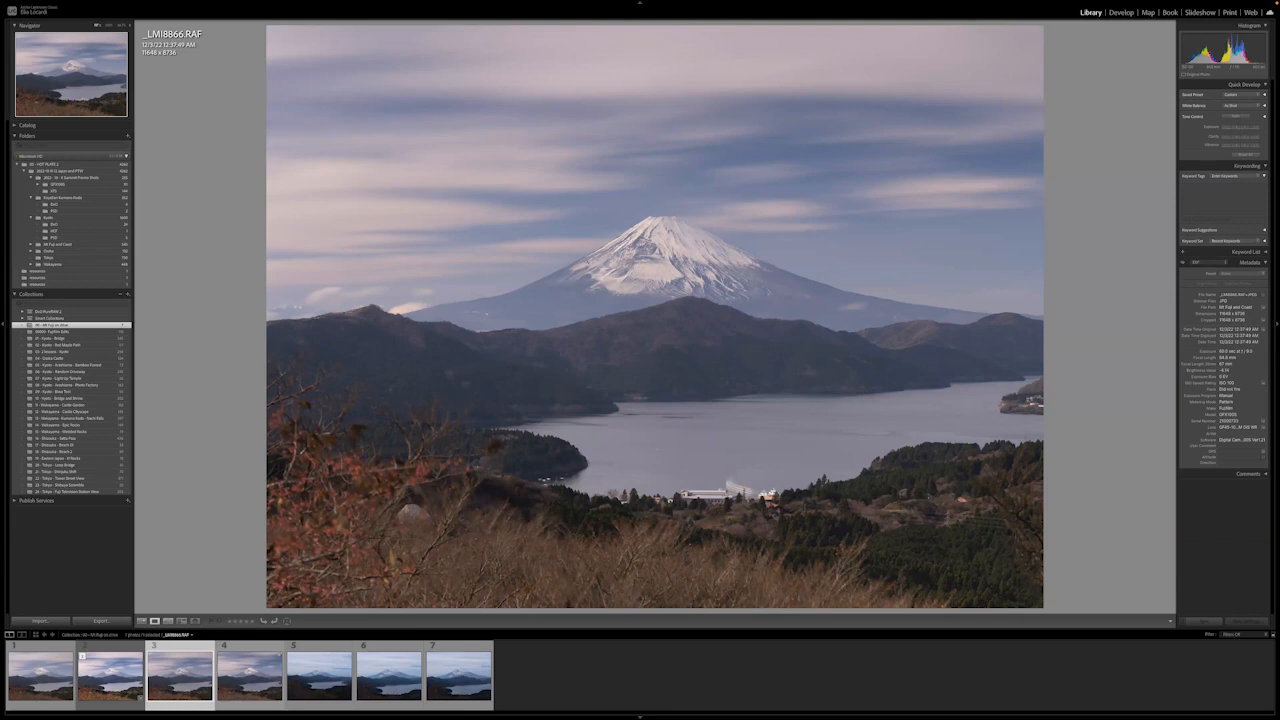
{"action": "left_click", "coordinate": [97, 331]}
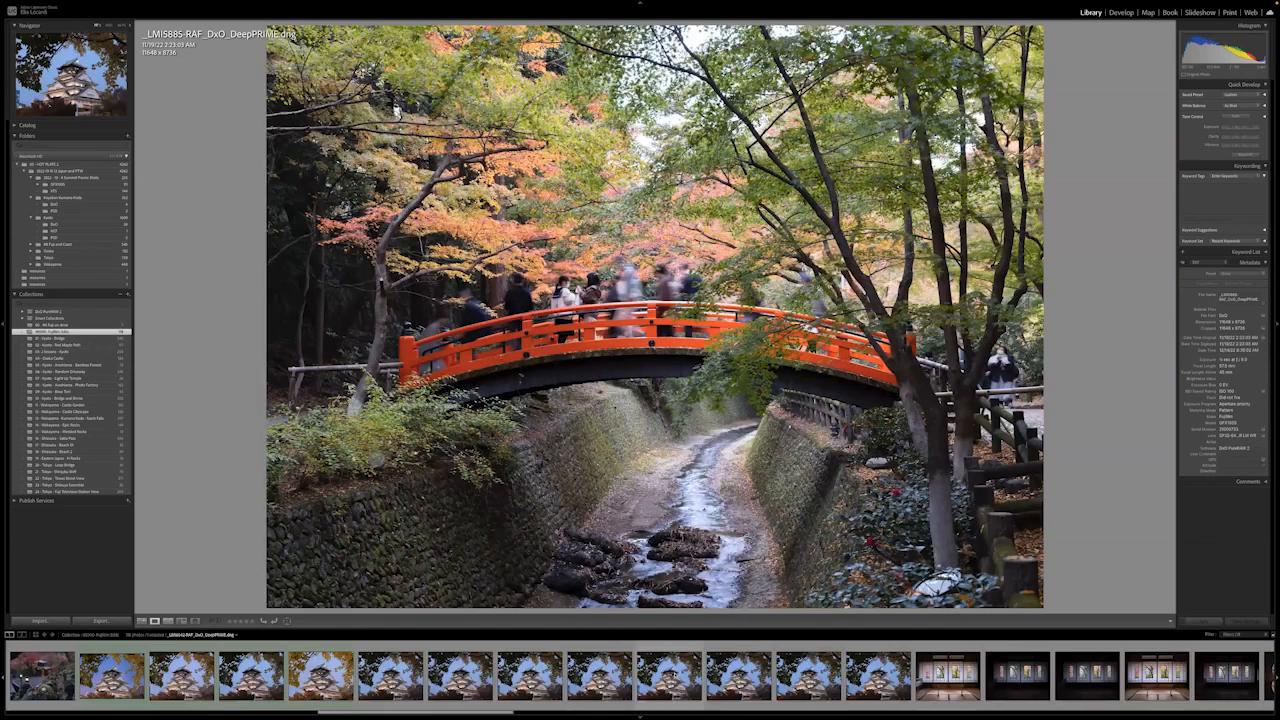
{"action": "scroll", "coordinate": [673, 674], "scroll_direction": "left", "scroll_amount": 2}
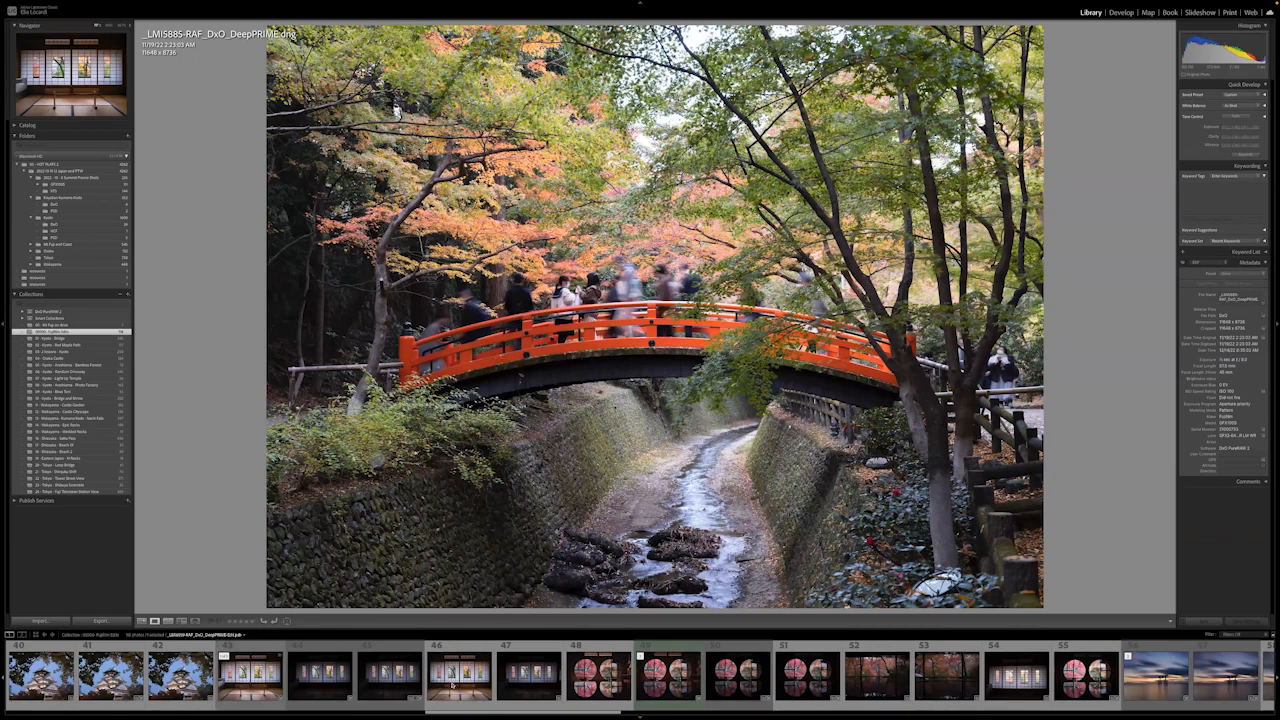
{"action": "left_click", "coordinate": [250, 676]}
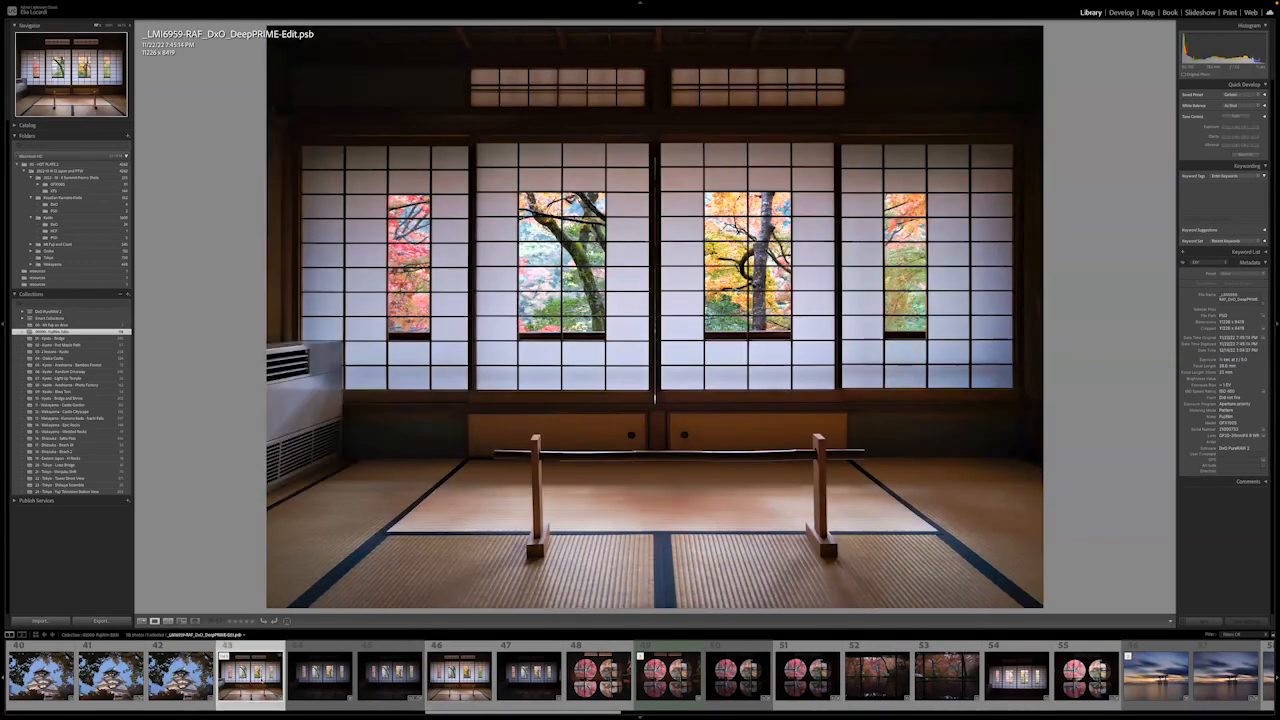
{"action": "left_click", "coordinate": [459, 676]}
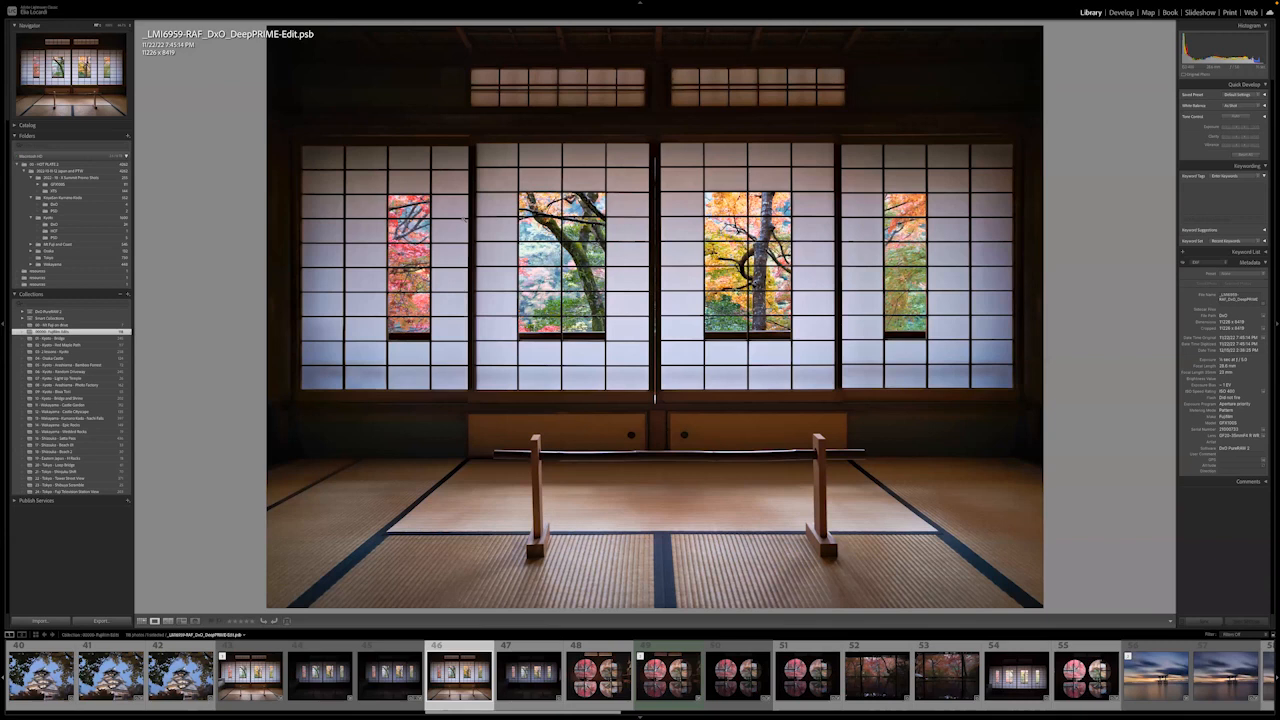
Switch to Safari and bring up the minimized window with the Radiant Photo community page
{"action": "key", "text": "super+Tab"}
{"action": "key", "text": "super+Tab"}
{"action": "key", "text": "super+Tab"}
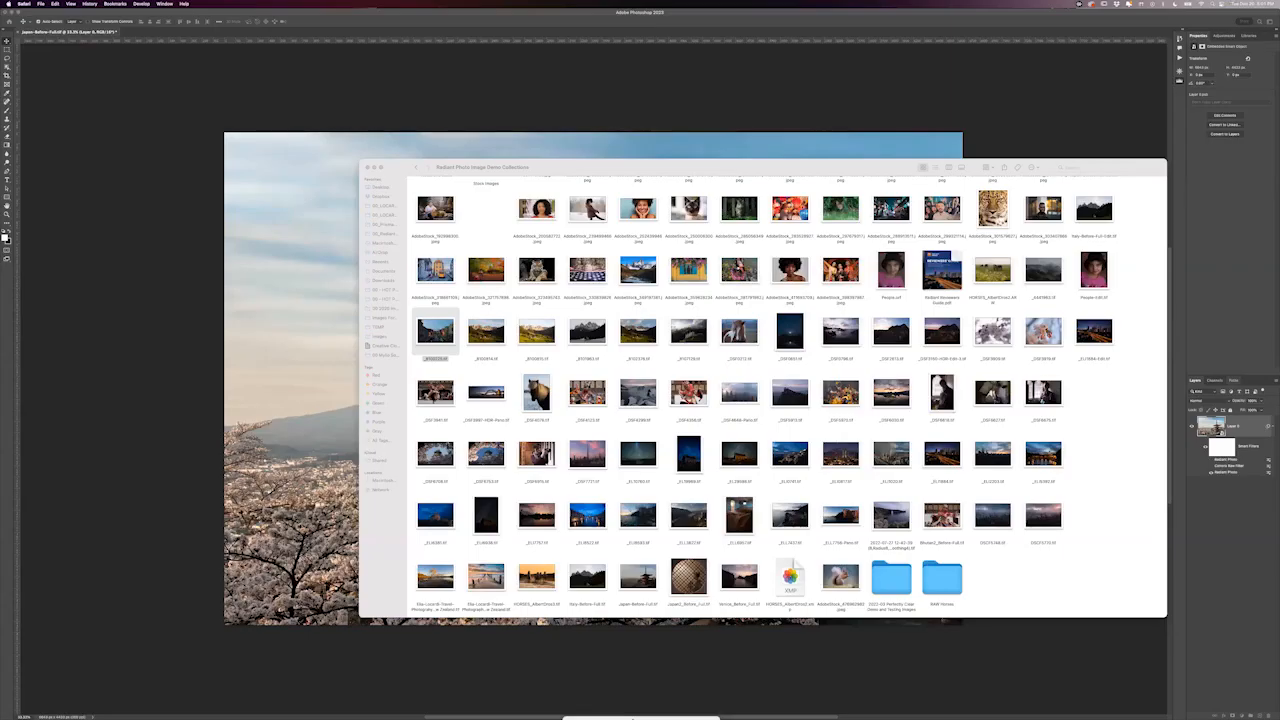
{"action": "key", "text": "super+Tab"}
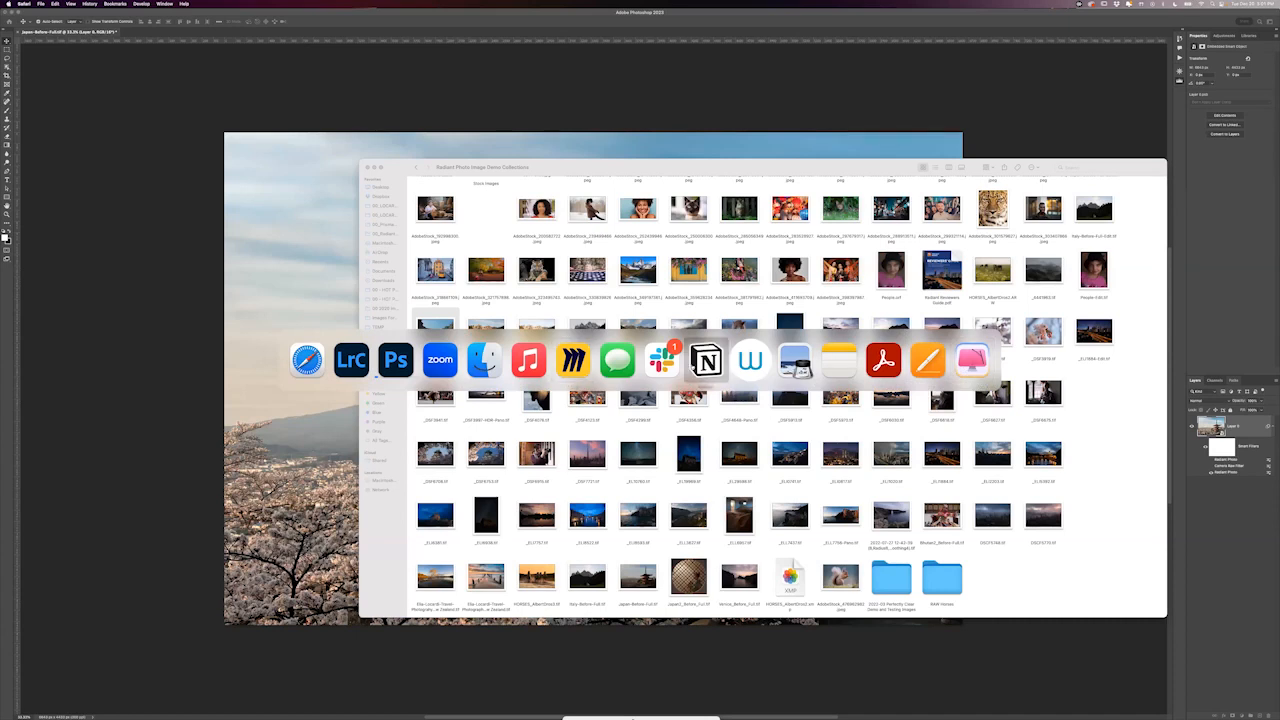
{"action": "mouse_move", "coordinate": [945, 714]}
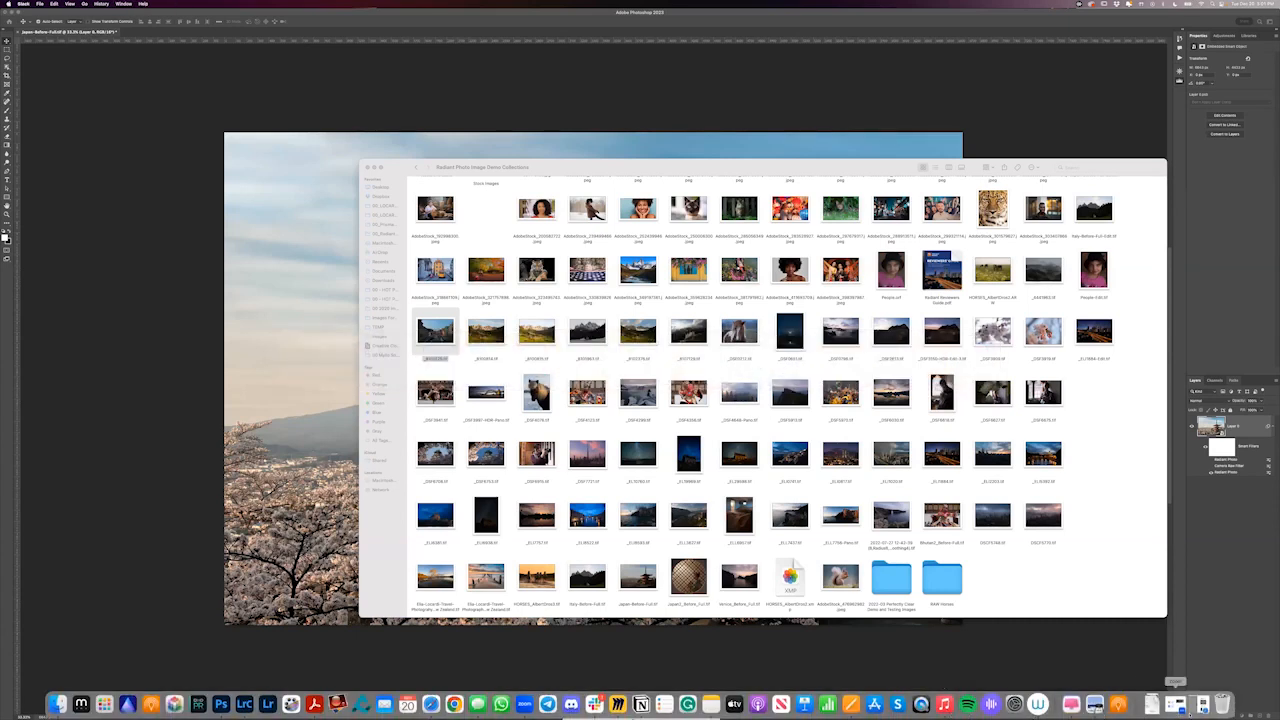
{"action": "left_click", "coordinate": [1178, 705]}
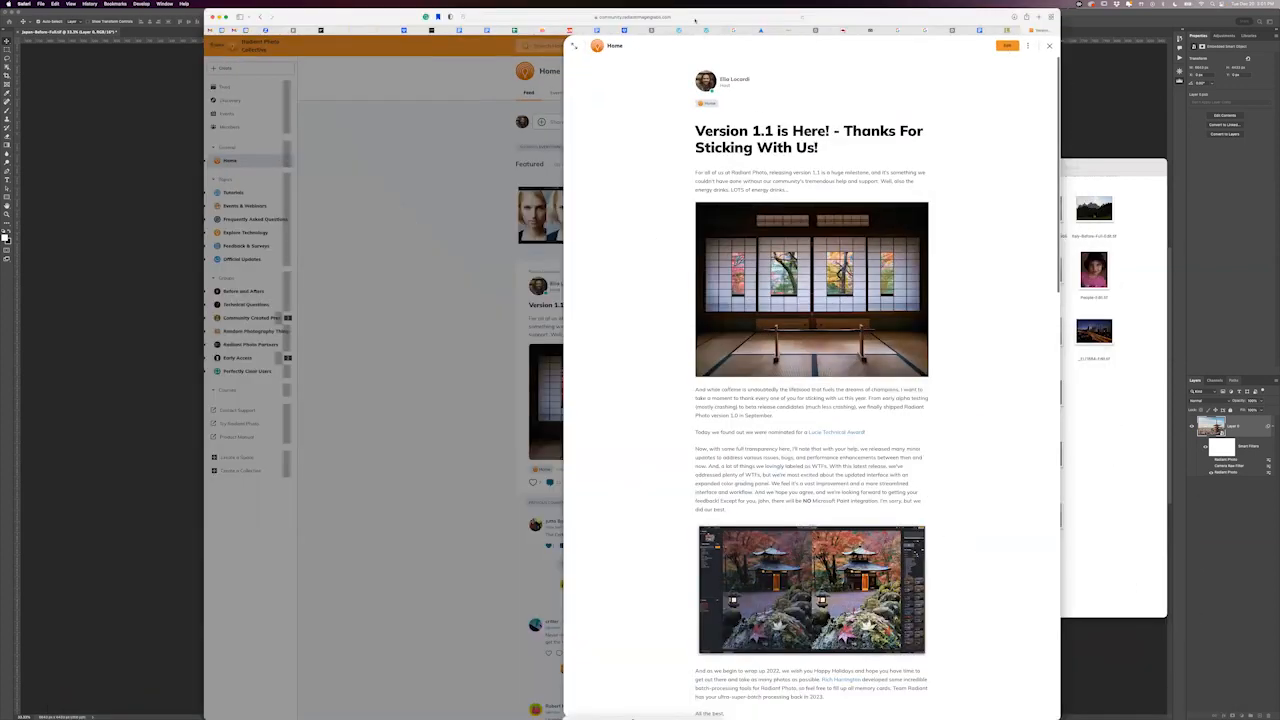
Open the Radiant Imaging Labs home page in a new Safari tab and hide the browser sidebar
{"action": "left_click", "coordinate": [781, 18]}
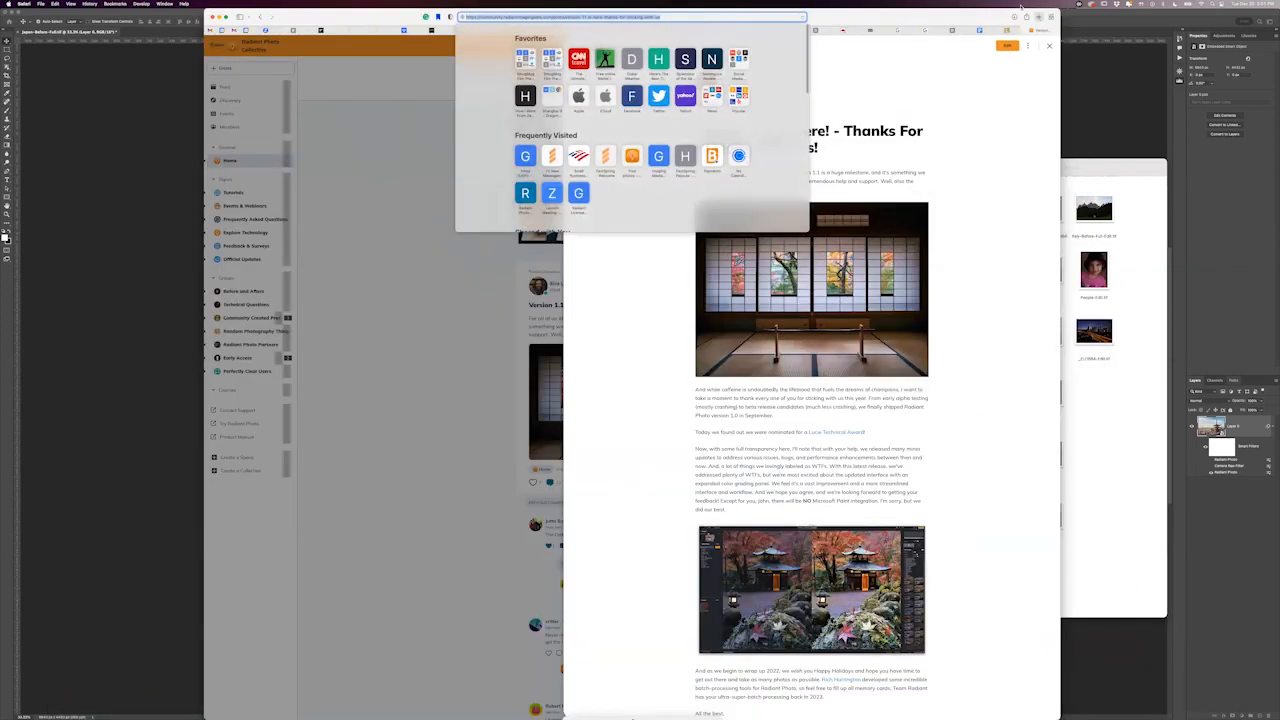
{"action": "key", "text": "super+t"}
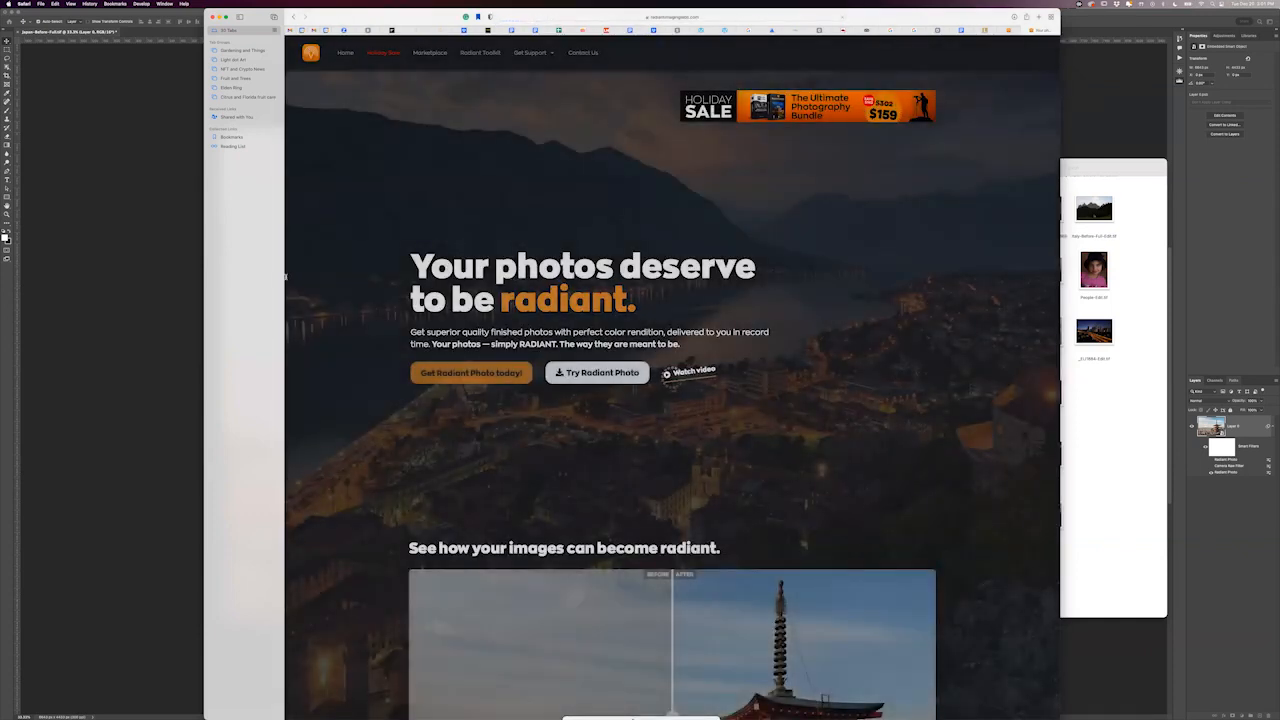
{"action": "left_click", "coordinate": [273, 278]}
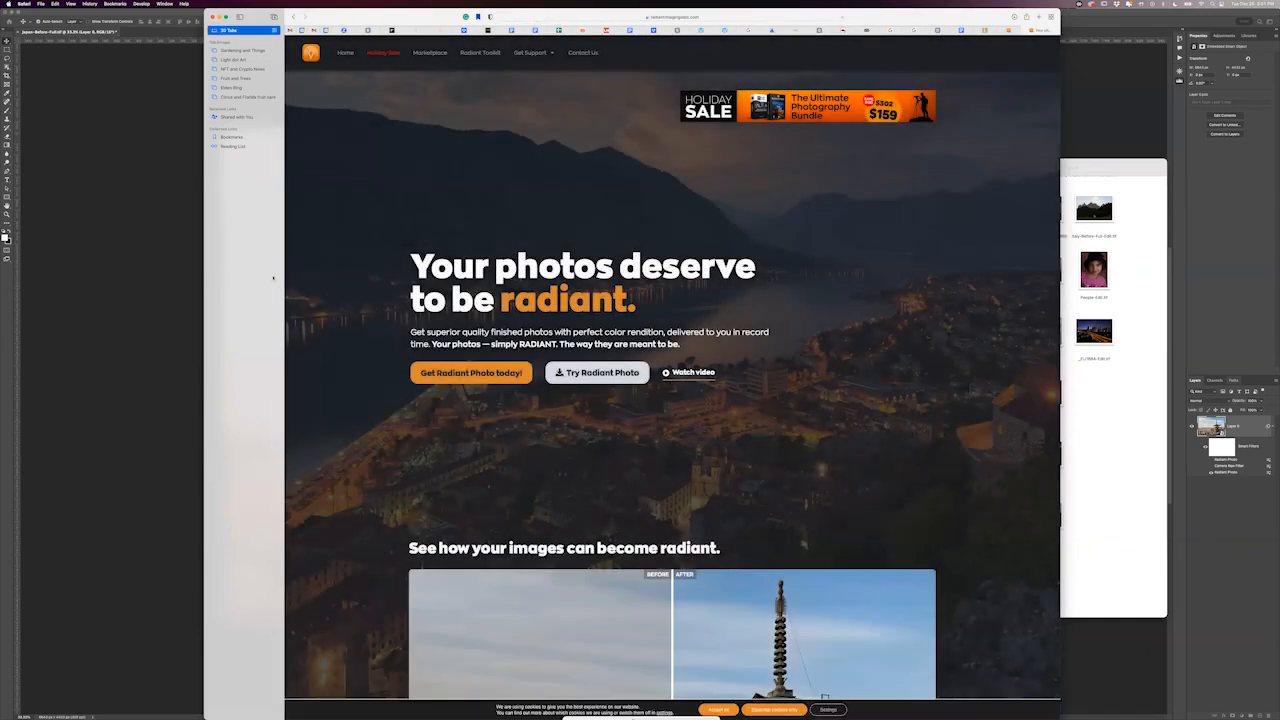
{"action": "key", "text": "super+shift+l"}
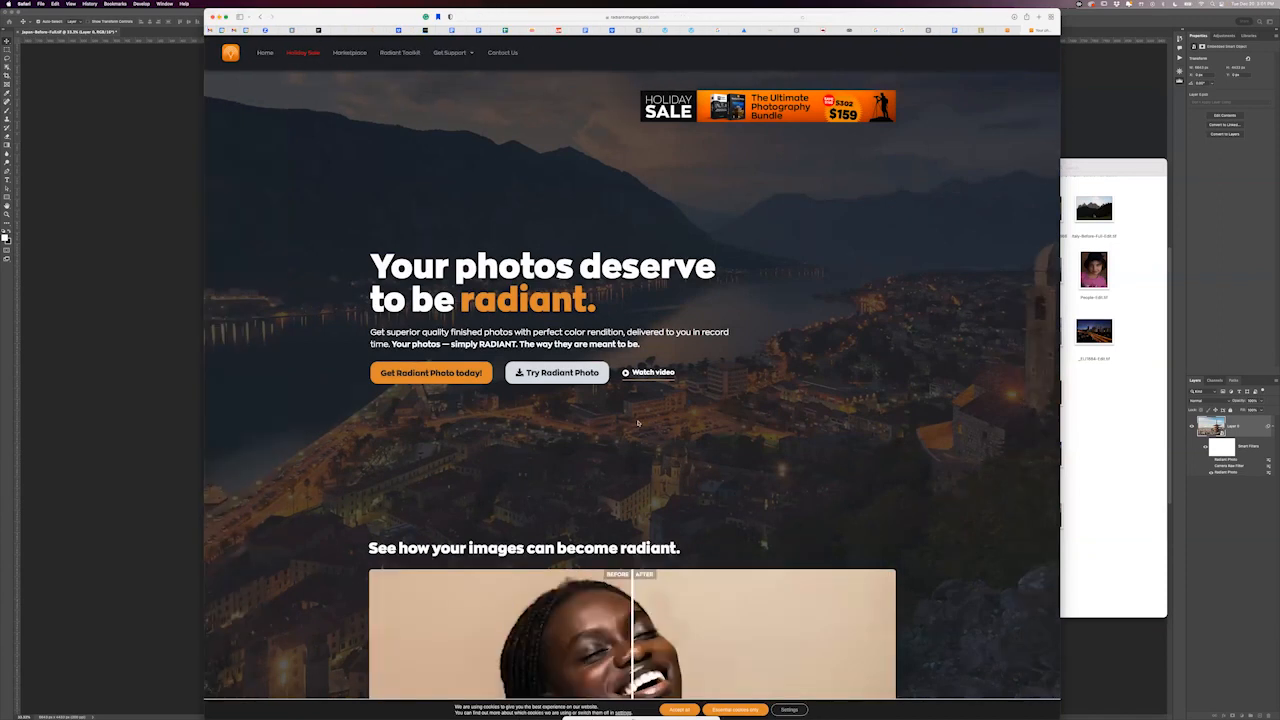
Open the website's online Radiant Photo trial and add the AdobeStock JPEG from Downloads to it
{"action": "scroll", "coordinate": [583, 441], "scroll_direction": "down", "scroll_amount": 5}
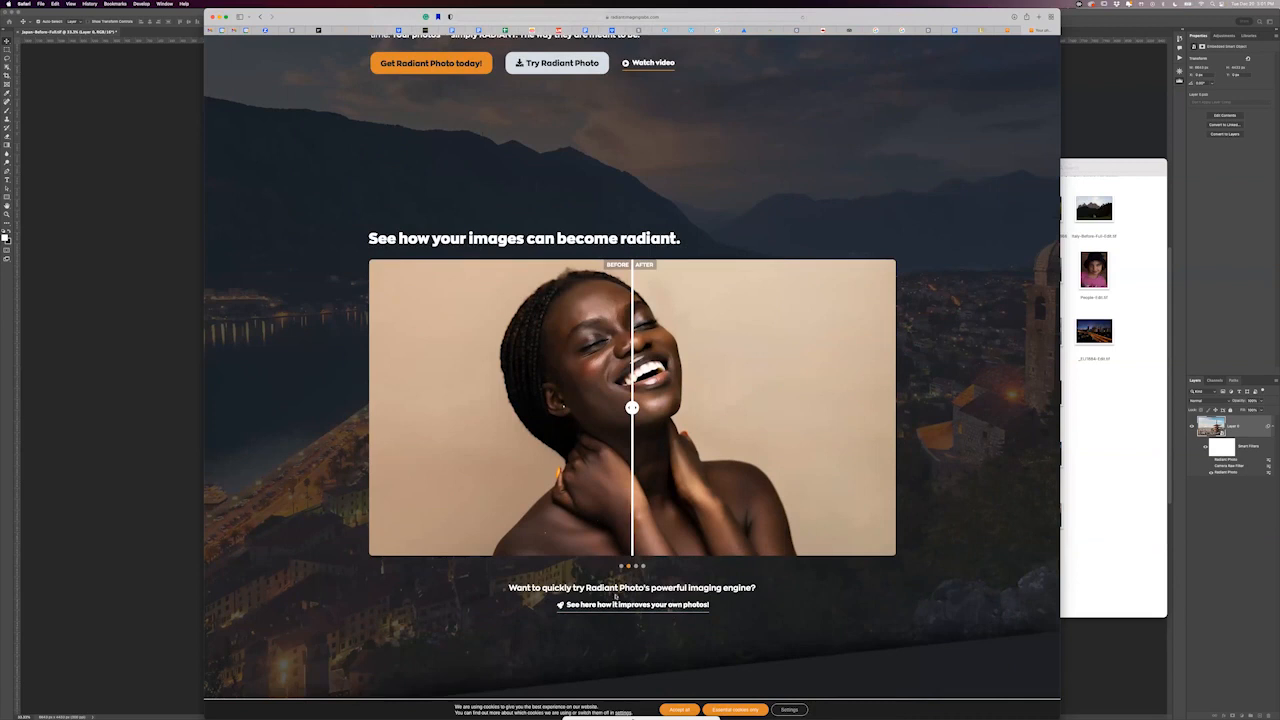
{"action": "left_click", "coordinate": [615, 599]}
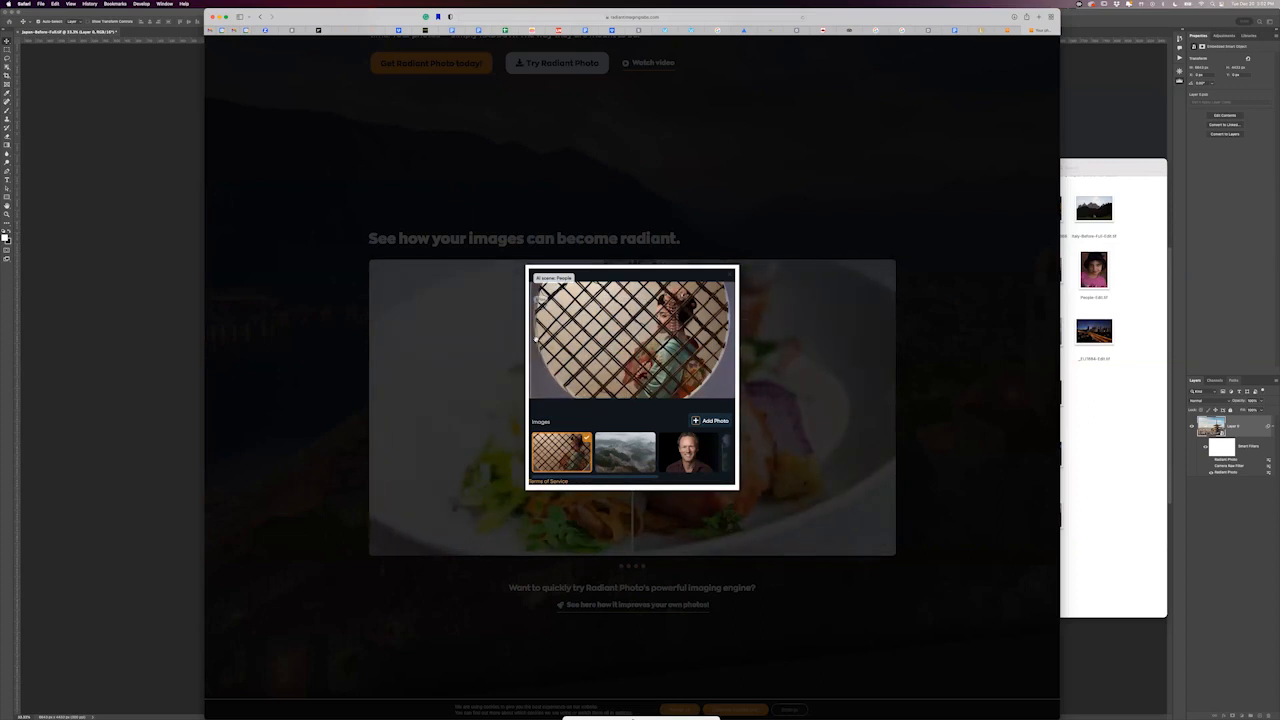
{"action": "left_click", "coordinate": [704, 421]}
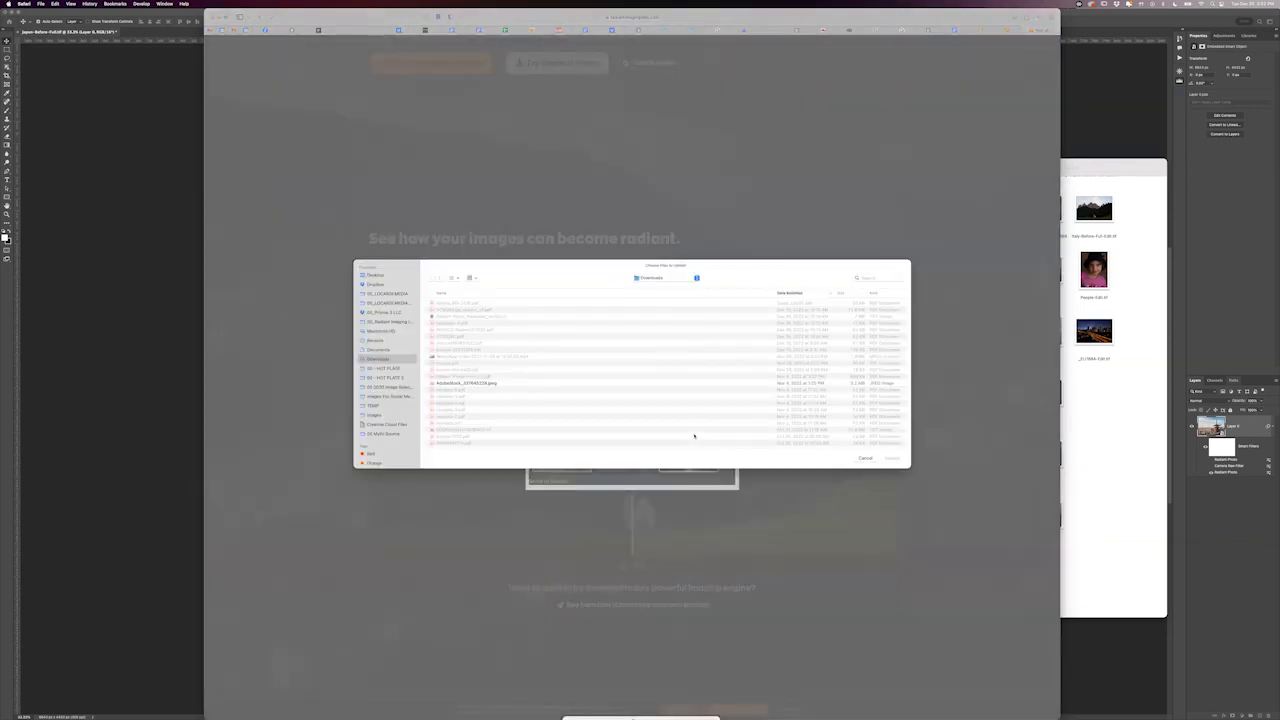
{"action": "left_click", "coordinate": [490, 383]}
{"action": "left_click", "coordinate": [892, 458]}
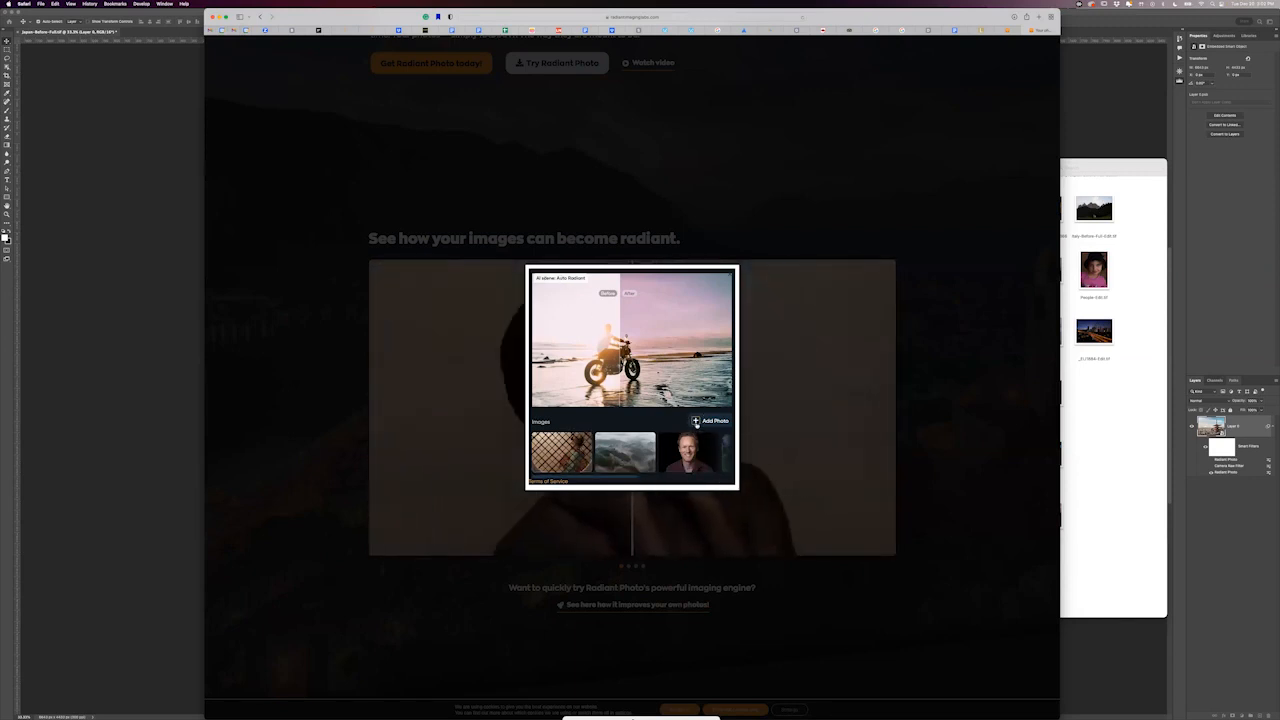
Compare before and after on the sample portrait and the misty mountain landscape in the online trial, and close the trial
{"action": "left_click", "coordinate": [688, 452]}
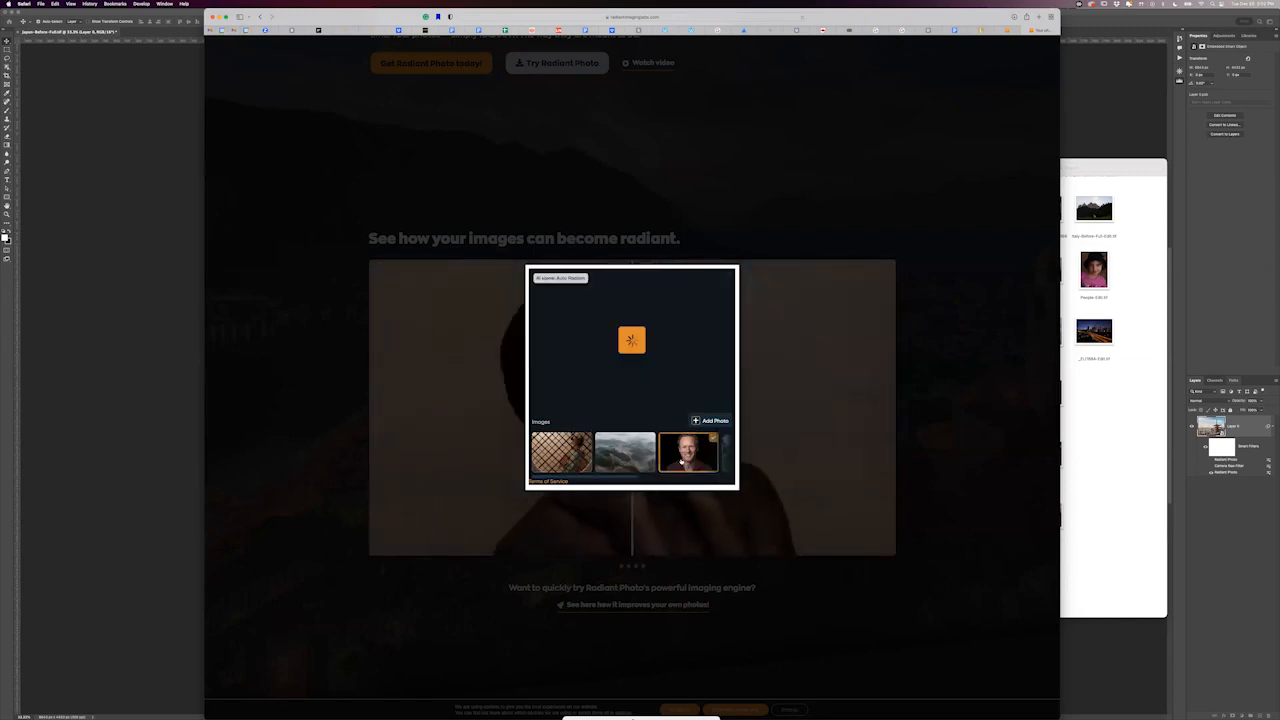
{"action": "left_click", "coordinate": [618, 463]}
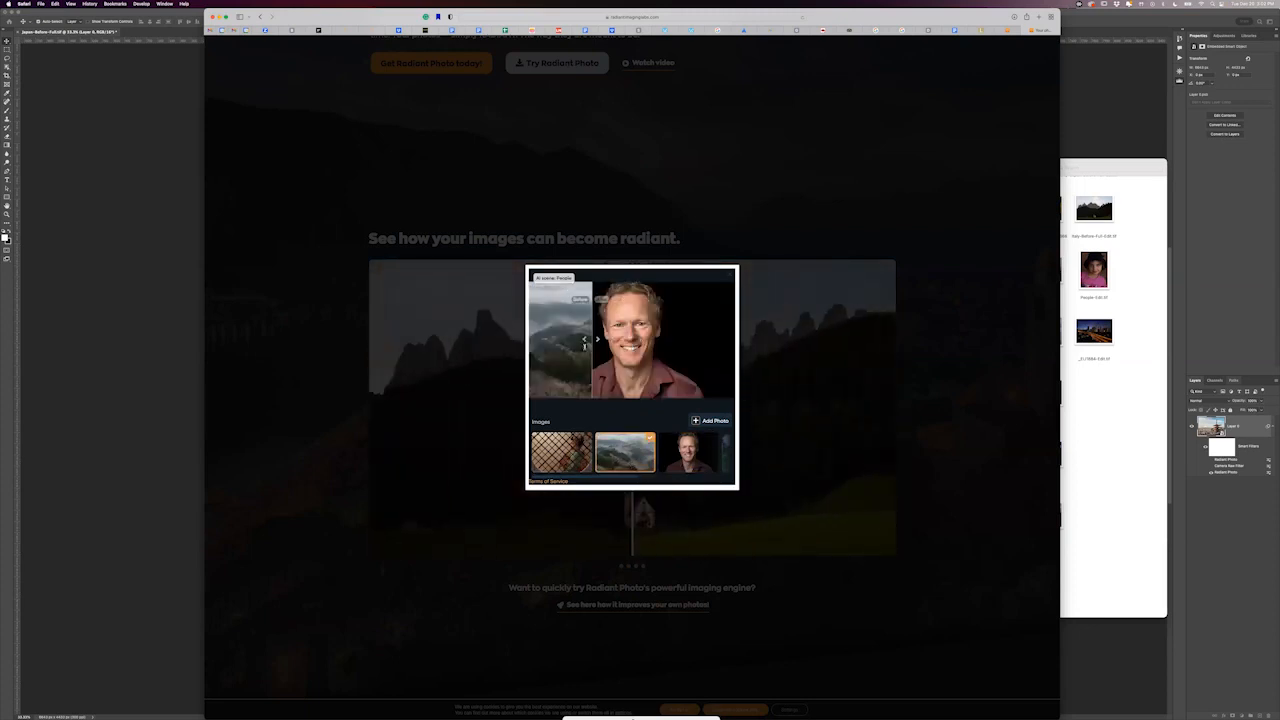
{"action": "left_click", "coordinate": [625, 456]}
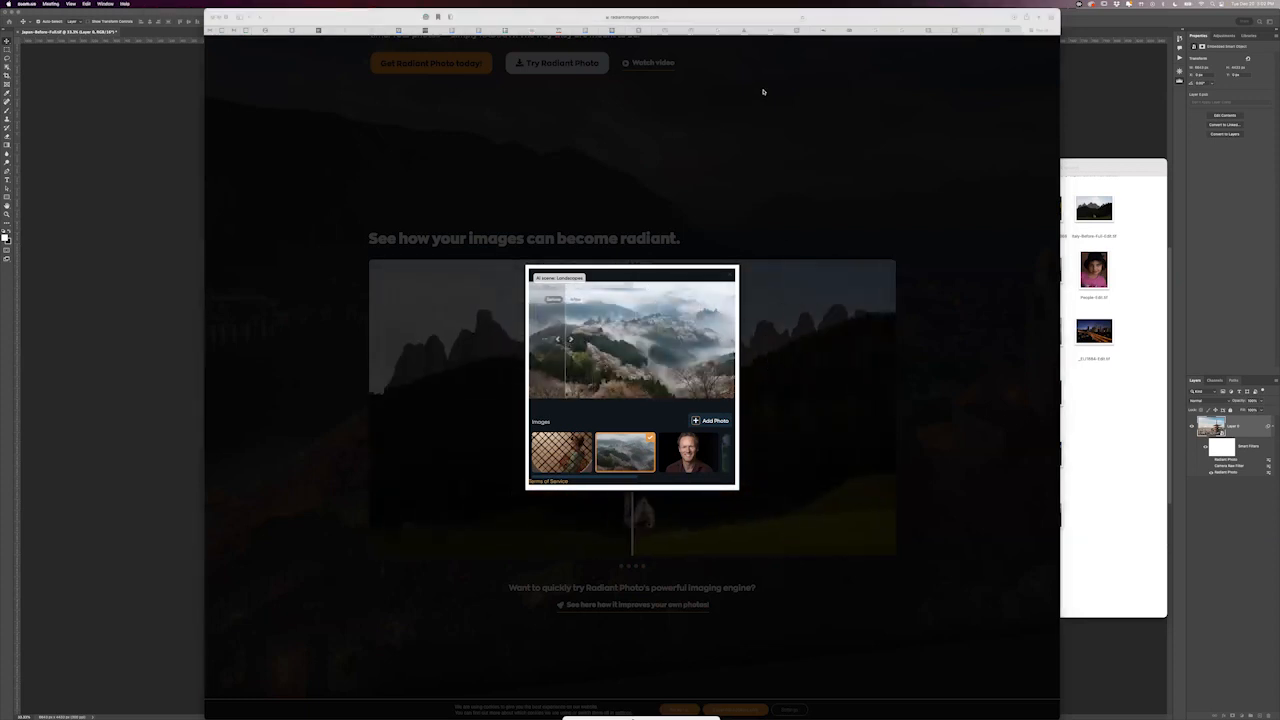
{"action": "left_click", "coordinate": [642, 213]}
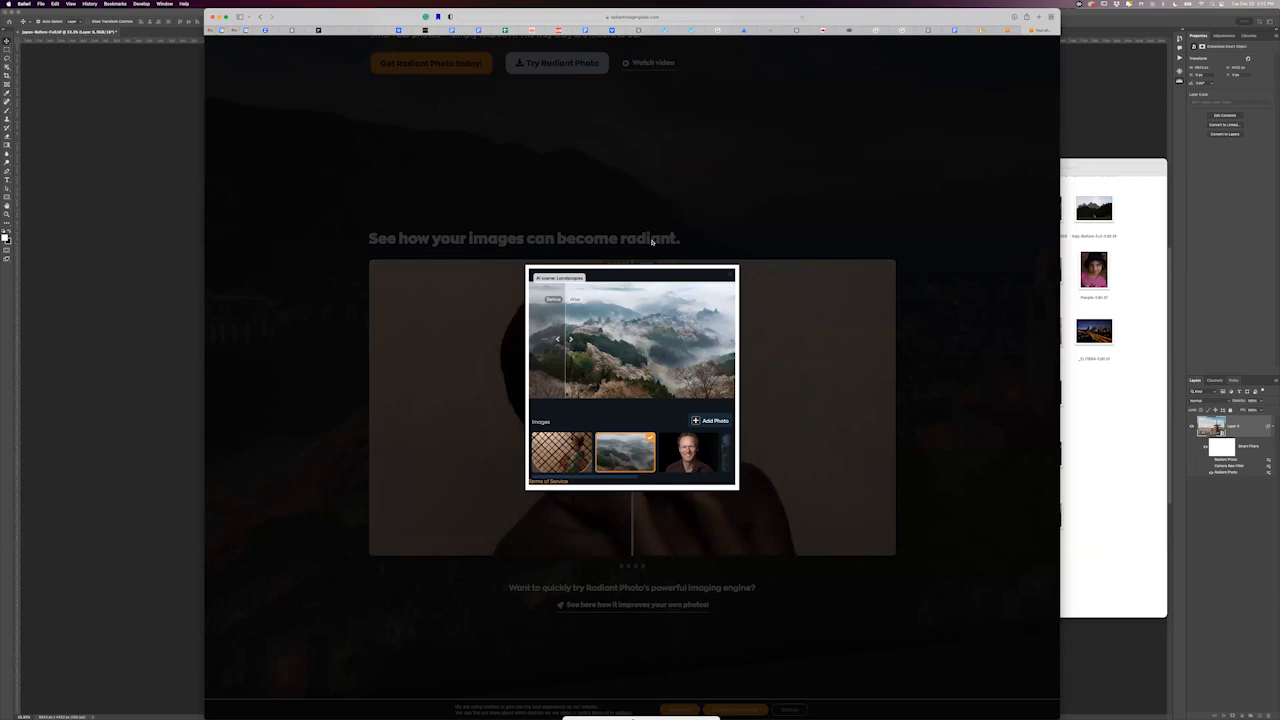
{"action": "left_click", "coordinate": [596, 251]}
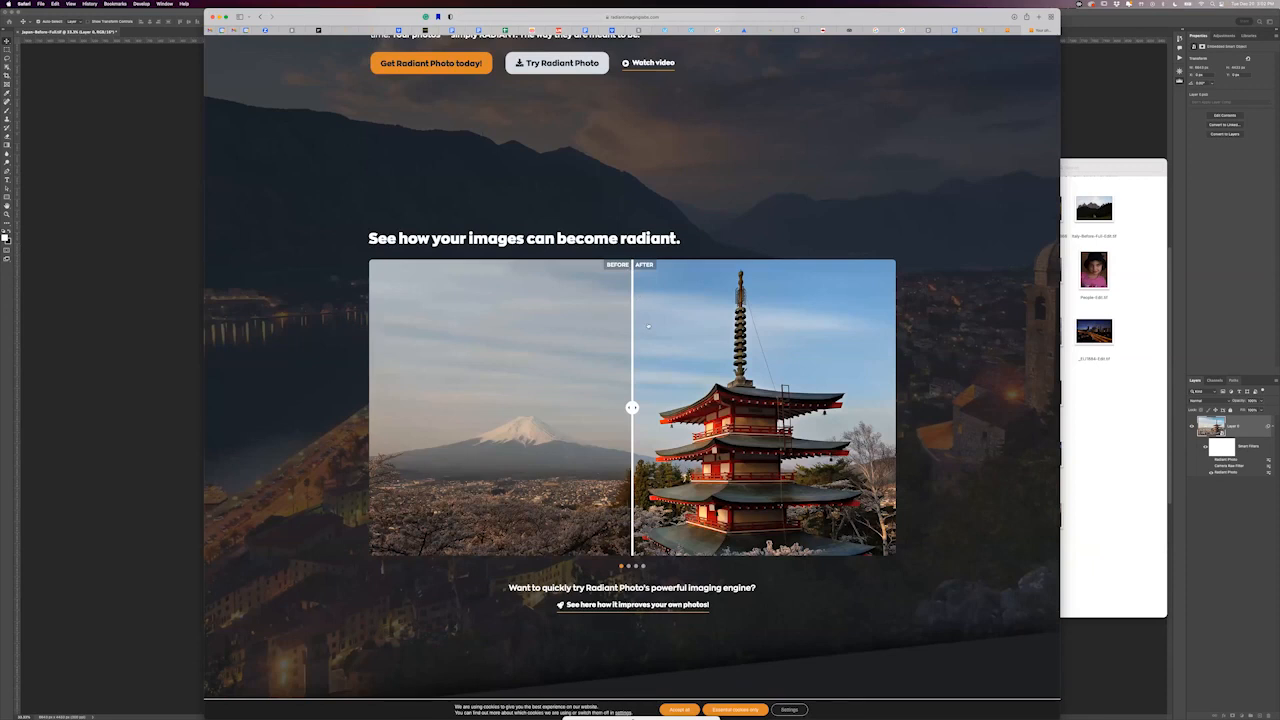
{"action": "left_click", "coordinate": [753, 41]}
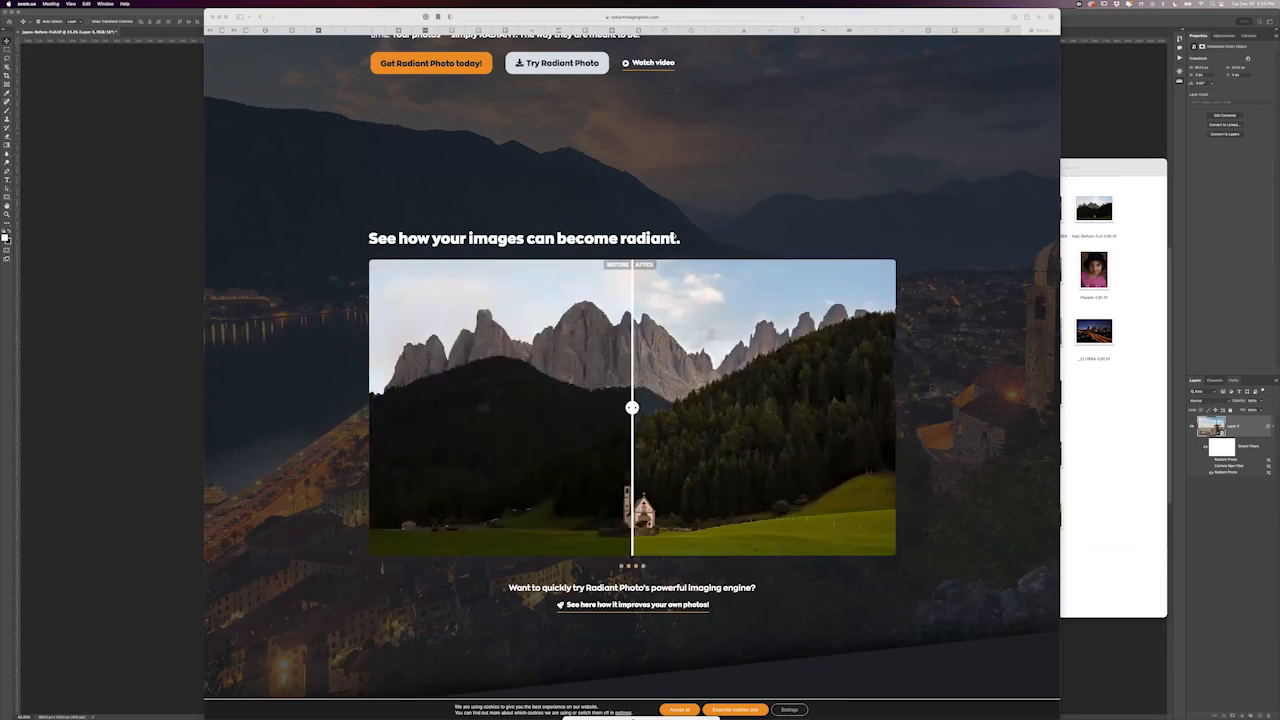
Return to the Radiant Photo community tab and read through the "Version 1.1 is Here!" post and its comments
{"action": "left_click", "coordinate": [1007, 31]}
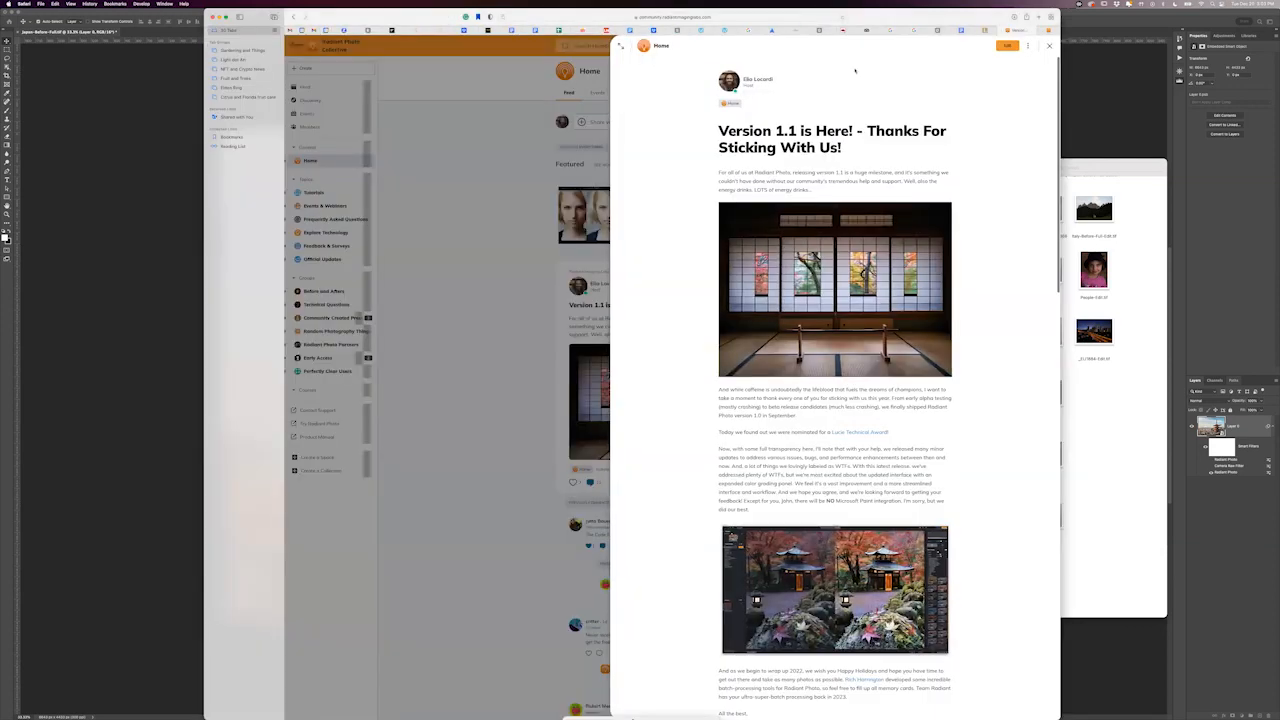
{"action": "left_click", "coordinate": [763, 50]}
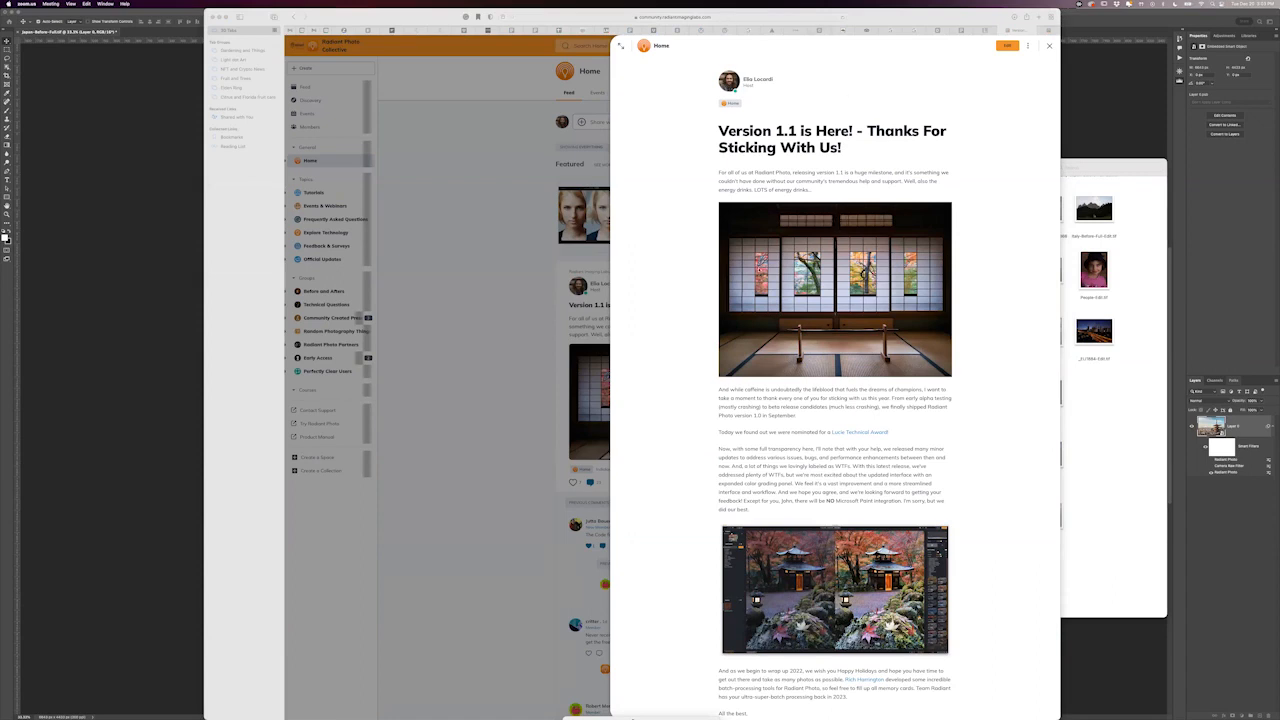
{"action": "scroll", "coordinate": [632, 718], "scroll_direction": "down", "scroll_amount": 3}
{"action": "scroll", "coordinate": [632, 718], "scroll_direction": "up", "scroll_amount": 3}
{"action": "scroll", "coordinate": [632, 718], "scroll_direction": "down", "scroll_amount": 10}
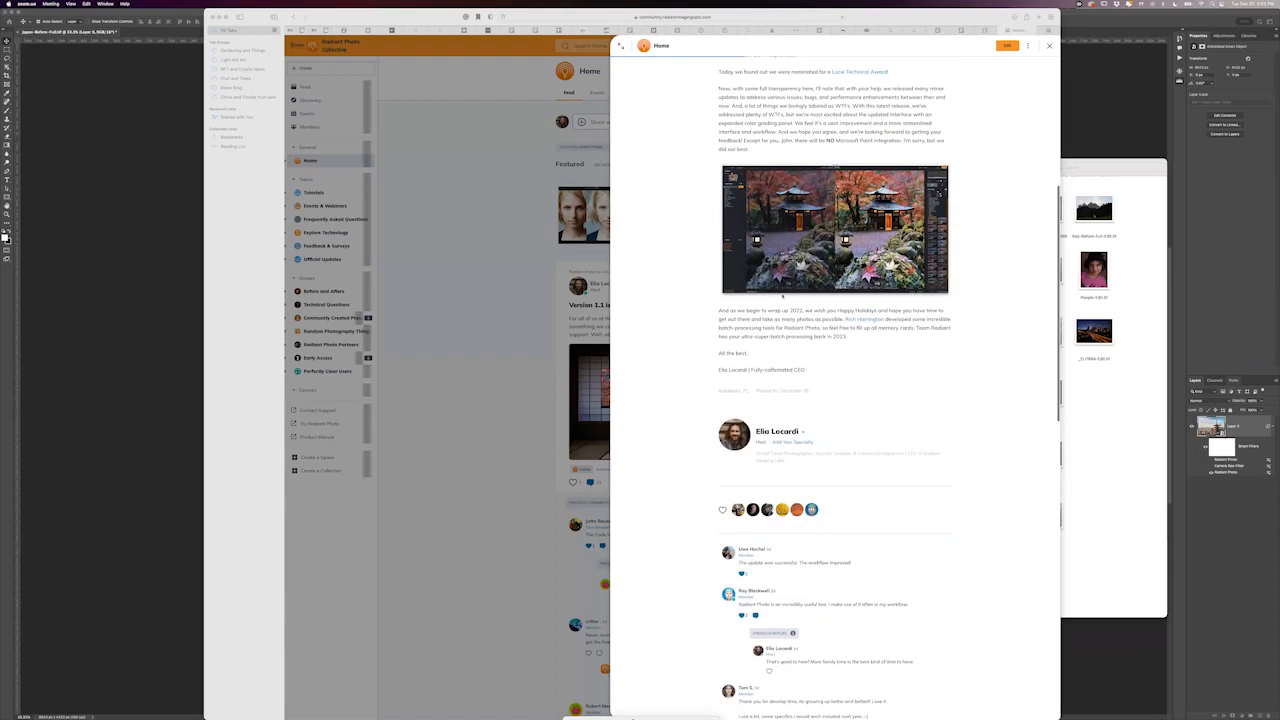
{"action": "scroll", "coordinate": [632, 718], "scroll_direction": "up", "scroll_amount": 10}
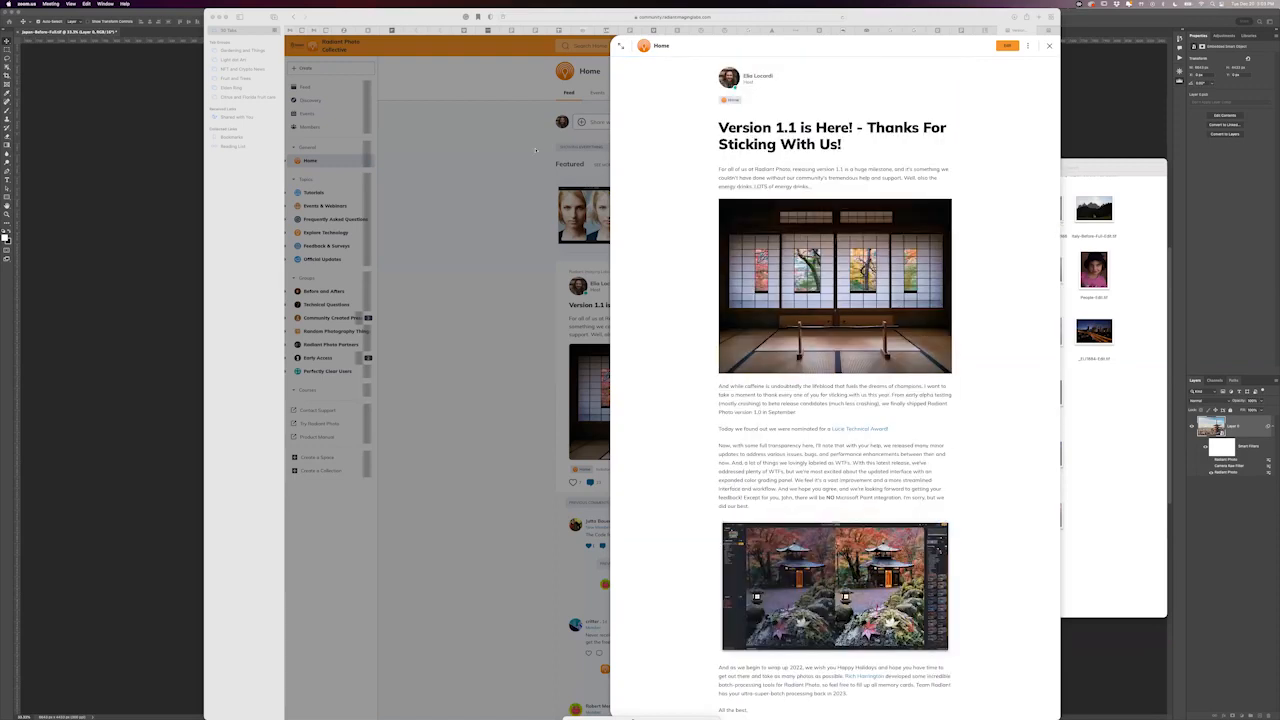
Close the Version 1.1 post and browse the community Home feed down to the Radiant Toolkit webinar post
{"action": "left_click", "coordinate": [535, 186]}
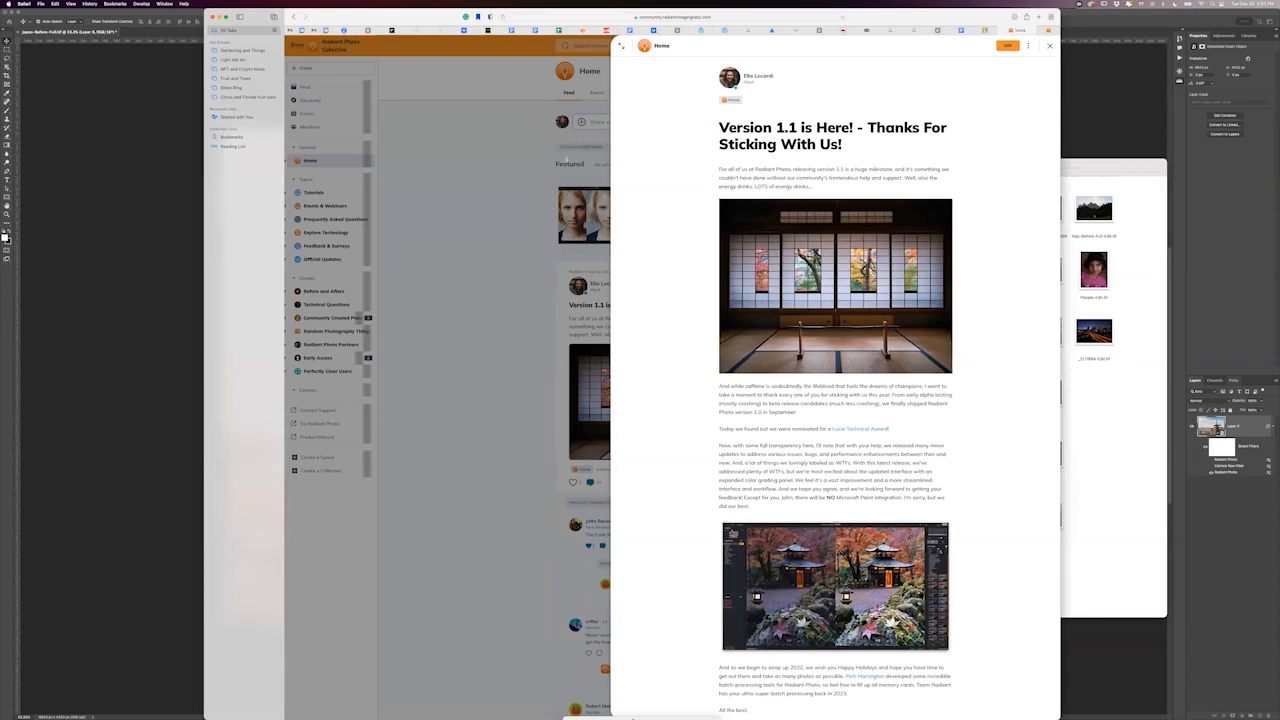
{"action": "left_click", "coordinate": [529, 205]}
{"action": "scroll", "coordinate": [604, 360], "scroll_direction": "down", "scroll_amount": 10}
{"action": "scroll", "coordinate": [605, 360], "scroll_direction": "down", "scroll_amount": 8}
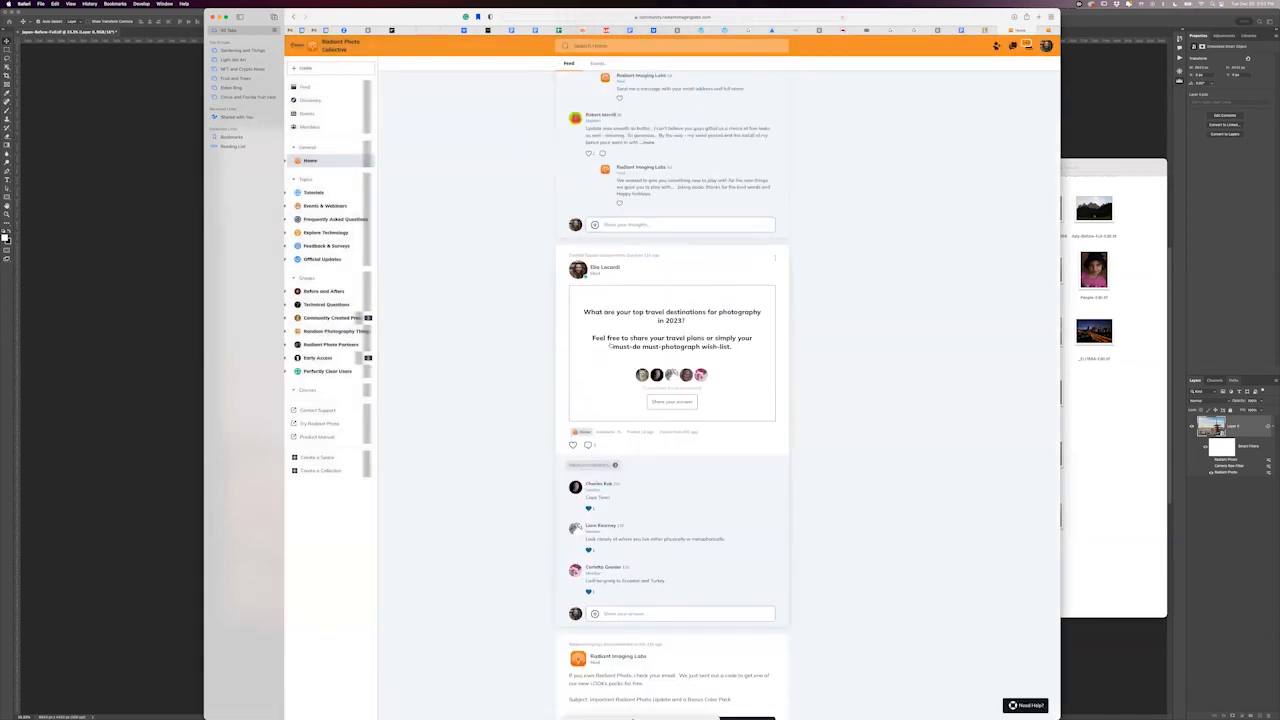
{"action": "scroll", "coordinate": [549, 354], "scroll_direction": "down", "scroll_amount": 8}
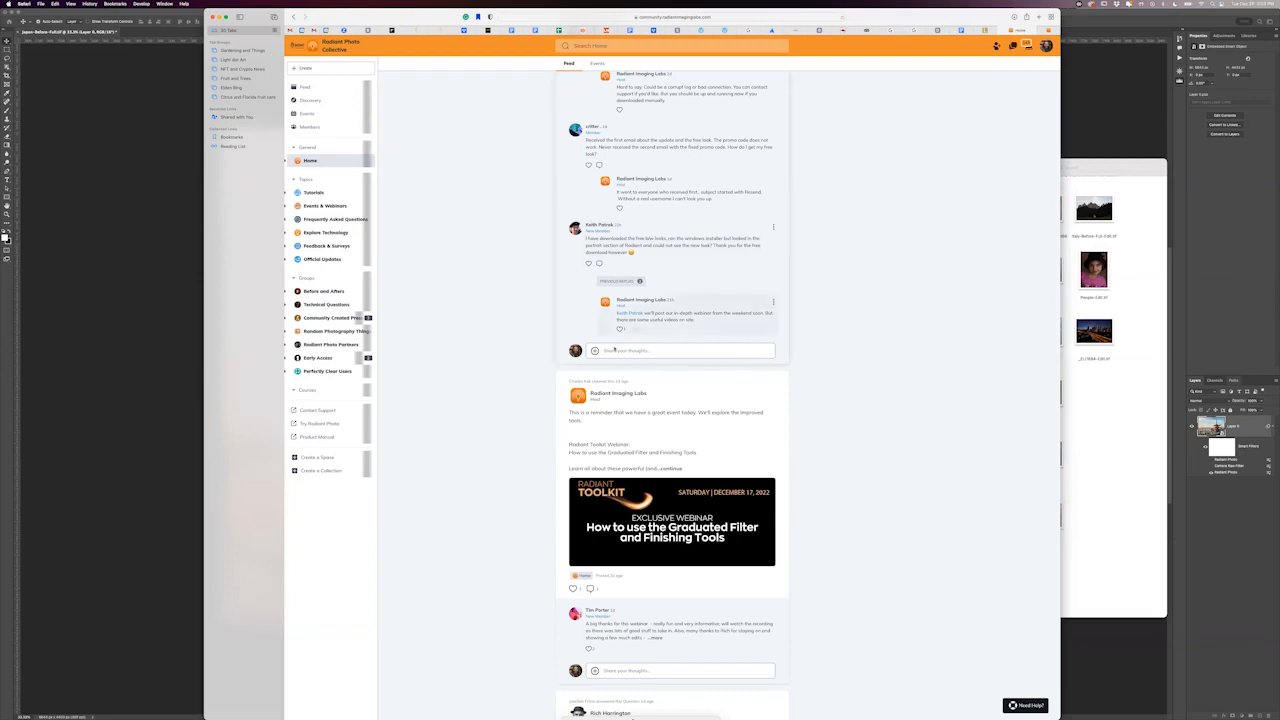
{"action": "scroll", "coordinate": [590, 348], "scroll_direction": "down", "scroll_amount": 2}
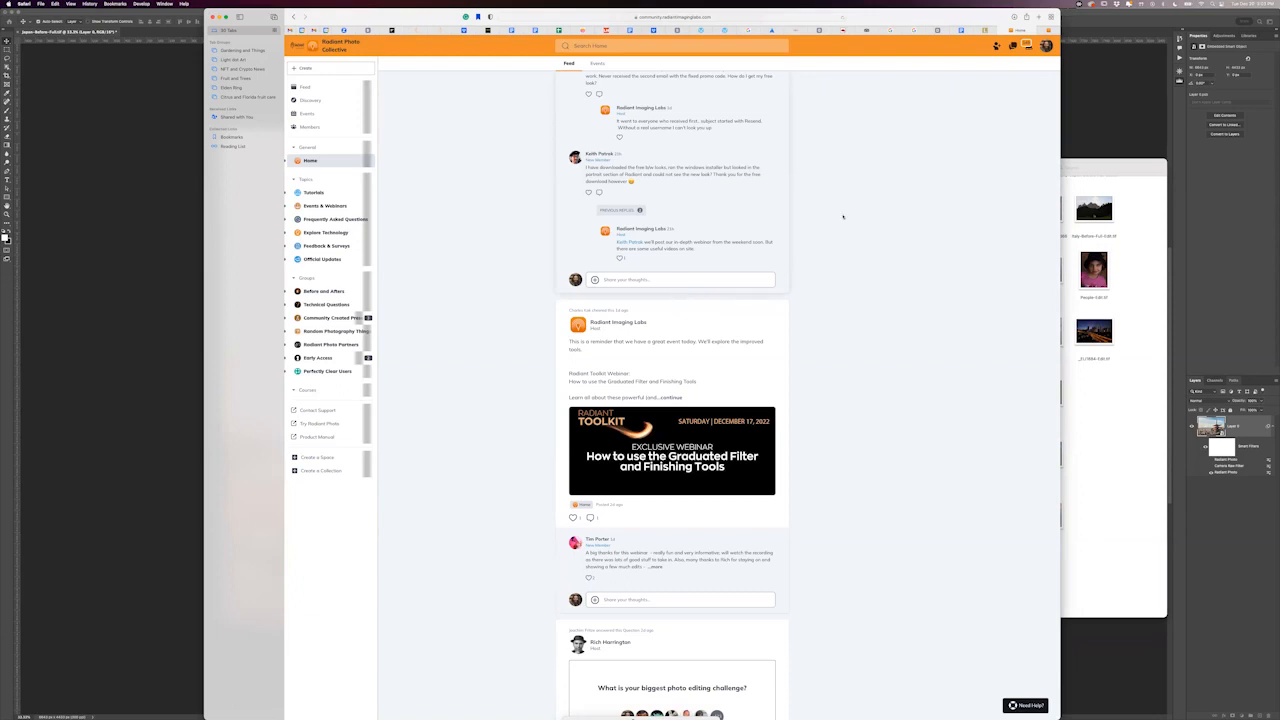
Switch to the Radiant Imaging Labs website tab and move the before/after divider across the mountain photo
{"action": "left_click", "coordinate": [1045, 30]}
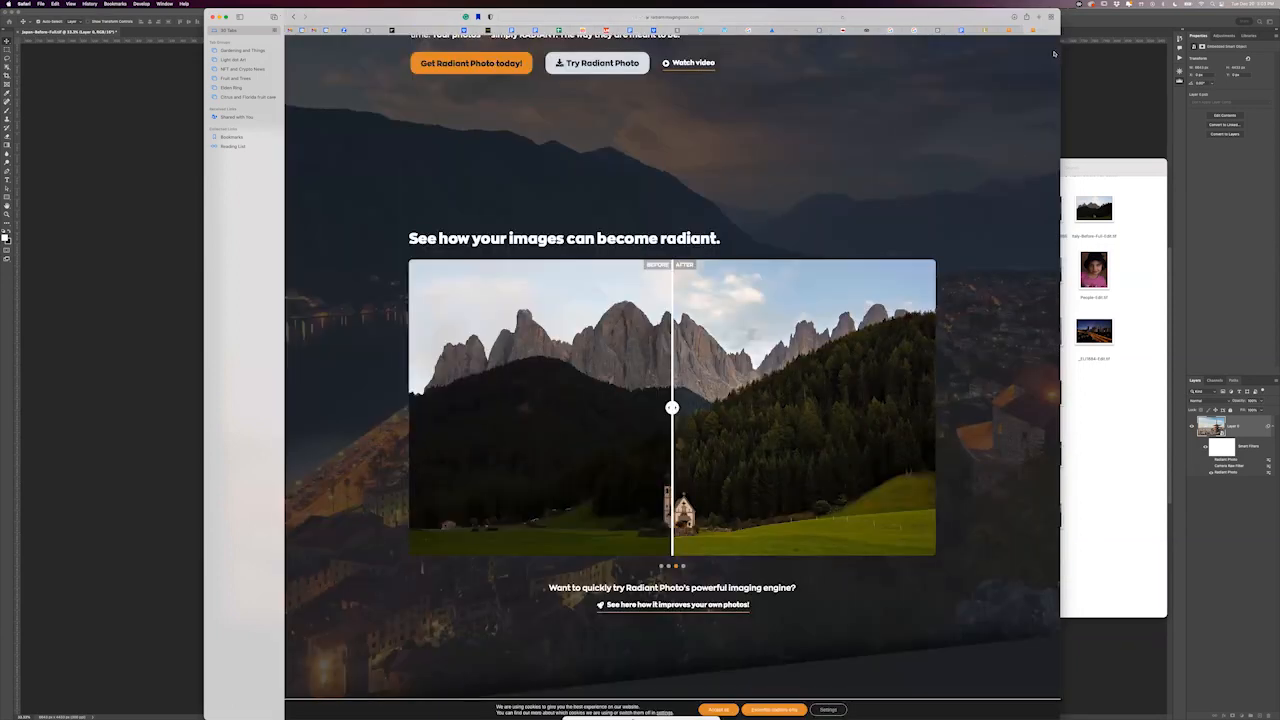
{"action": "scroll", "coordinate": [768, 378], "scroll_direction": "up", "scroll_amount": 3}
{"action": "right_click", "coordinate": [767, 376]}
{"action": "left_click", "coordinate": [681, 545]}
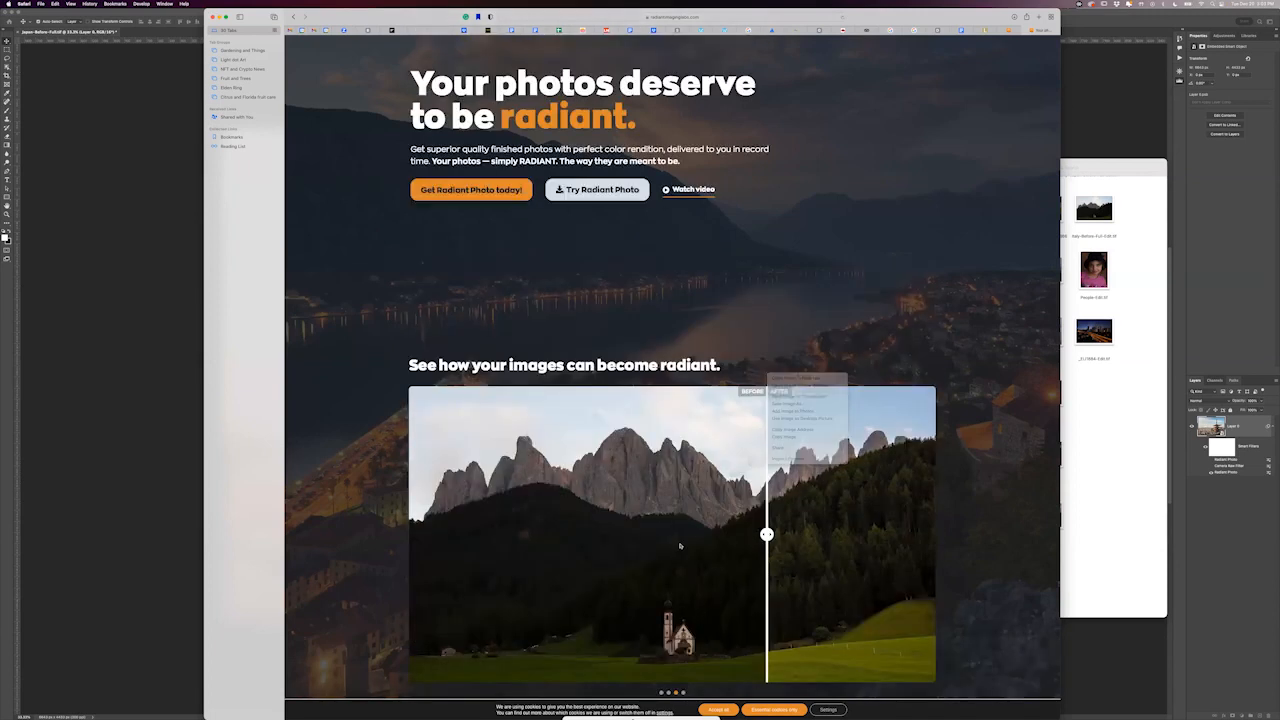
{"action": "left_click_drag", "start_coordinate": [608, 571], "coordinate": [678, 558]}
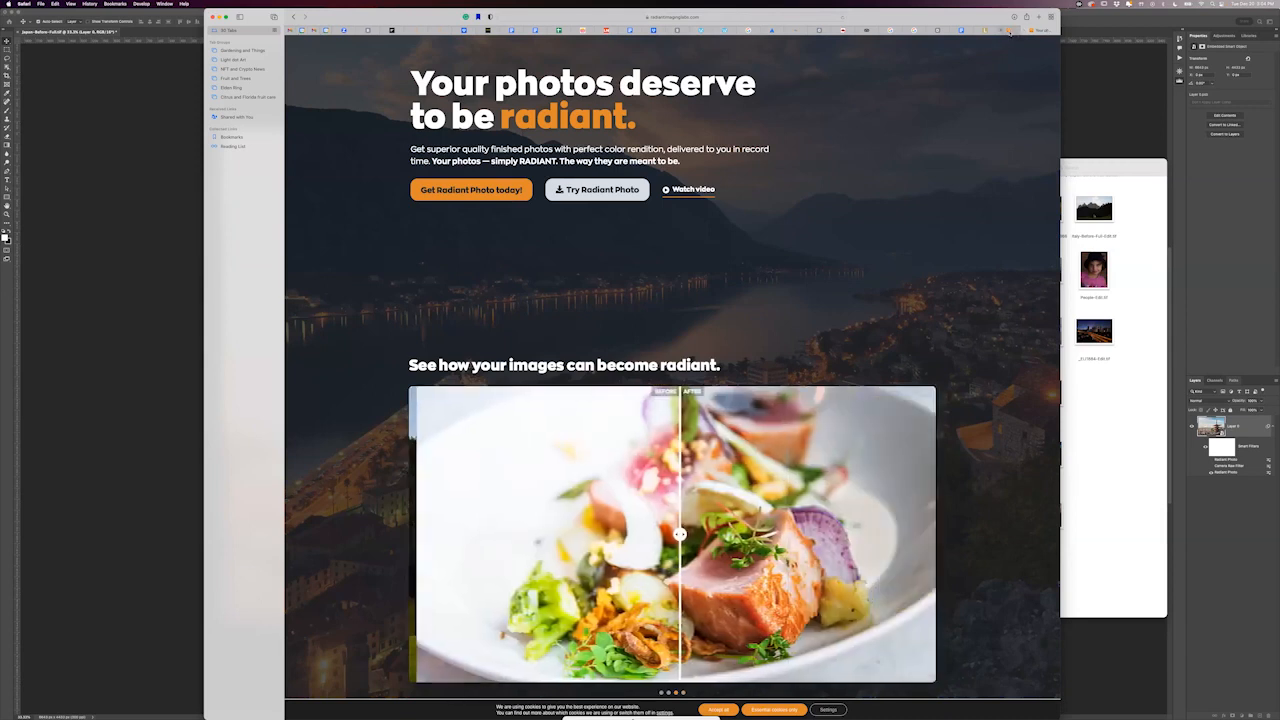
Go back to the top of the community Home feed, revisit the website tab, and return to the community page
{"action": "left_click", "coordinate": [1010, 30]}
{"action": "scroll", "coordinate": [519, 340], "scroll_direction": "up", "scroll_amount": 20}
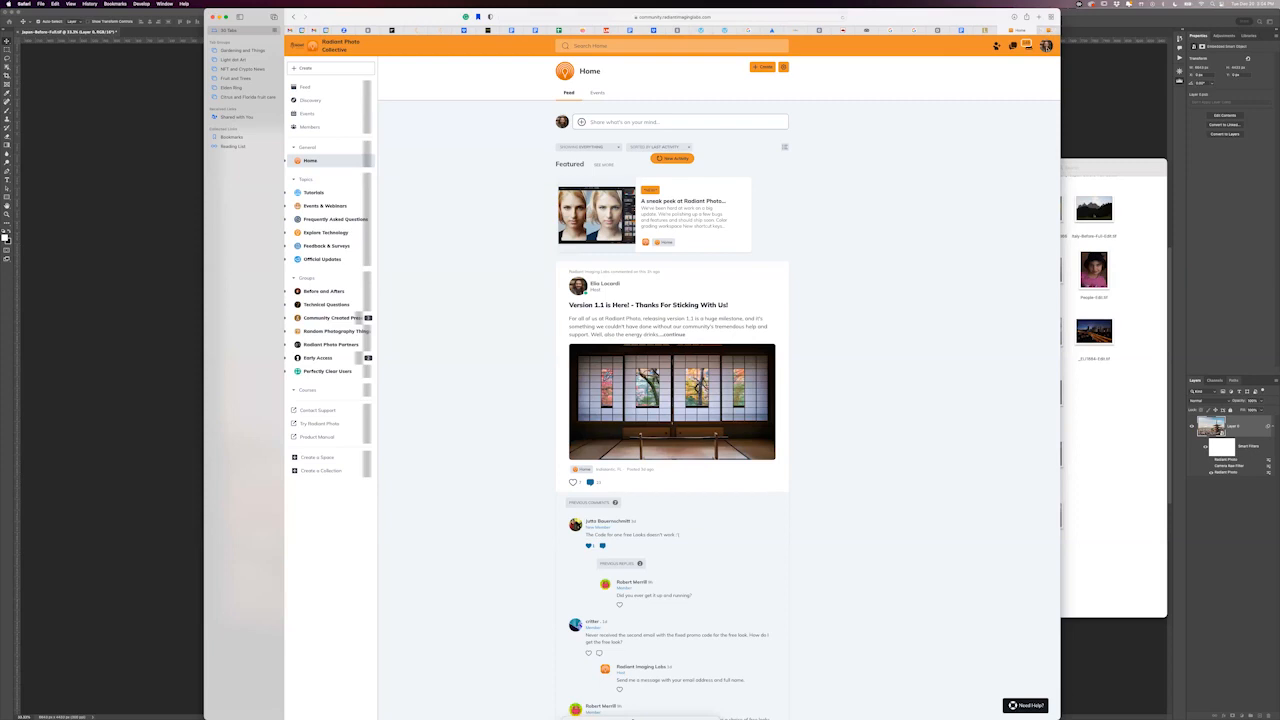
{"action": "left_click", "coordinate": [1048, 31]}
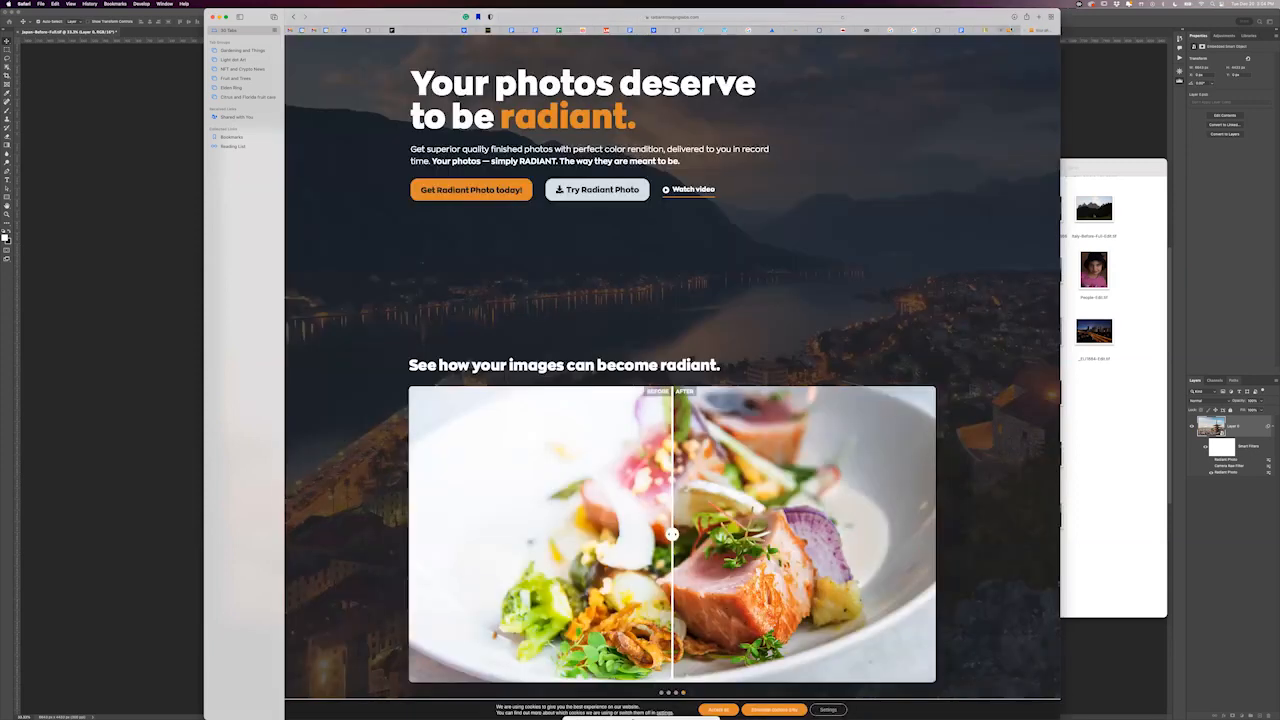
{"action": "left_click", "coordinate": [1014, 30]}
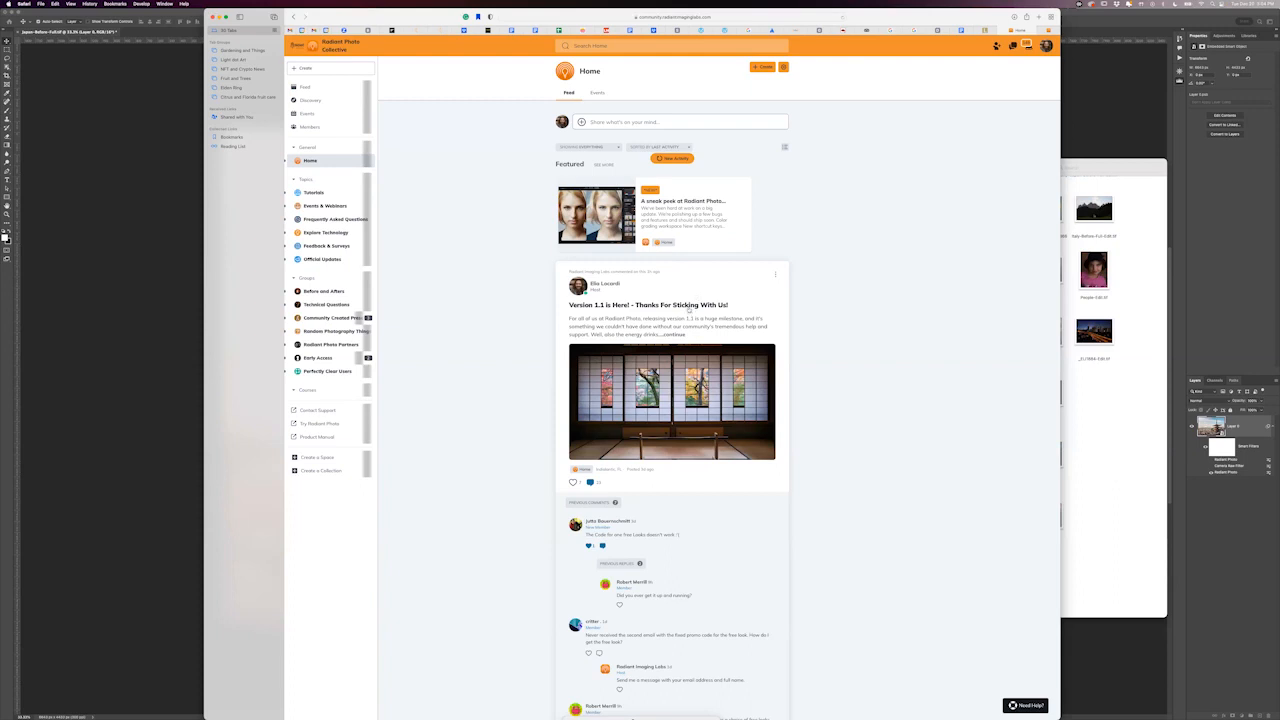
Switch to Miro to view the Workflows flowchart, and return to the community page in Safari
{"action": "key", "text": "super+Tab"}
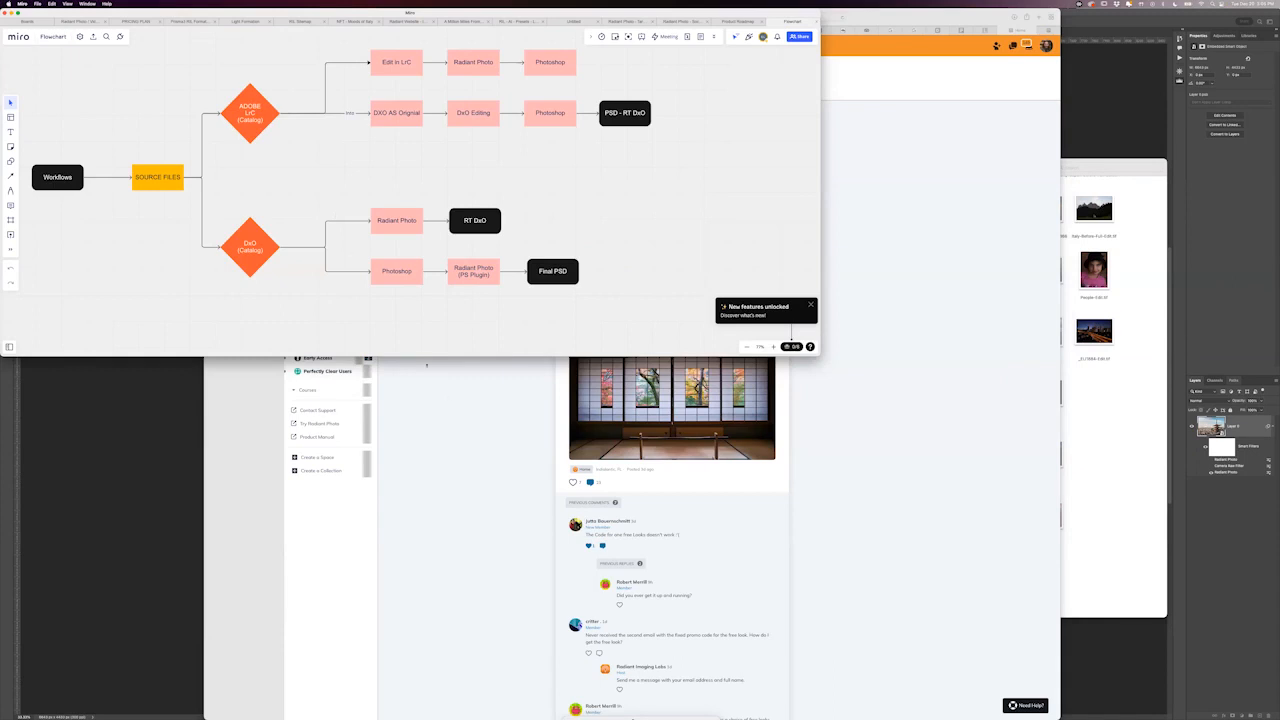
{"action": "left_click", "coordinate": [487, 400]}
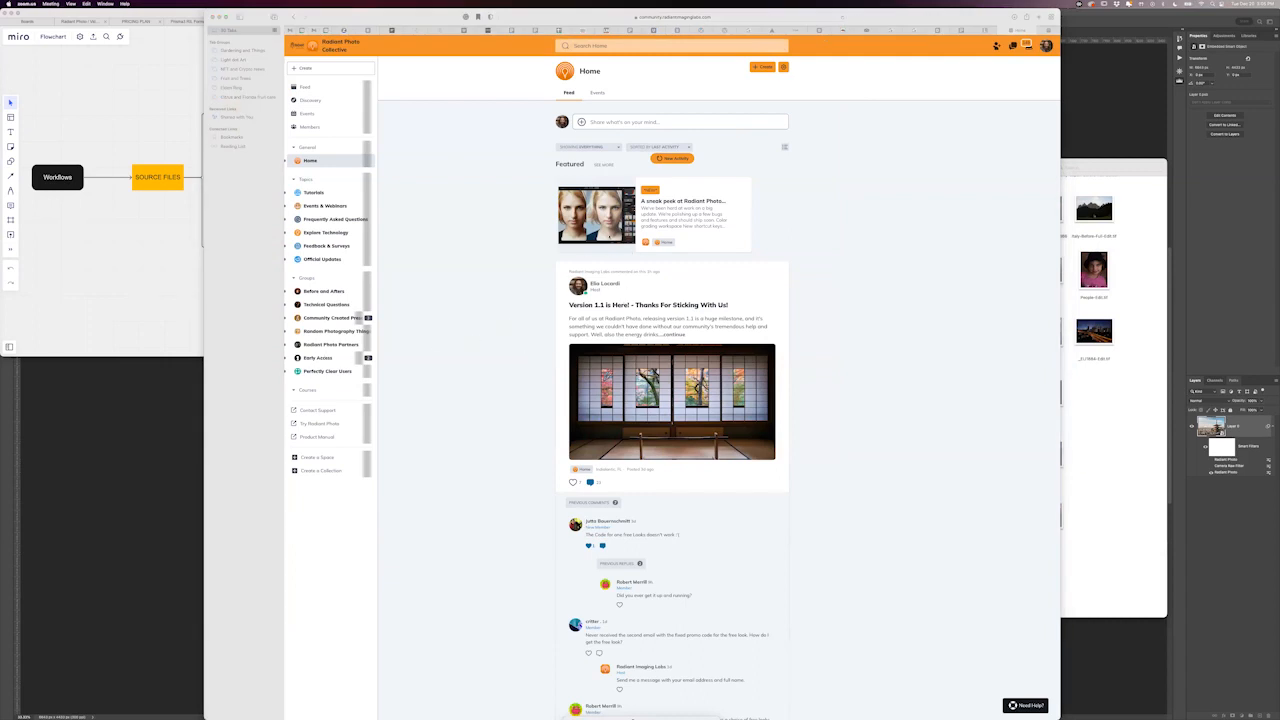
{"action": "left_click", "coordinate": [114, 300]}
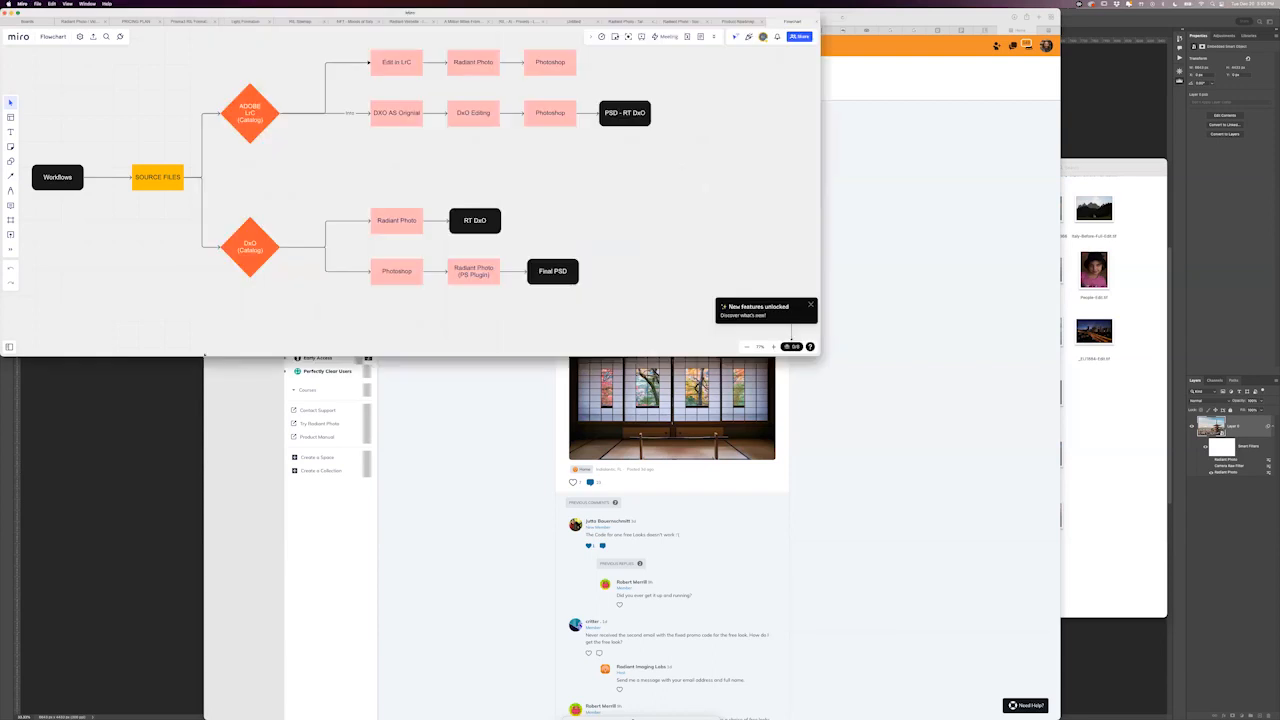
{"action": "left_click", "coordinate": [555, 431]}
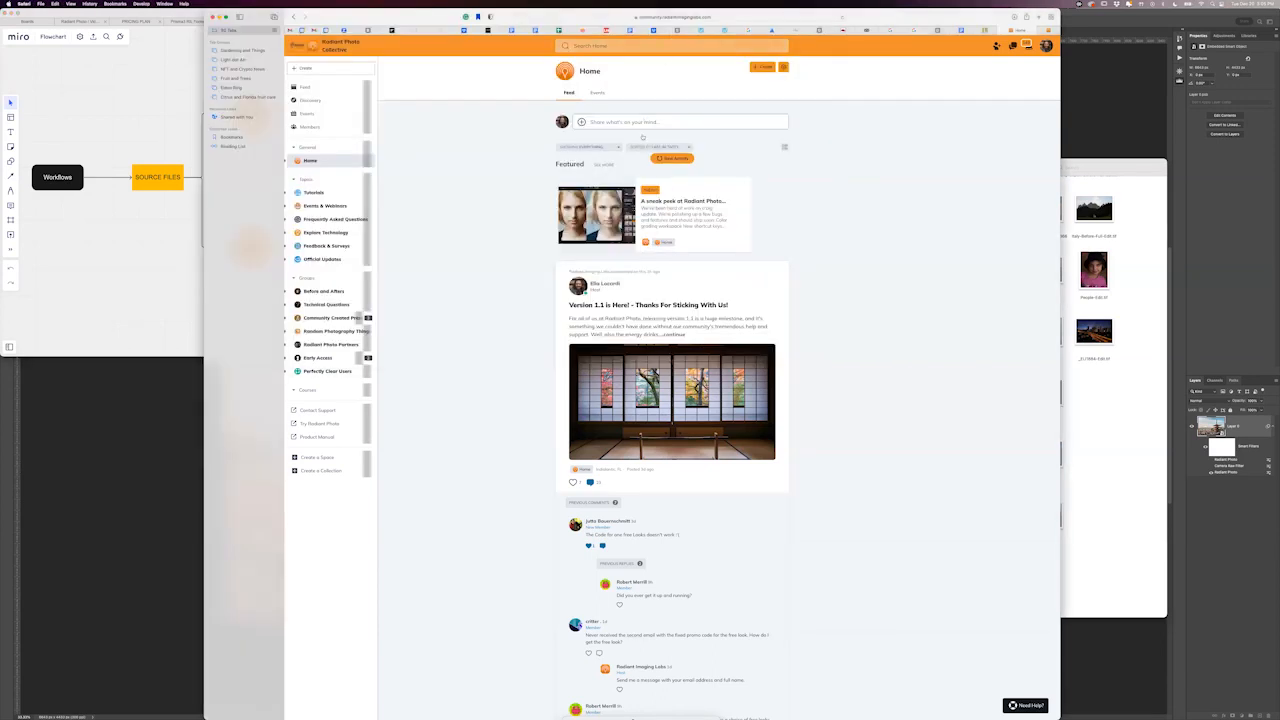
Nudge the Safari window slightly and show the Radiant Imaging Labs home page with its before/after slideshow
{"action": "left_click_drag", "start_coordinate": [345, 16], "coordinate": [342, 16]}
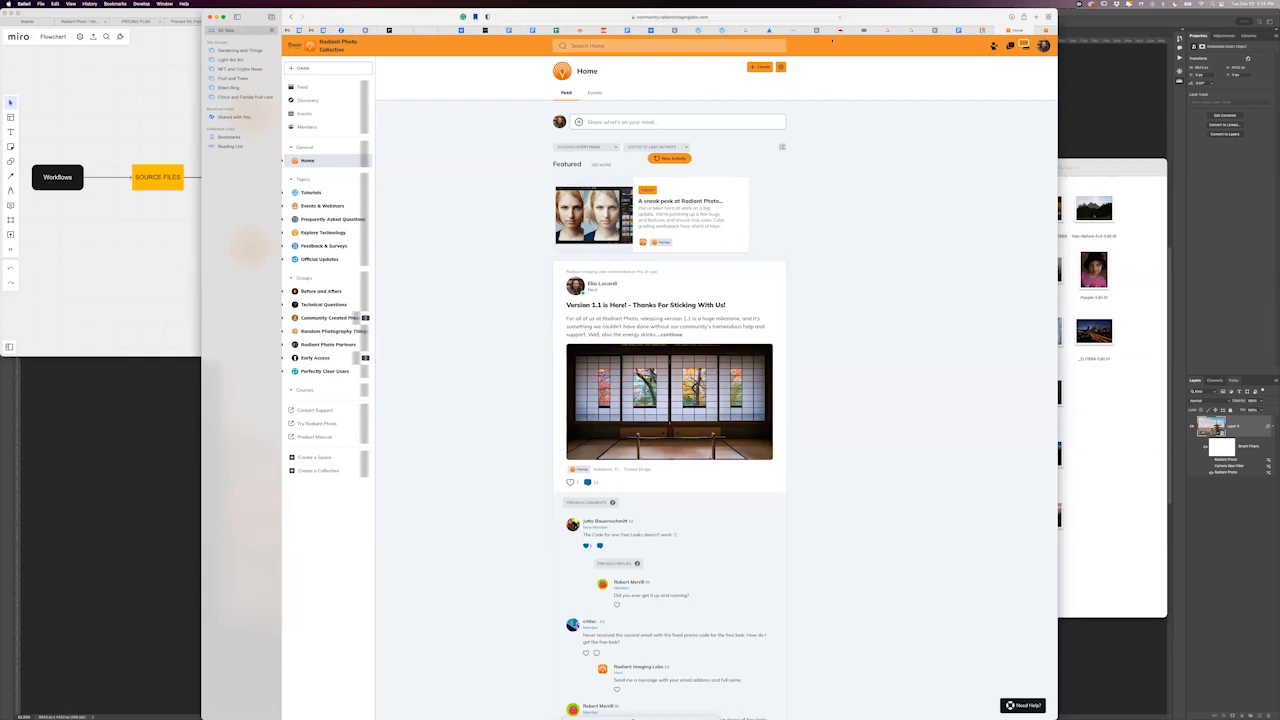
{"action": "left_click", "coordinate": [852, 28]}
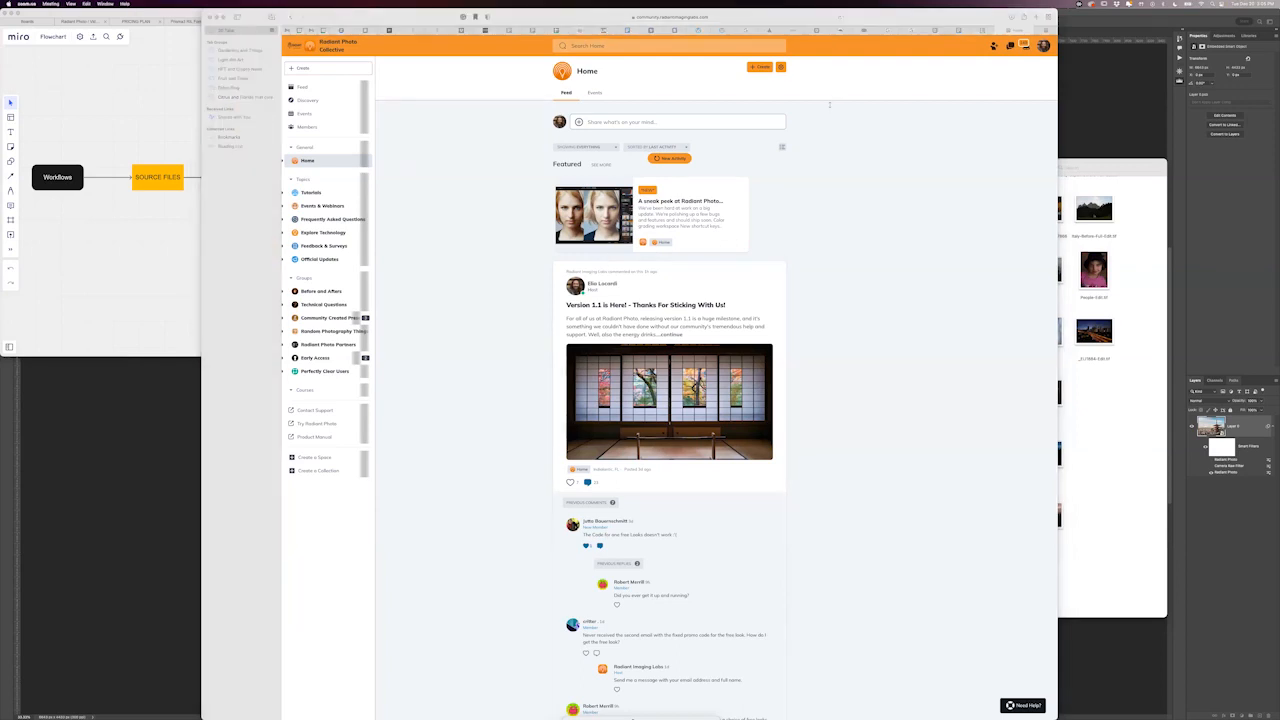
{"action": "left_click", "coordinate": [1038, 30]}
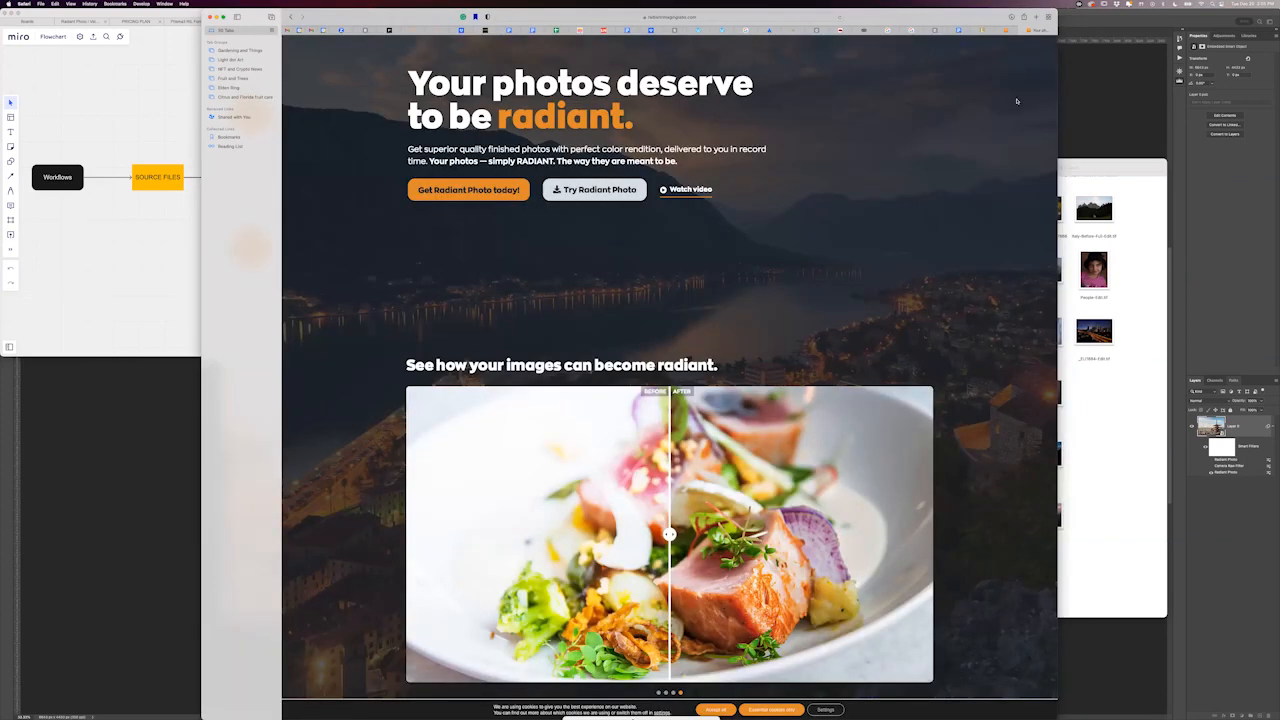
{"action": "left_click", "coordinate": [870, 12]}
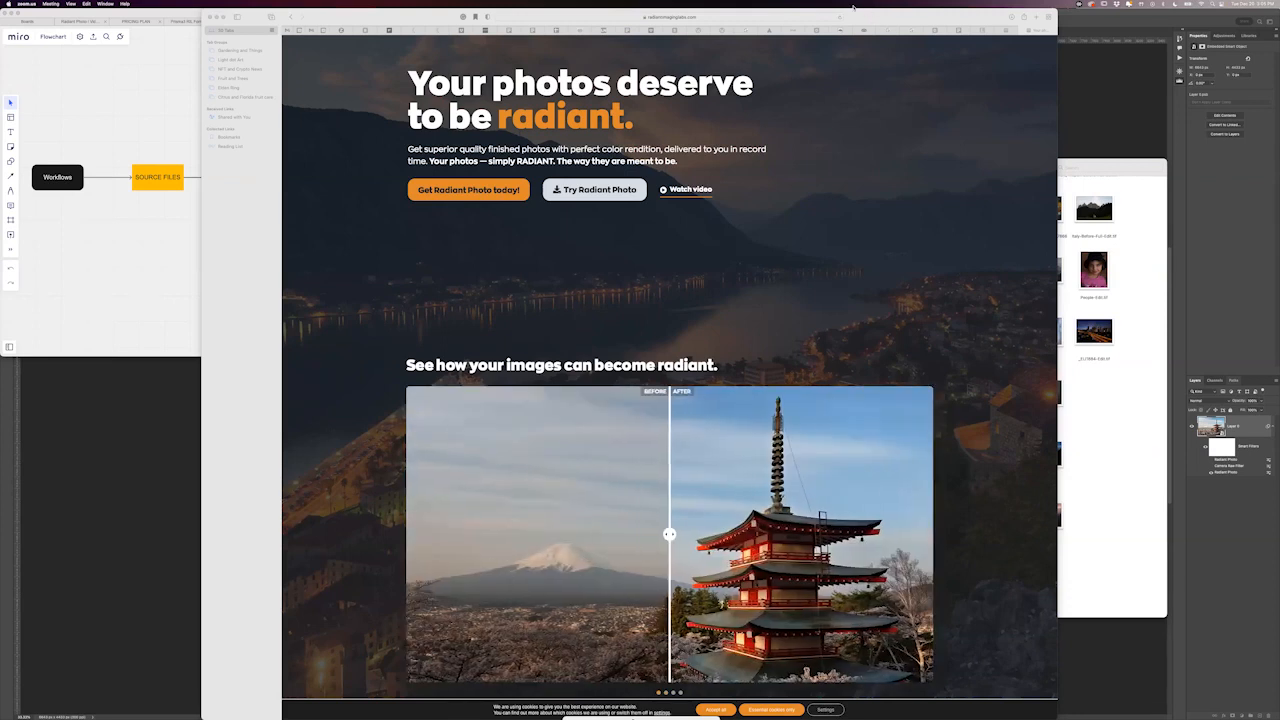
Open the community's Before and Afters group, browse the members' comparison posts, and return to the community's Home space
{"action": "left_click", "coordinate": [1010, 31]}
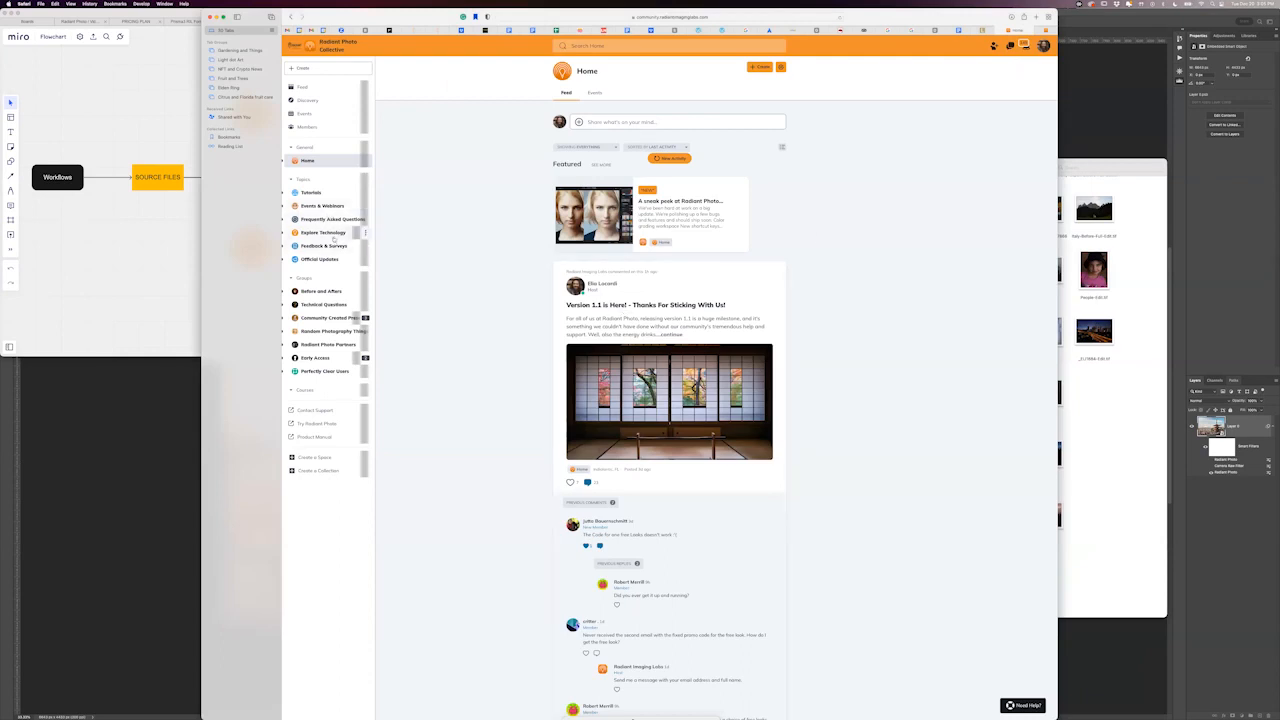
{"action": "left_click", "coordinate": [321, 291]}
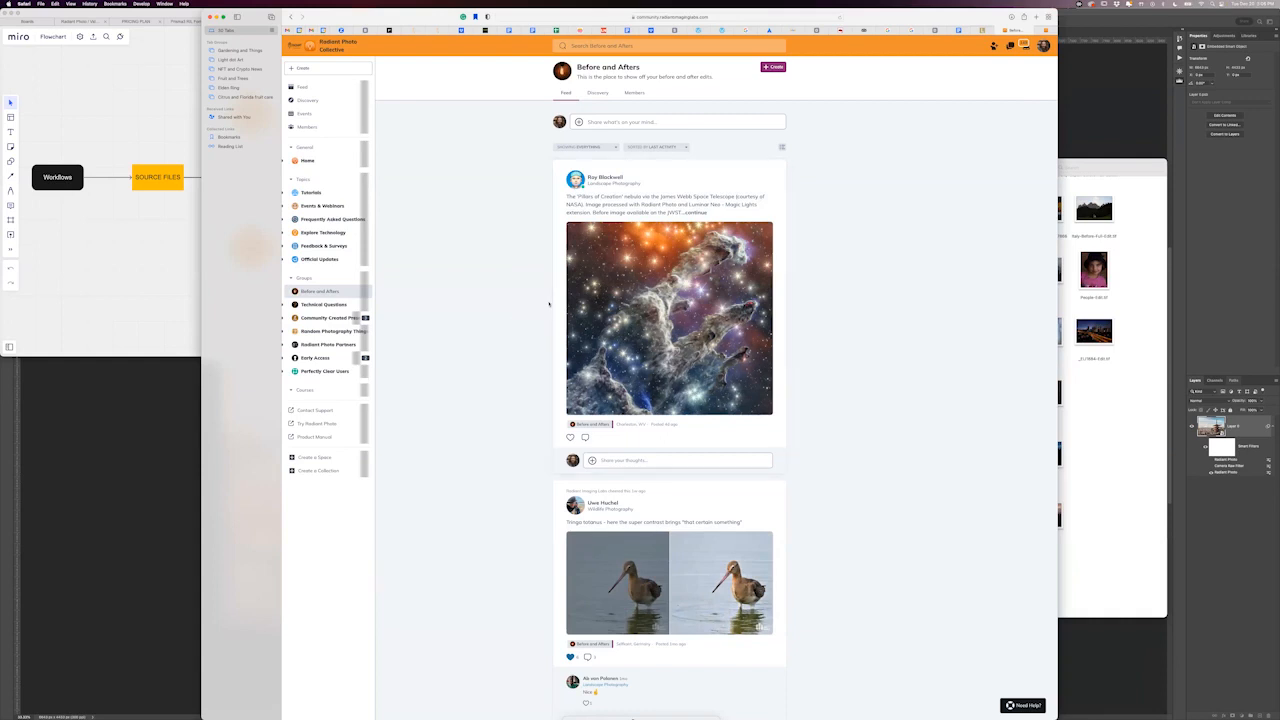
{"action": "scroll", "coordinate": [546, 322], "scroll_direction": "down", "scroll_amount": 5}
{"action": "scroll", "coordinate": [556, 230], "scroll_direction": "down", "scroll_amount": 5}
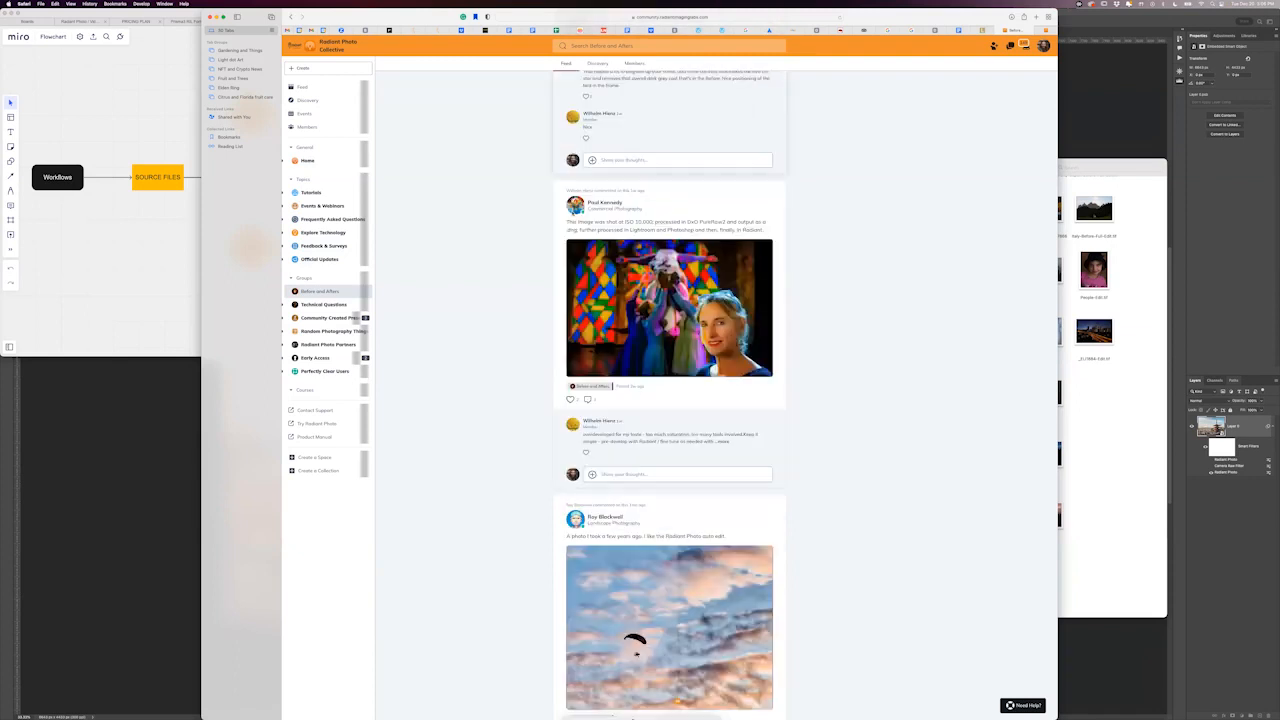
{"action": "scroll", "coordinate": [565, 277], "scroll_direction": "down", "scroll_amount": 10}
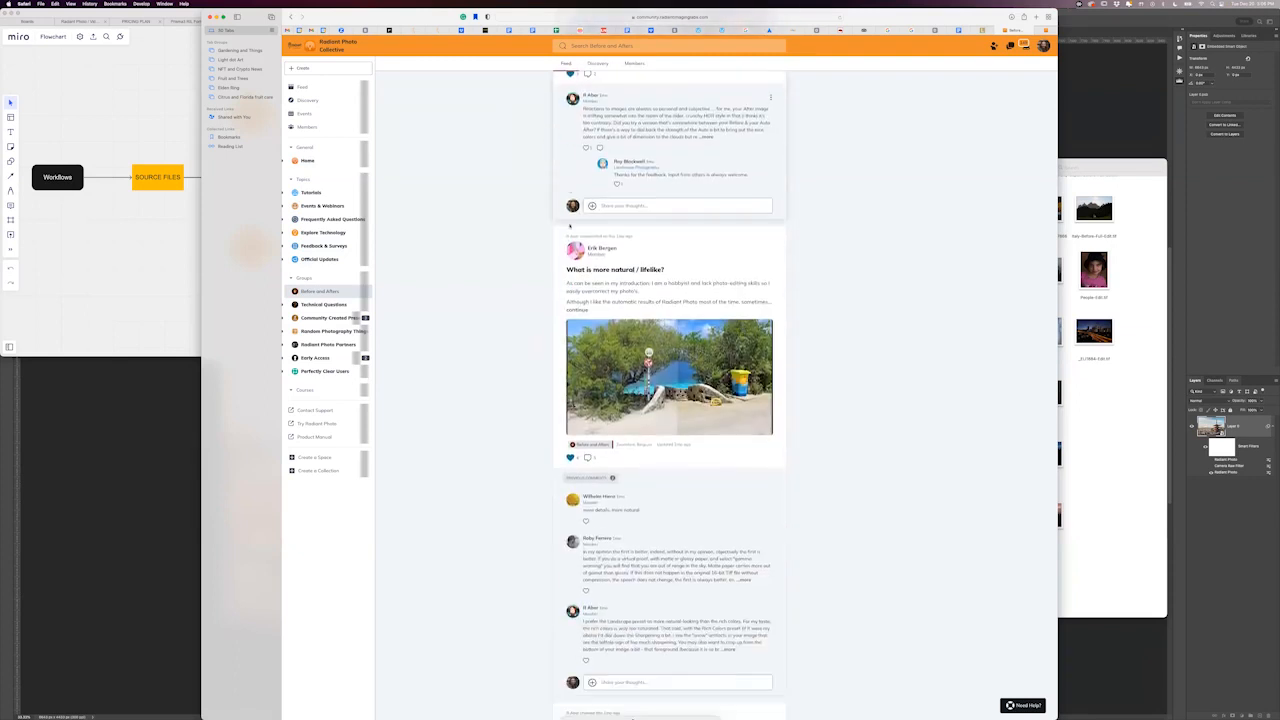
{"action": "scroll", "coordinate": [569, 226], "scroll_direction": "down", "scroll_amount": 5}
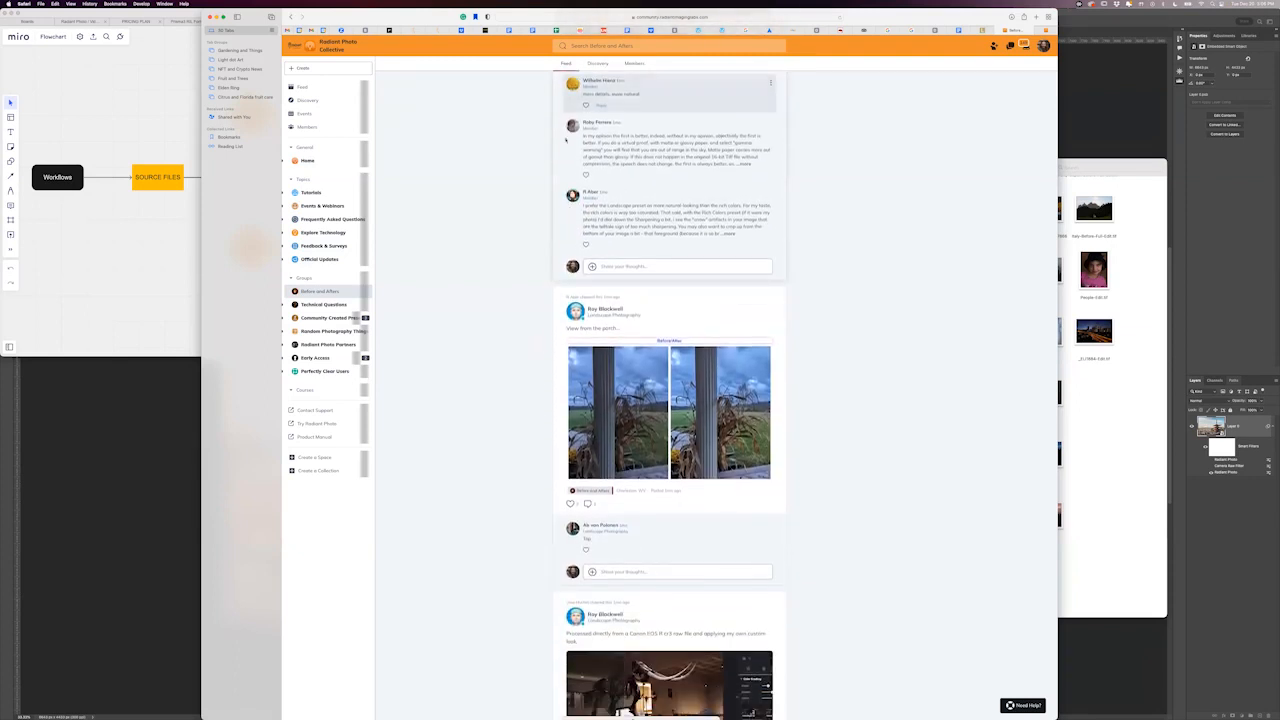
{"action": "scroll", "coordinate": [560, 150], "scroll_direction": "down", "scroll_amount": 8}
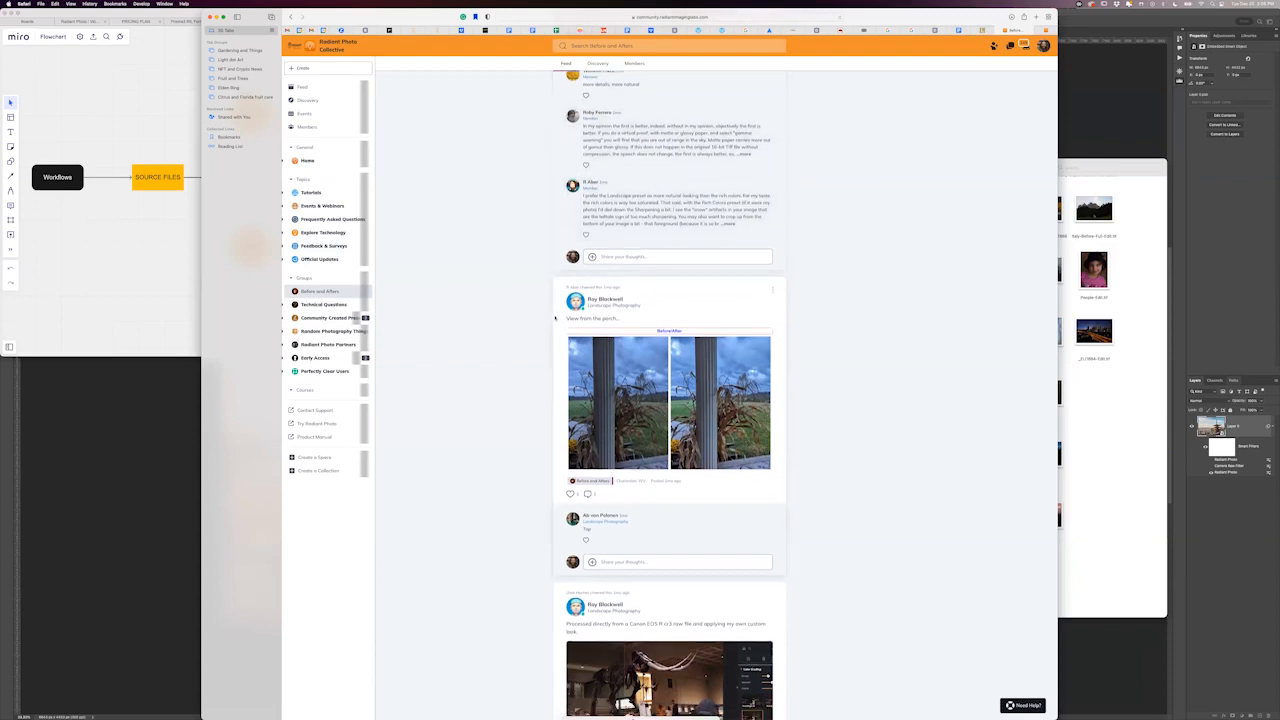
{"action": "scroll", "coordinate": [550, 130], "scroll_direction": "down", "scroll_amount": 3}
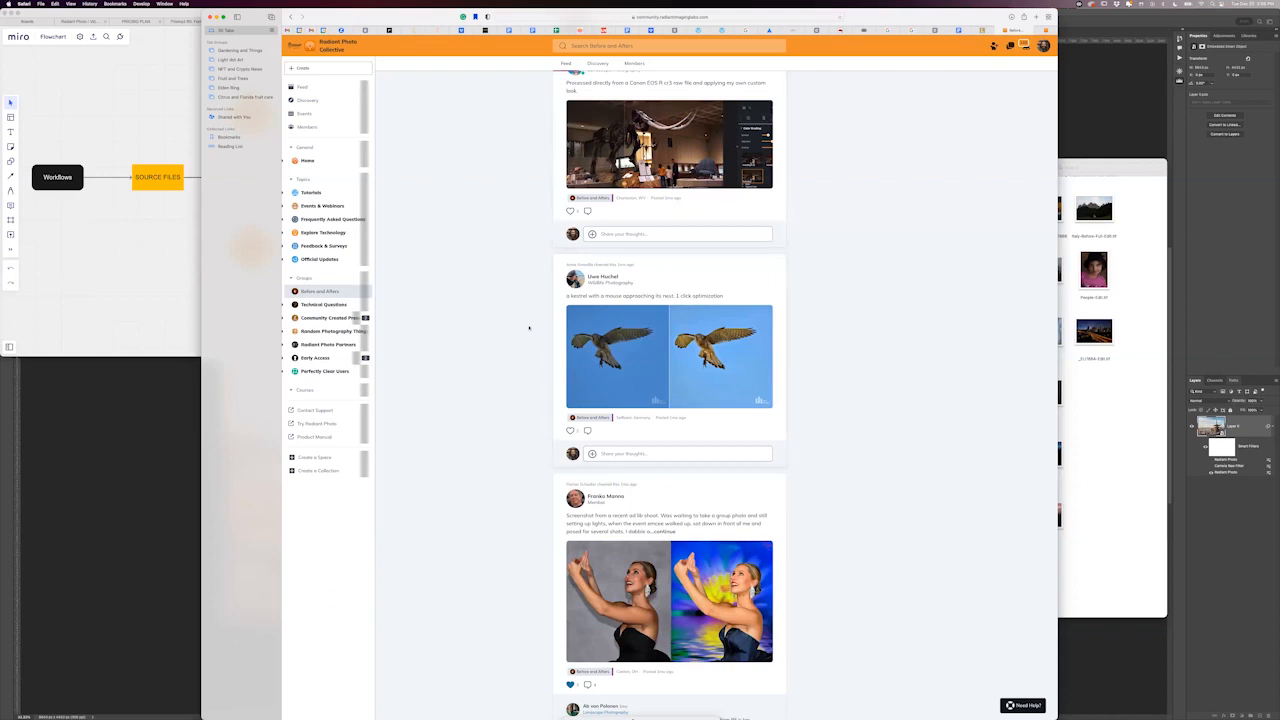
{"action": "scroll", "coordinate": [529, 327], "scroll_direction": "down", "scroll_amount": 10}
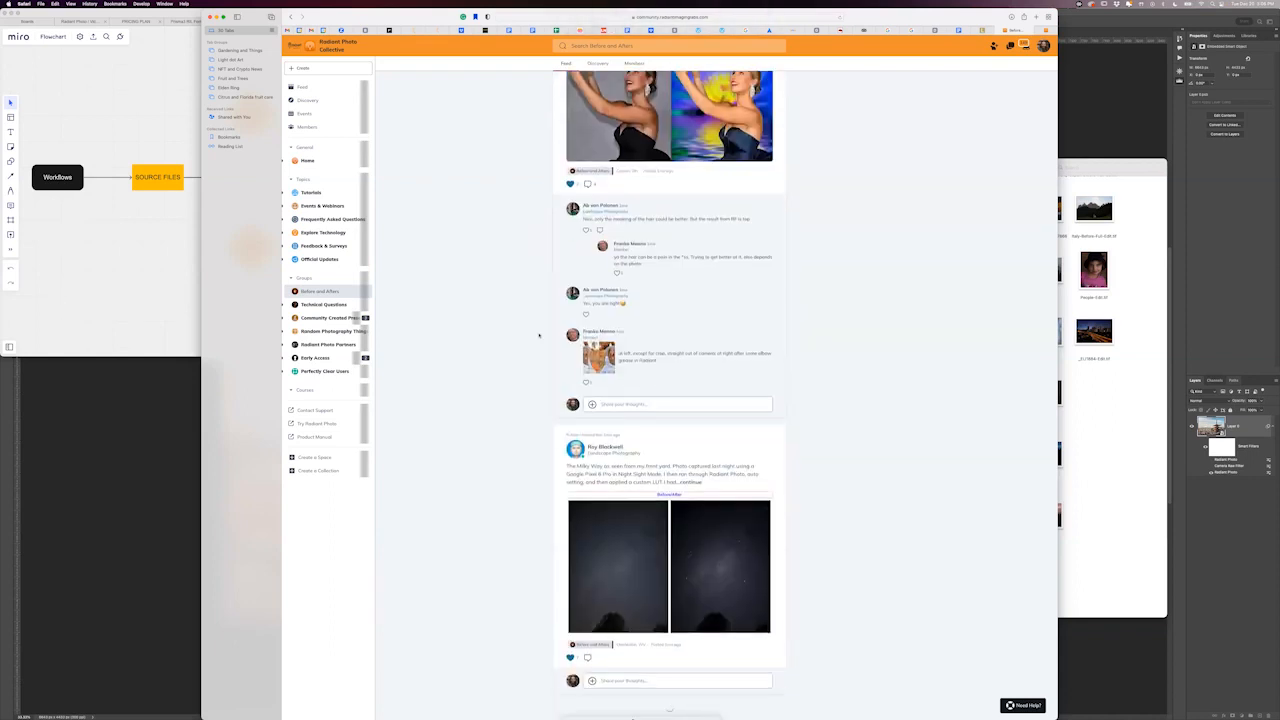
{"action": "left_click", "coordinate": [307, 161]}
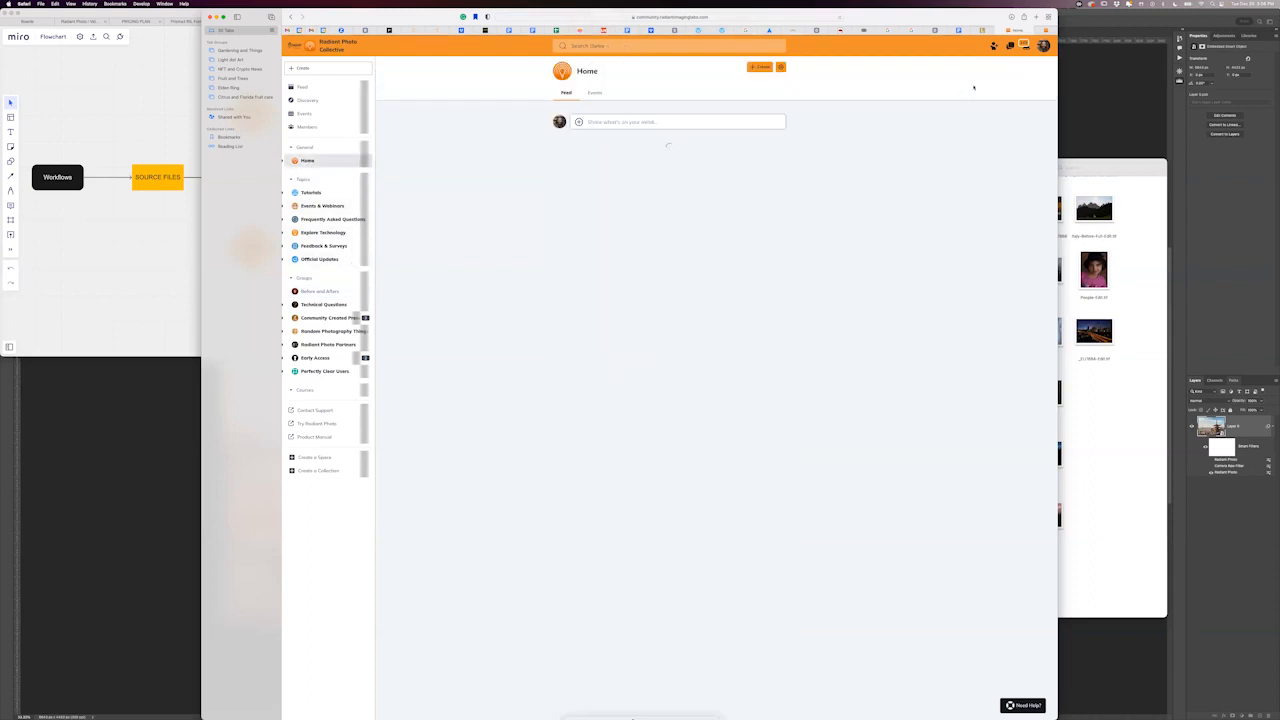